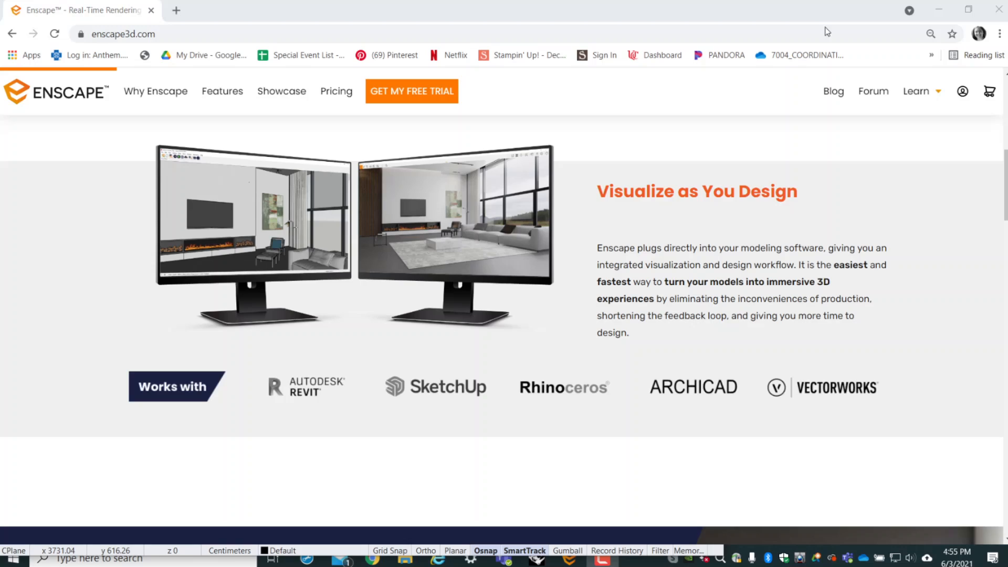
- Switch from the browser to Rhino and enter EnscapeSt at the command prompt to list matching Enscape commands
mouse_move(922, 99)
left_click(938, 9)
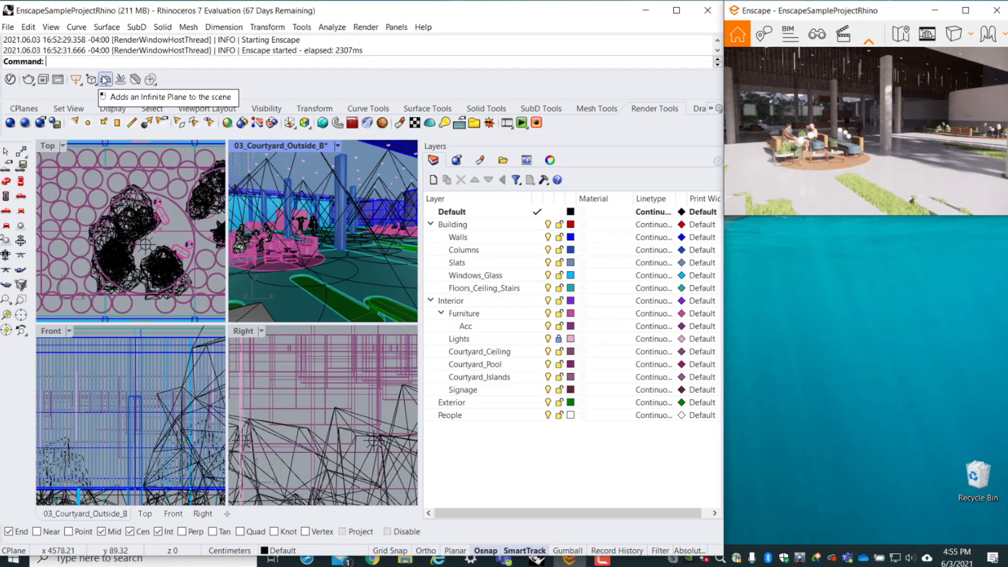
left_click(60, 62)
type("Enscpa")
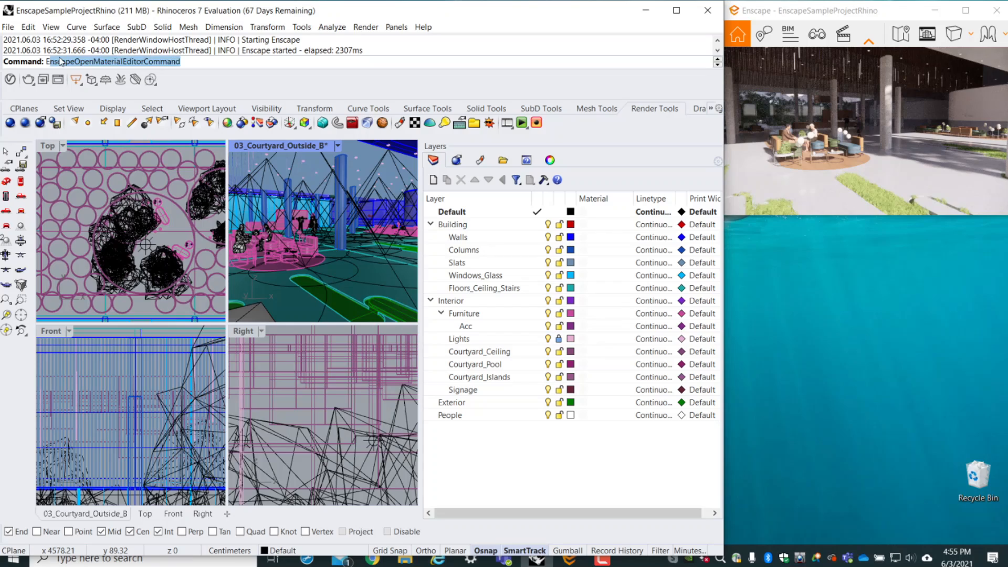
type("pe")
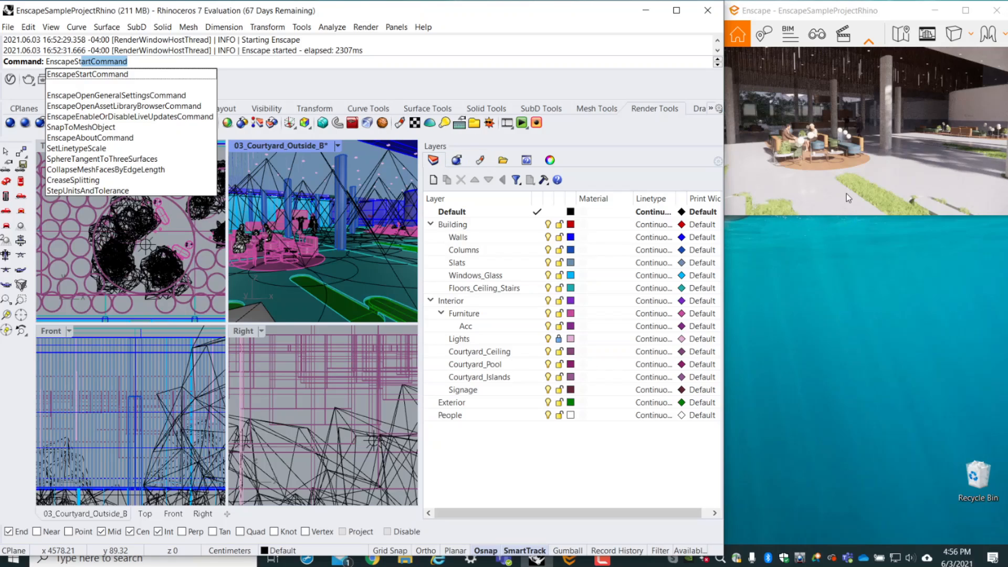
- View the rendered lobby with the Enscape window maximized, and restore the window to its smaller size
left_click_drag(843, 8, 505, 2)
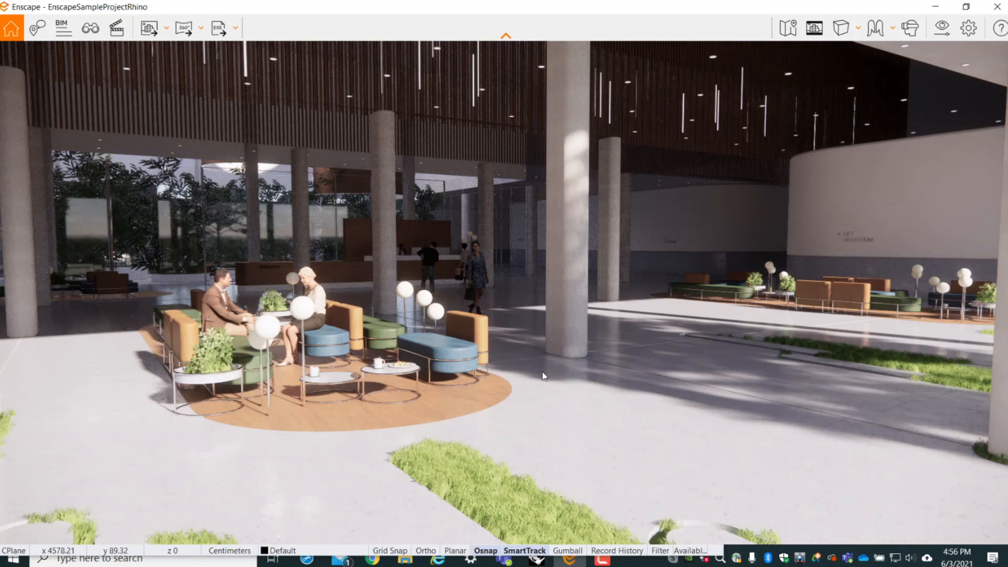
left_click_drag(827, 11, 853, 16)
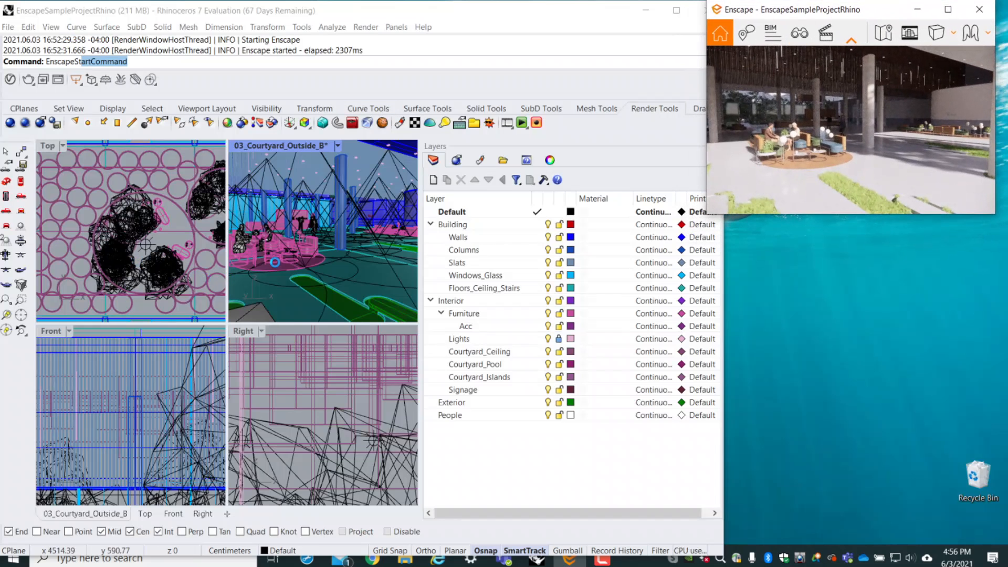
- Maximize the Top viewport to show the whole floor plan and enlarge the Enscape window over Rhino's layer list
double_click(43, 146)
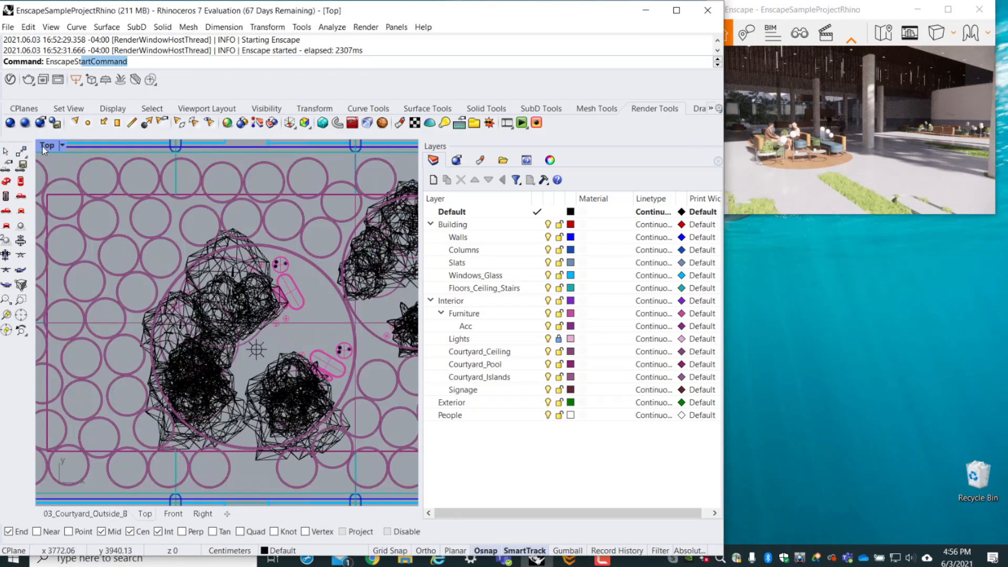
scroll(217, 290, "down", 10)
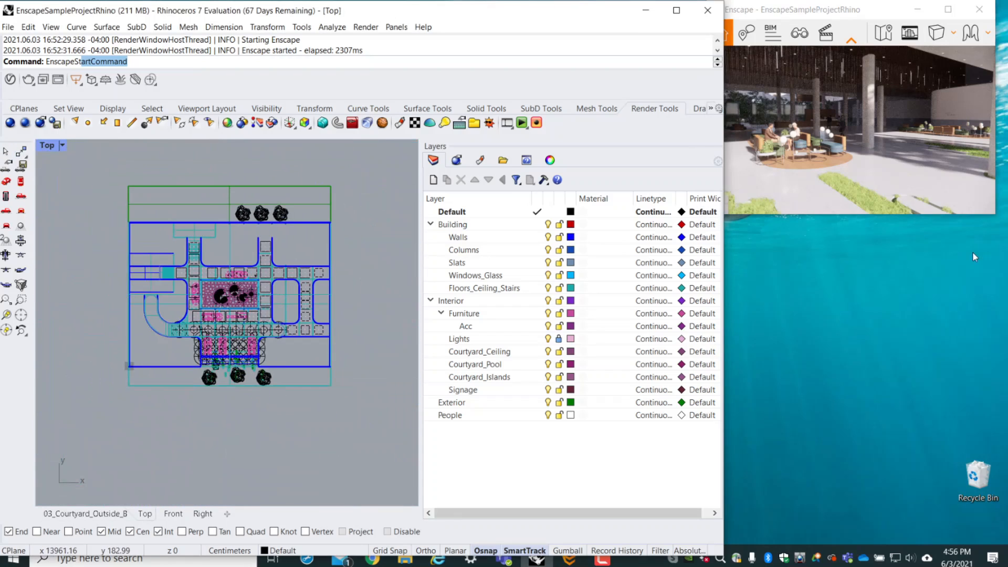
left_click_drag(725, 214, 707, 305)
left_click_drag(708, 261, 529, 258)
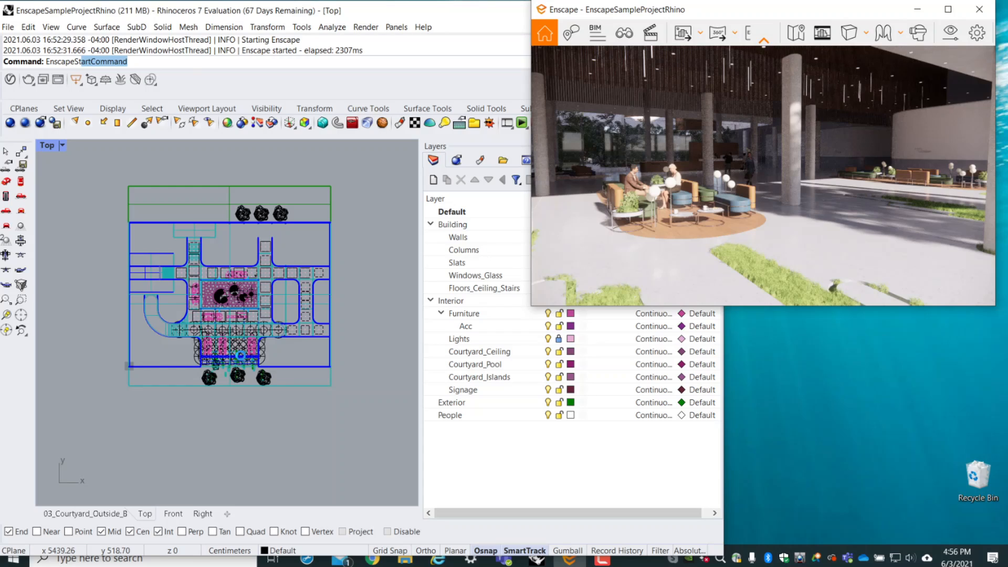
- Locate the Welcome reception desk in the Top viewport and walk the Enscape camera up to it
scroll(240, 355, "up", 5)
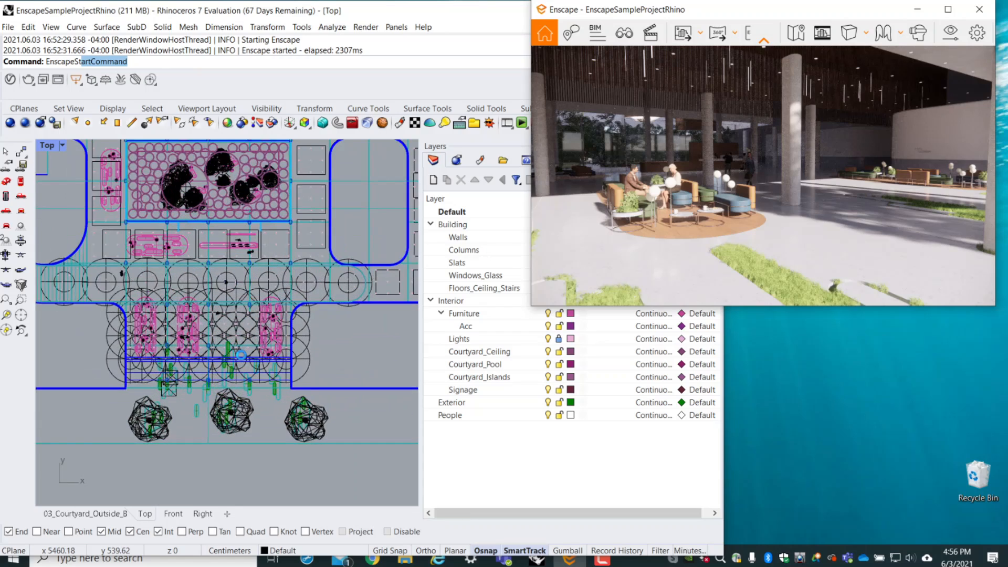
left_click(205, 245)
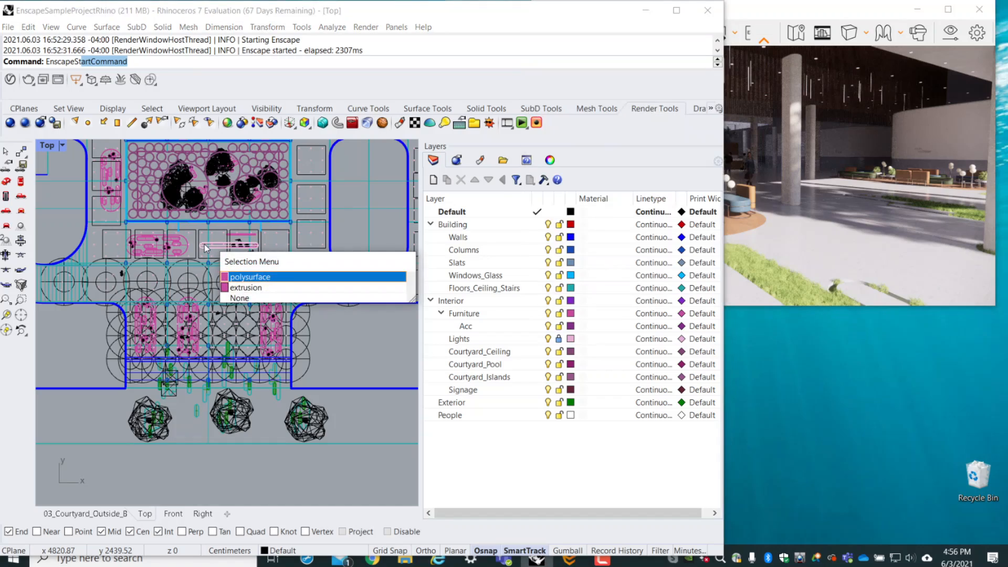
left_click(189, 195)
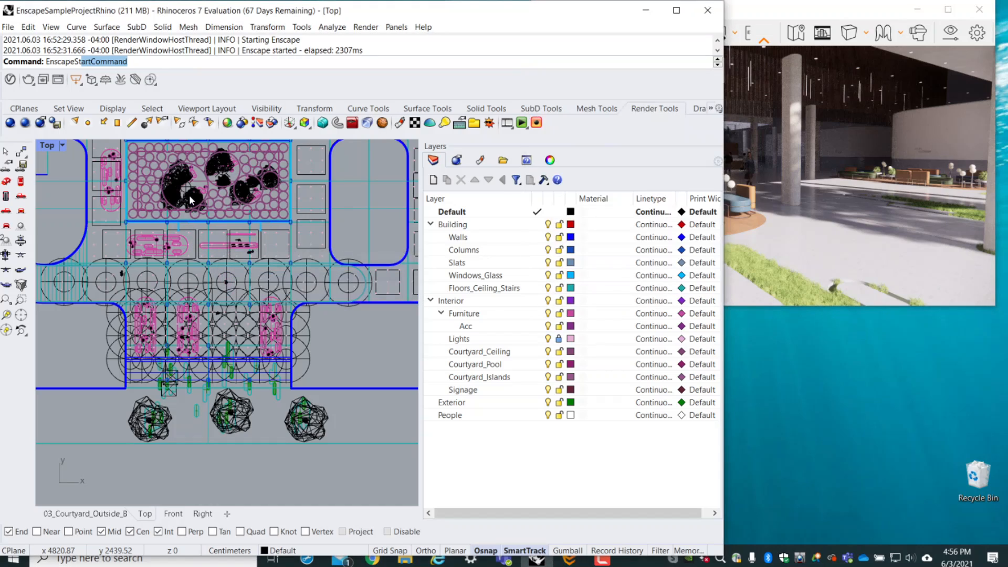
left_click_drag(912, 234, 761, 224)
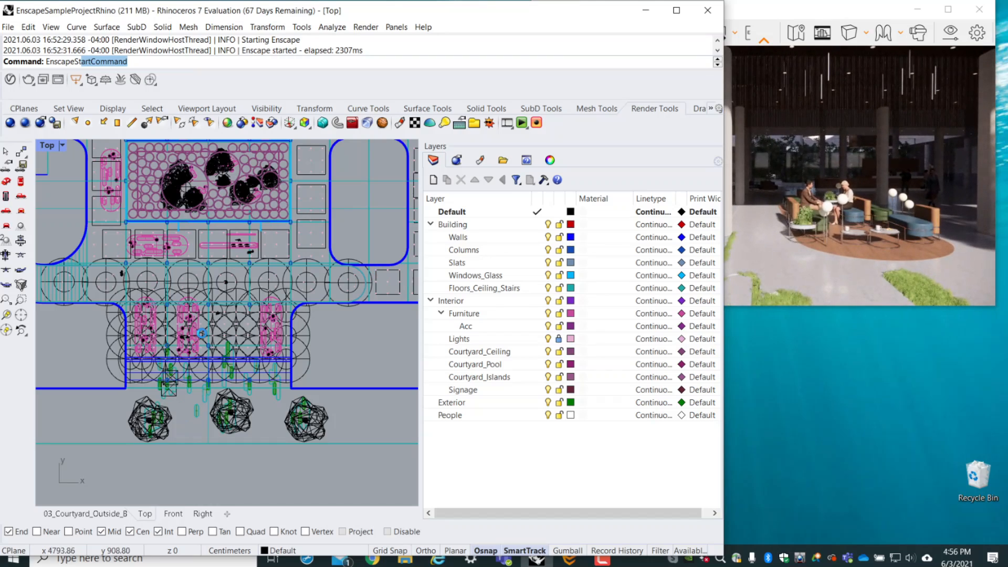
scroll(237, 203, "up", 3)
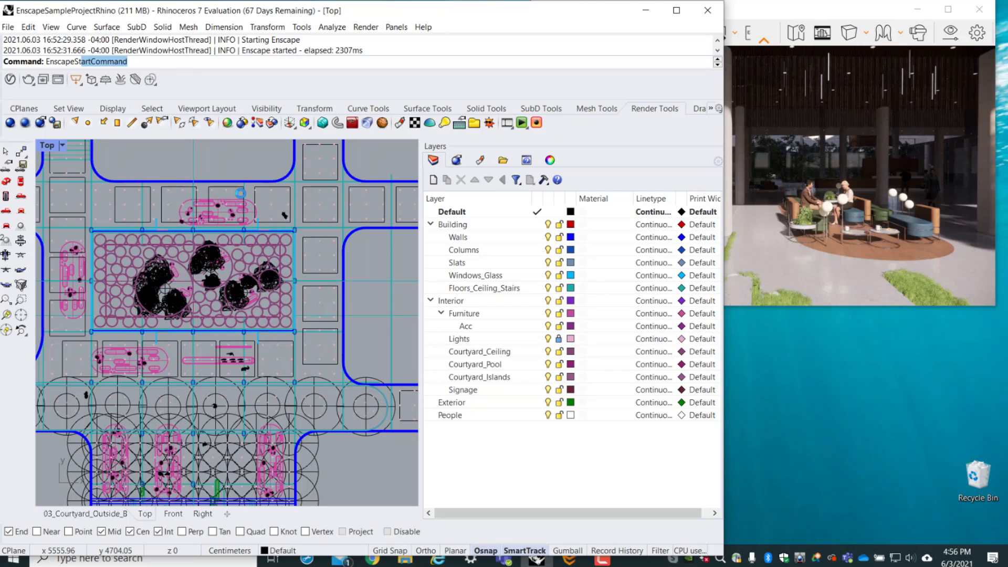
left_click(74, 265)
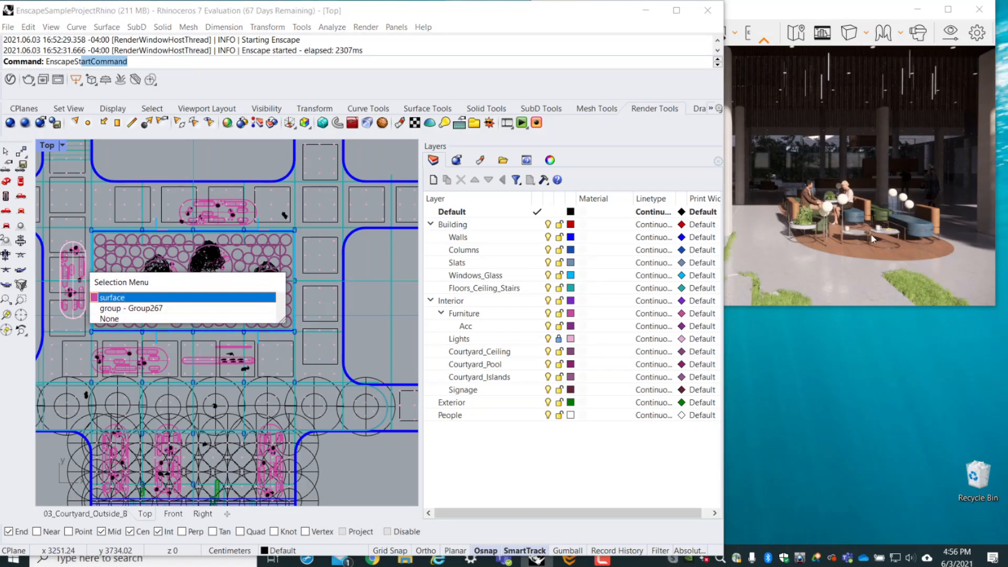
left_click_drag(871, 235, 853, 216)
key("w")
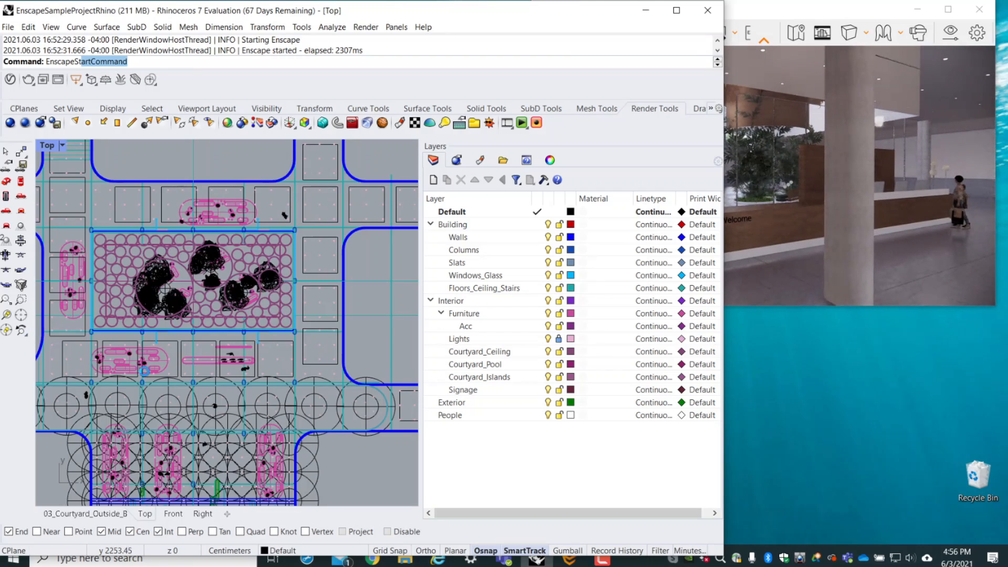
- Delete the long polysurface of the Welcome reception desk just below the courtyard in the Top viewport
left_click(130, 361)
left_click(238, 361)
left_click(217, 363)
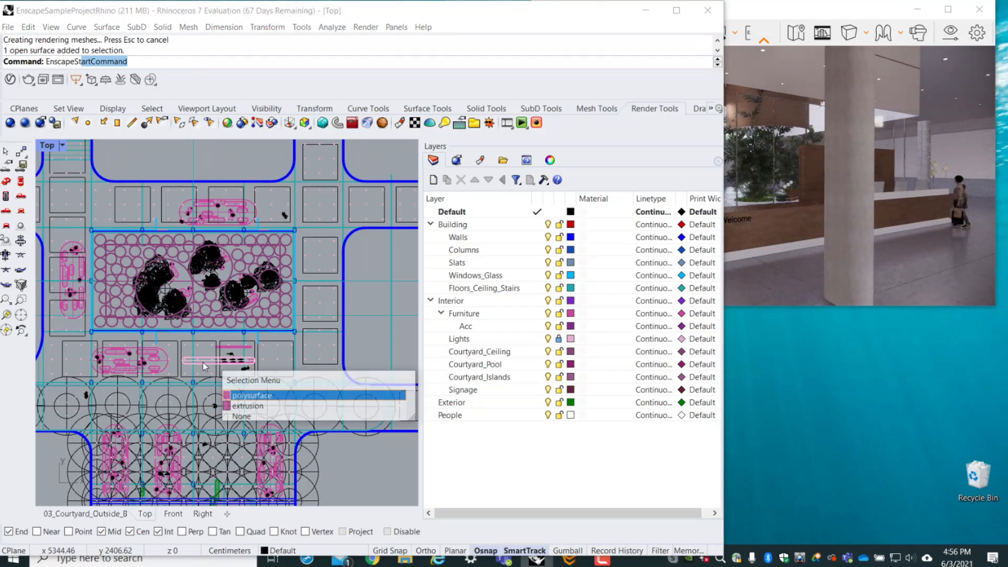
left_click(243, 397)
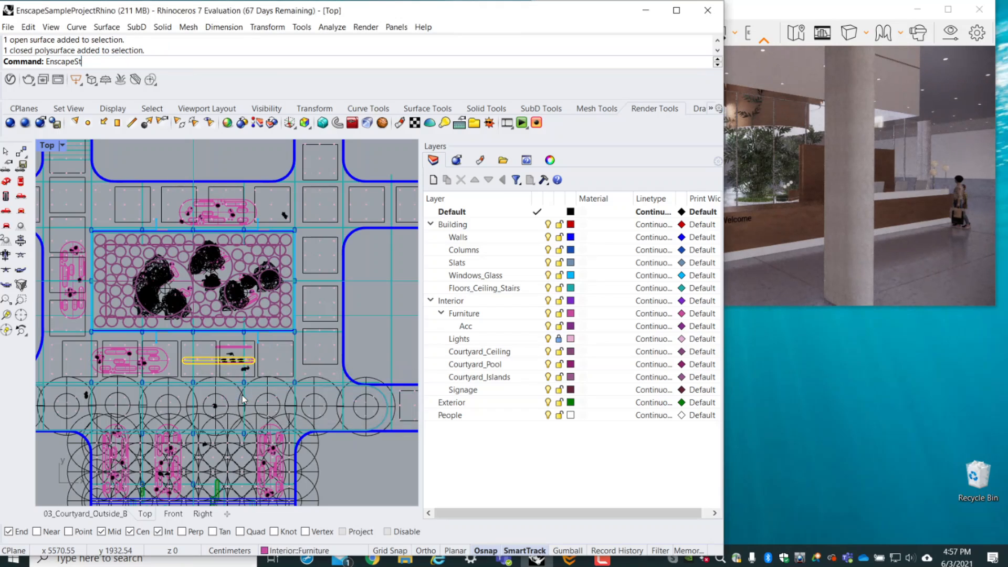
left_click(218, 363)
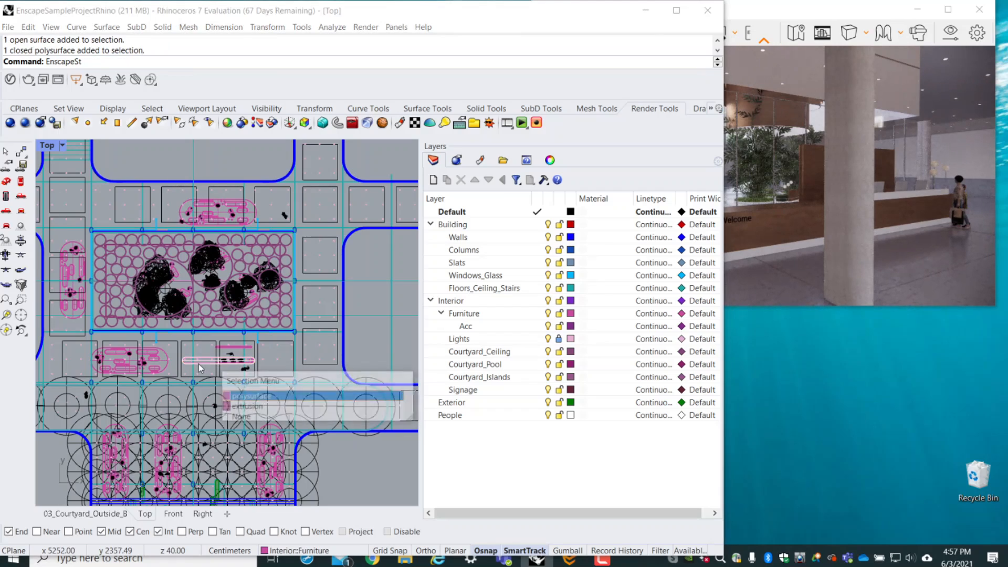
left_click(247, 397)
key("Delete")
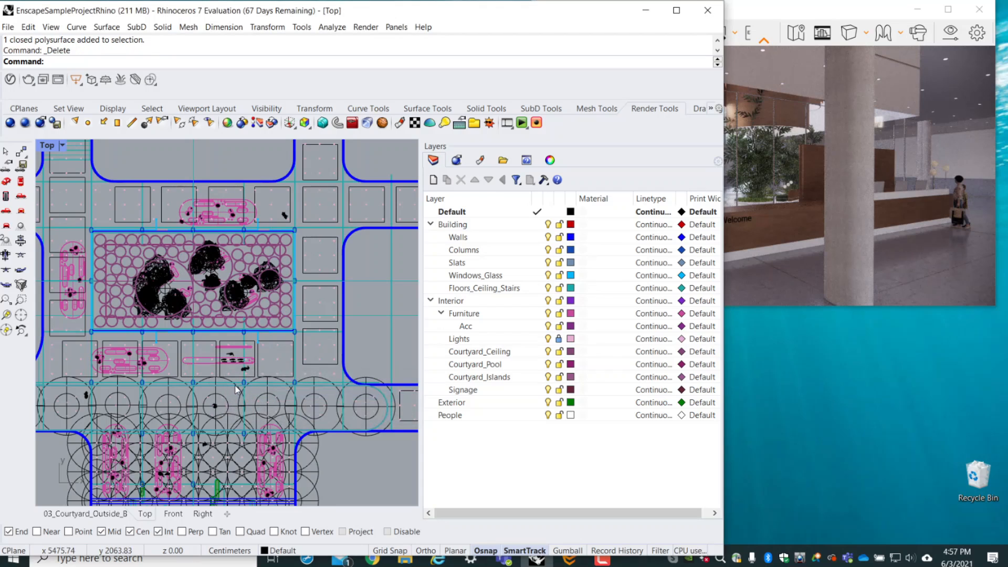
- Maximize the Enscape window and inspect the rendered reception area around the Welcome sign
left_click_drag(846, 10, 633, 0)
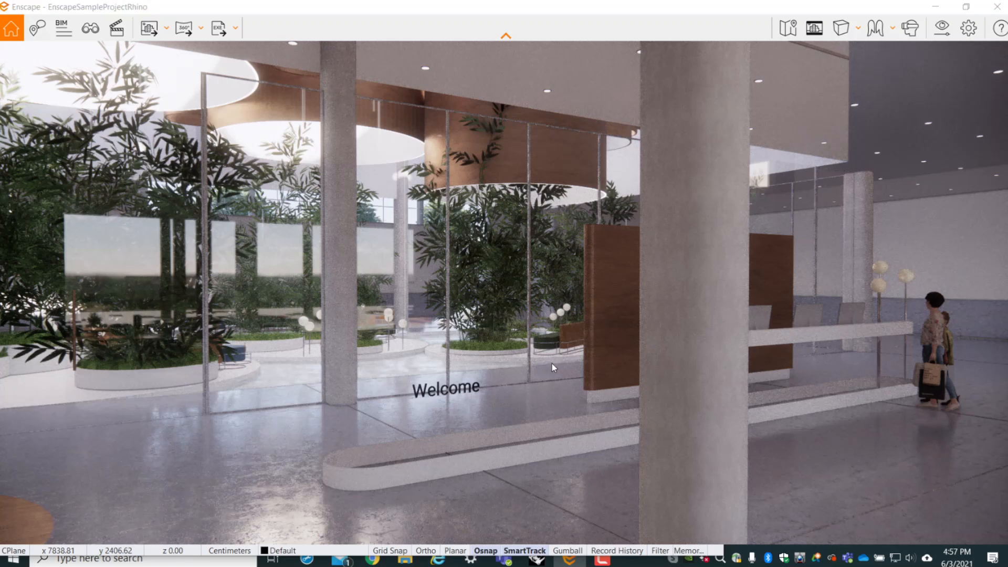
left_click_drag(553, 364, 540, 355)
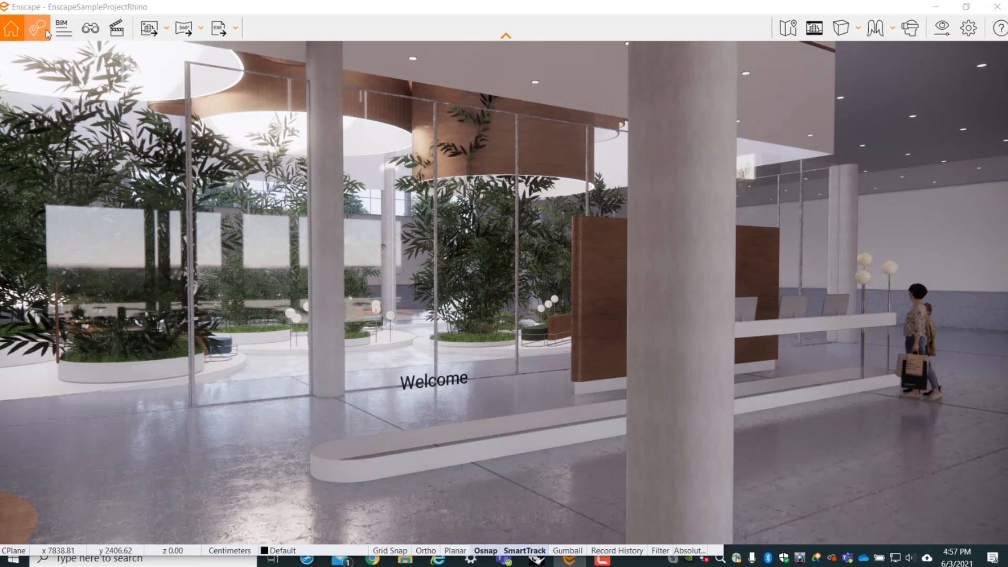
- Preview the saved views 00_New_06_Courtyard_Inside, 00_New_04_Courtyard_Outside_a, 00_New_04_Courtyard_Outside and 01_Exterior_A in View Management
left_click(90, 33)
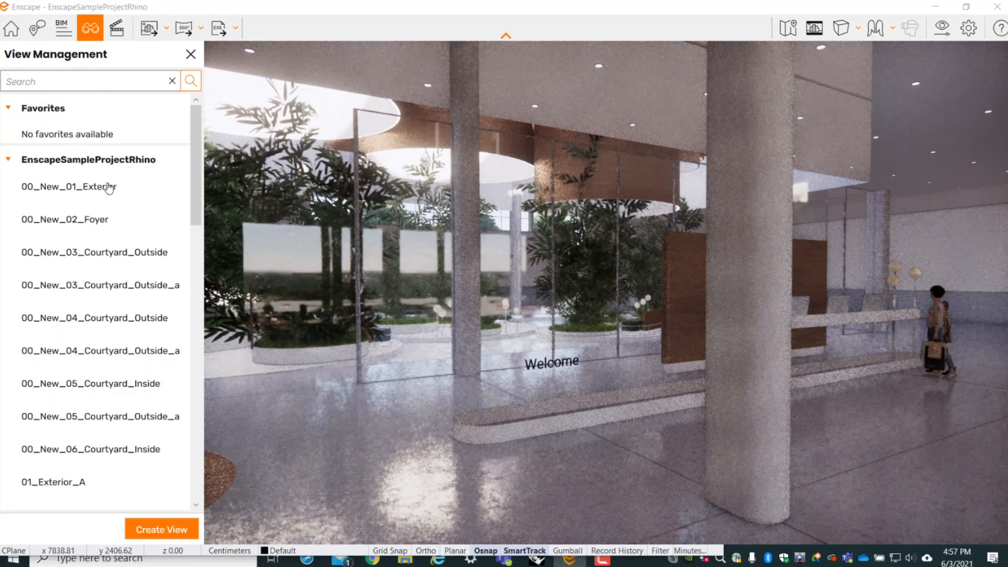
scroll(91, 433, "down", 1)
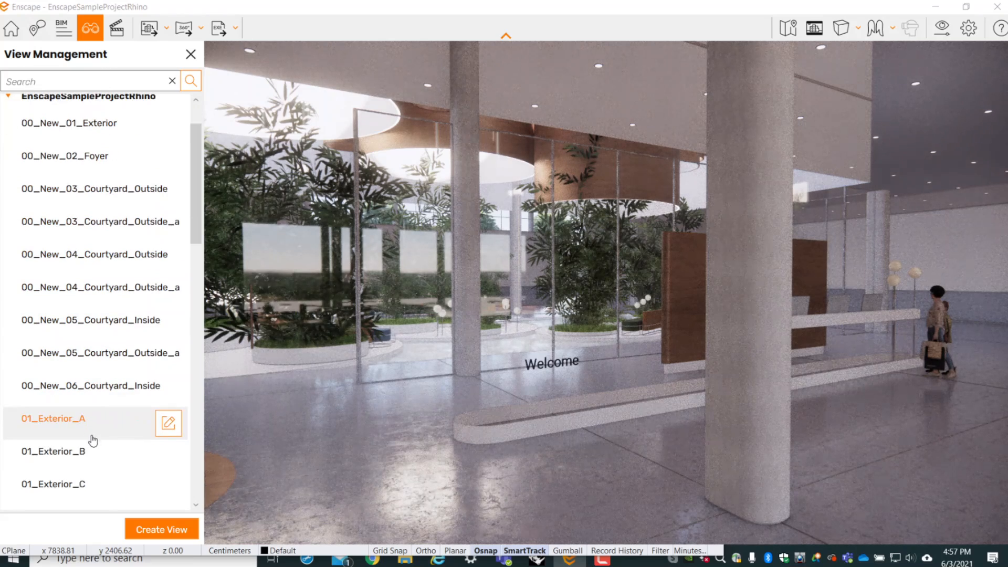
left_click(102, 386)
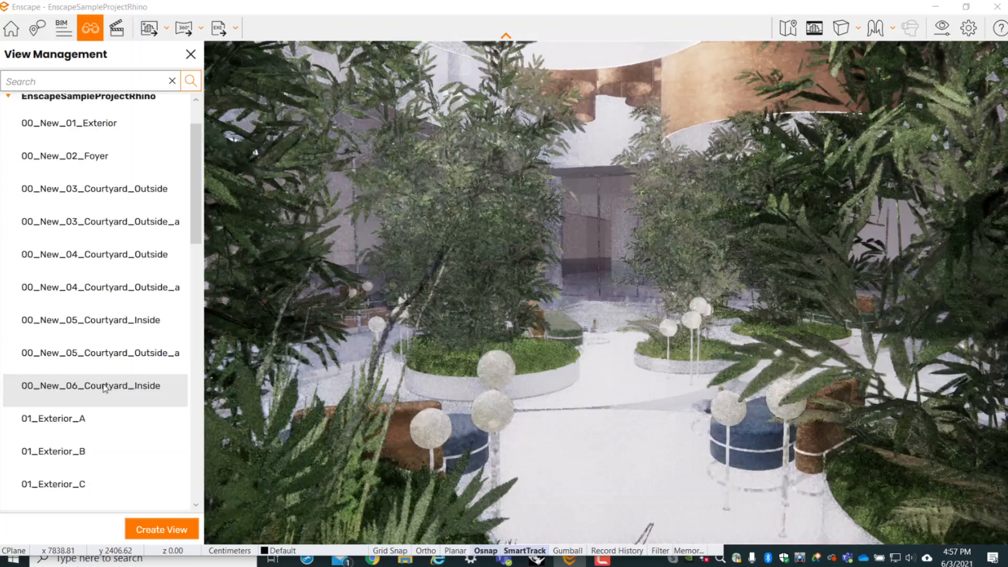
left_click(108, 288)
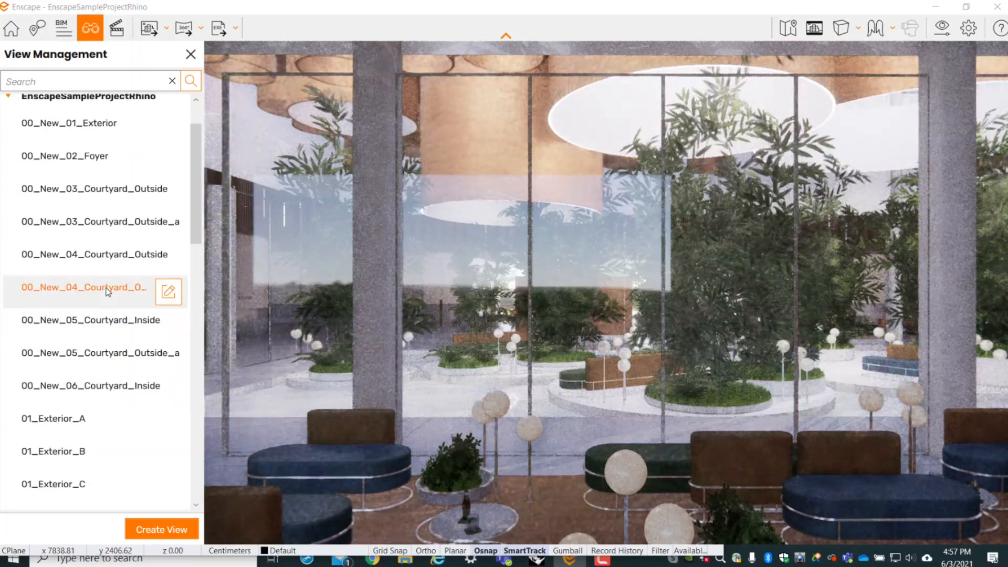
left_click(109, 257)
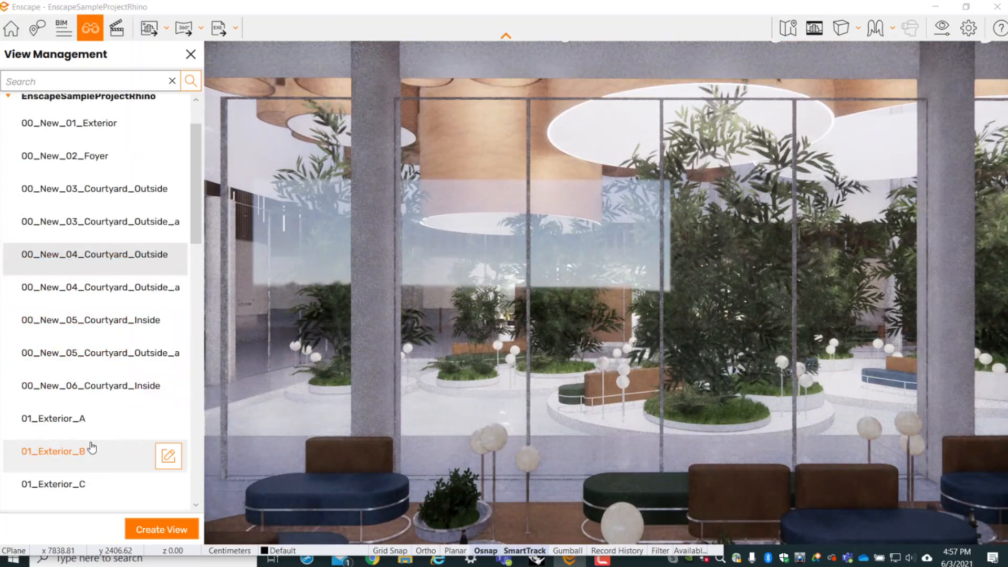
left_click(77, 422)
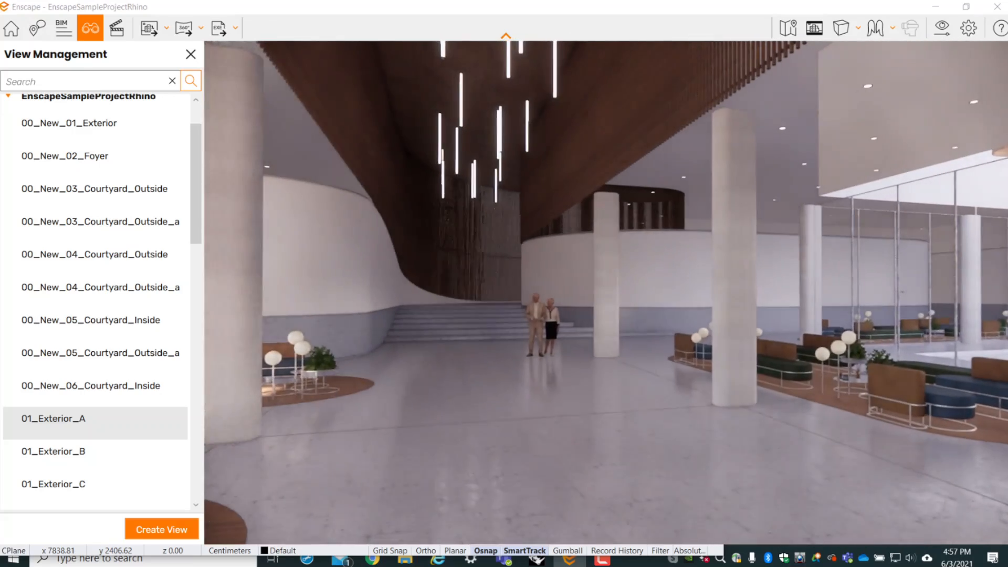
- Create a view named Lobby from the current camera position facing the stairs, and close View Management
left_click(162, 527)
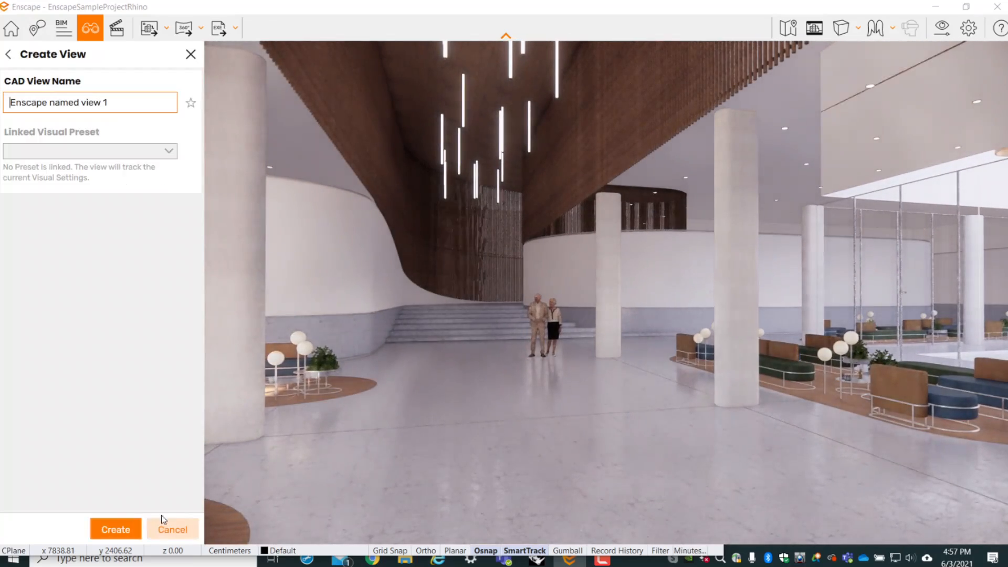
left_click_drag(126, 102, 1, 105)
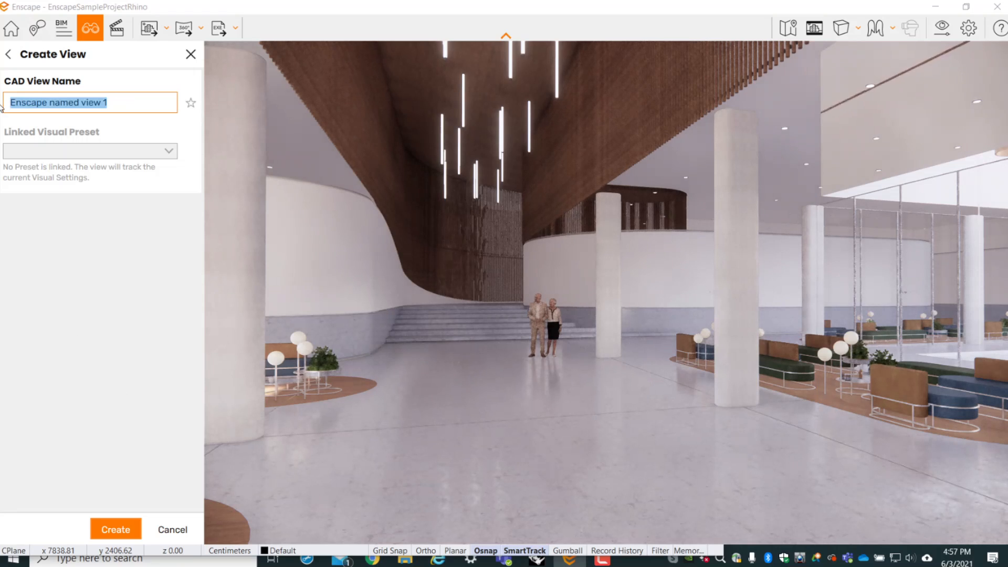
type("Lobby")
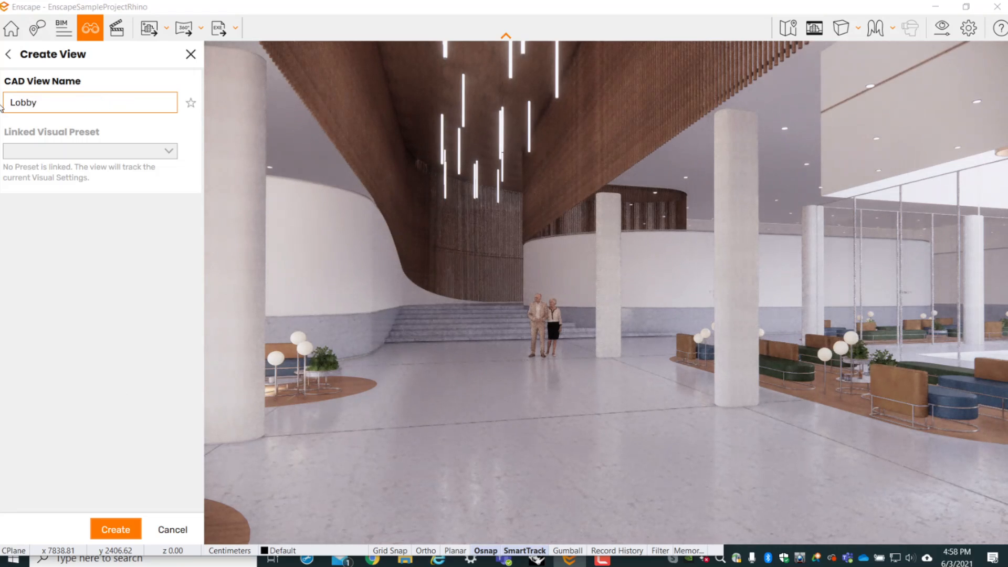
key("Return")
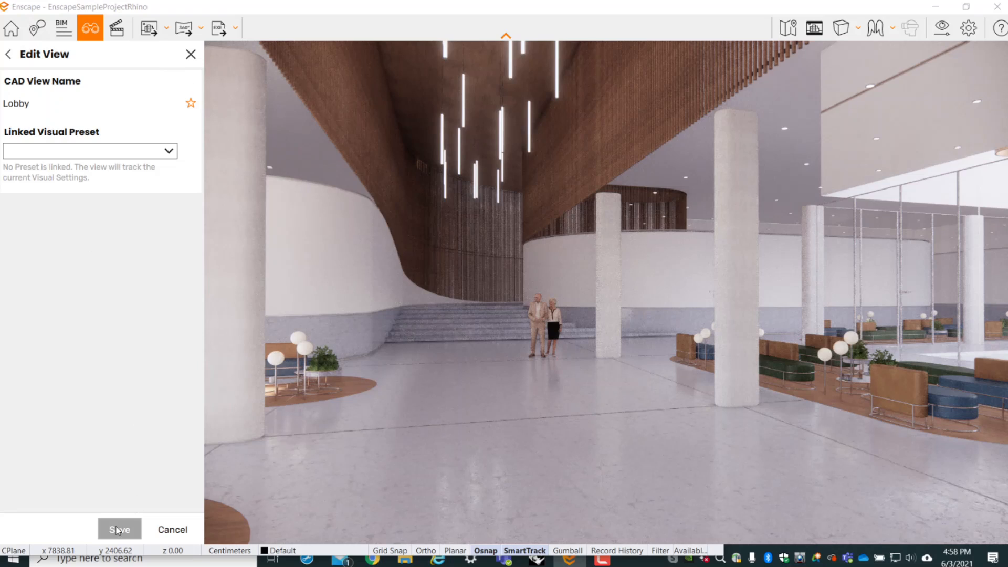
left_click(190, 55)
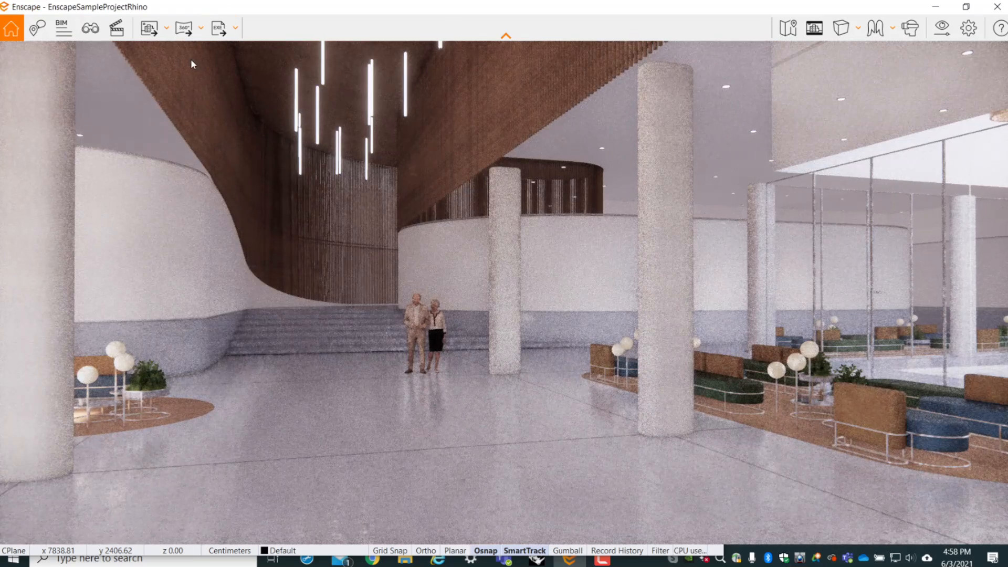
- Show the navigation help and move the camera forward and sideways in the lobby facing the stairs
left_click(999, 29)
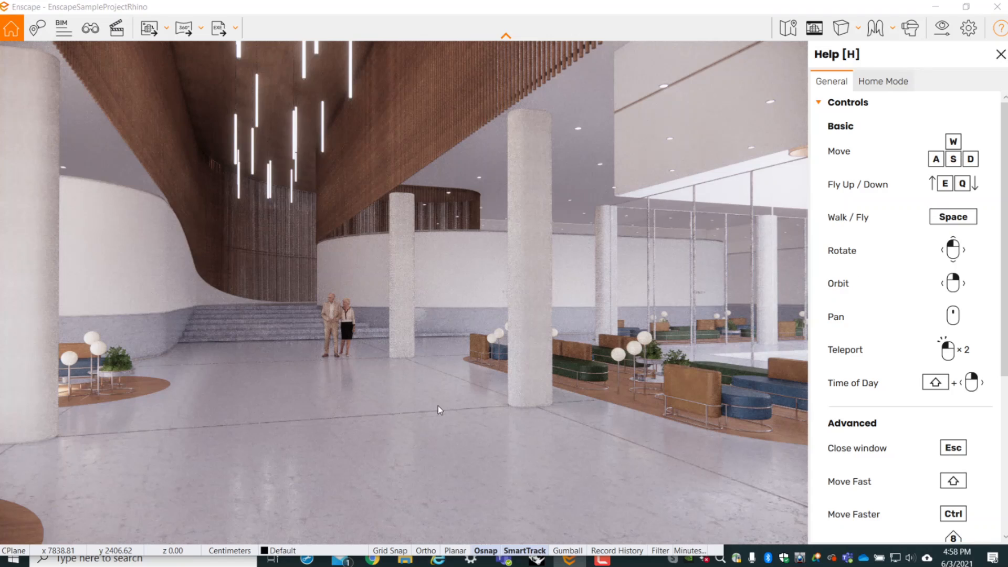
key("w")
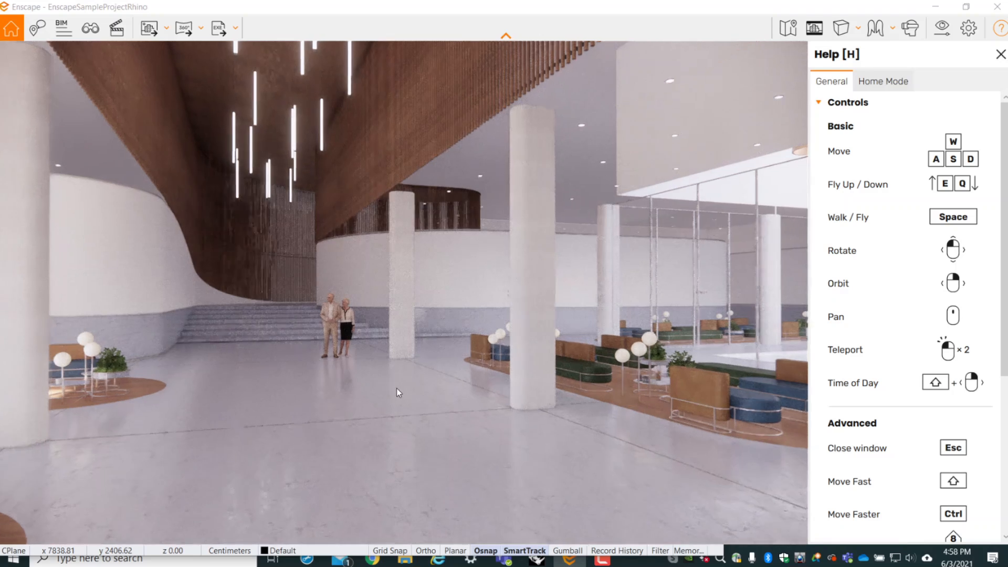
key("a")
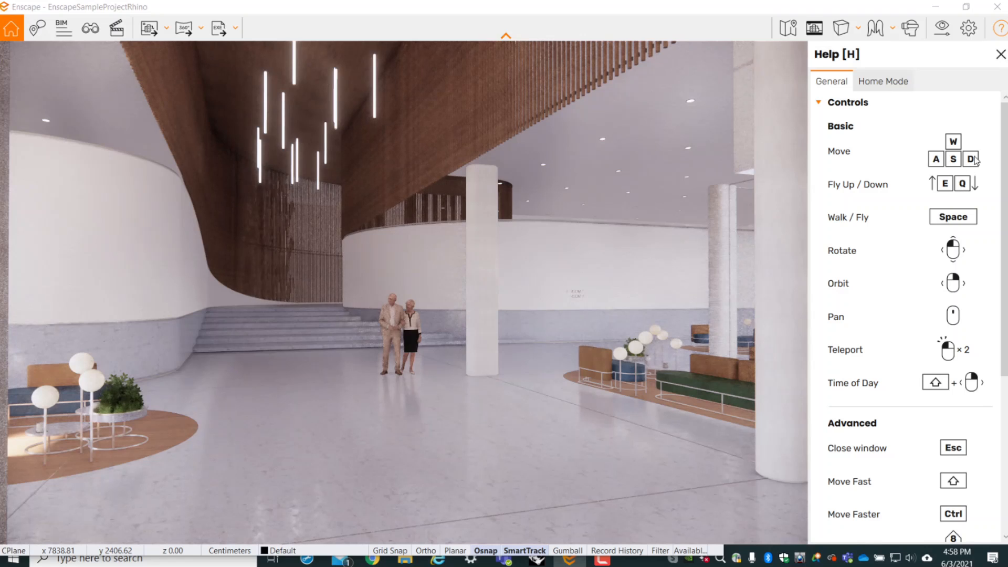
key("d")
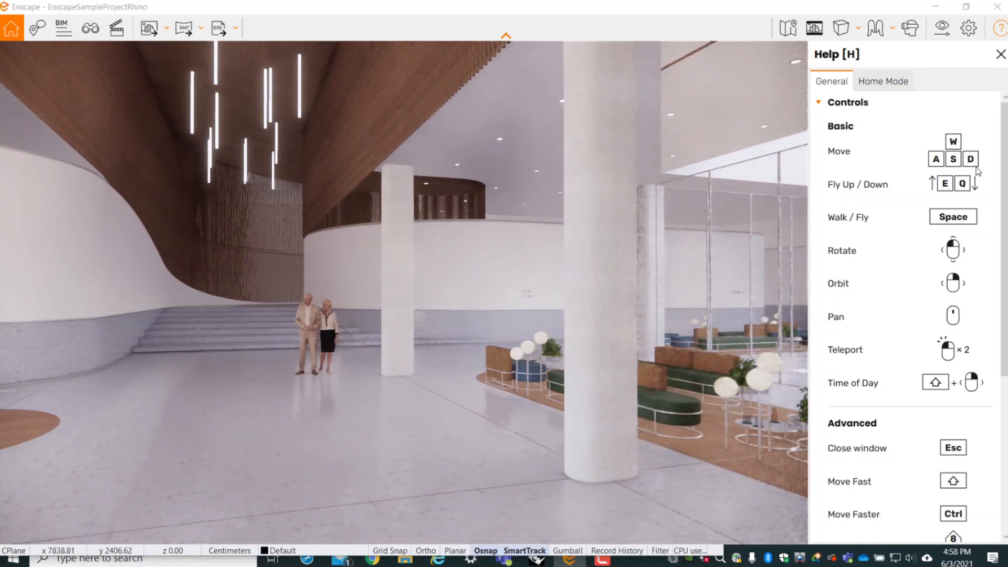
key("d")
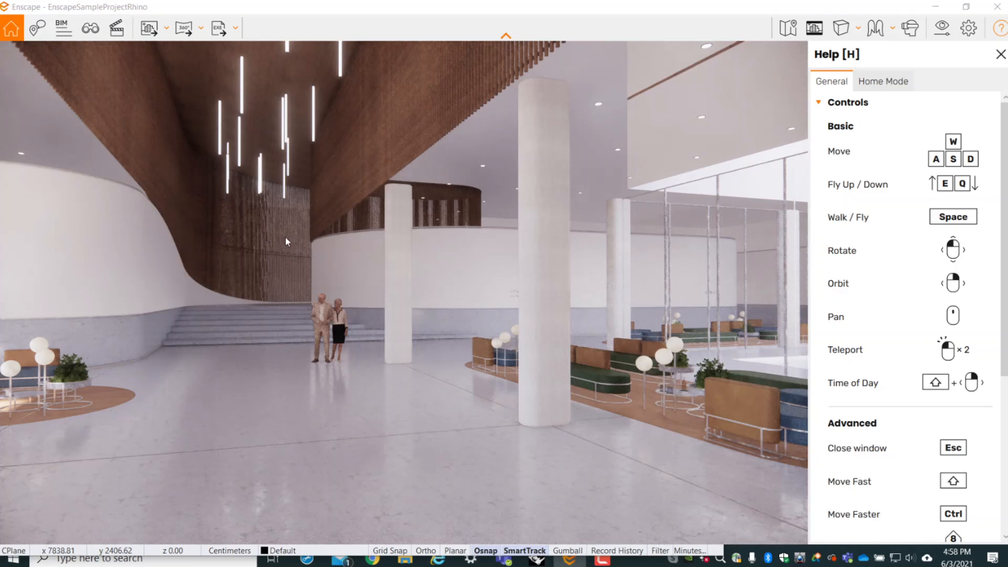
- Teleport to the older couple by the stairs, turn around and walk forward to view the opposite end of the lobby
double_click(323, 317)
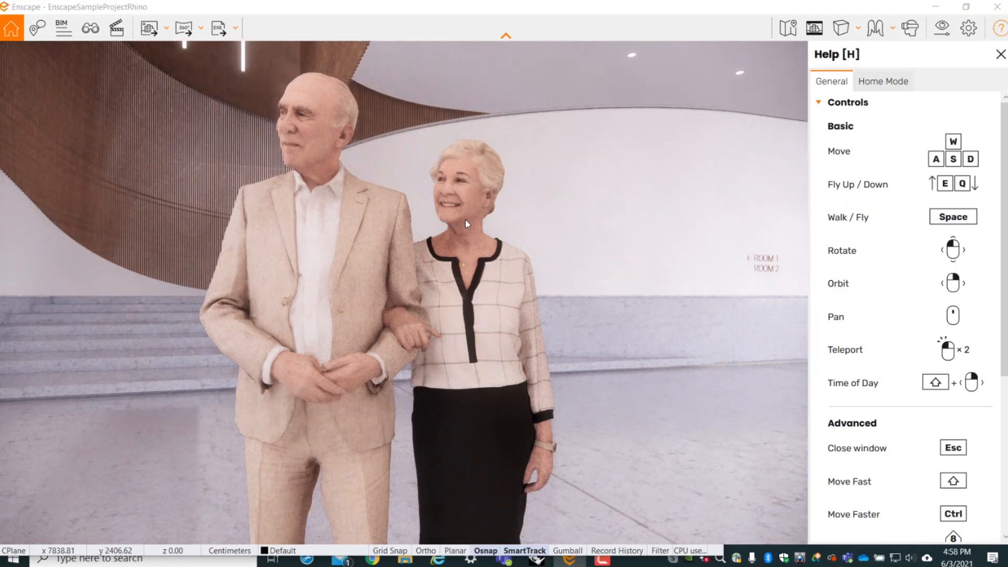
left_click_drag(465, 220, 839, 212)
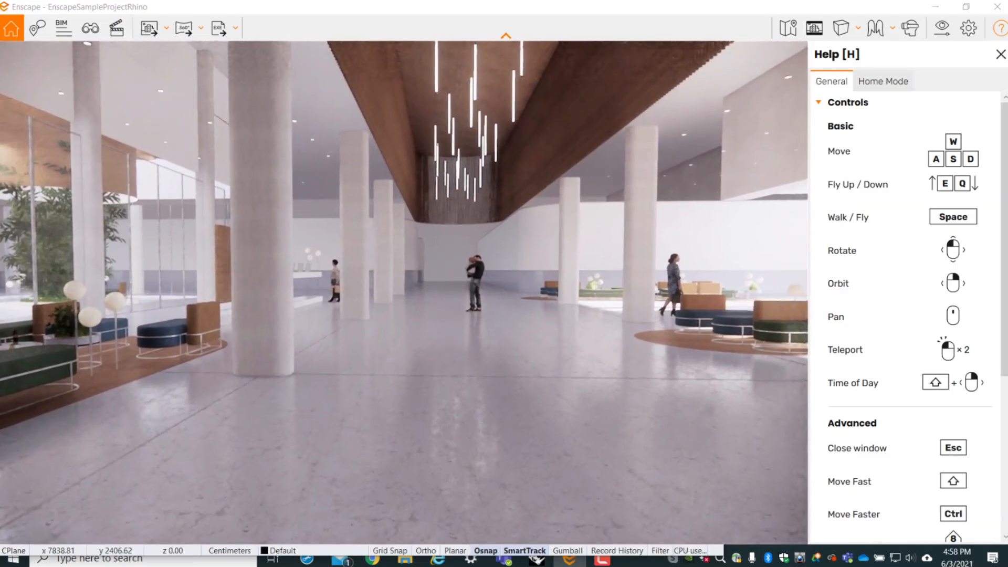
key("w")
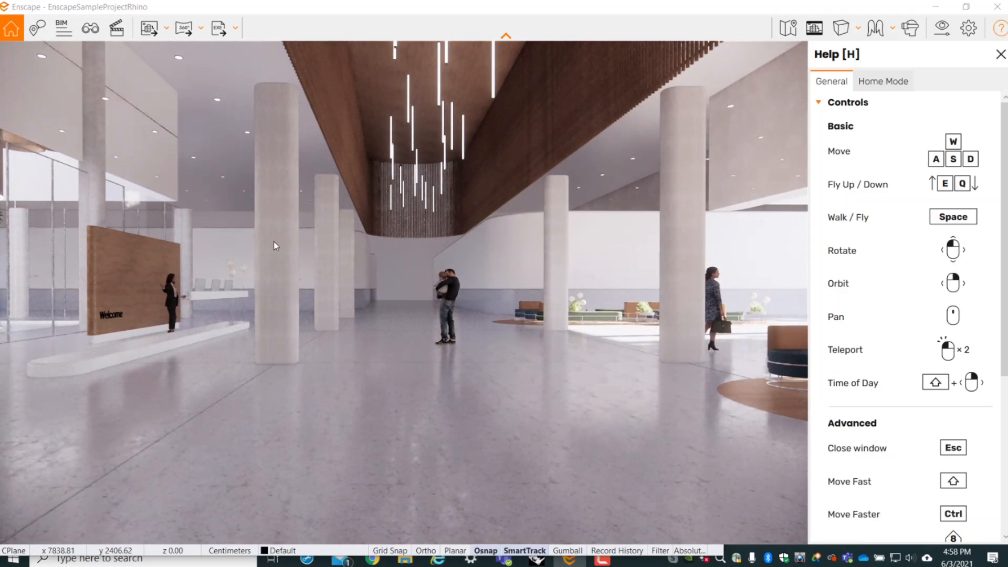
- Adjust the time of day until direct sunlight falls across the lobby floor near the seating
right_click(527, 212, "shift")
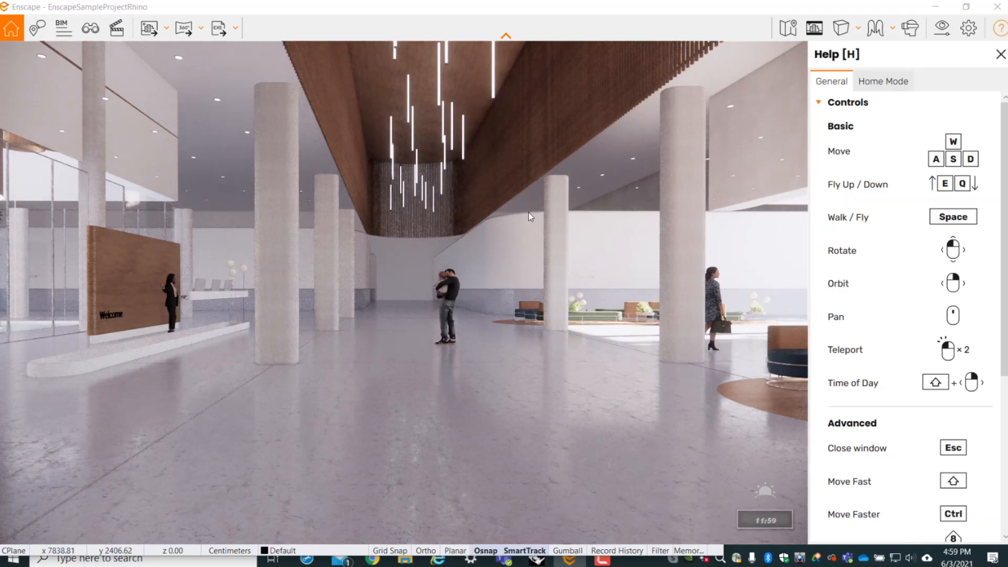
right_click_drag(528, 213, 121, 212, "shift")
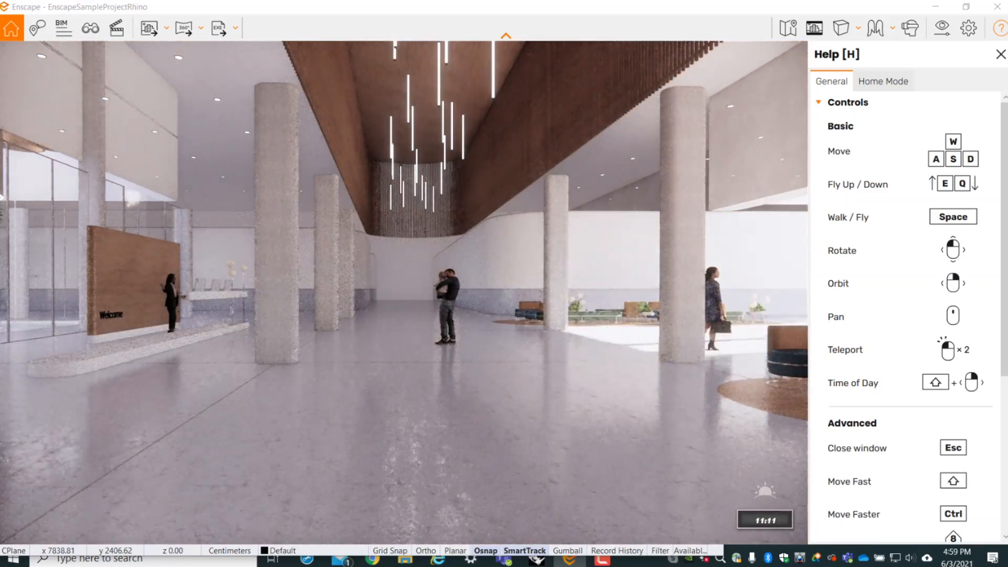
right_click_drag(550, 213, 529, 213, "shift")
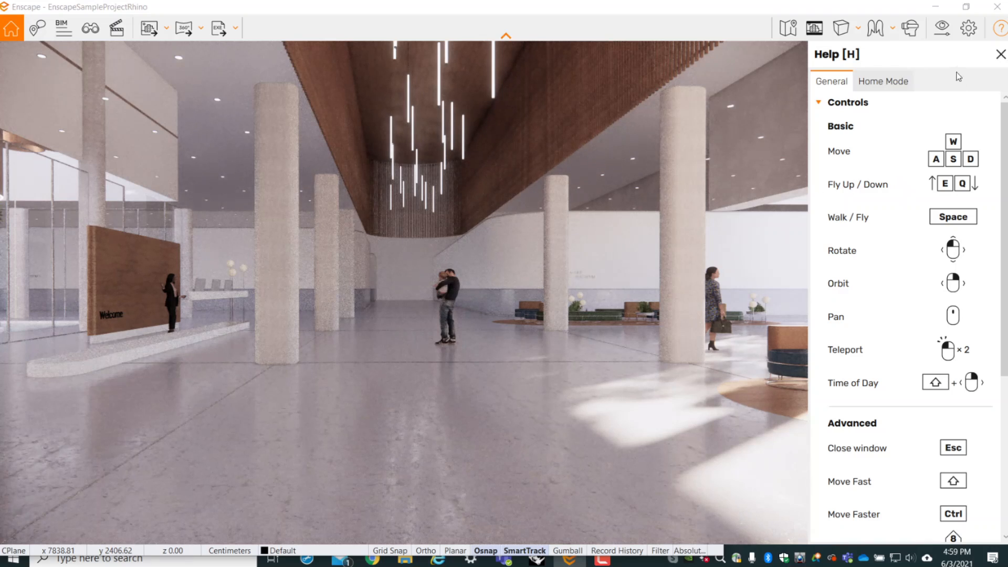
- Open the Visual Settings beside the rendered view and bring the camera in front of the courtyard's bamboo planters
left_click(946, 34)
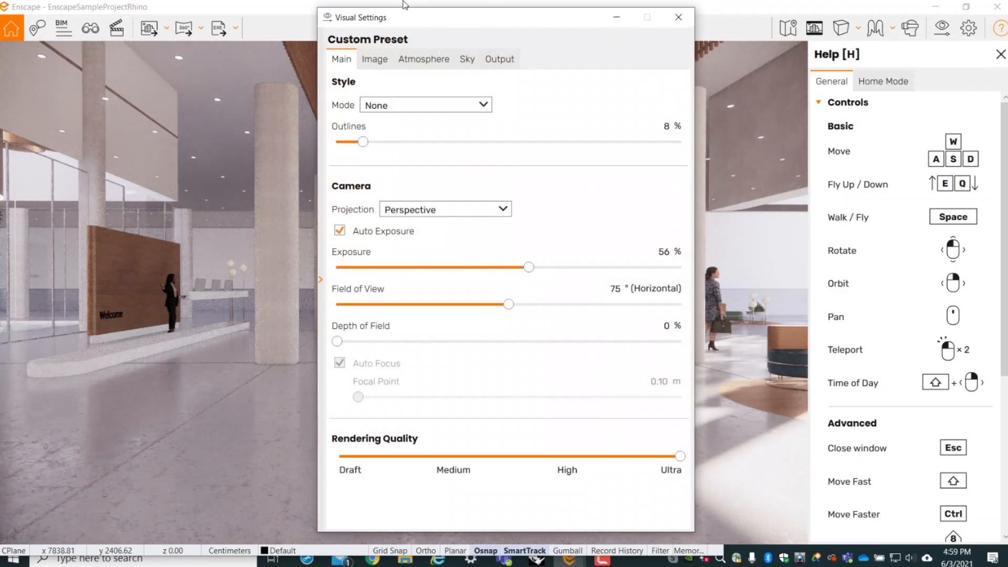
left_click_drag(425, 19, 729, 19)
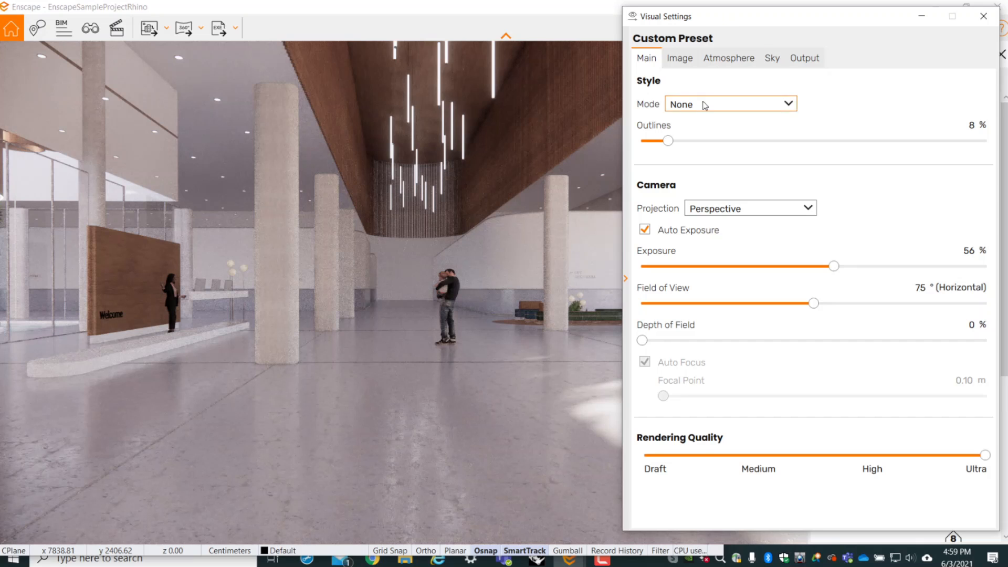
scroll(481, 309, "up", 5)
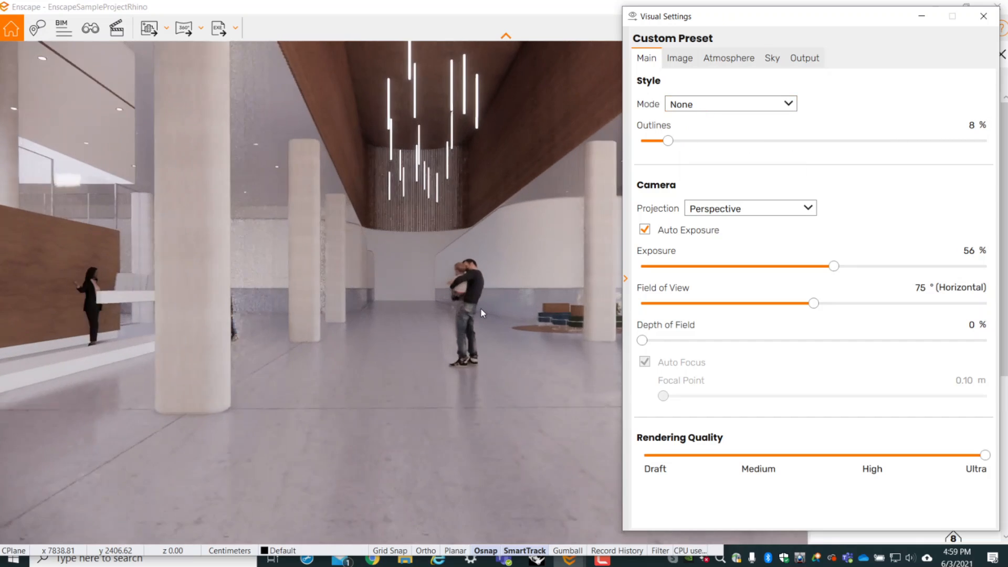
left_click_drag(480, 308, 761, 323)
key("w")
key("s")
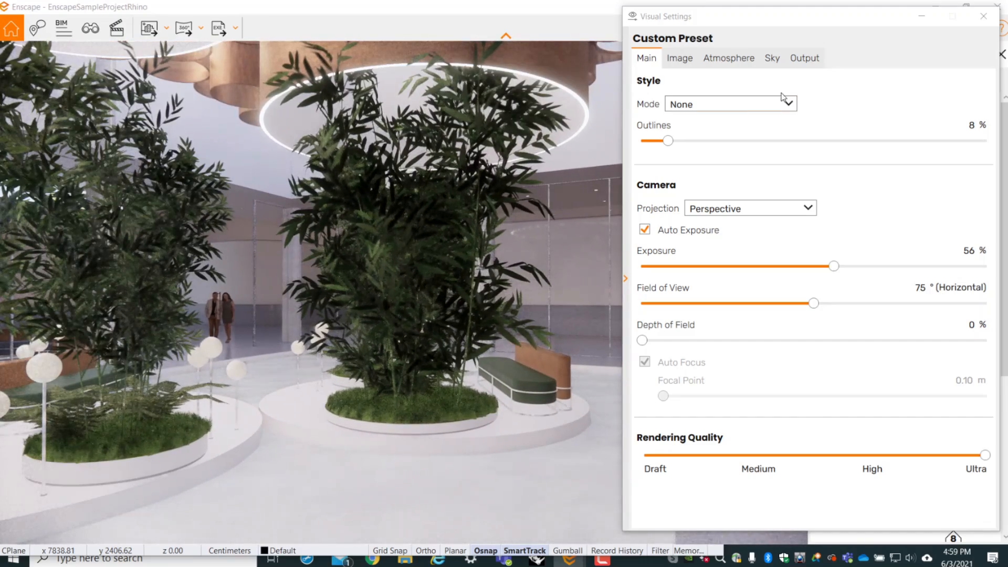
- Set the style mode to White and turn the camera to the lounge seating in front of the stairs
mouse_move(699, 106)
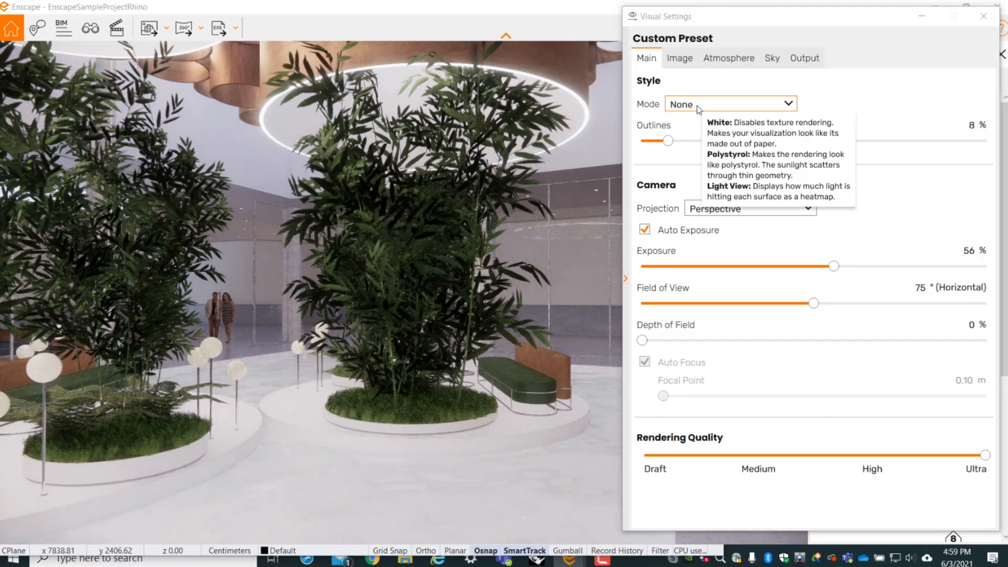
left_click(698, 106)
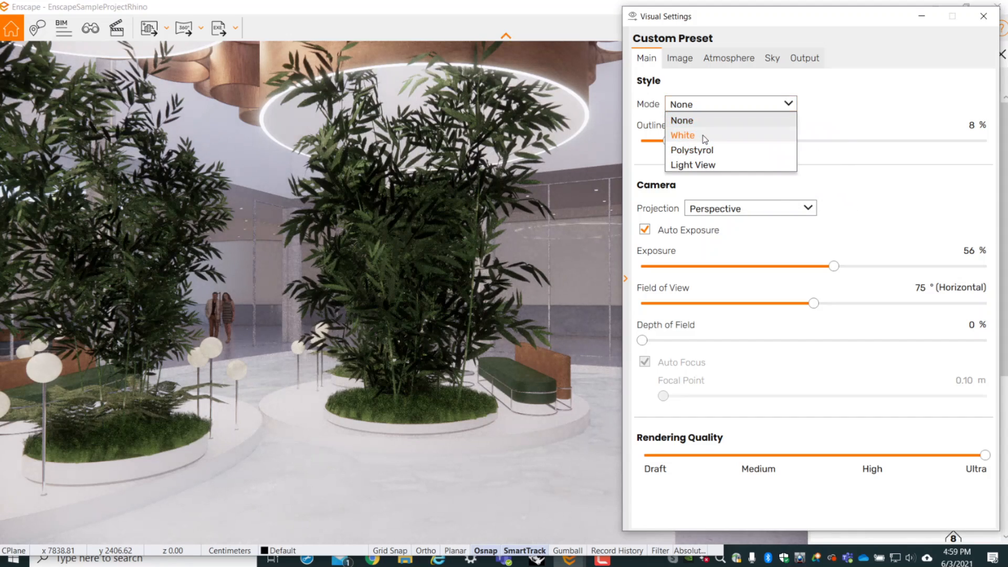
left_click(704, 137)
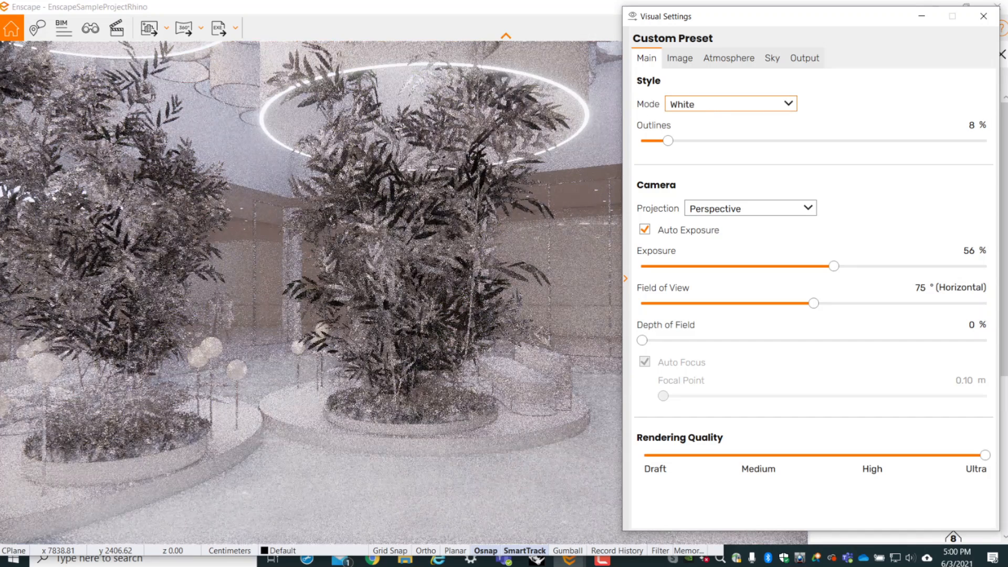
left_click(711, 107)
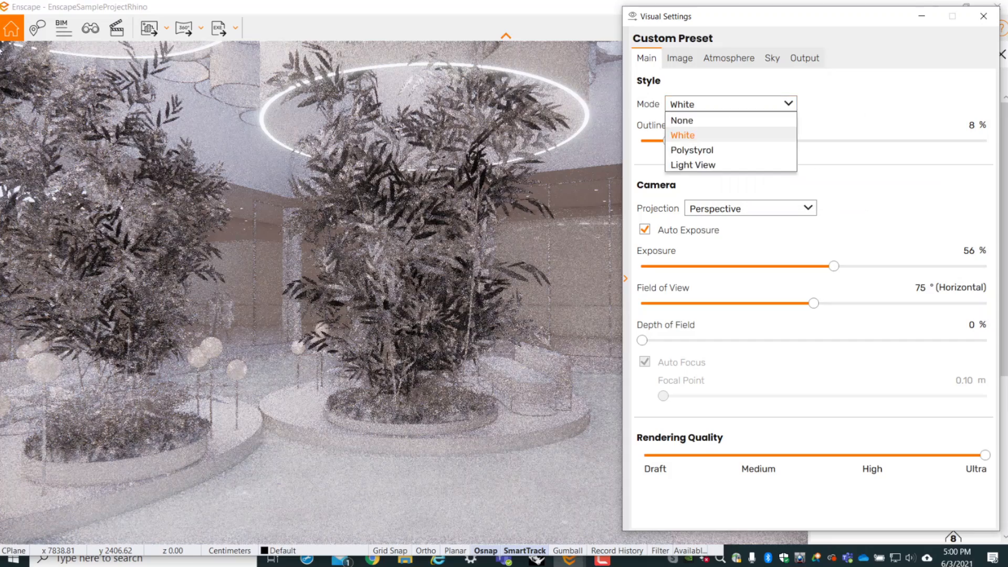
left_click(473, 220)
left_click_drag(472, 220, 515, 240)
left_click_drag(315, 293, 735, 292)
mouse_move(402, 205)
left_mouse_down()
mouse_move(419, 208)
mouse_move(410, 209)
left_mouse_up()
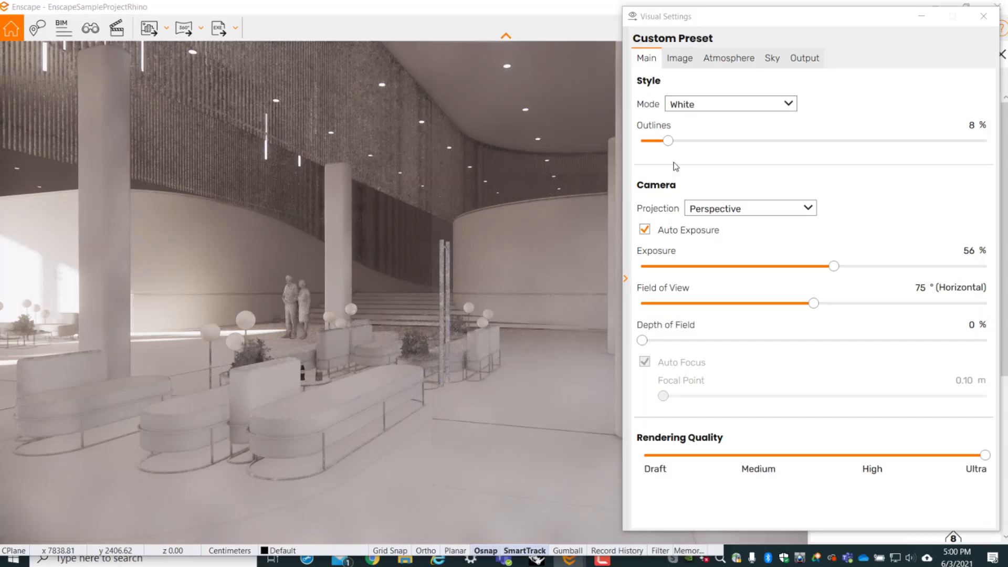
- Try the outlines at 0 % and 35 %, and switch the style mode to Polystyrol
left_click_drag(669, 143, 641, 140)
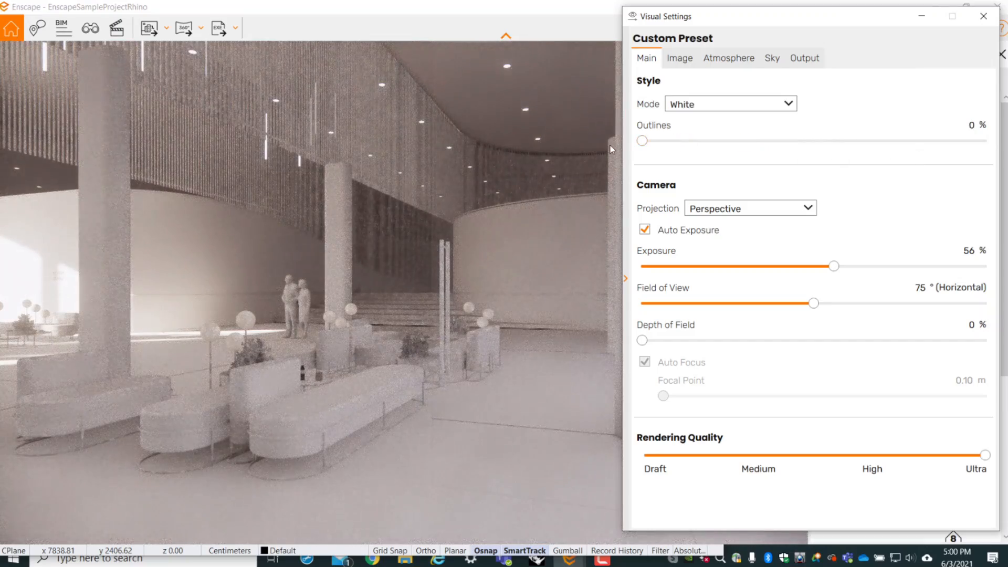
left_click_drag(641, 141, 762, 142)
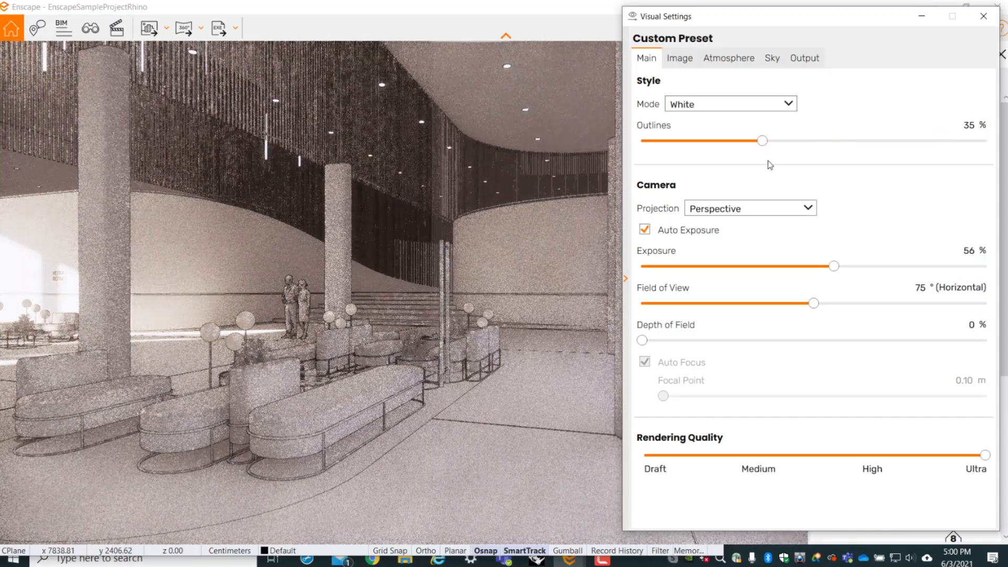
left_click(727, 104)
left_click(729, 150)
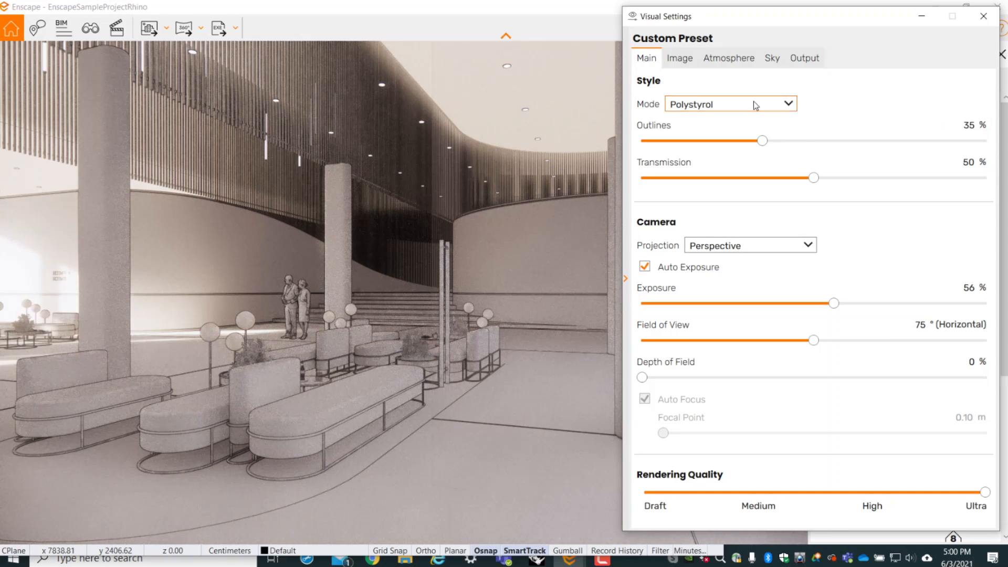
- Switch the style mode to Light View and, with Visual Settings minimized, shift the time of day to study light levels around the lounge
left_click(753, 103)
left_click(739, 162)
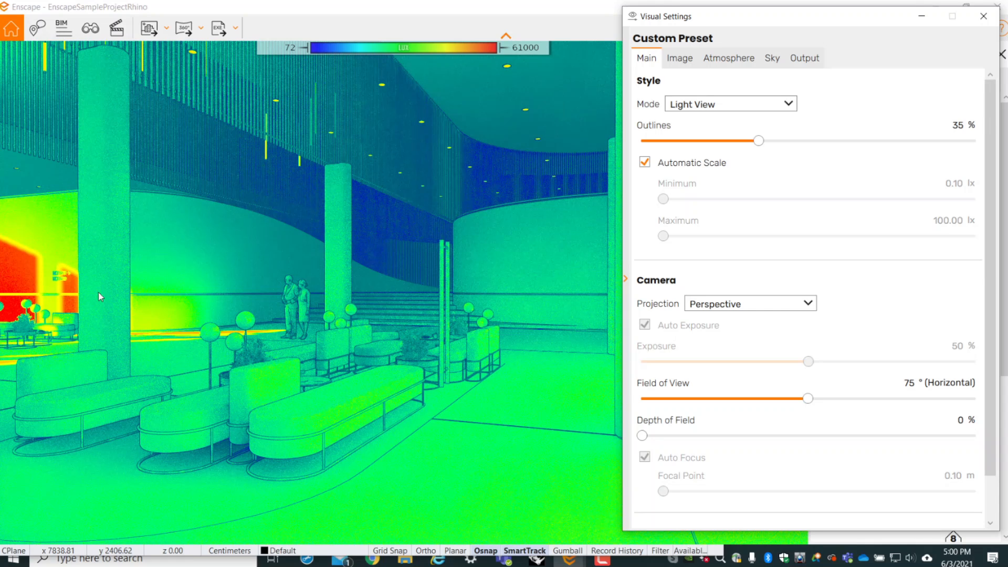
left_click_drag(98, 296, 230, 297)
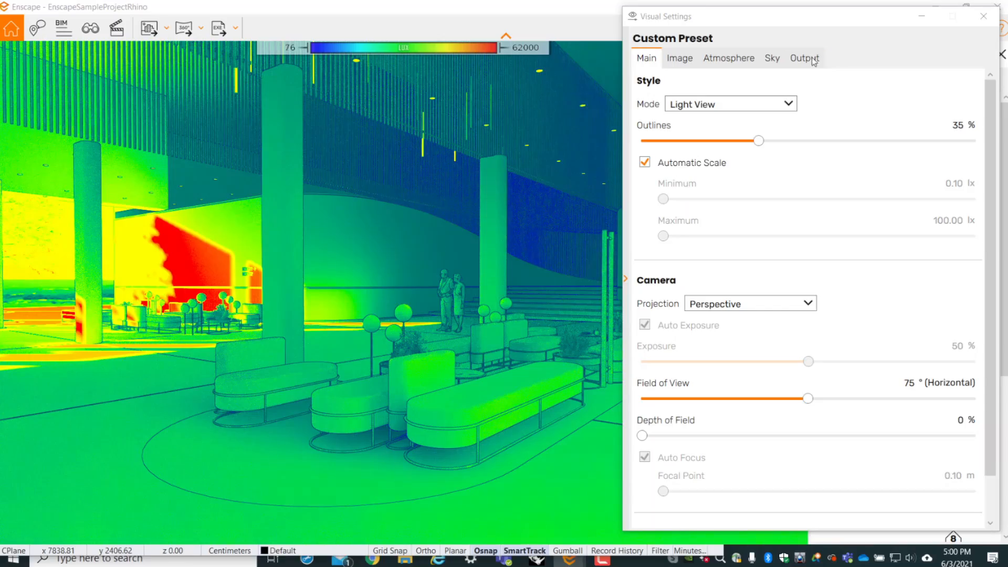
left_click(921, 17)
mouse_move(656, 316)
right_mouse_down("shift")
mouse_move(724, 316)
mouse_move(577, 316)
mouse_move(675, 316)
right_mouse_up("shift")
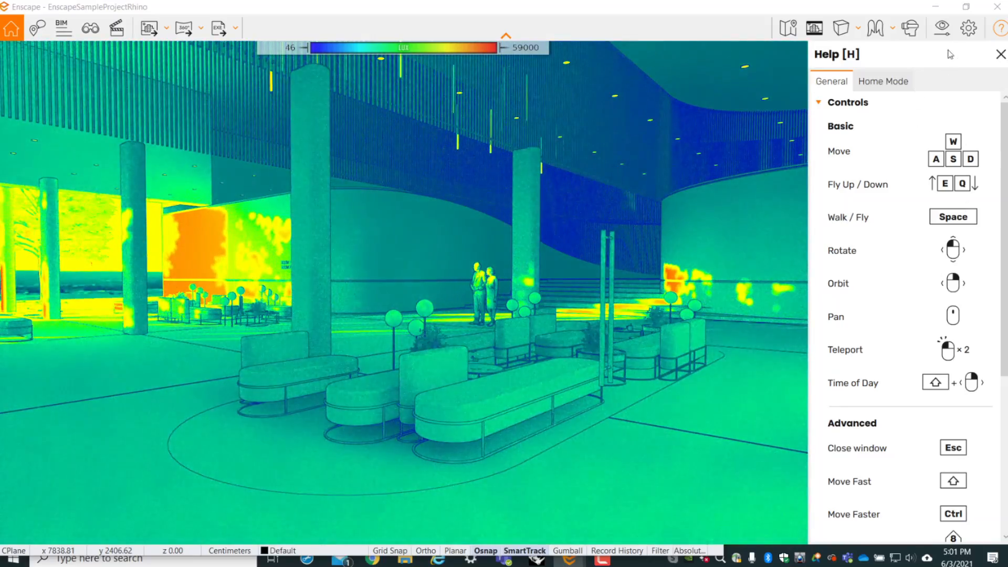
- Restore Visual Settings, set the style mode to None and frame the whole oval seating island in the view
left_click(942, 29)
left_click(702, 105)
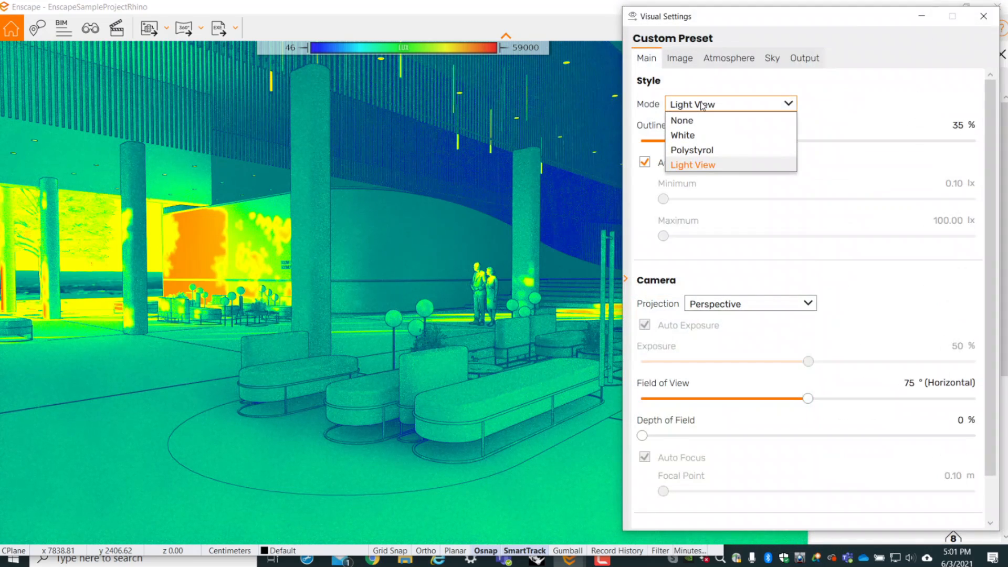
left_click(690, 119)
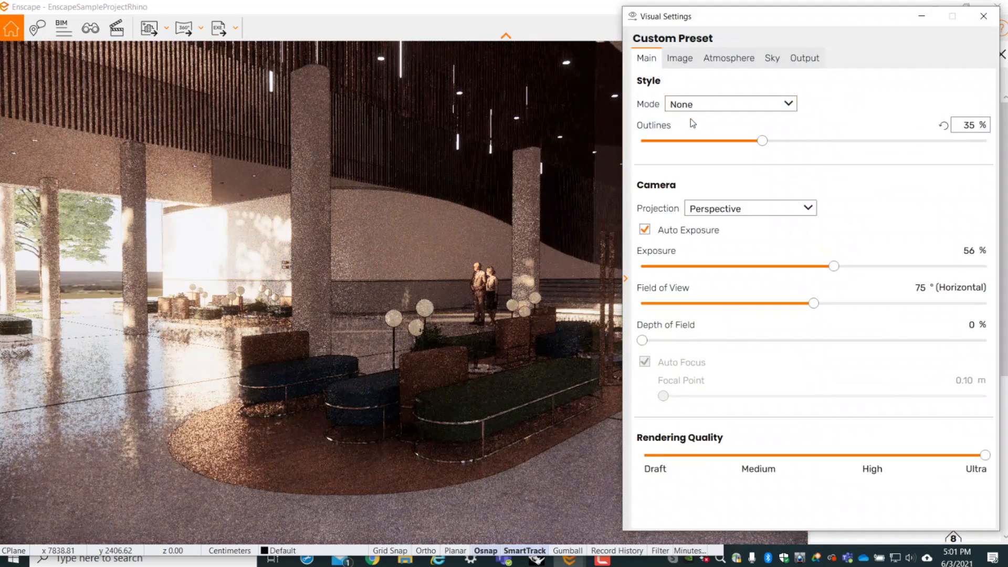
right_click_drag(539, 229, 480, 229)
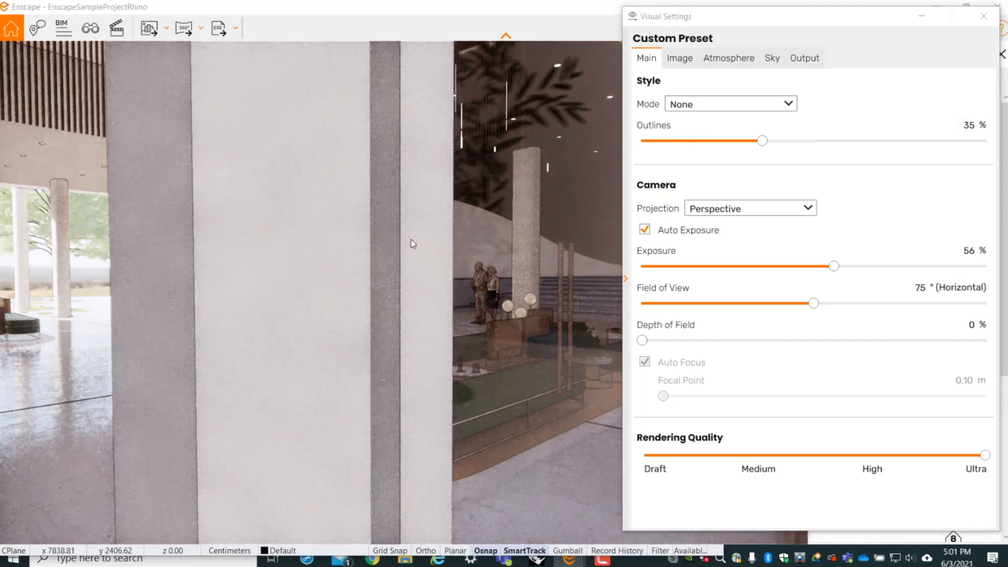
scroll(326, 288, "up", 2)
right_click_drag(436, 310, 470, 310)
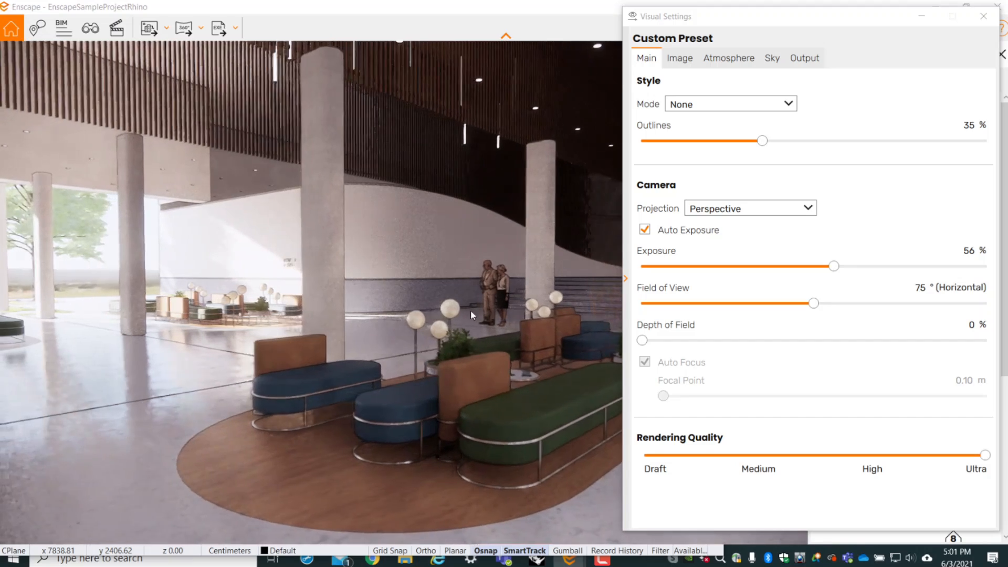
left_click_drag(446, 387, 359, 390)
key("s")
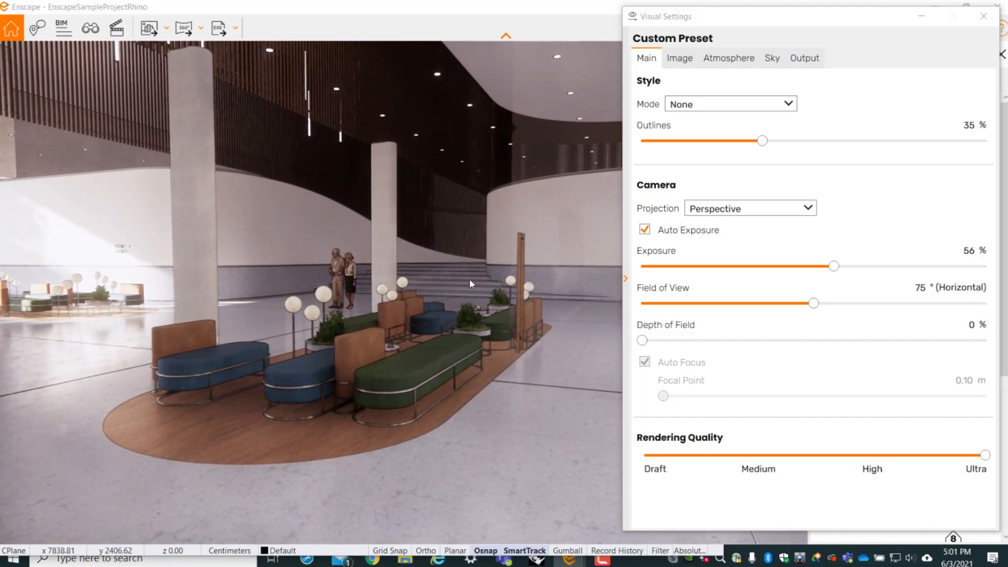
- Set the outlines to 0 % after testing 59 %, and widen the horizontal field of view to 131°
left_click_drag(762, 141, 635, 142)
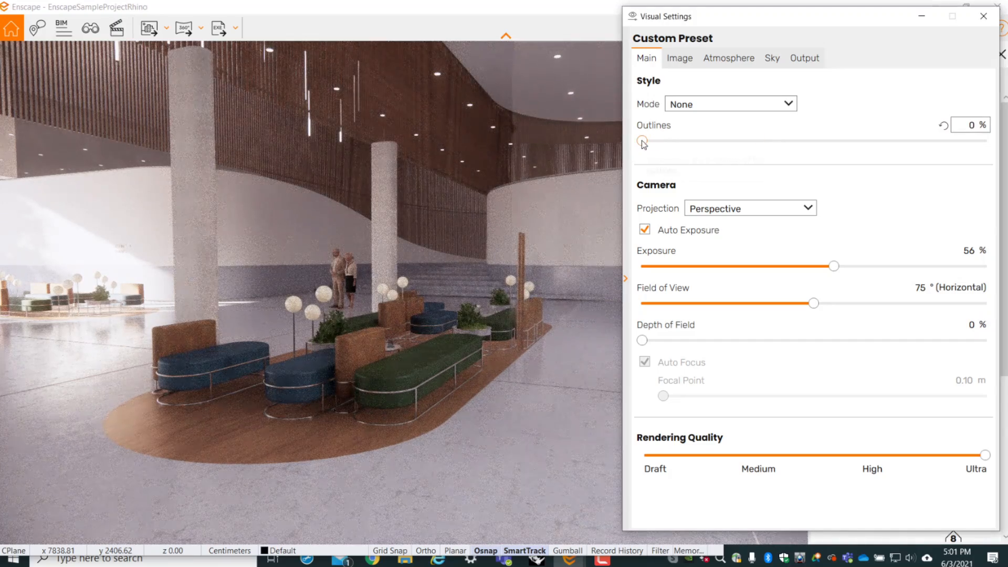
left_click_drag(642, 141, 845, 141)
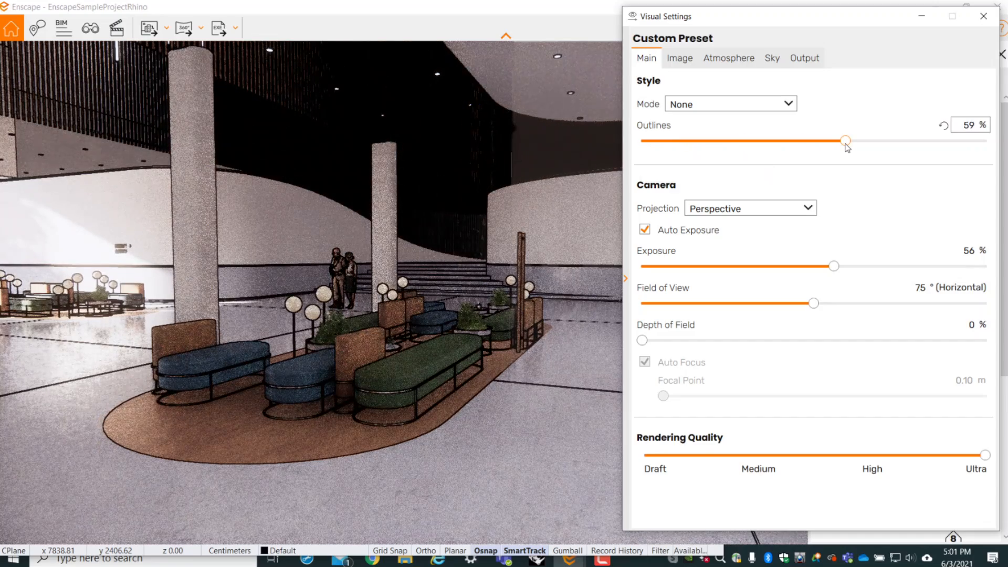
left_click_drag(832, 143, 643, 140)
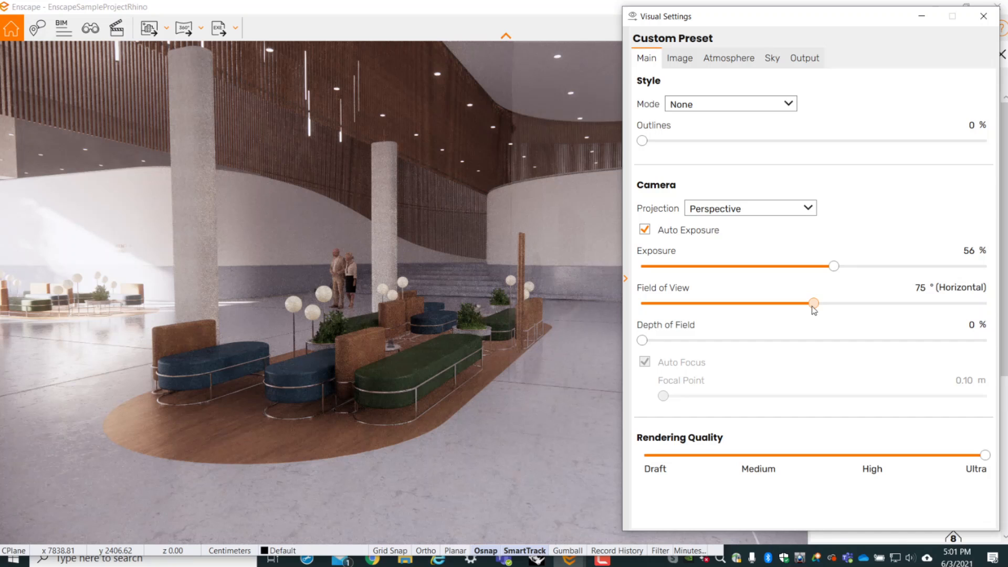
left_click_drag(812, 306, 959, 302)
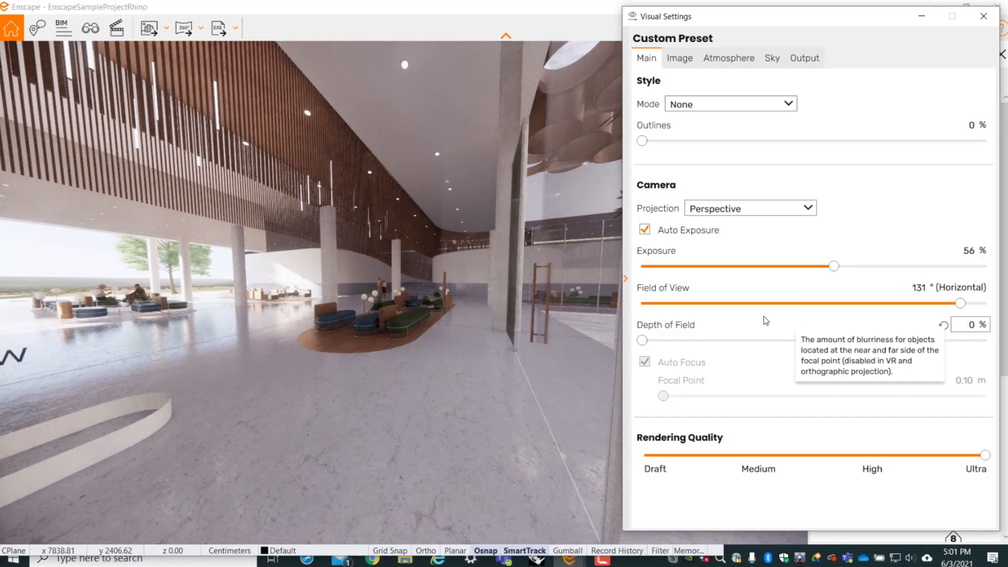
- Set the camera's horizontal field of view to 75° and its exposure to 70 % after testing 100 %
left_click_drag(960, 303, 814, 319)
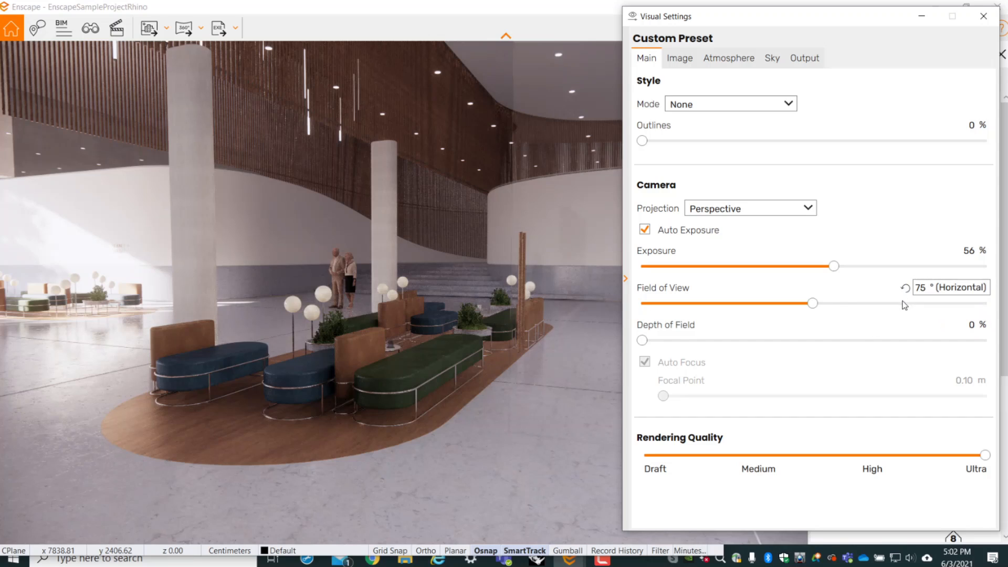
mouse_move(806, 307)
left_mouse_down()
mouse_move(712, 318)
mouse_move(817, 308)
left_mouse_up()
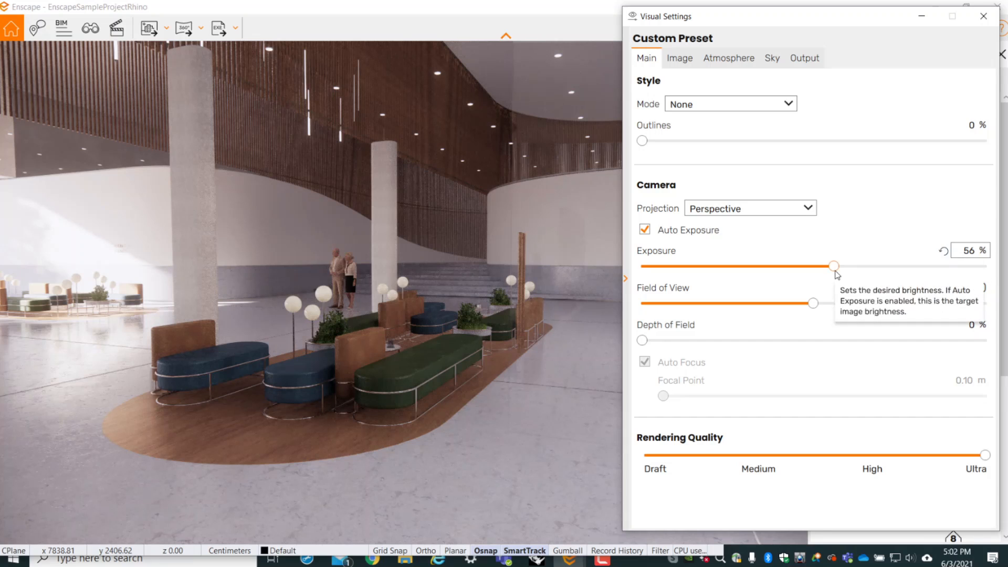
left_click_drag(834, 266, 967, 265)
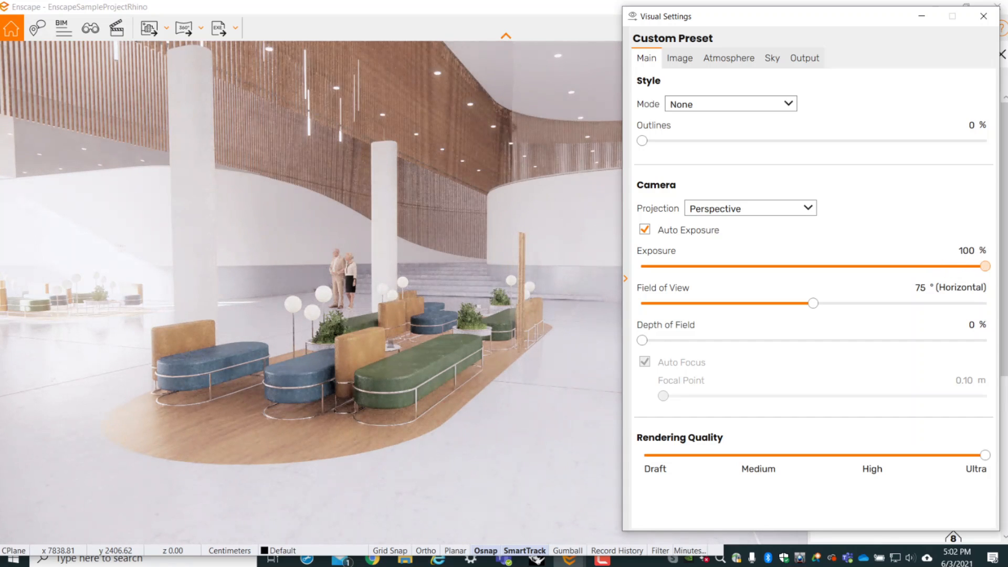
left_click_drag(984, 266, 885, 275)
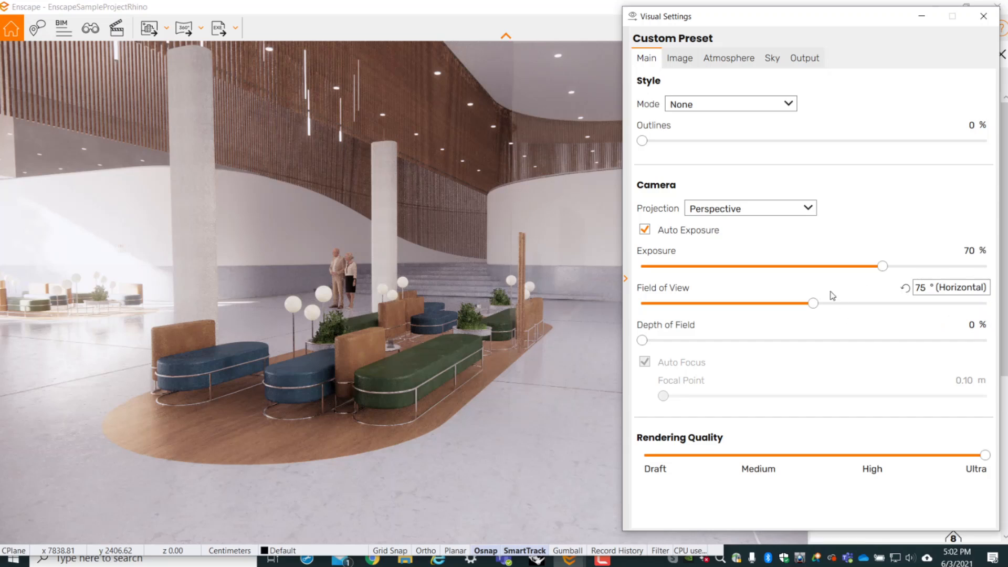
- In the image corrections, set the saturation to 82 % and the color temperature to 7,401 K
left_click(684, 63)
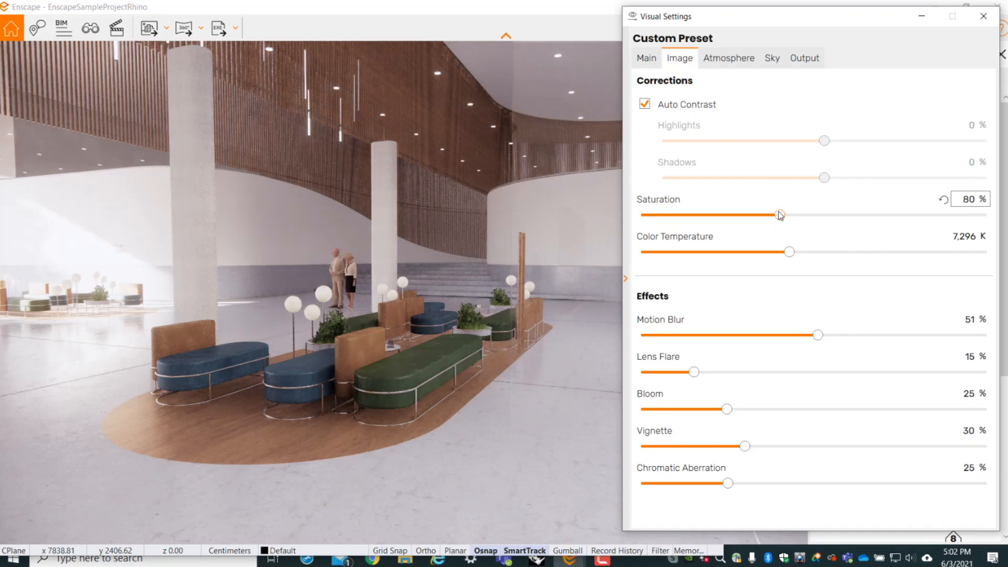
mouse_move(790, 216)
left_mouse_down()
mouse_move(849, 220)
mouse_move(643, 215)
mouse_move(784, 216)
left_mouse_up()
left_click_drag(787, 257, 676, 262)
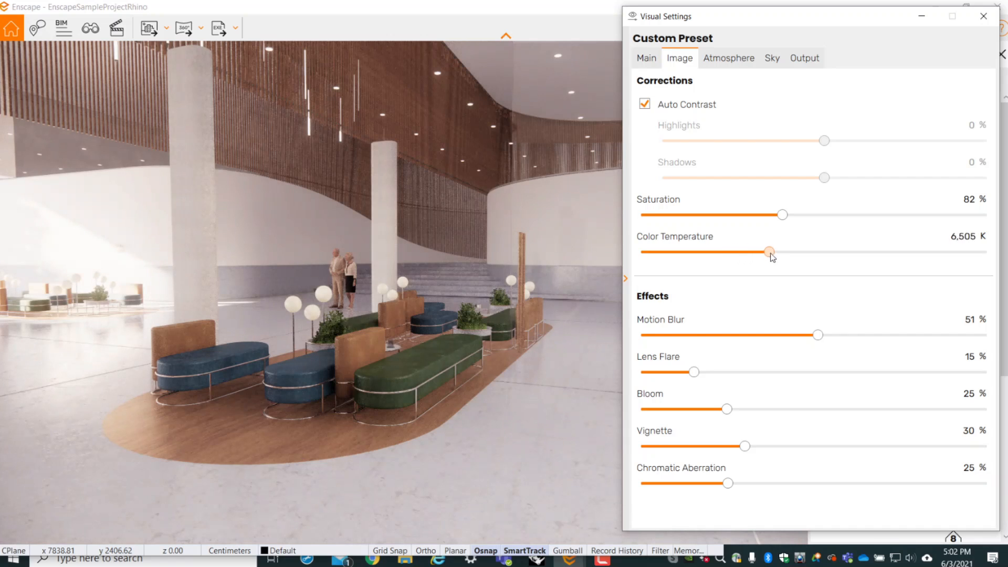
mouse_move(801, 262)
left_mouse_down()
mouse_move(828, 267)
mouse_move(791, 265)
left_mouse_up()
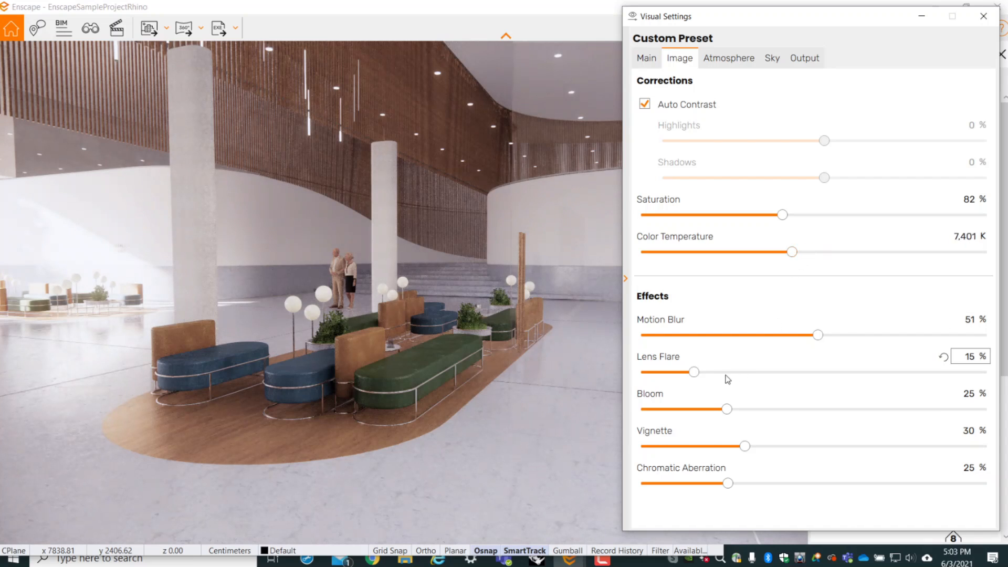
- Set the image effects to 38 % lens flare, 32 % bloom and 24 % vignette, testing the vignette at 100 %
left_click_drag(695, 375, 985, 371)
left_click_drag(905, 377, 772, 374)
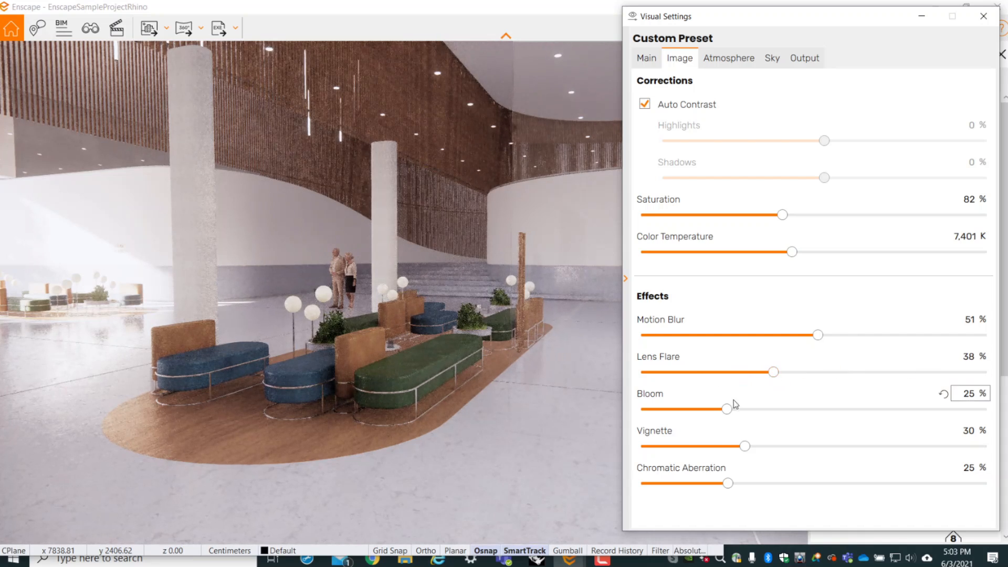
left_click_drag(734, 405, 985, 445)
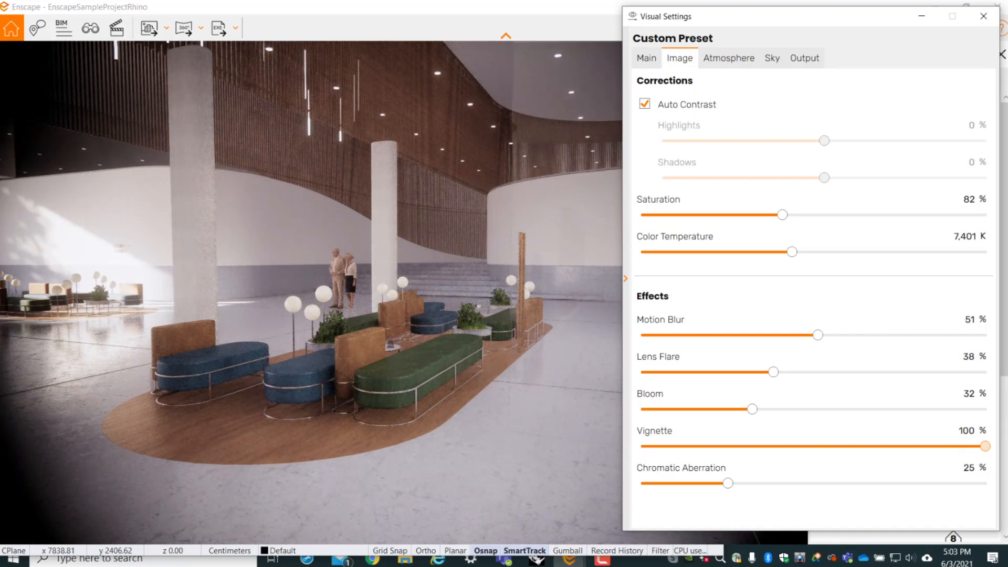
left_click_drag(985, 446, 725, 451)
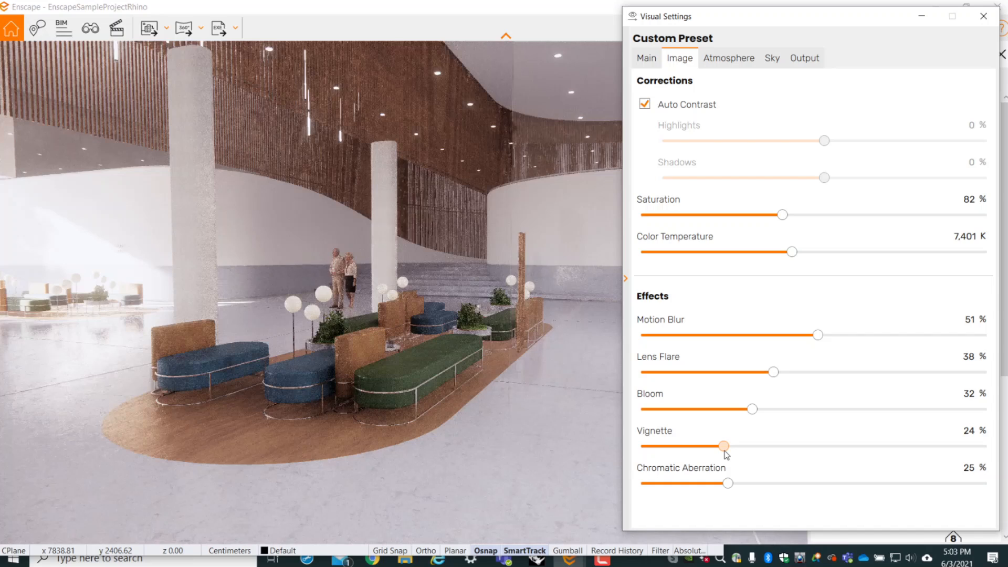
- Show the atmosphere settings, face the outdoor trees past the seated man and set the sun brightness to 221 %
left_click(733, 63)
left_click_drag(336, 283, 137, 273)
key("w")
key("w")
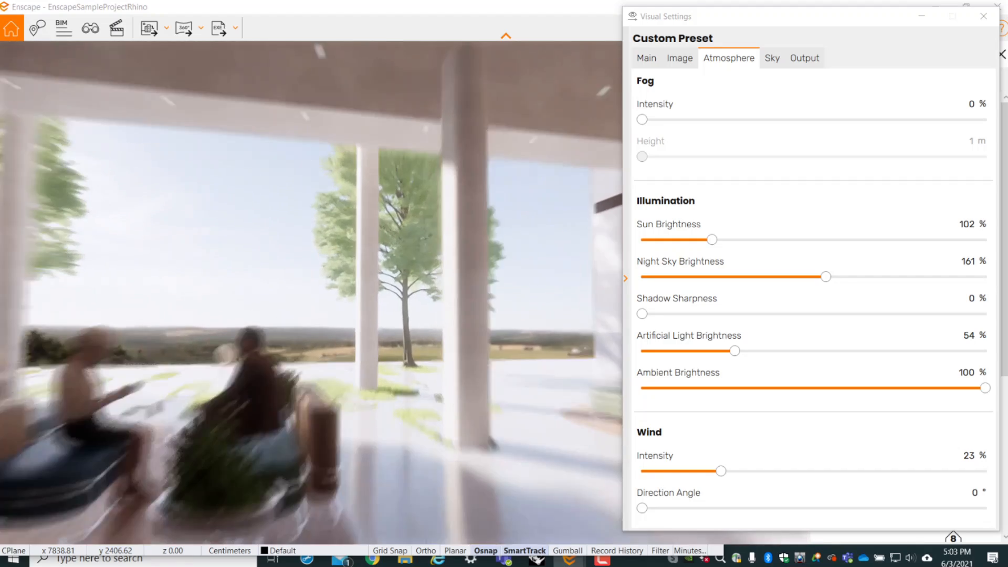
key("s")
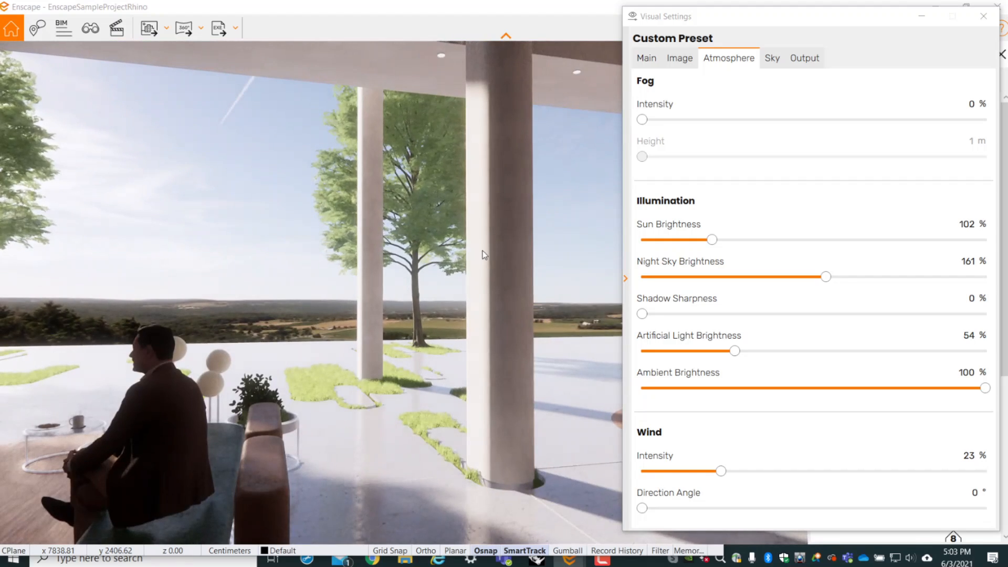
left_click_drag(712, 240, 793, 268)
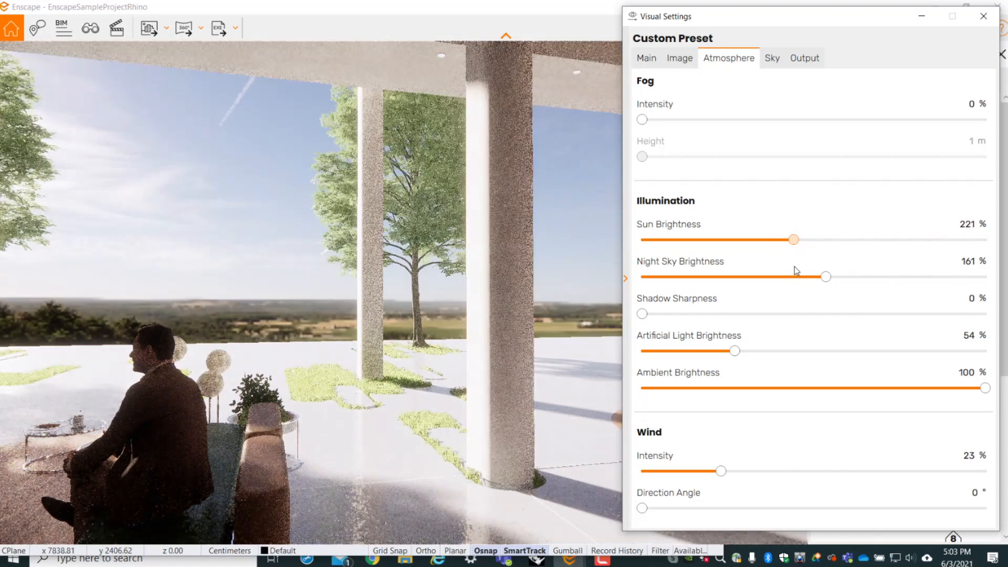
- Shift the time of day to night, frame the two seated people and set the night sky brightness to 191 %
right_click_drag(565, 298, 661, 299, "shift")
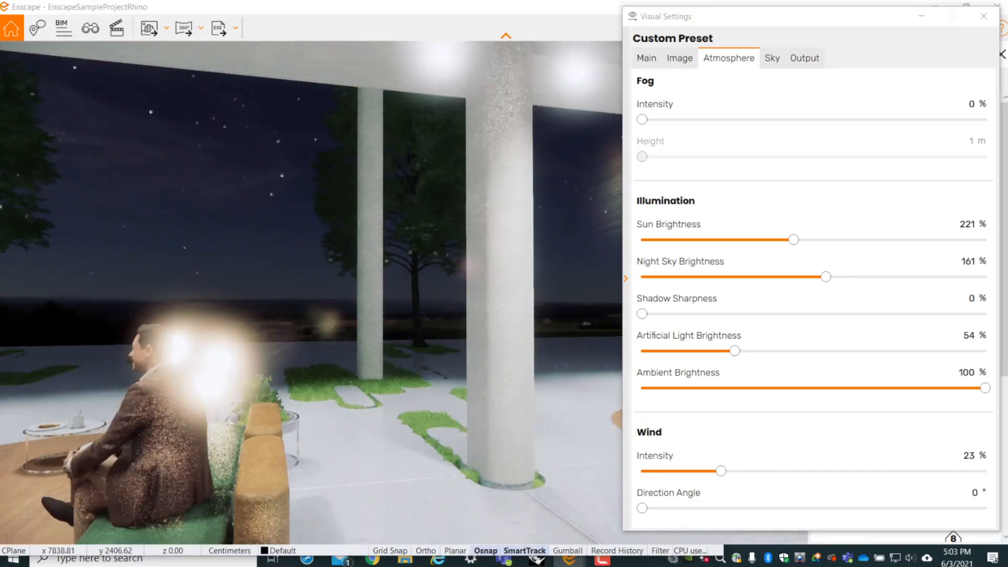
right_click_drag(520, 371, 451, 373)
left_click_drag(520, 371, 612, 352)
mouse_move(824, 278)
left_mouse_down()
mouse_move(947, 276)
mouse_move(813, 284)
left_mouse_up()
left_click_drag(741, 285, 827, 289)
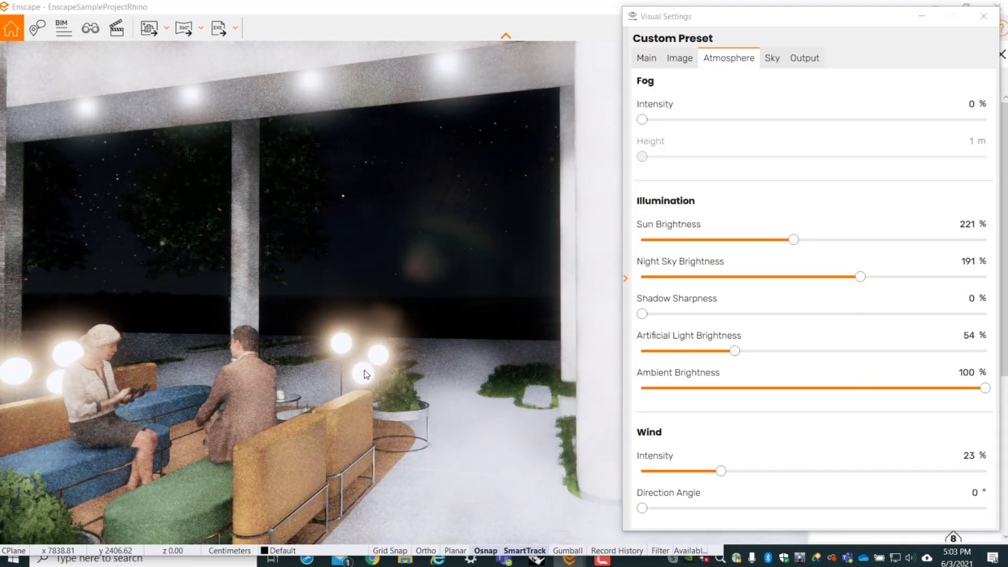
- Set the artificial light brightness to 169 % and the ambient brightness to 95 %, and shift the time of day back to daylight
left_click_drag(735, 360, 930, 338)
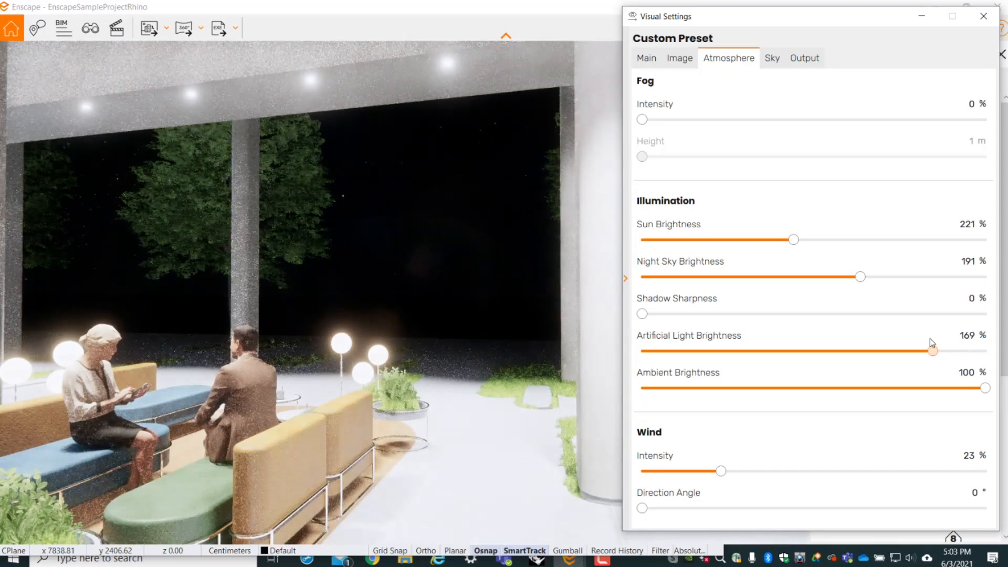
left_click_drag(984, 388, 949, 394)
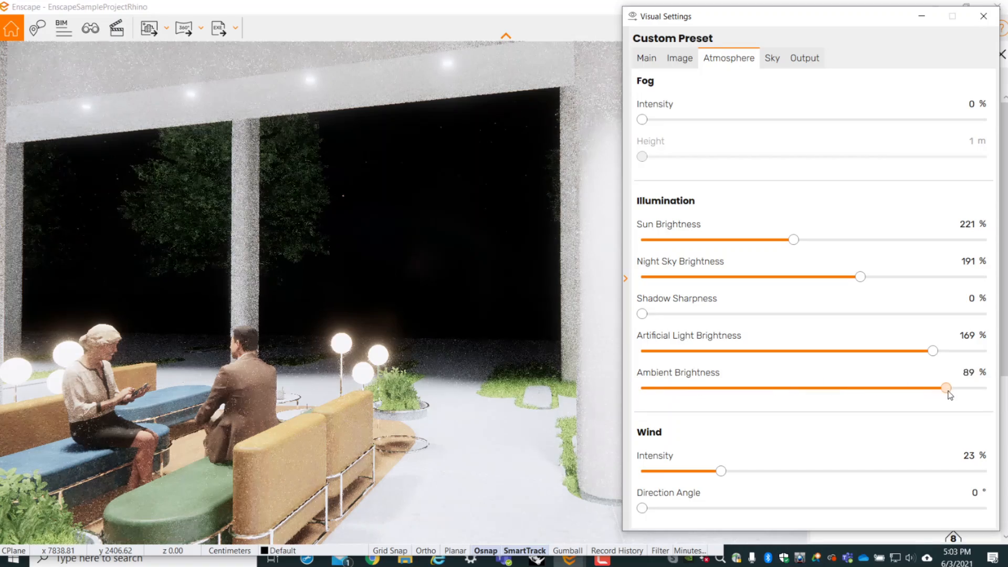
right_click_drag(395, 305, 330, 304, "shift")
- Frame the large tree outside the building and set the wind intensity to 100 %
scroll(395, 304, "up", 5)
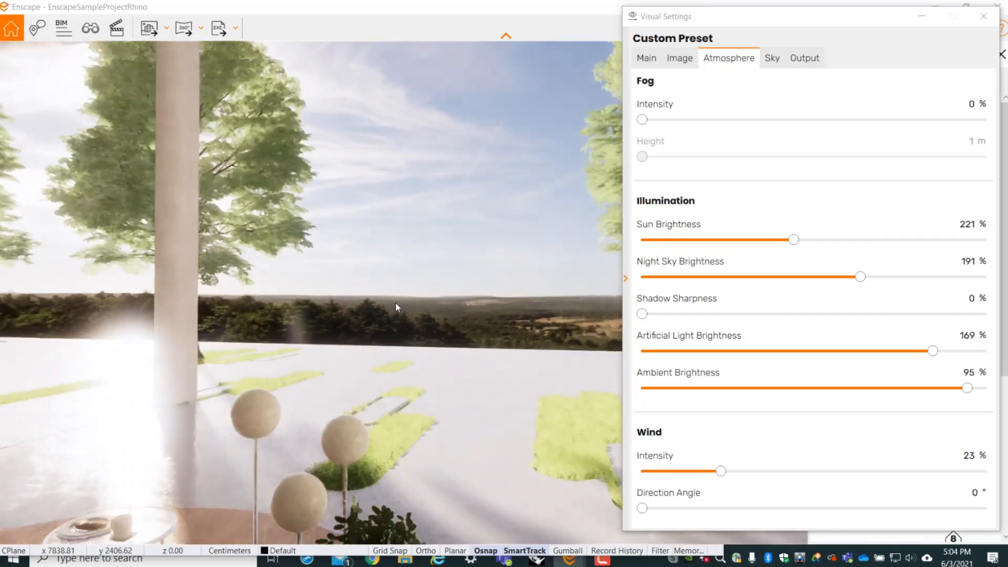
right_click_drag(426, 334, 236, 336)
right_click_drag(449, 347, 404, 347)
scroll(448, 348, "down", 4)
left_click_drag(449, 347, 452, 293)
right_click_drag(453, 369, 409, 378)
left_click_drag(454, 370, 467, 362)
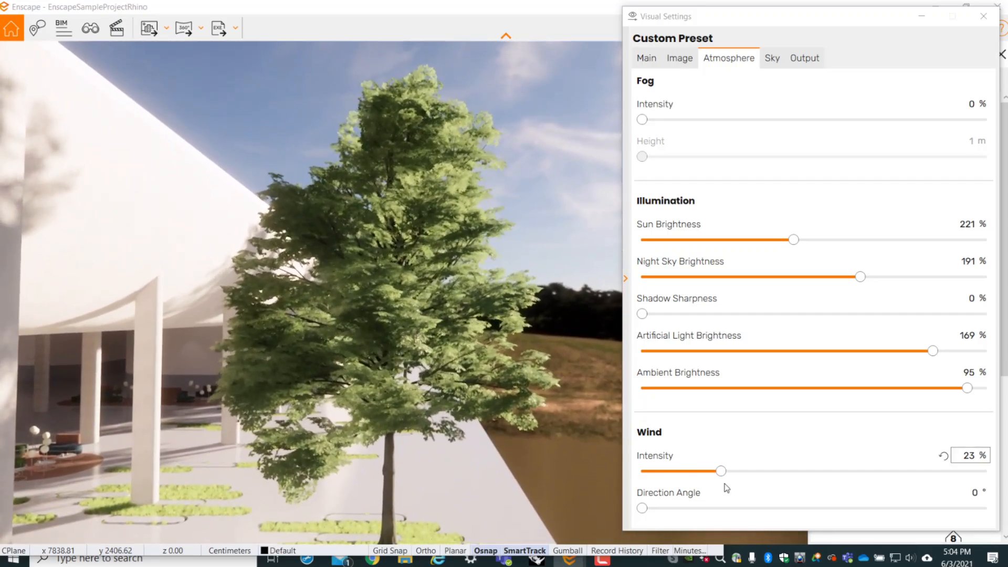
left_click_drag(721, 471, 985, 471)
right_click_drag(407, 362, 413, 404)
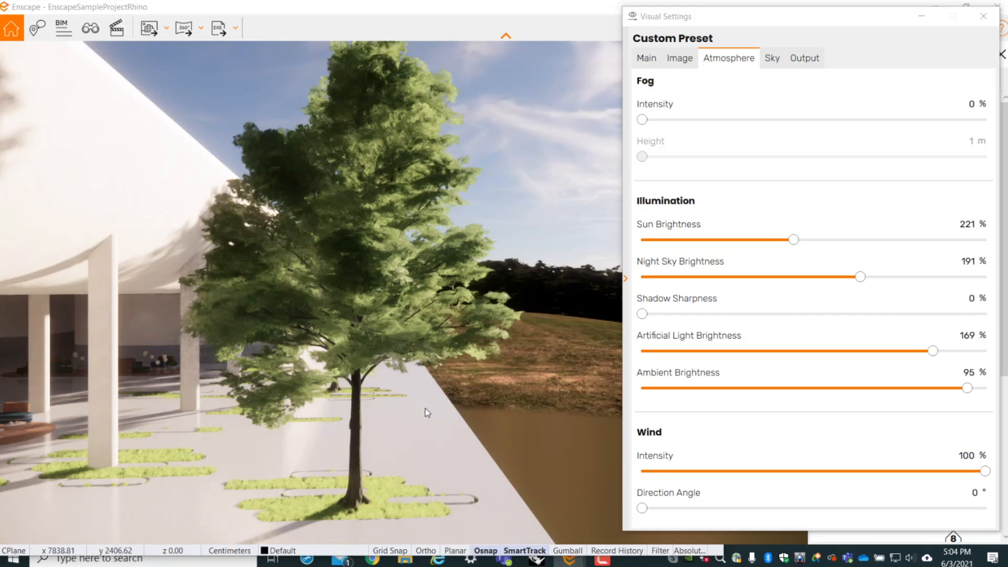
- Show the sky settings, return the view to the seated people facing the horizon and rotate the Forest horizon to 227°
left_click(769, 64)
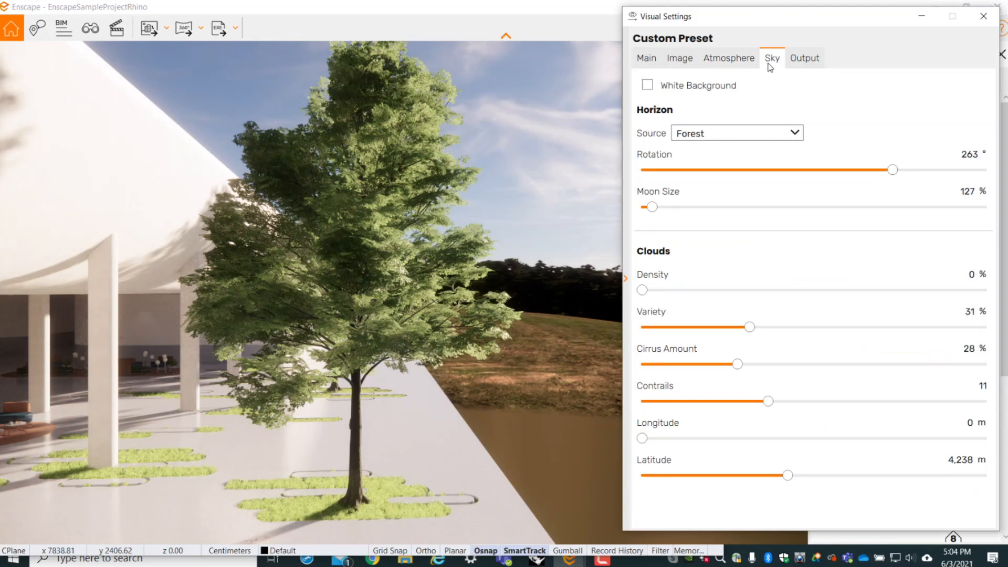
scroll(238, 493, "up", 3)
right_click_drag(237, 493, 504, 486)
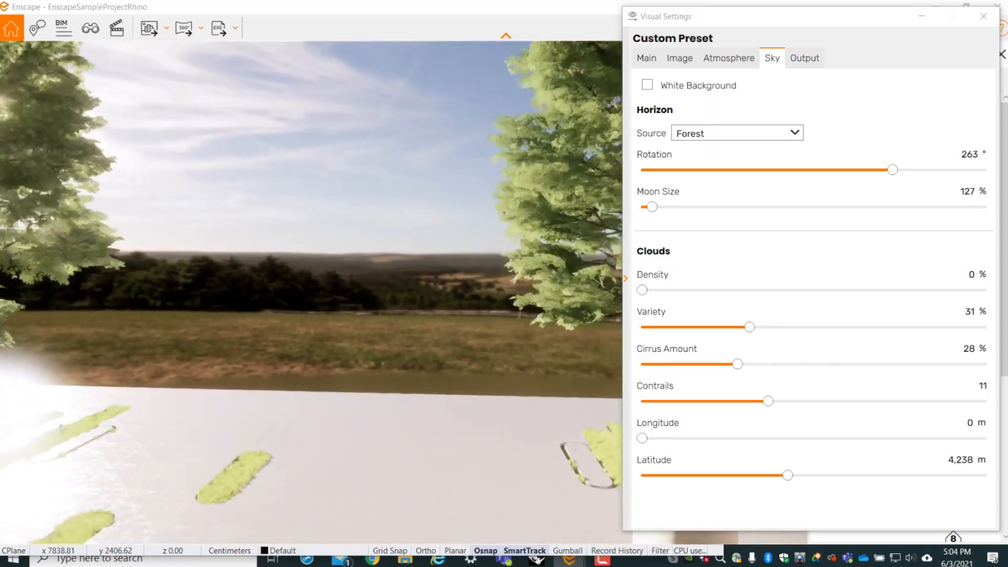
scroll(288, 439, "down", 3)
right_click_drag(265, 516, 288, 417)
scroll(288, 417, "down", 3)
scroll(291, 418, "down", 3)
left_click_drag(293, 418, 357, 456)
scroll(357, 456, "up", 3)
left_click_drag(171, 348, 180, 328)
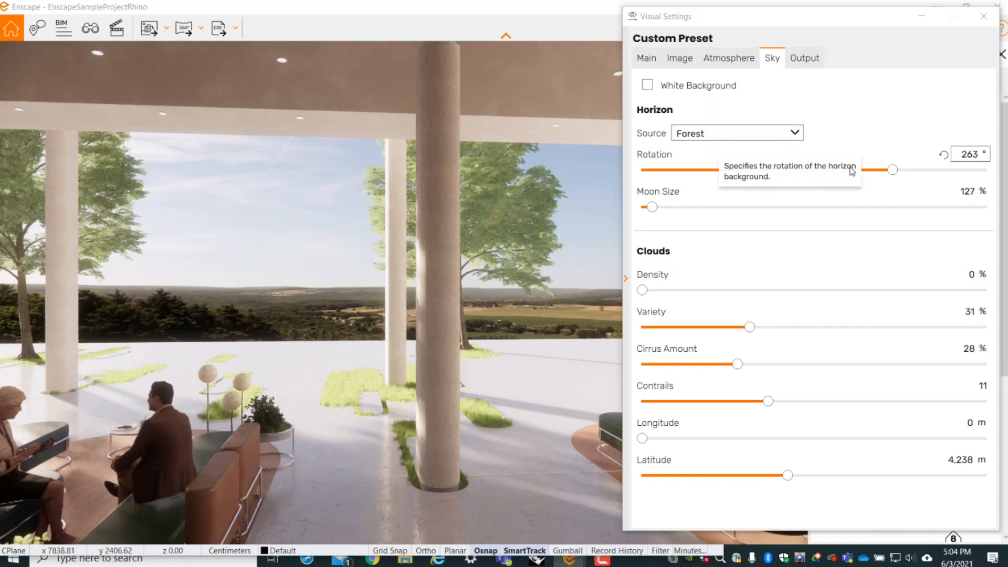
left_click_drag(899, 175, 802, 195)
left_click_drag(802, 190, 863, 197)
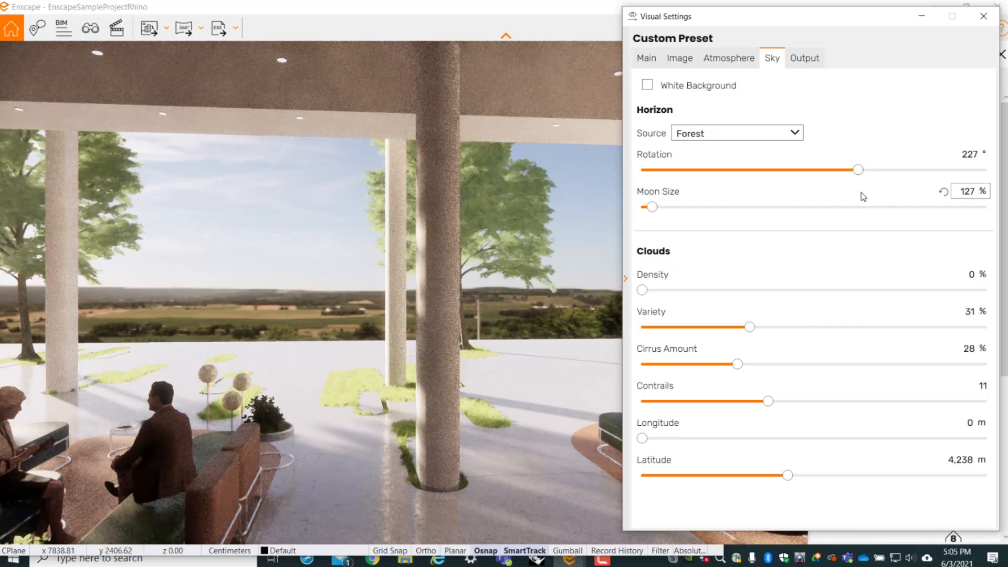
- Try the Desert, Mountains and Construction Site horizon sources in turn
left_click(764, 137)
left_click(735, 194)
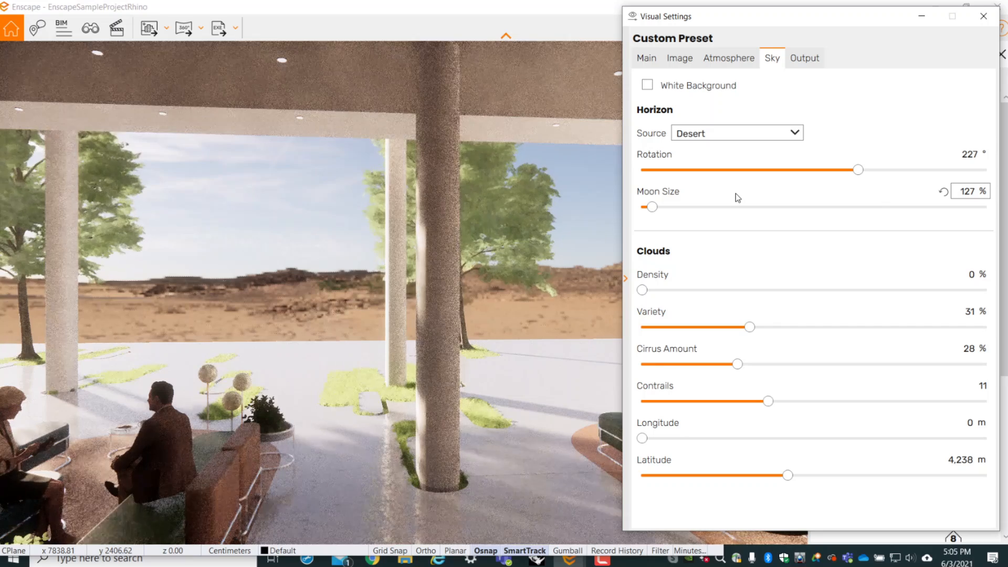
left_click(745, 138)
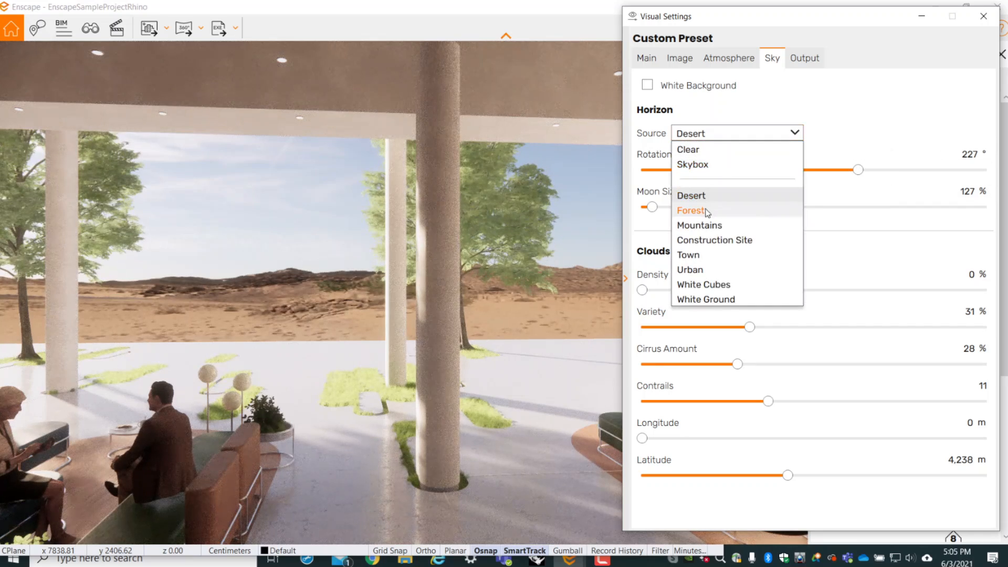
left_click(705, 226)
left_click(745, 134)
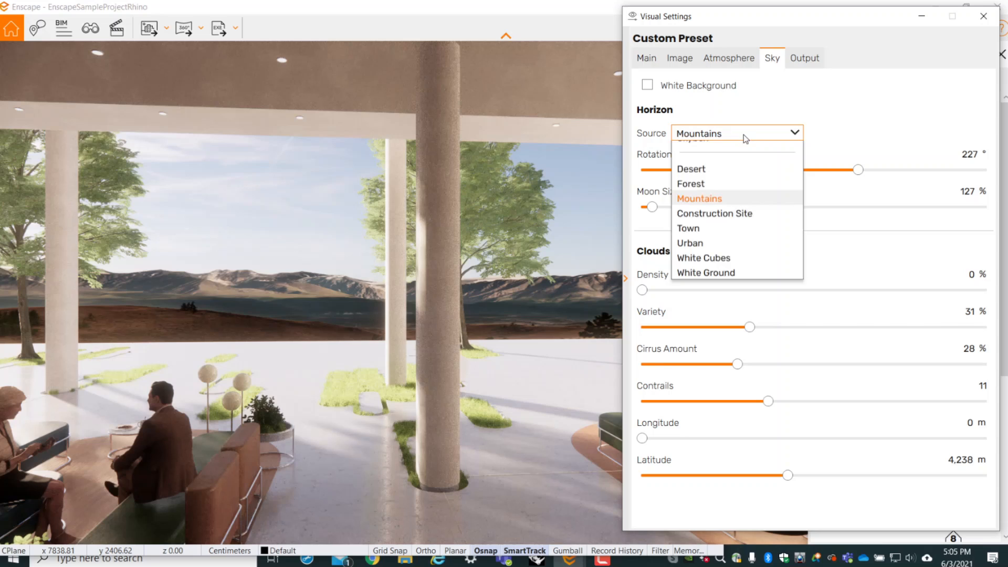
left_click(722, 238)
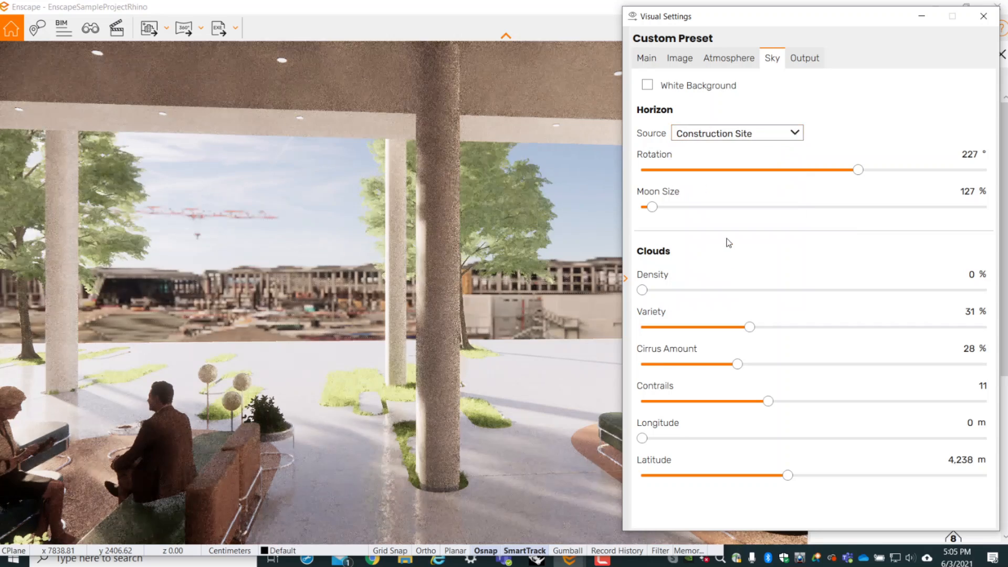
- Try the Town horizon source with its rotation set to 83°
left_click(768, 134)
left_click(693, 255)
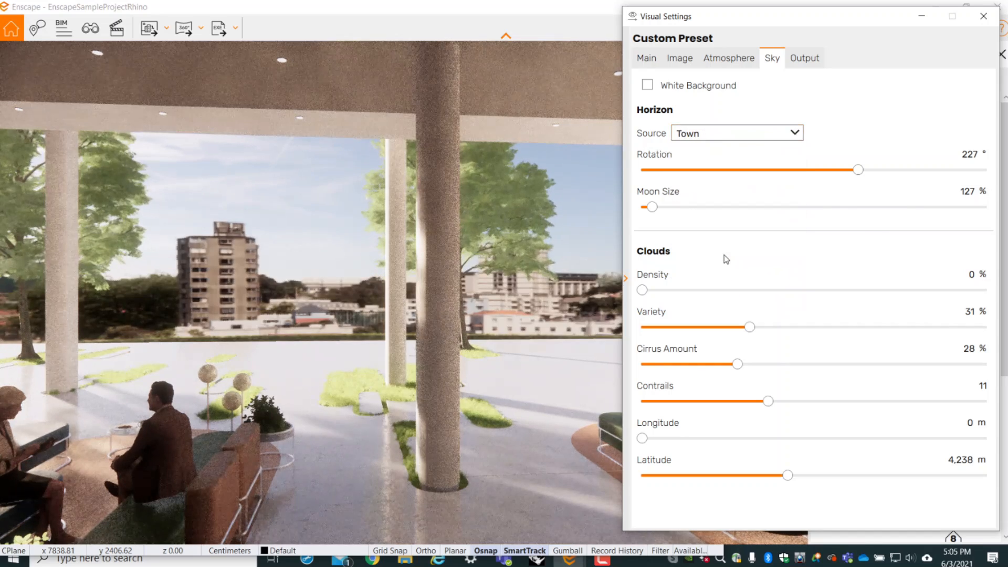
left_click_drag(859, 172, 720, 193)
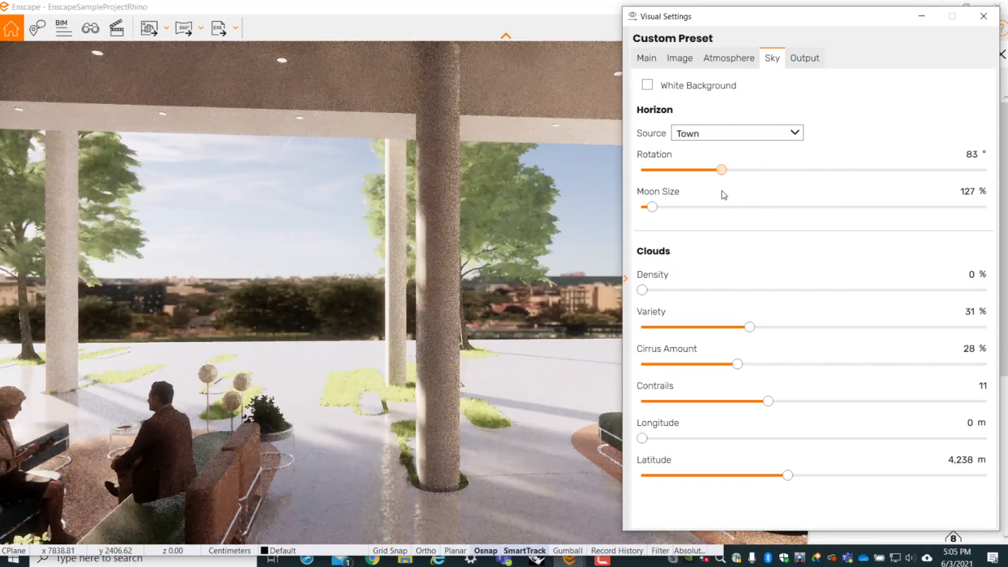
- Switch the horizon source to Urban and set the horizon rotation to 214°
left_click(735, 136)
left_click(725, 271)
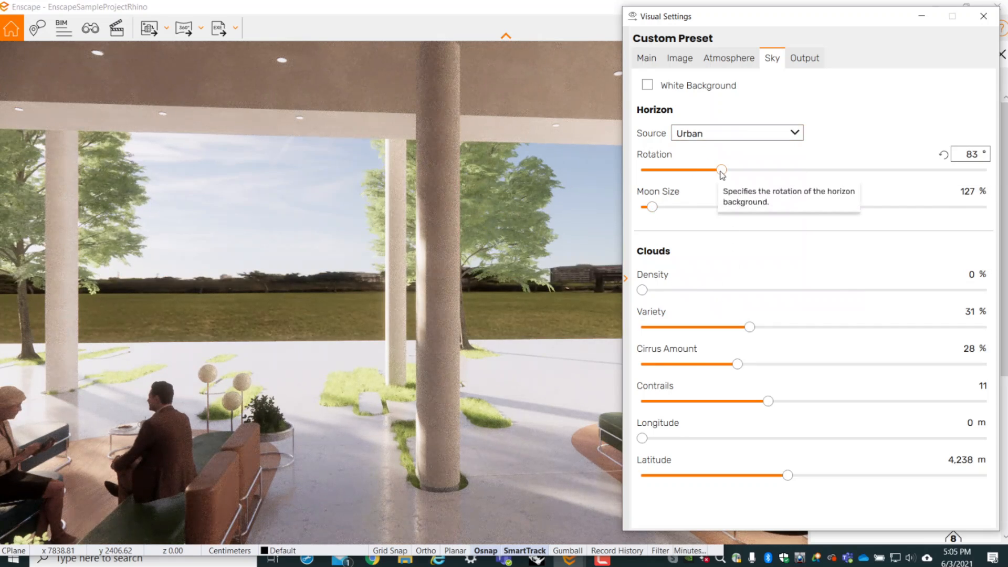
left_click_drag(722, 174, 845, 172)
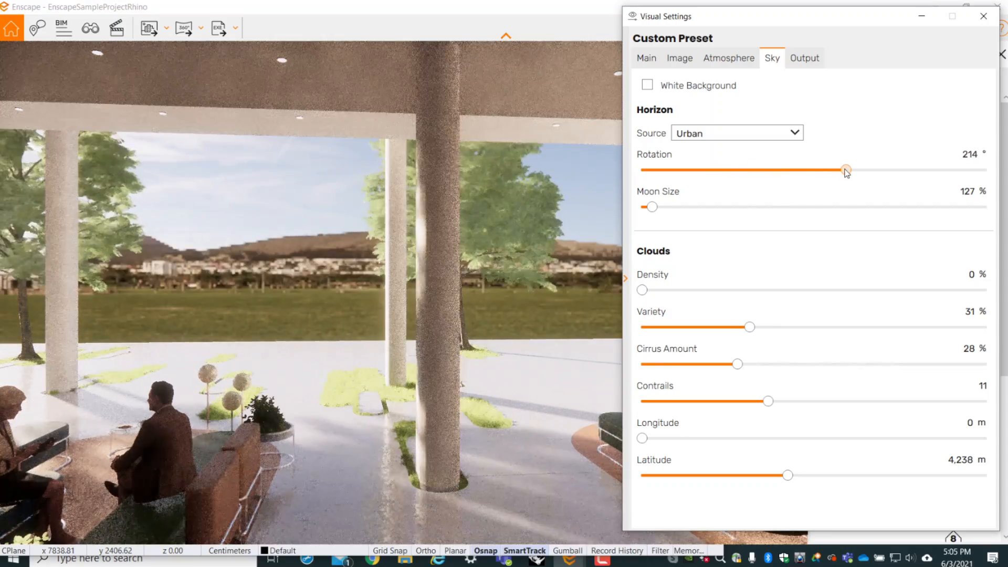
- Try the White Cubes horizon source, and switch the horizon to White Ground
left_click(794, 135)
left_click(722, 285)
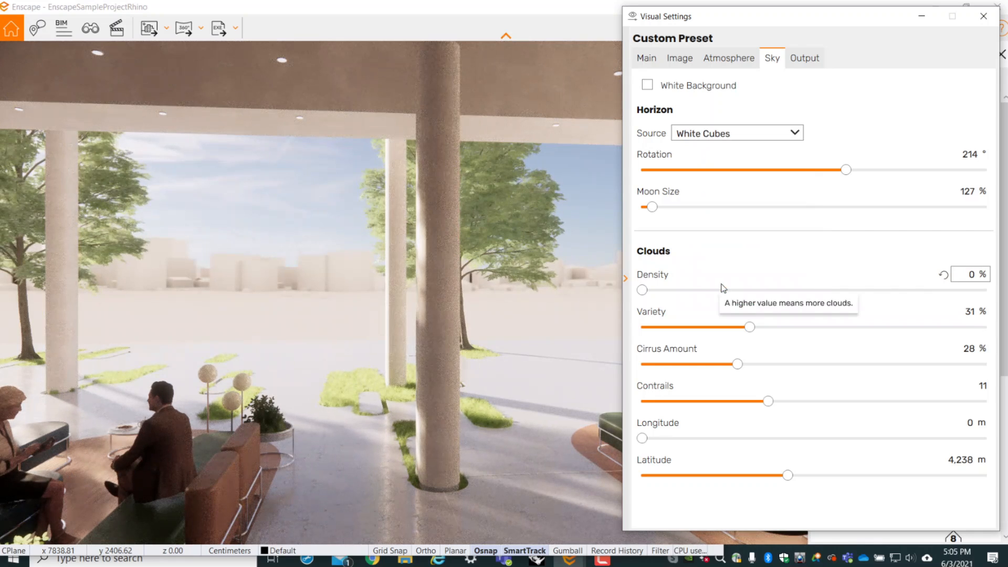
left_click(793, 138)
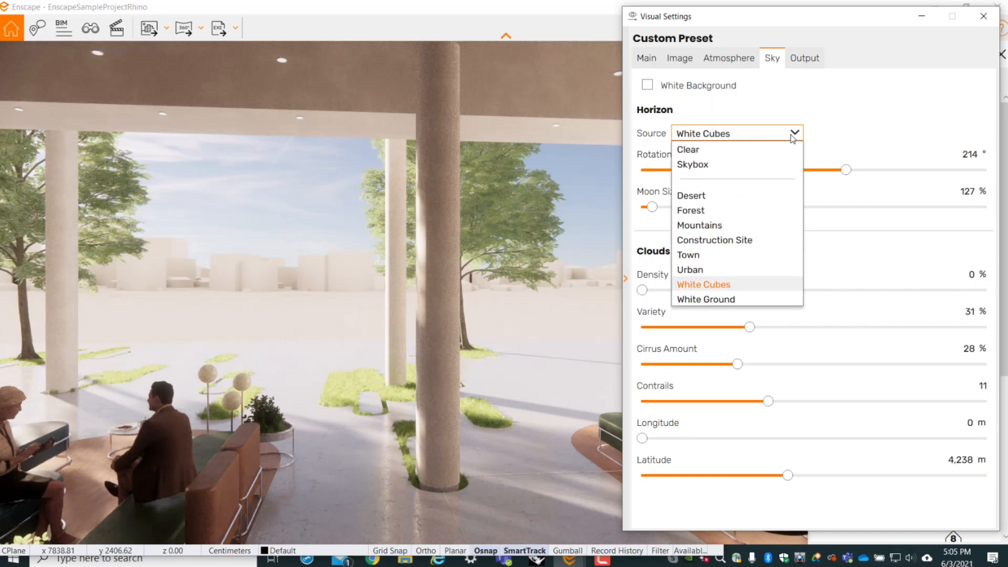
left_click(754, 298)
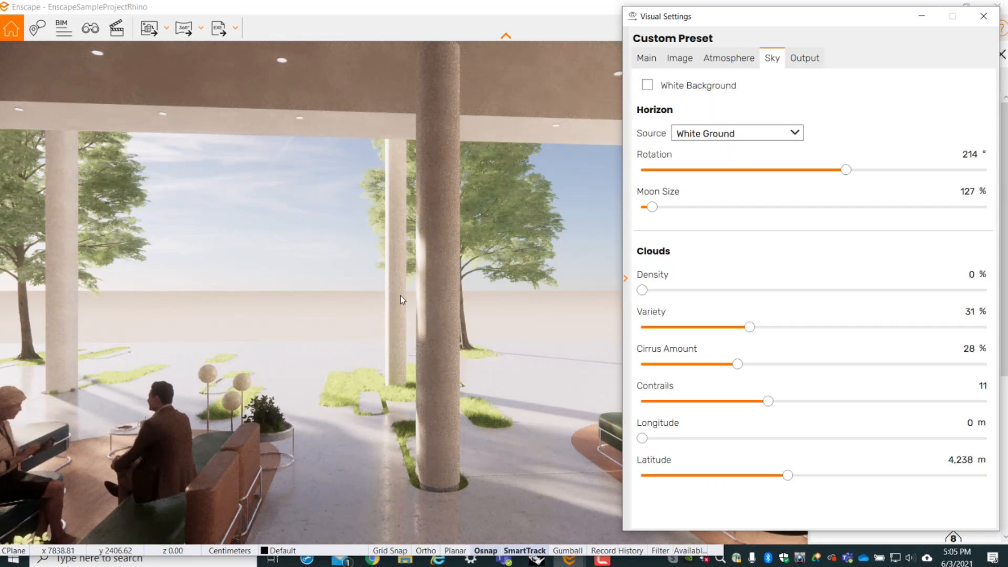
- Try the White style mode on the interior scene
left_click(649, 58)
left_click(694, 108)
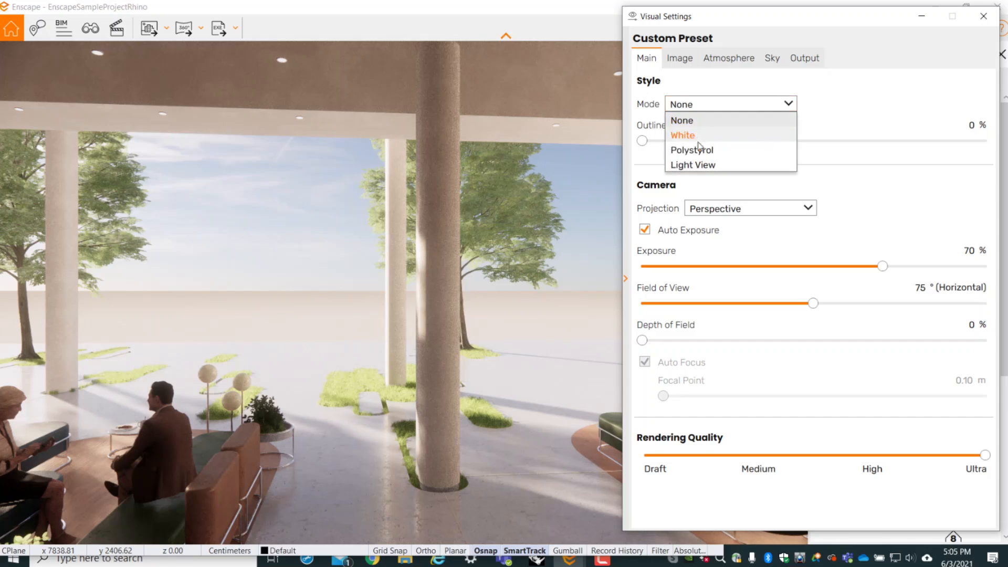
left_click(699, 132)
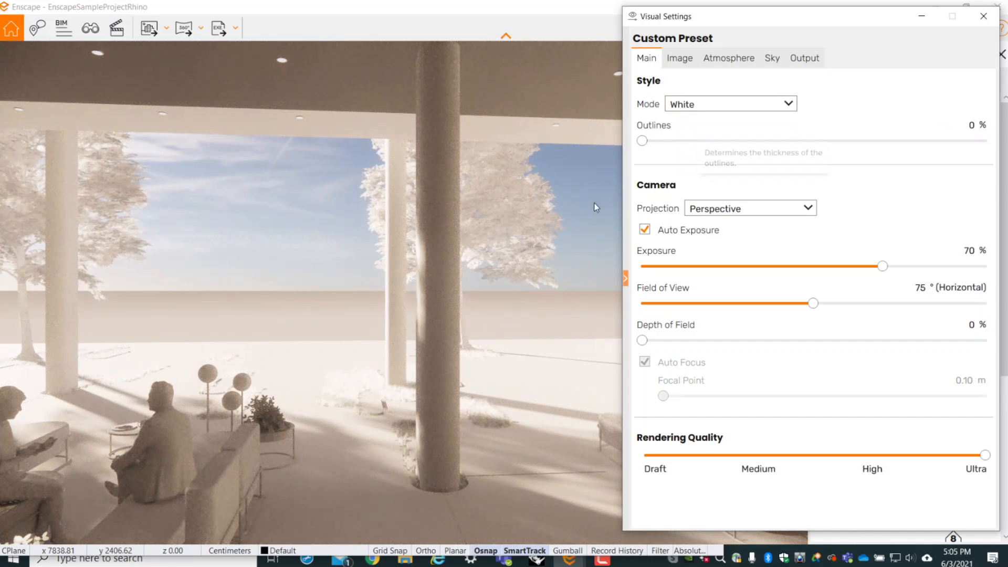
right_click_drag(450, 362, 433, 366)
scroll(433, 366, "down", 3)
scroll(430, 373, "down", 10)
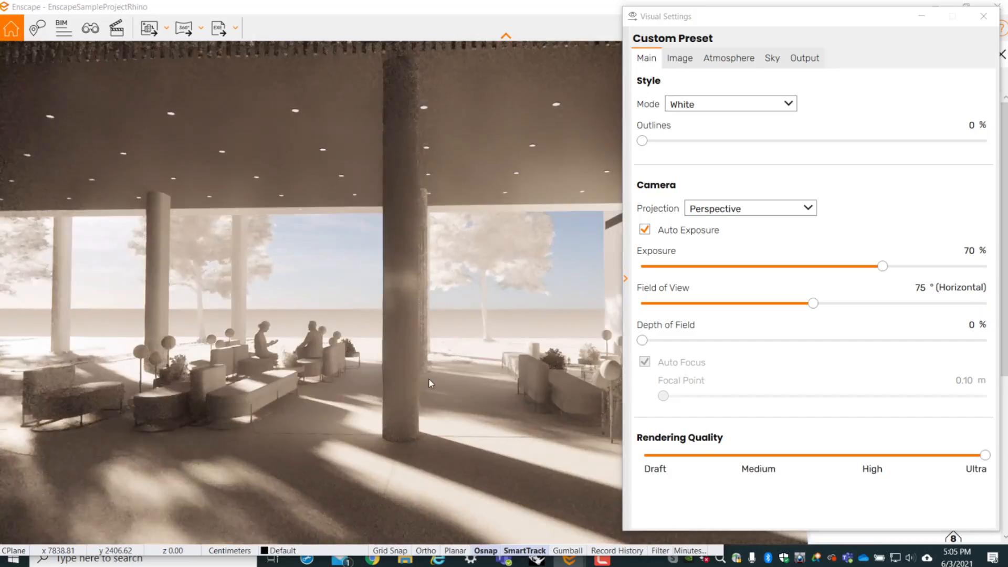
scroll(426, 388, "down", 10)
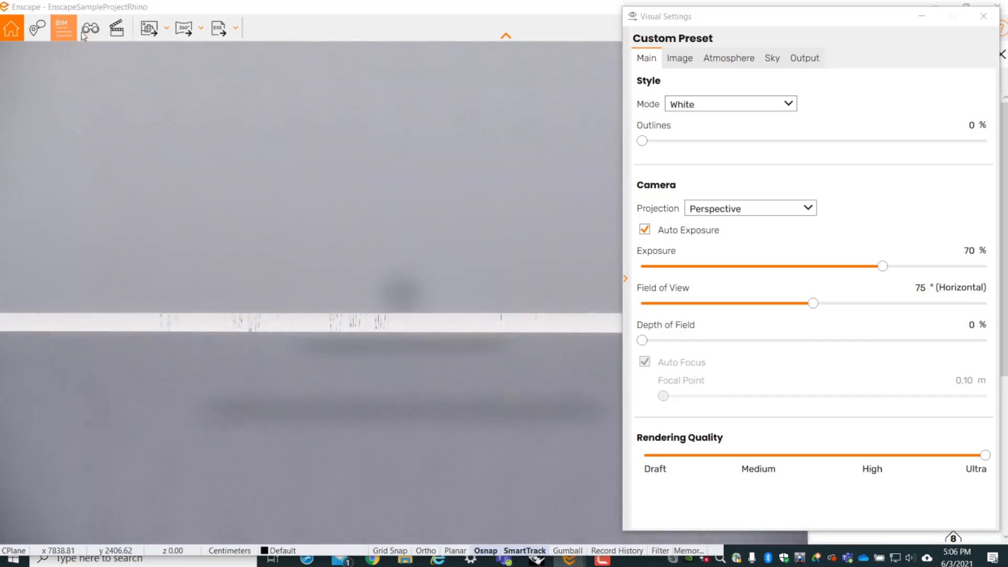
- Load the saved view 00_New_01_Exterior and pull back to show the whole building from outside
left_click(86, 30)
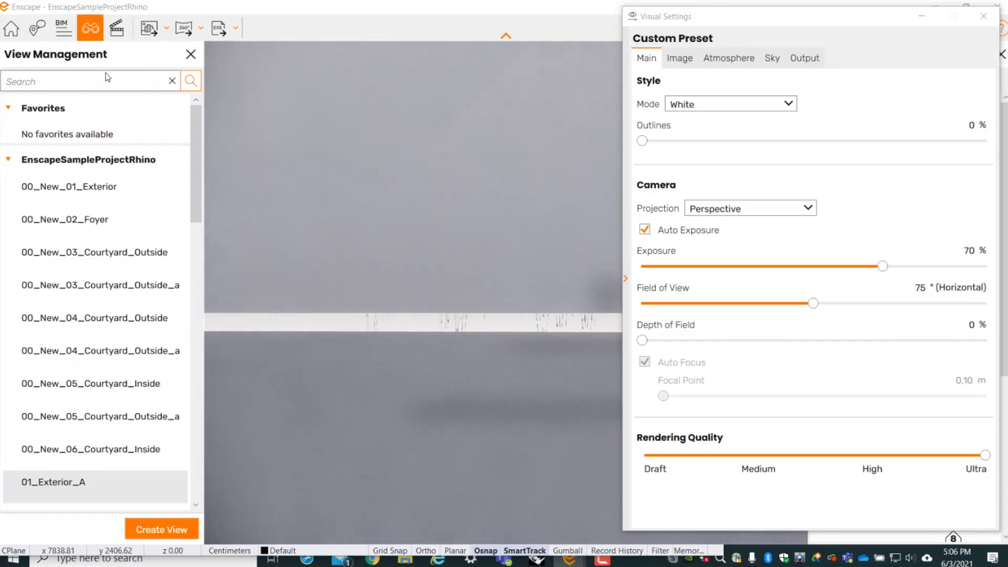
left_click(99, 189)
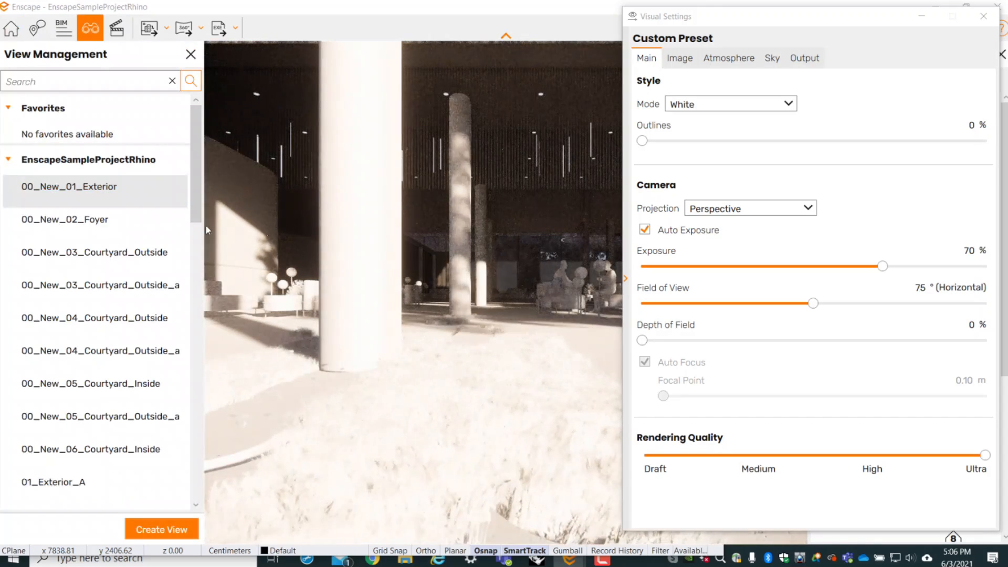
left_click(404, 229)
scroll(406, 232, "down", 10)
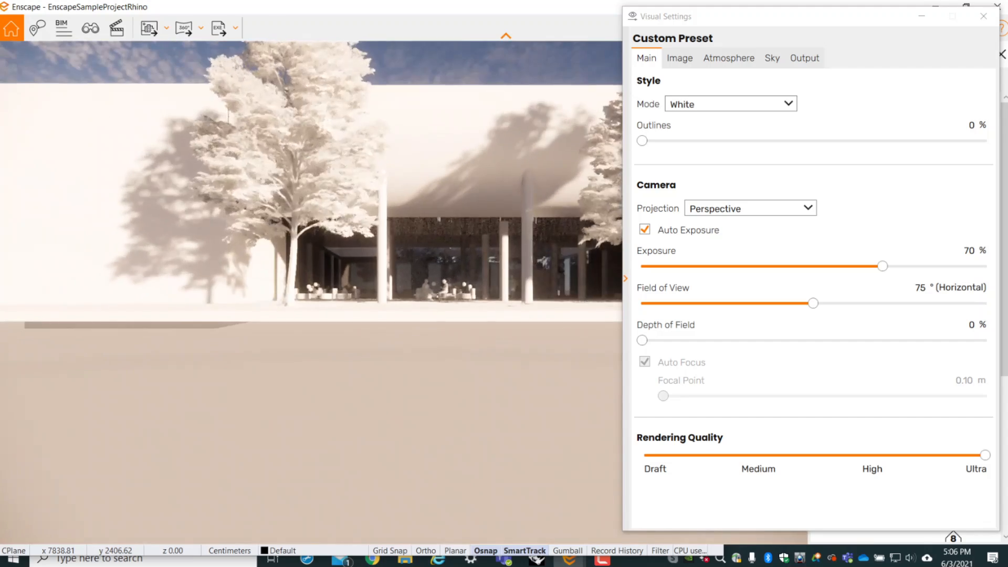
right_click_drag(426, 262, 514, 331)
scroll(409, 294, "down", 4)
left_click_drag(409, 294, 433, 260)
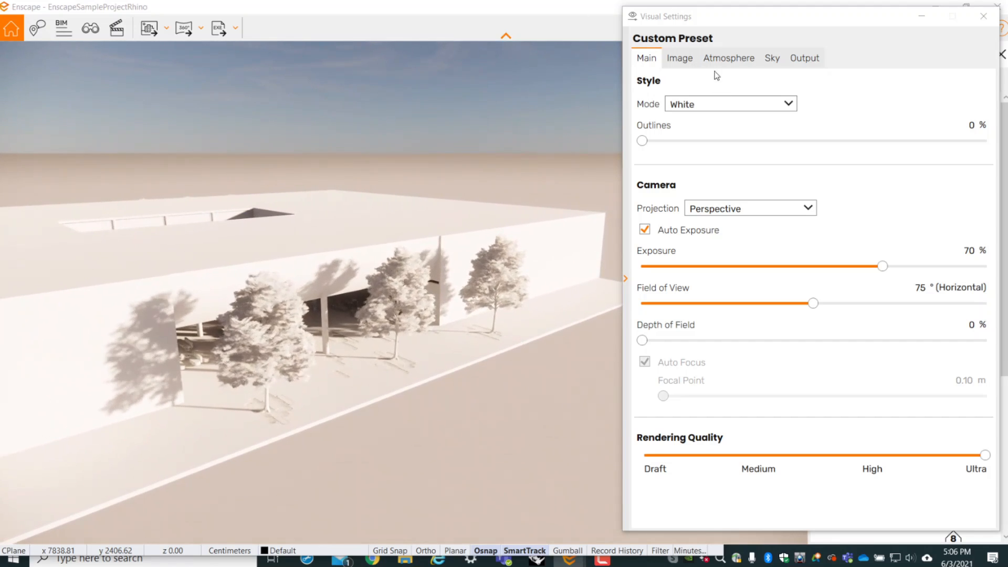
- Try the Desert horizon source behind the white-styled building
left_click(706, 104)
left_click(723, 56)
left_click(723, 57)
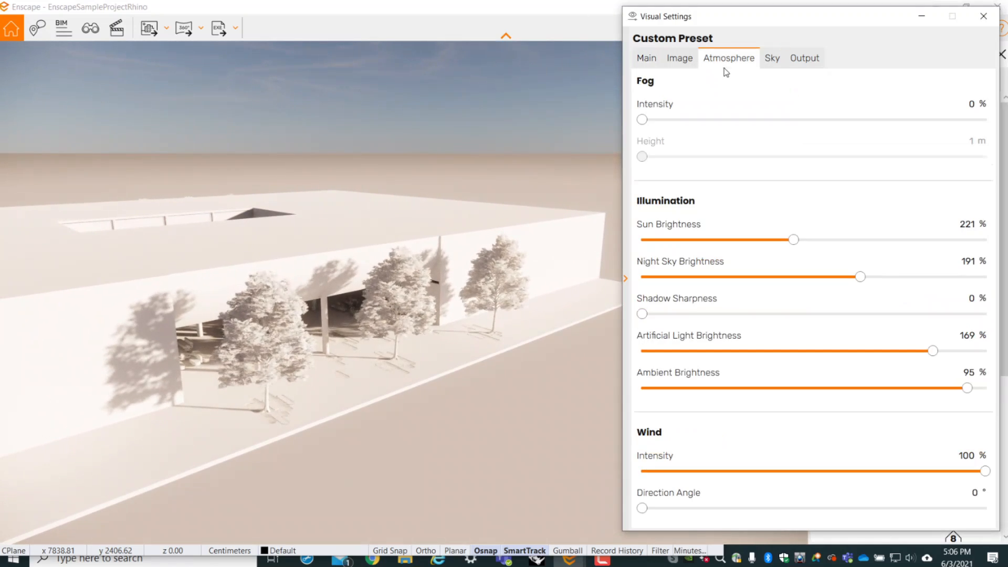
left_click(784, 57)
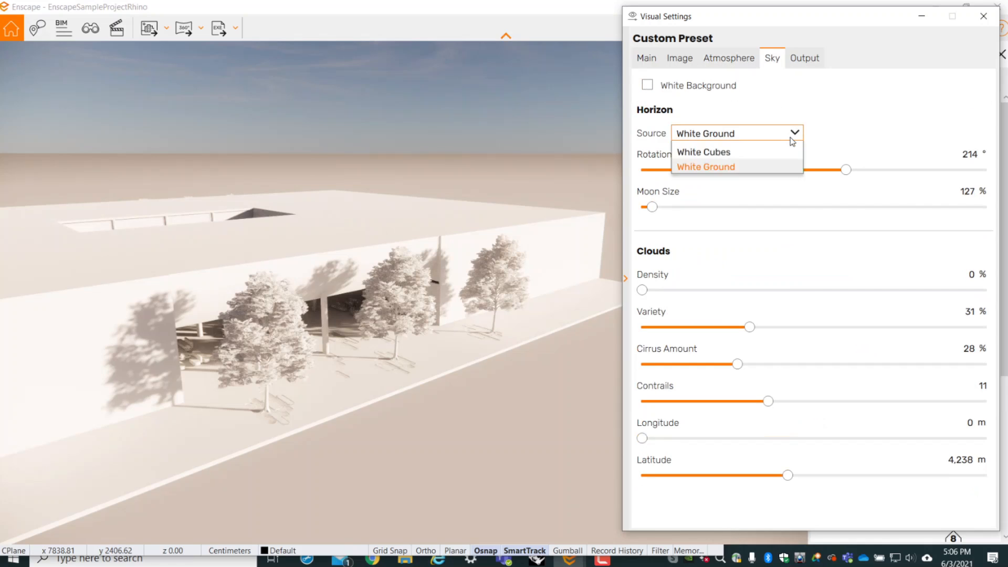
left_click(736, 198)
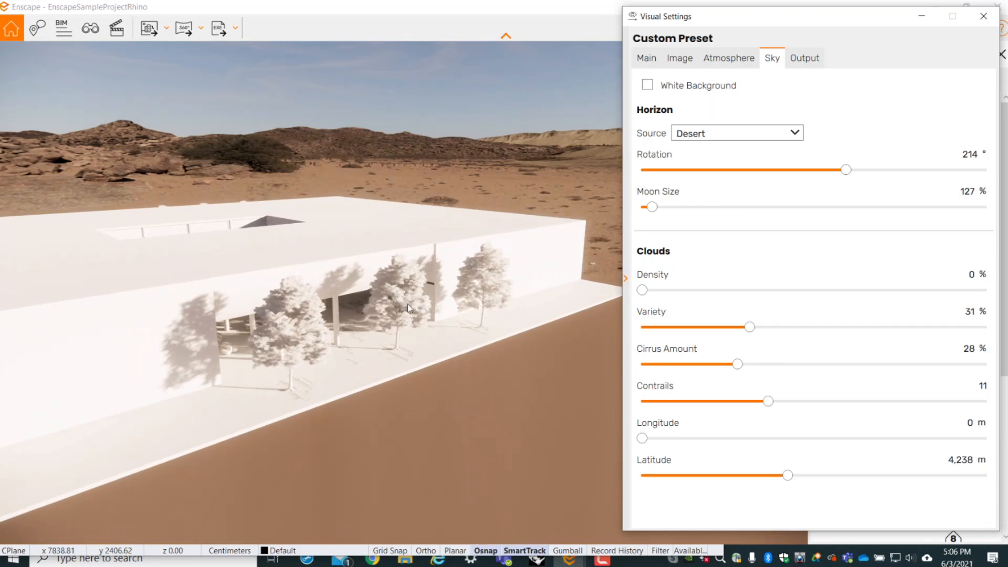
left_click_drag(407, 303, 399, 269)
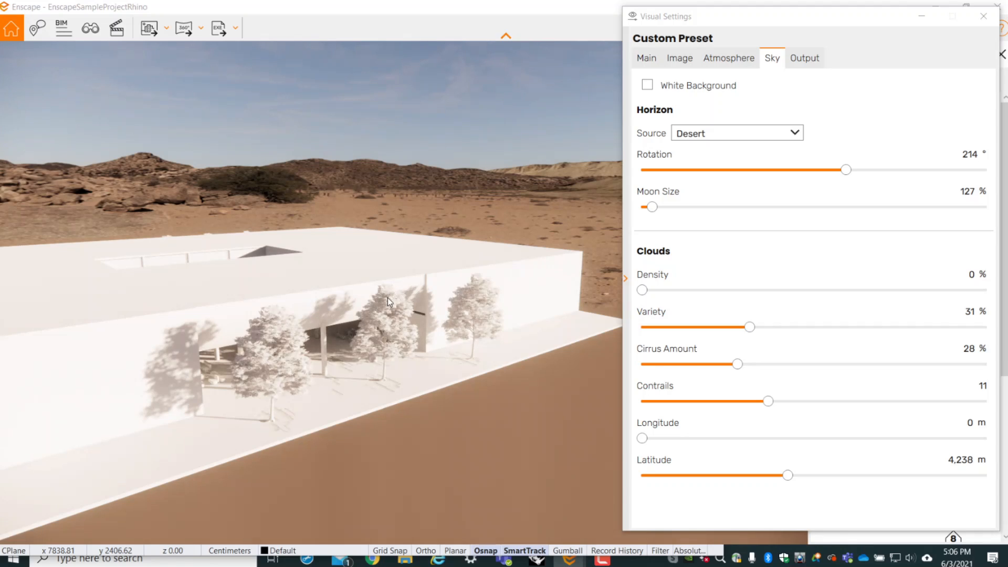
- Try the Clear horizon source with White Background enabled around the building
left_click(771, 135)
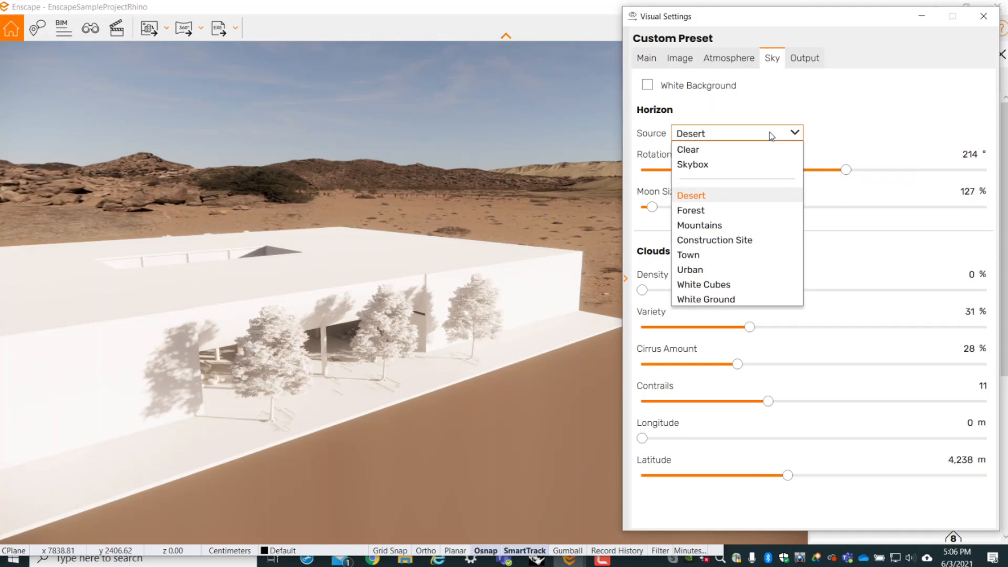
left_click(732, 152)
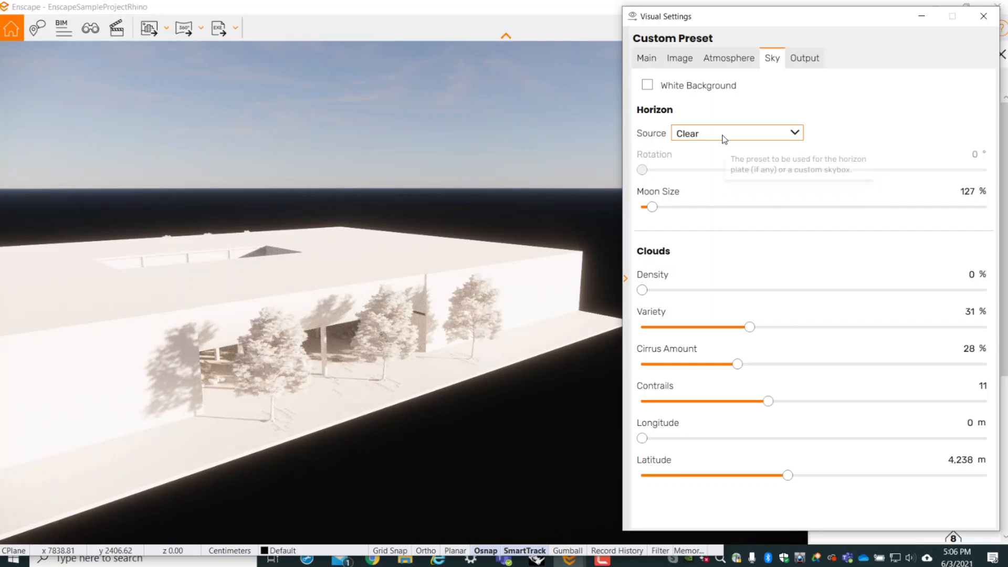
left_click(649, 87)
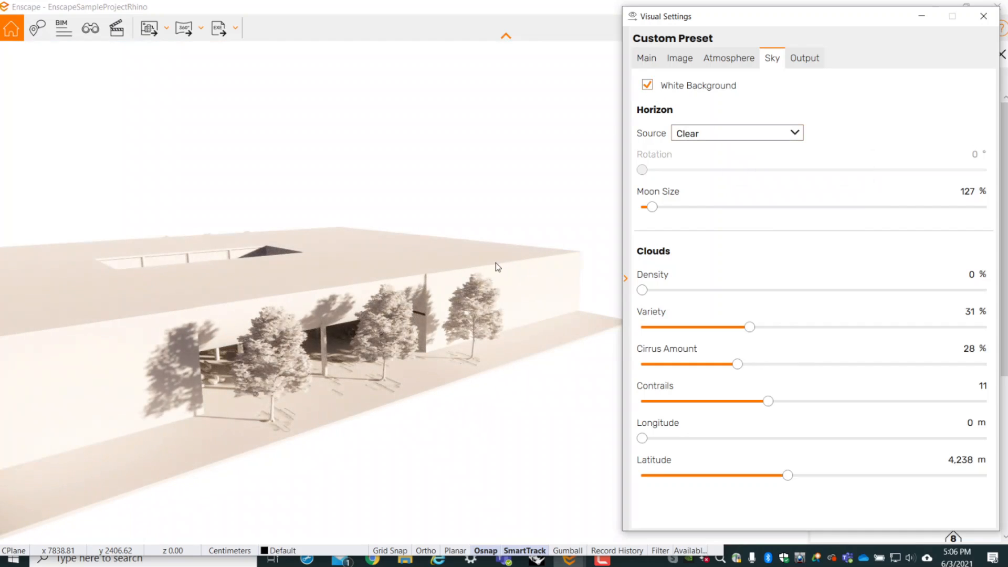
scroll(529, 265, "down", 3)
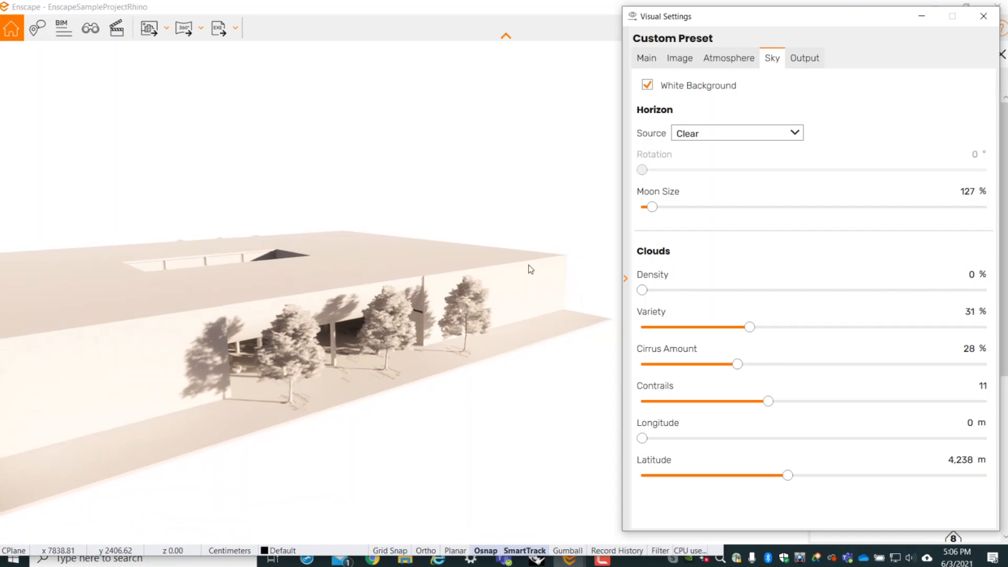
right_click_drag(529, 266, 471, 238)
scroll(472, 238, "down", 3)
left_click_drag(456, 269, 446, 320)
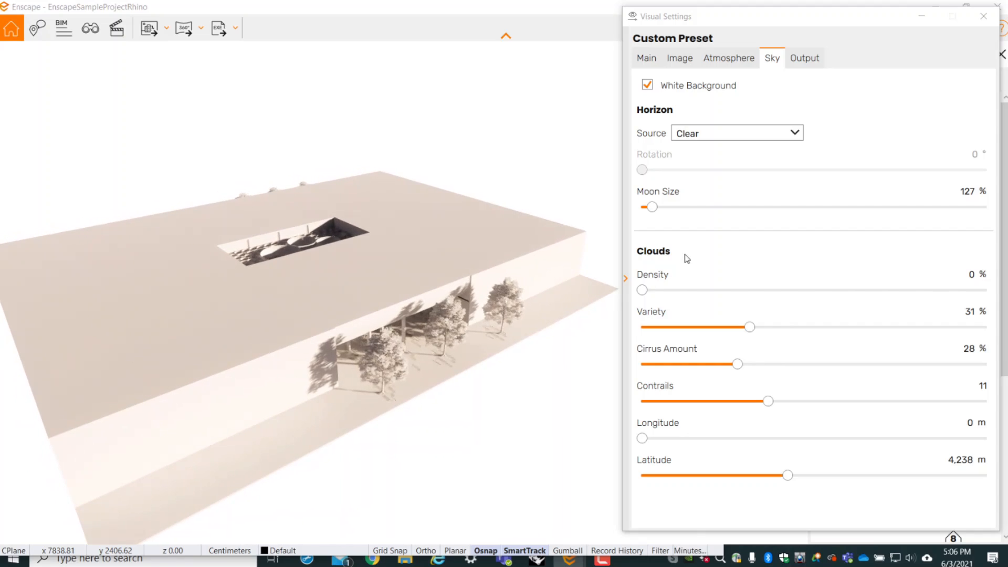
- Set the style mode to None to bring back the materials
left_click(740, 62)
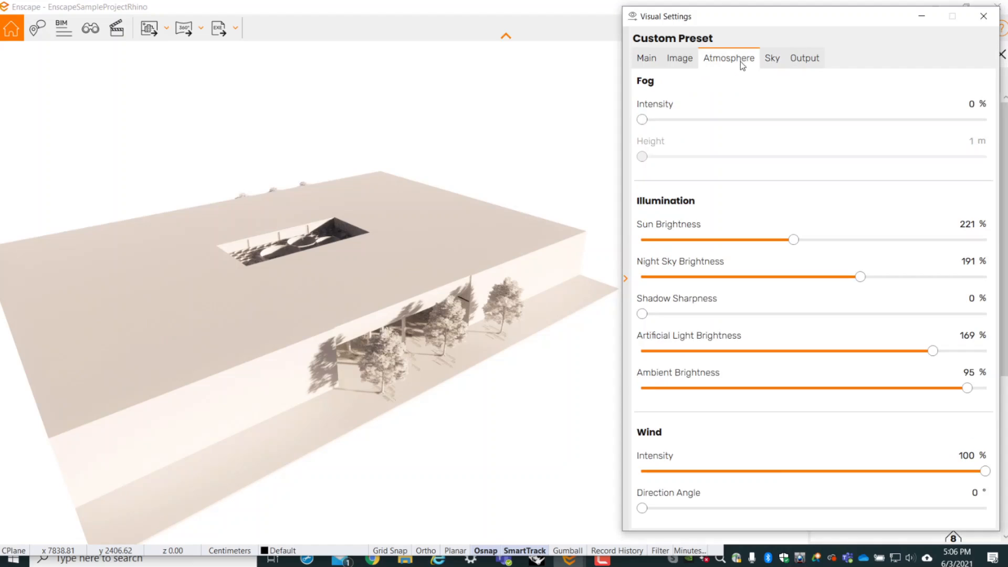
left_click(682, 62)
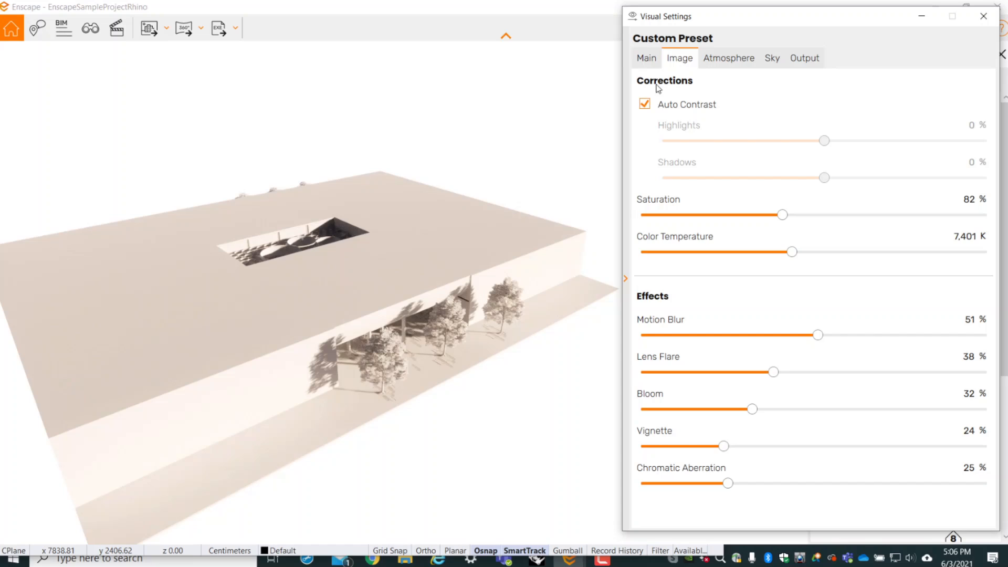
left_click(654, 62)
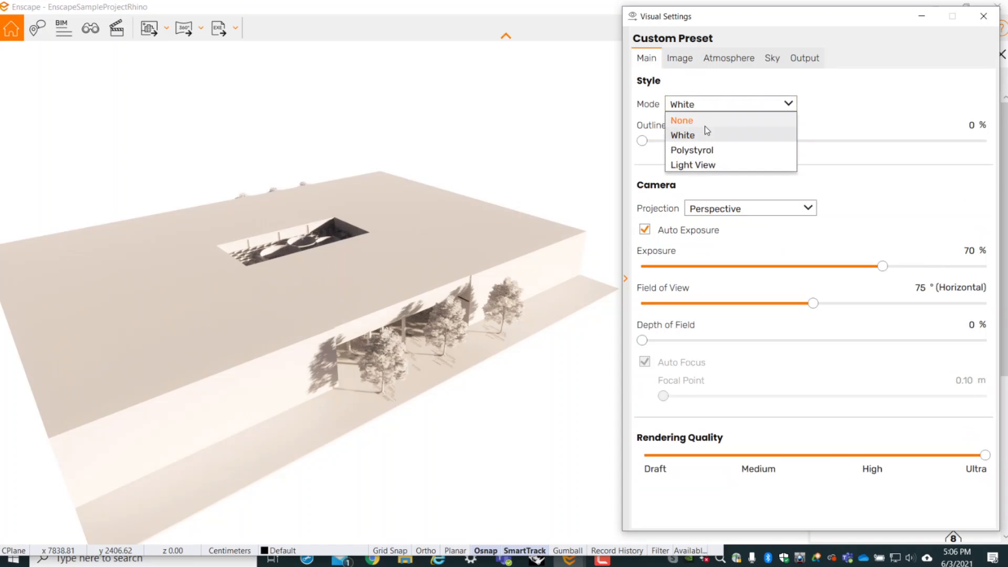
left_click(706, 126)
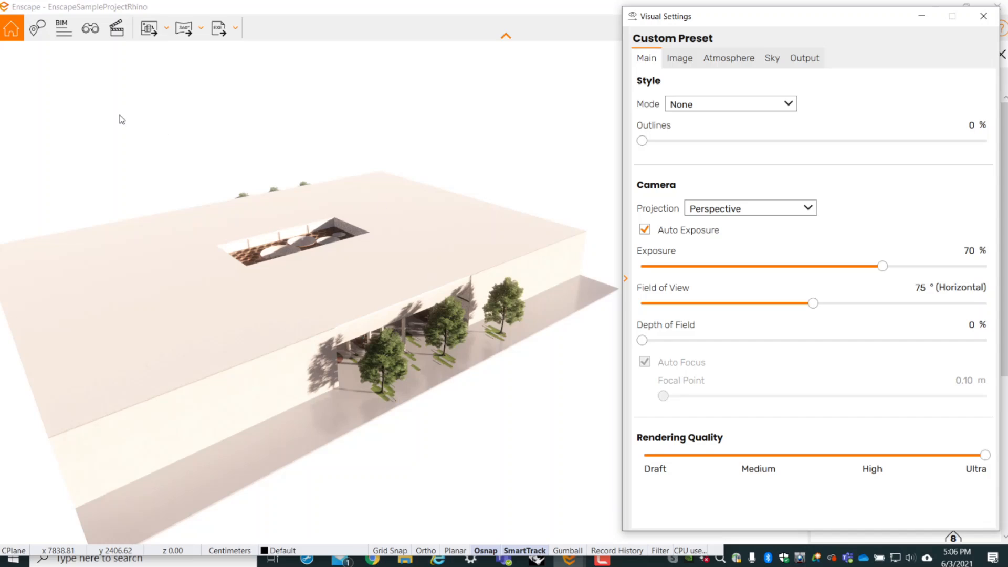
- Go through the saved courtyard views from 00_New_03_Courtyard_Outside_a to 00_New_06_Courtyard_Inside and look around the last one
left_click(88, 33)
left_click(139, 289)
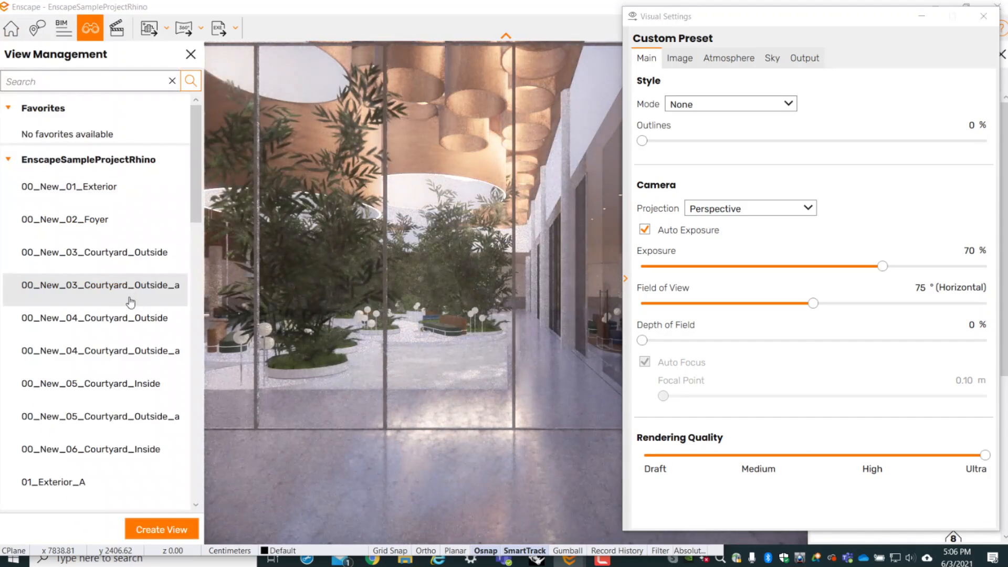
left_click(121, 317)
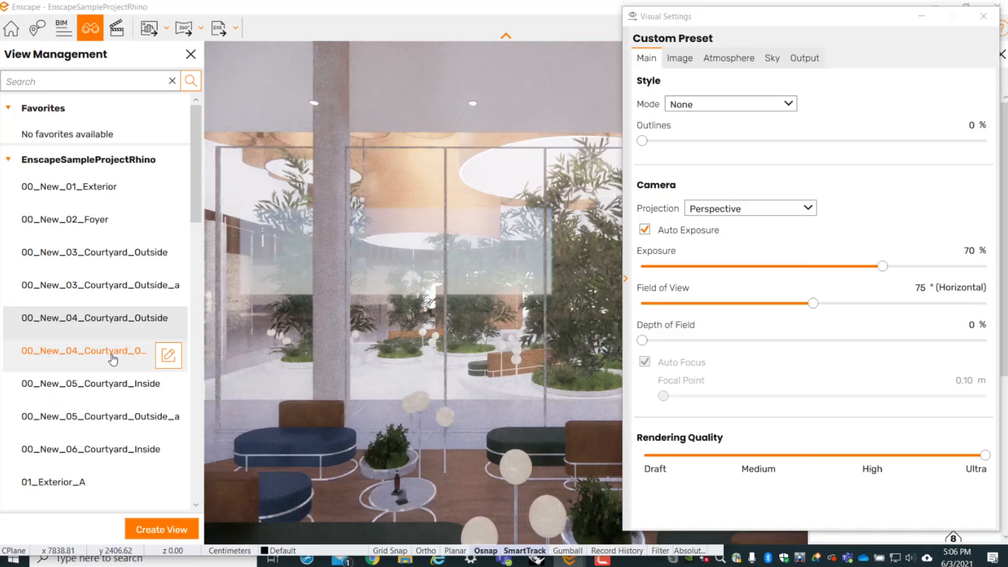
left_click(121, 351)
left_click(120, 385)
left_click(121, 416)
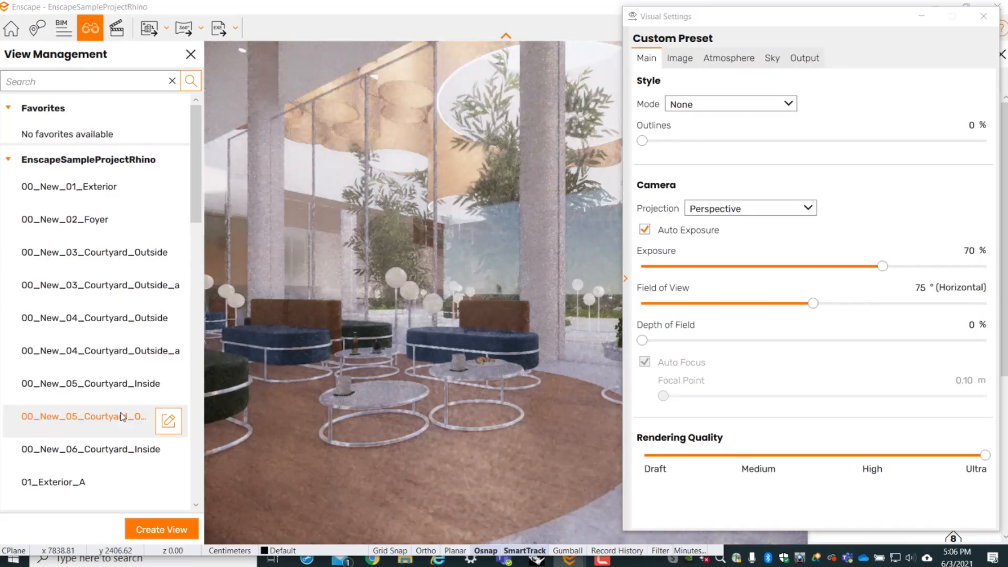
left_click(107, 449)
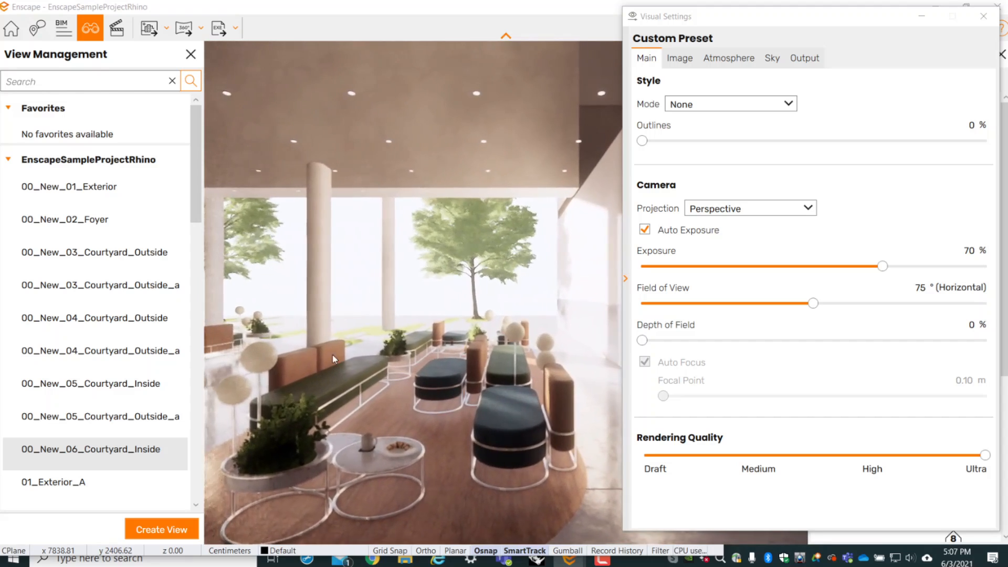
right_click_drag(332, 359, 446, 361)
left_click_drag(446, 361, 335, 362)
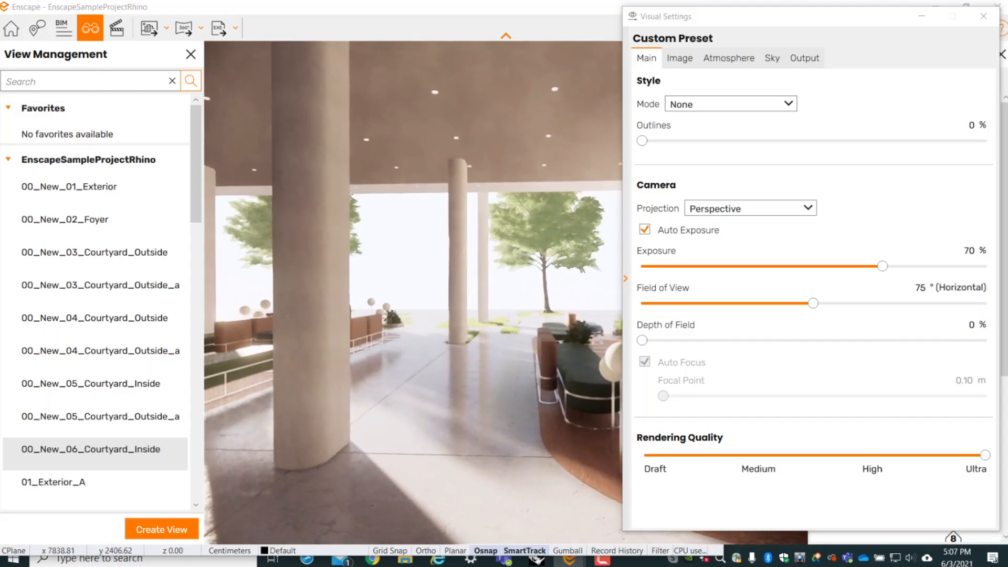
- Set the horizon source to Forest and turn off White Background
left_click(728, 58)
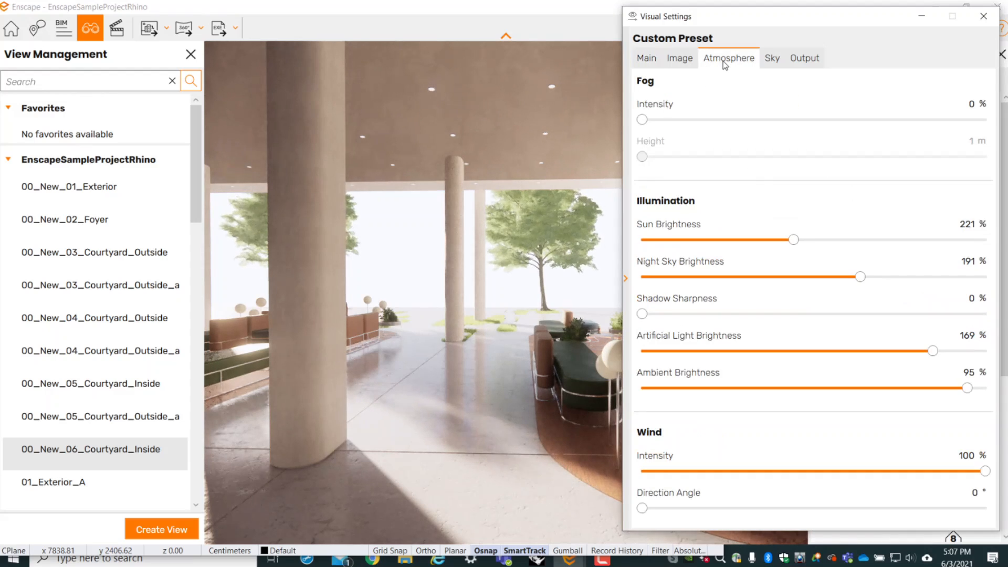
left_click(772, 58)
left_click(765, 133)
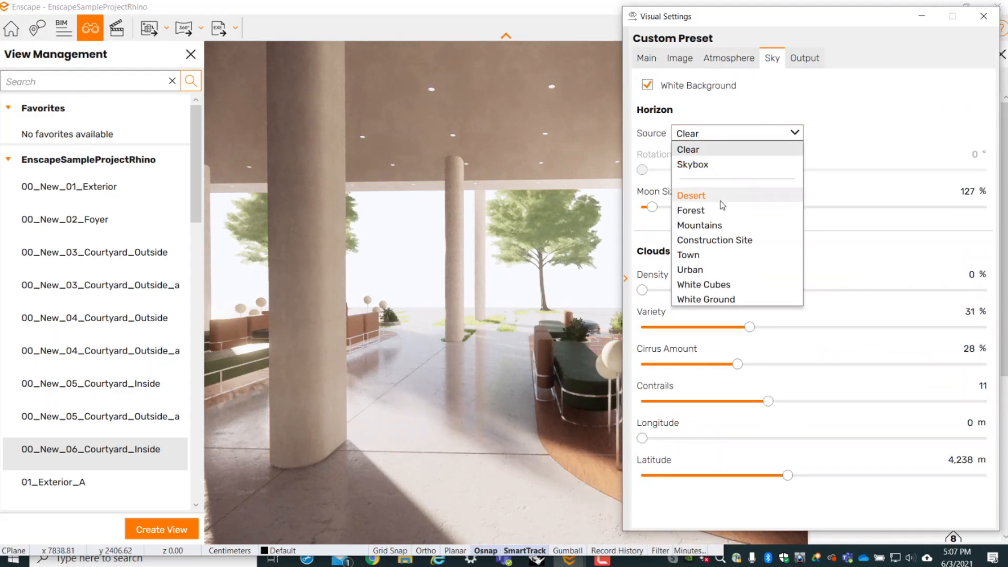
left_click(691, 210)
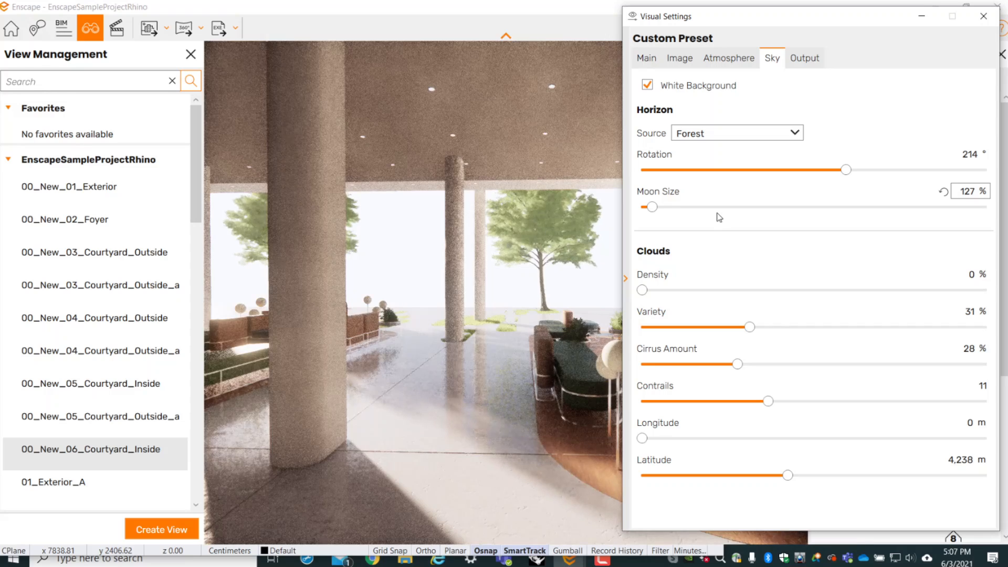
left_click(649, 86)
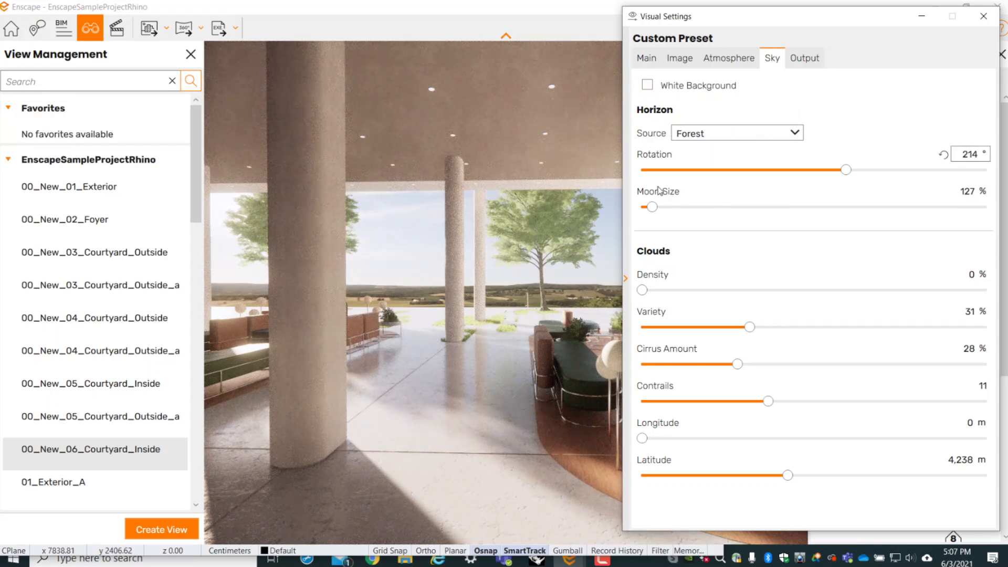
- Set the cloud density to 54%, variety to 33%, cirrus amount to 24% and contrails to 9
scroll(555, 280, "up", 5)
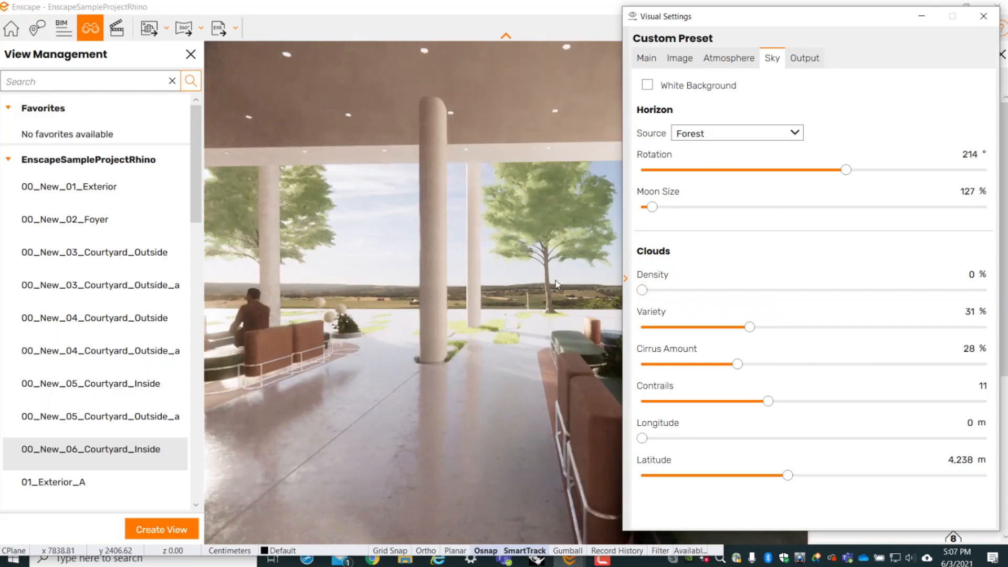
scroll(467, 254, "up", 4)
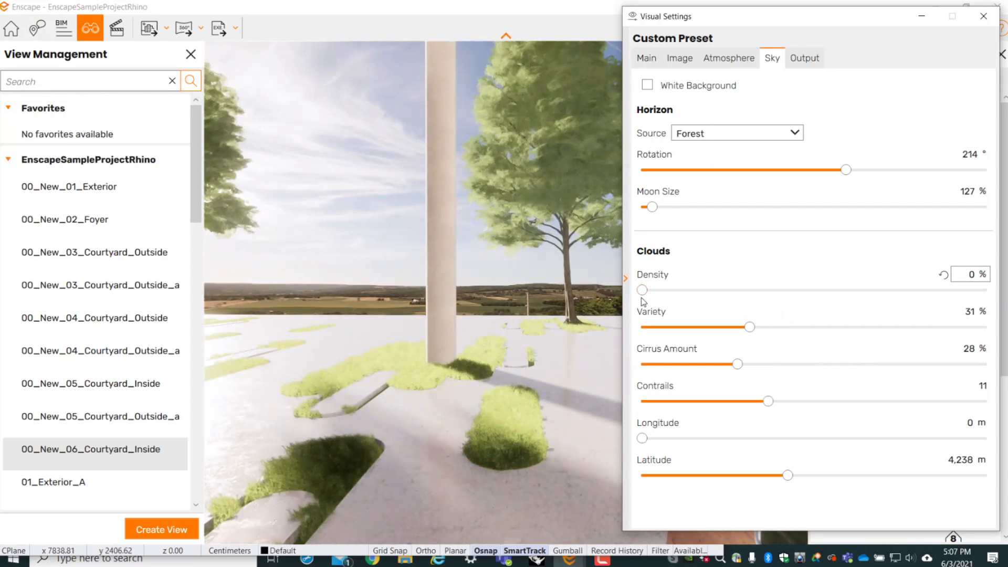
left_click_drag(642, 289, 978, 298)
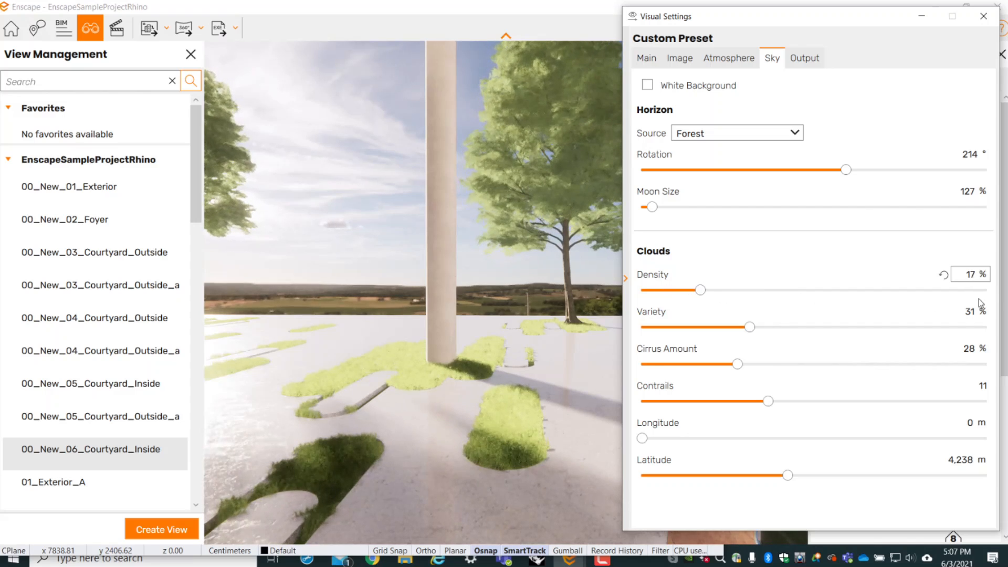
left_click_drag(703, 292, 867, 298)
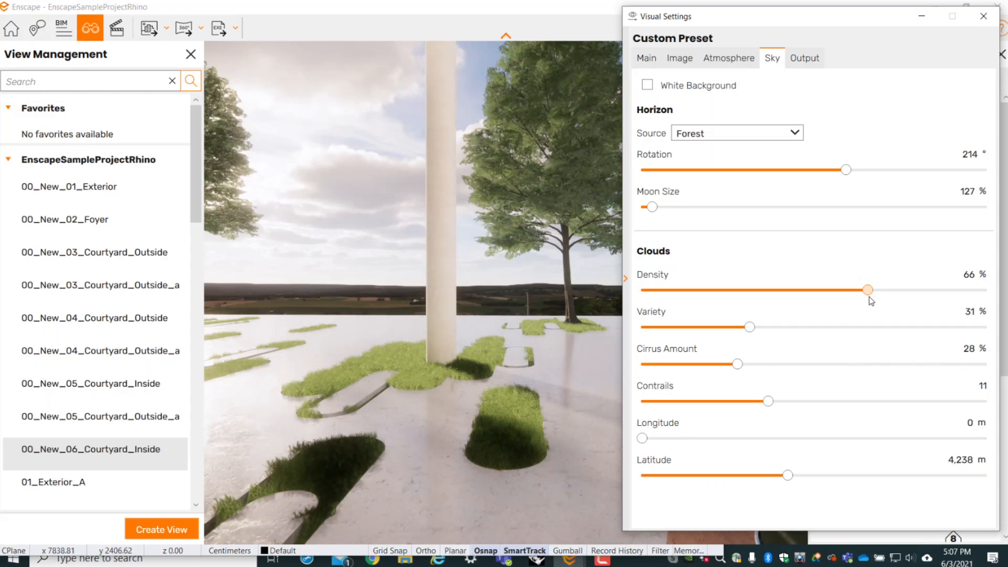
left_click_drag(870, 300, 828, 289)
left_click_drag(750, 329, 722, 391)
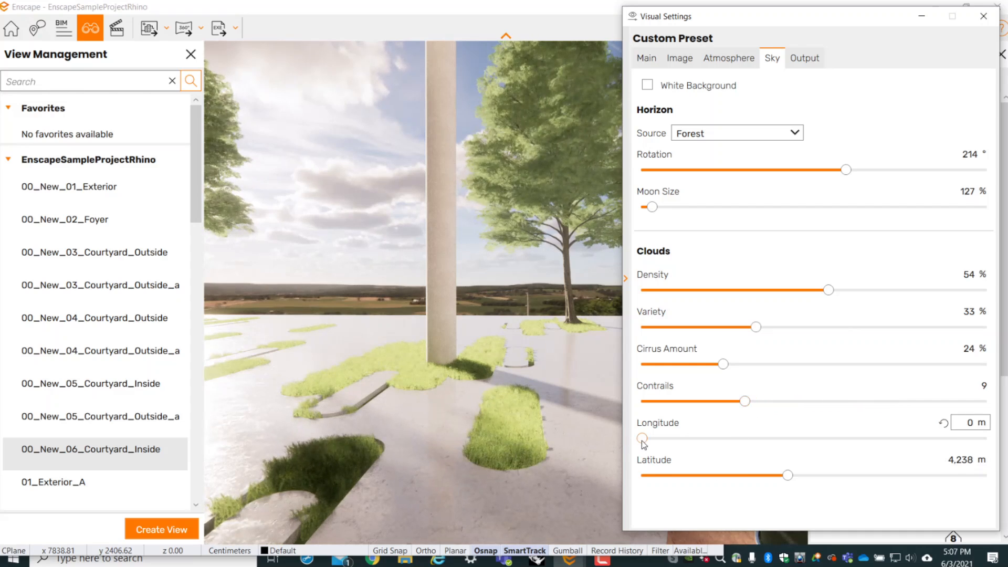
- Set the clouds' longitude to 1,389 m and latitude to 5,010 m, and look around the courtyard and sky
left_click_drag(643, 444, 689, 449)
mouse_move(798, 476)
left_mouse_down()
mouse_move(884, 475)
mouse_move(814, 475)
left_mouse_up()
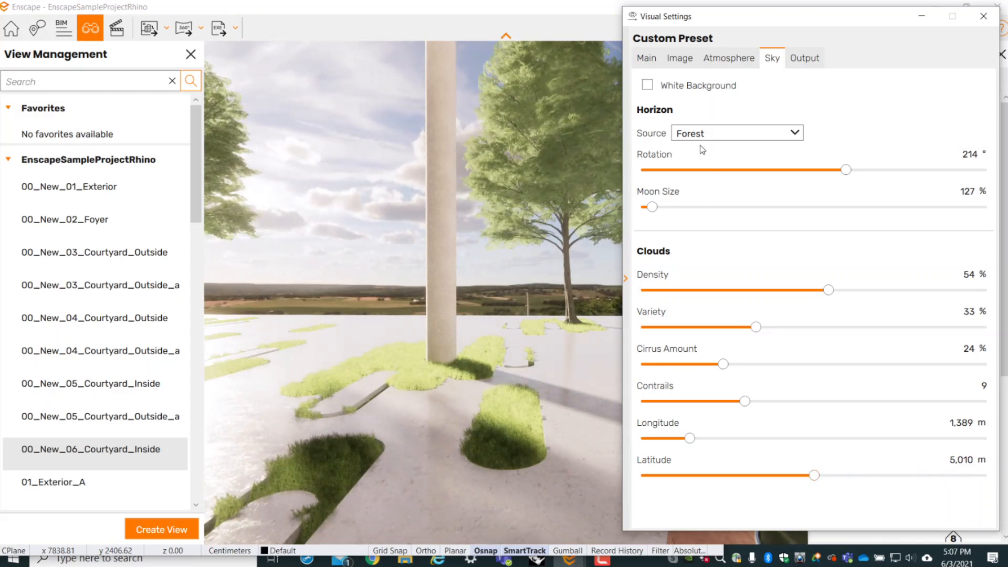
right_click_drag(451, 247, 379, 344)
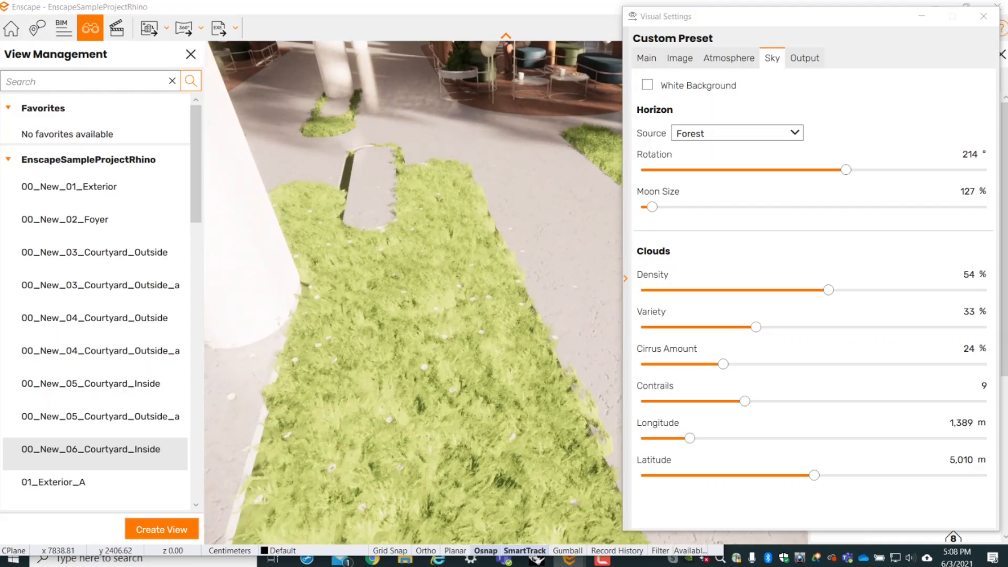
left_click_drag(379, 344, 598, 278)
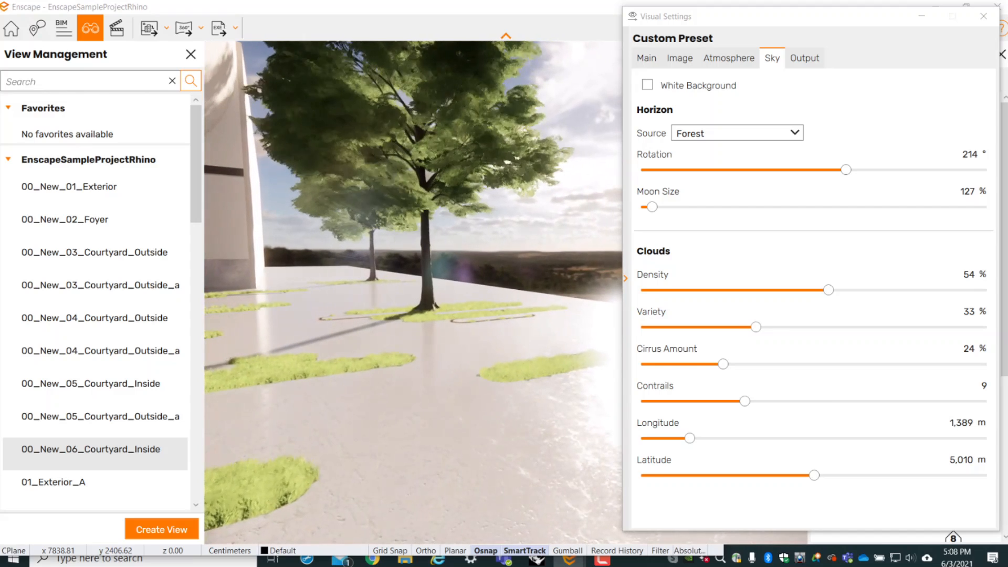
- Go to the saved view 00_New_02_Foyer and move the camera back to frame the whole round seating area
left_click(798, 59)
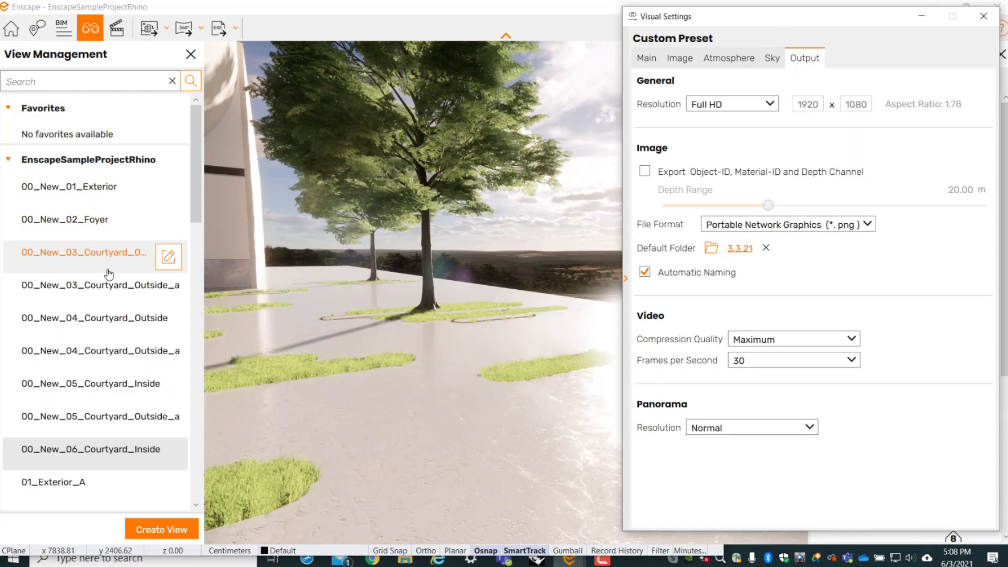
left_click(97, 227)
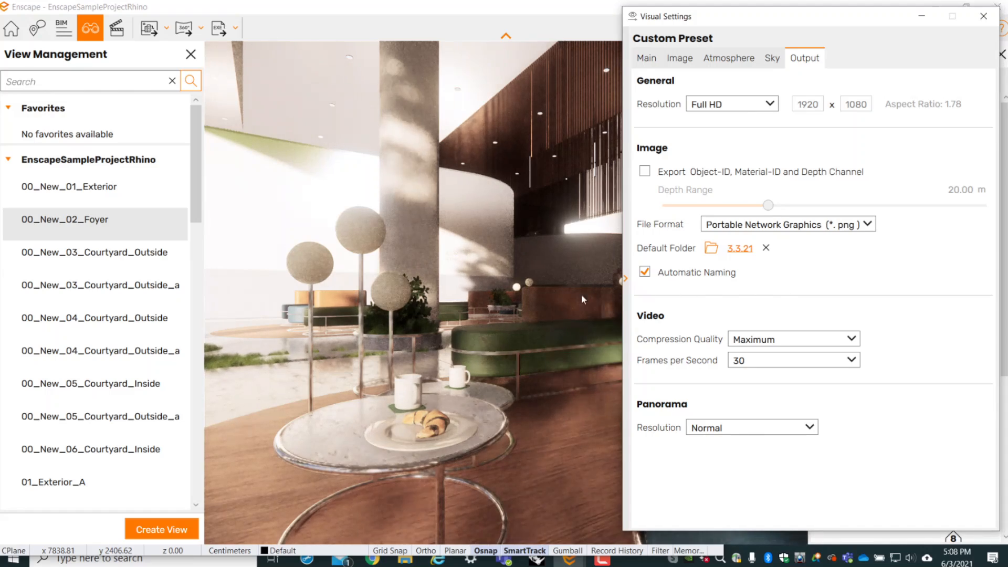
left_click_drag(581, 299, 603, 299)
key("s")
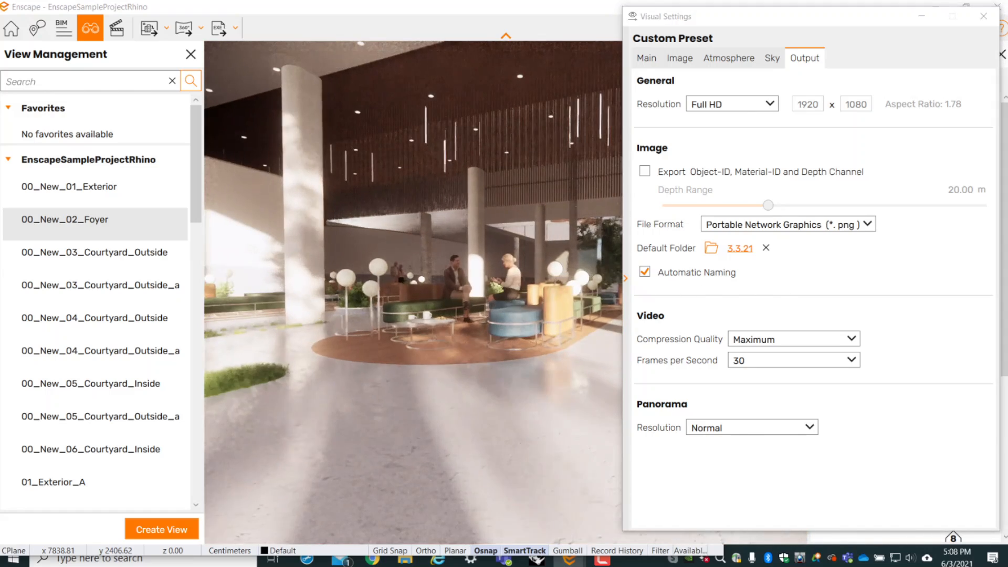
key("w")
left_click_drag(734, 19, 789, 88)
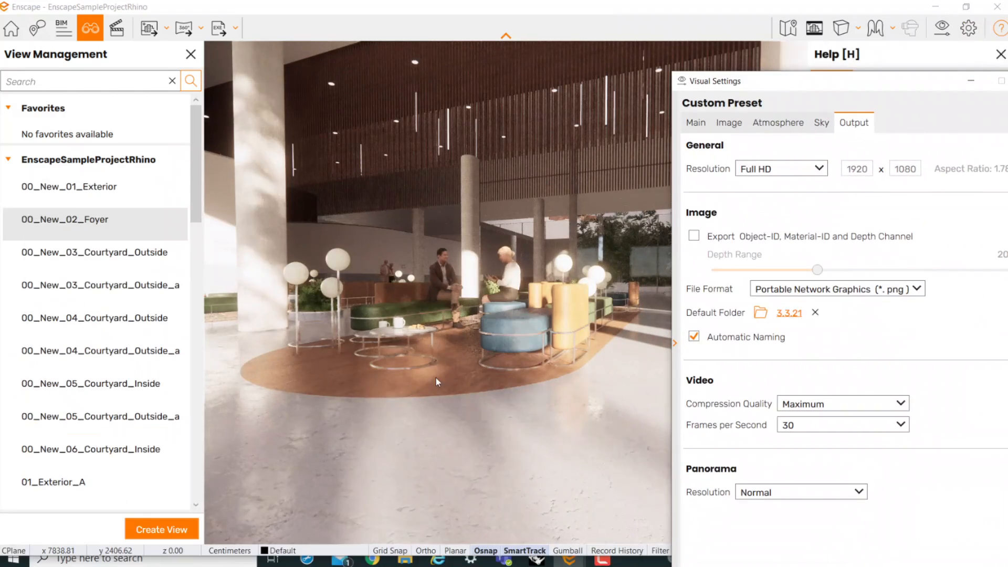
right_click_drag(438, 382, 411, 386)
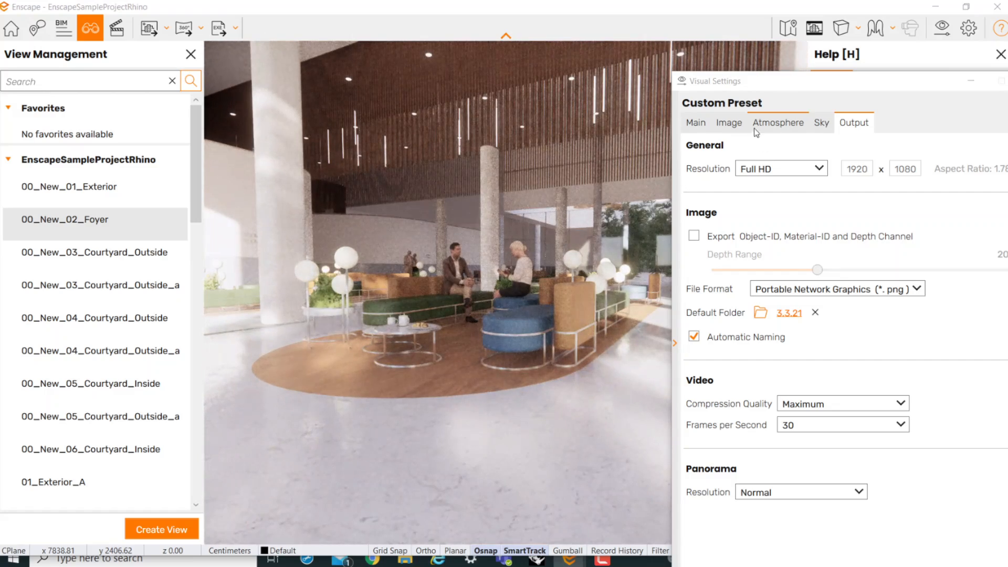
- Add slight outlines to the foyer rendering and raise its exposure
left_click(738, 125)
left_click(697, 124)
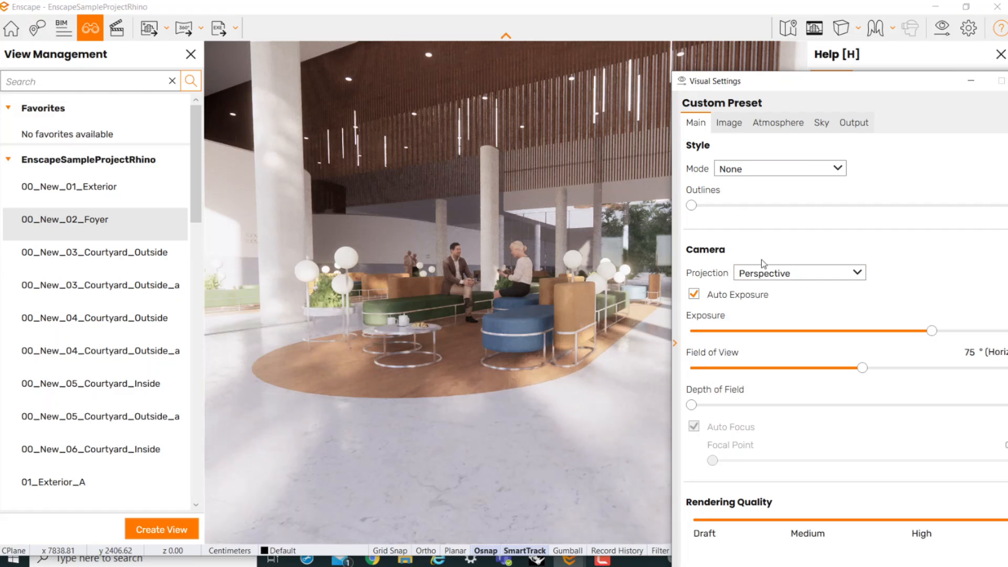
left_click(728, 122)
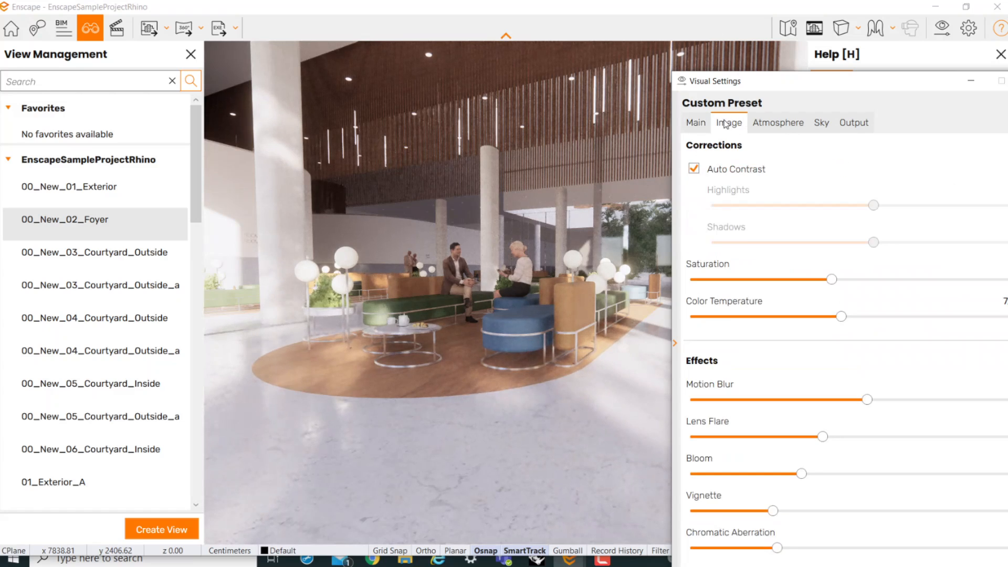
left_click(777, 123)
left_click(693, 125)
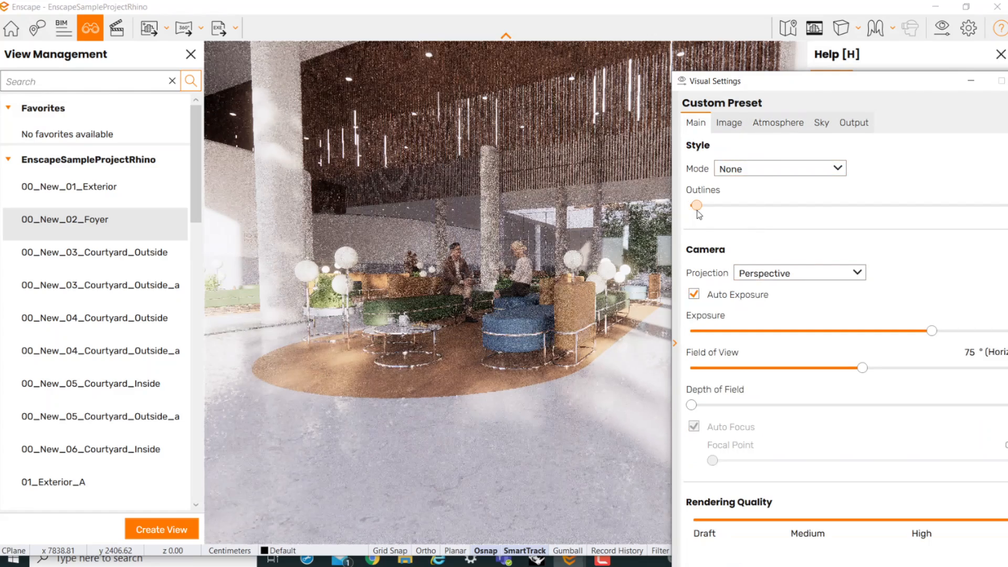
left_click_drag(691, 205, 700, 205)
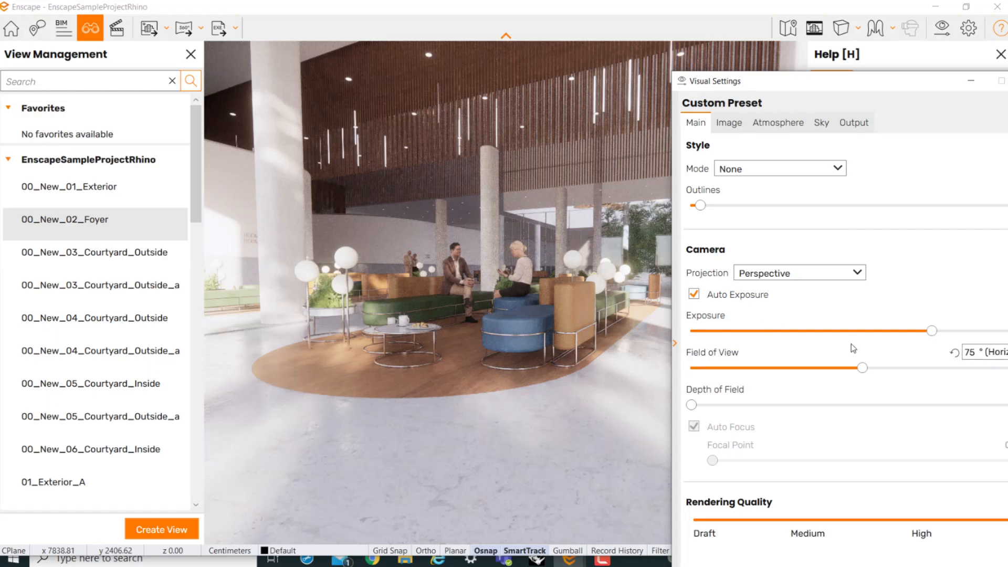
left_click_drag(933, 330, 990, 331)
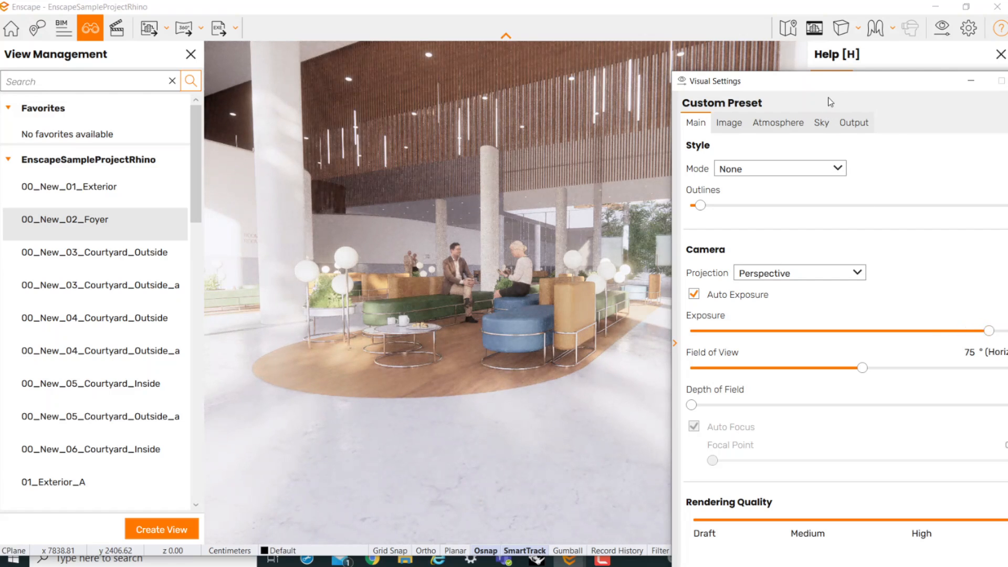
- Enable exporting the Object-ID, Material-ID and Depth Channel and set the default image output folder to Desktop
left_click_drag(833, 84, 701, 57)
left_click(720, 95)
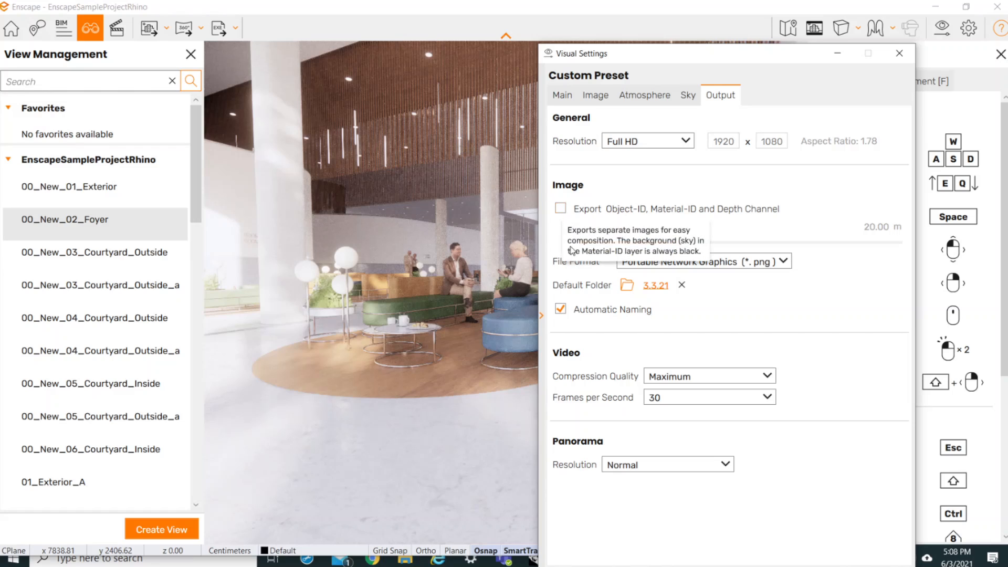
left_click(560, 209)
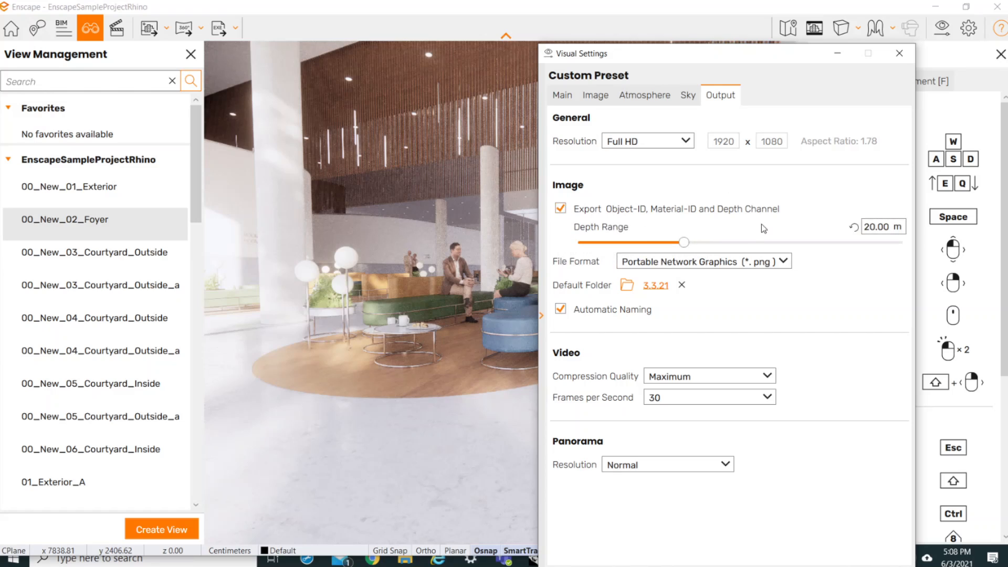
left_click(655, 288)
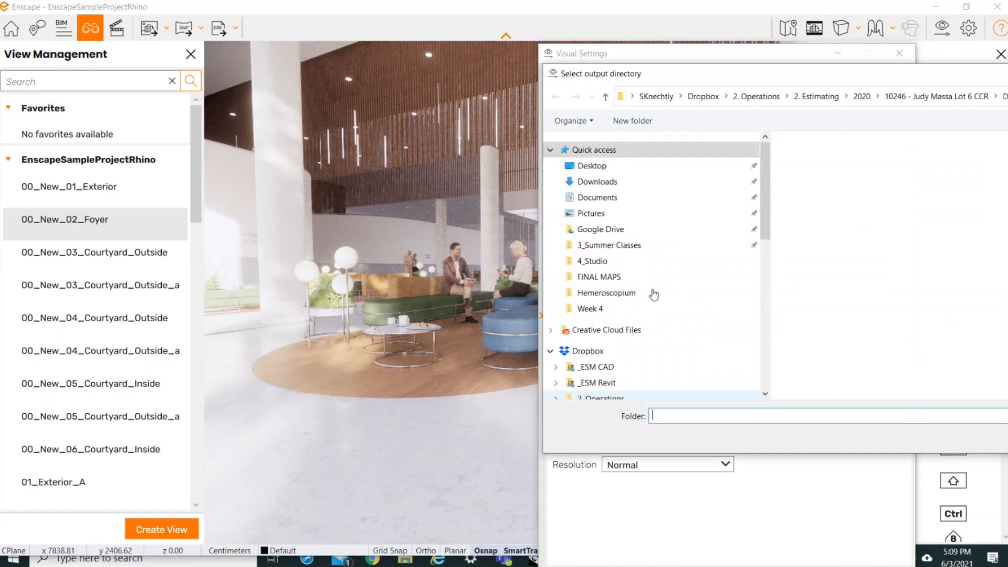
left_click(590, 165)
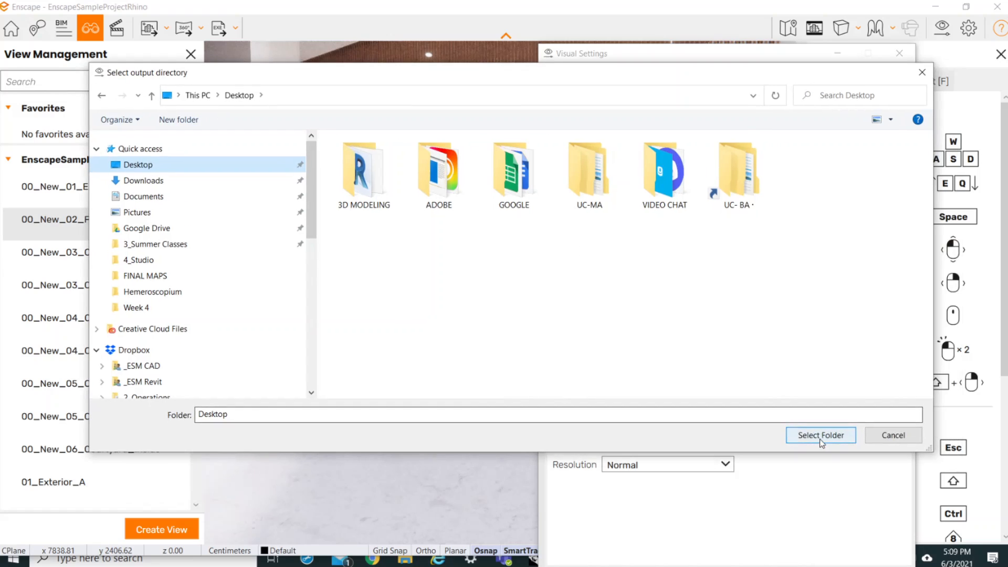
left_click(821, 435)
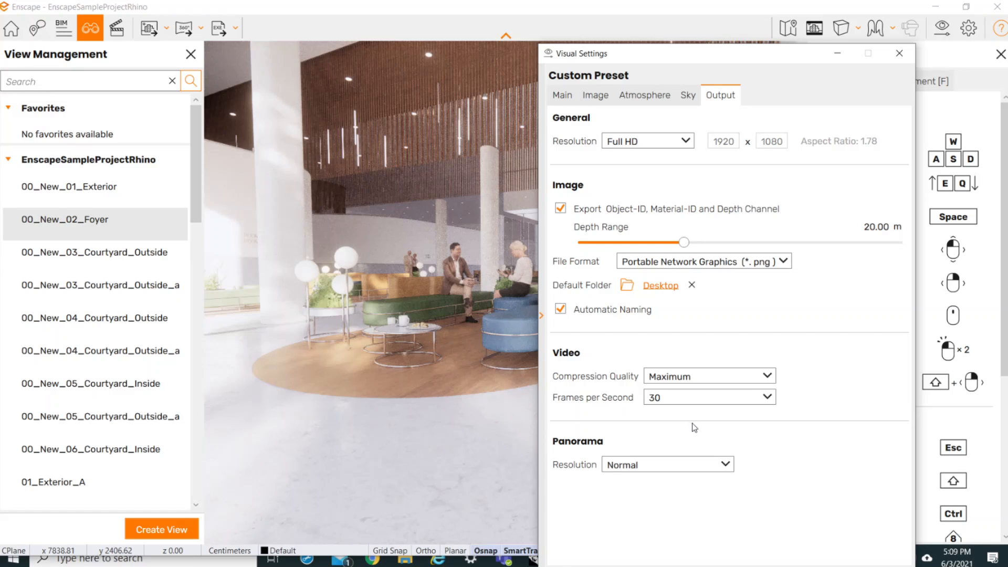
- Export the current foyer view as an image and close the visual settings
left_click_drag(752, 58, 732, 31)
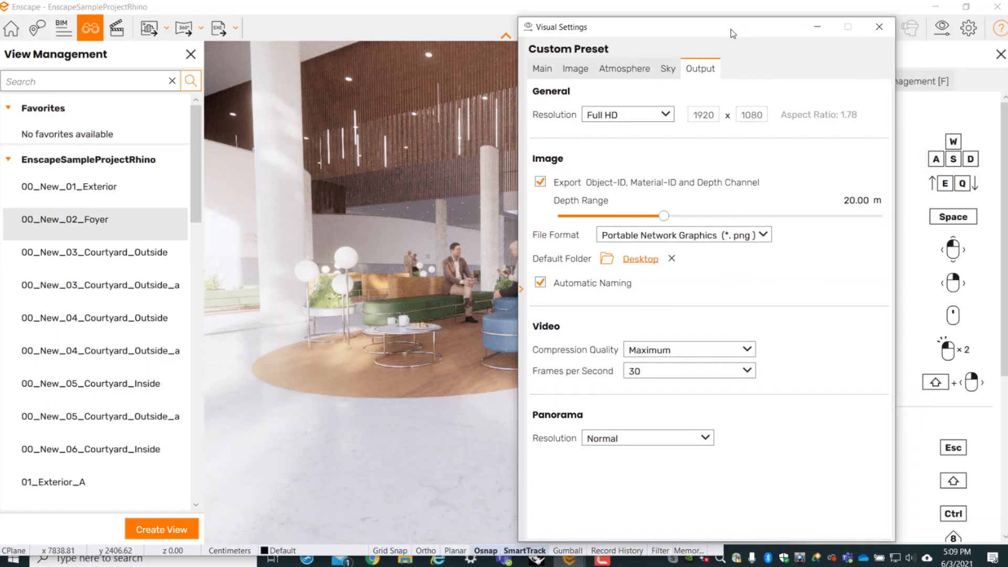
left_click(142, 37)
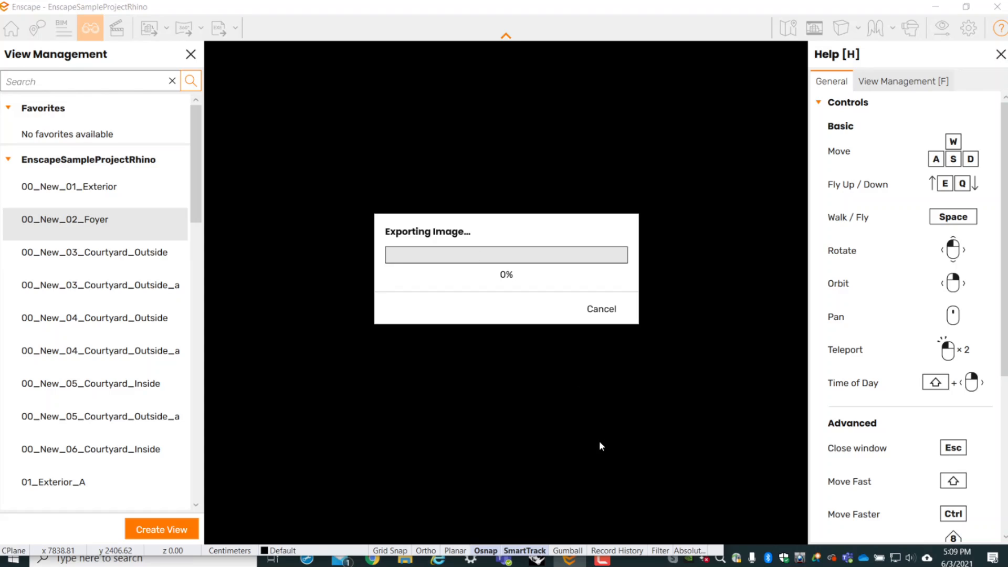
left_click(602, 561)
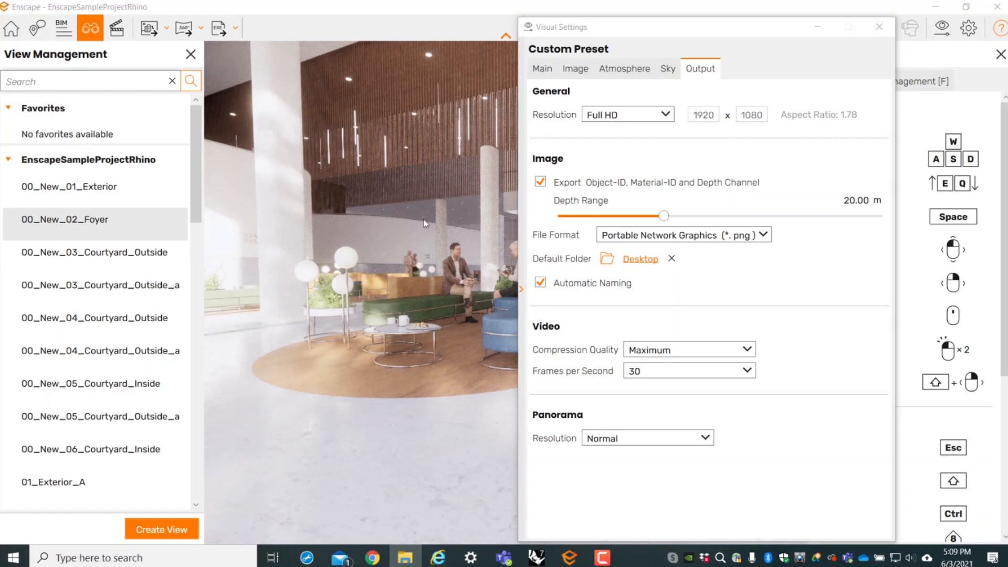
left_click(879, 26)
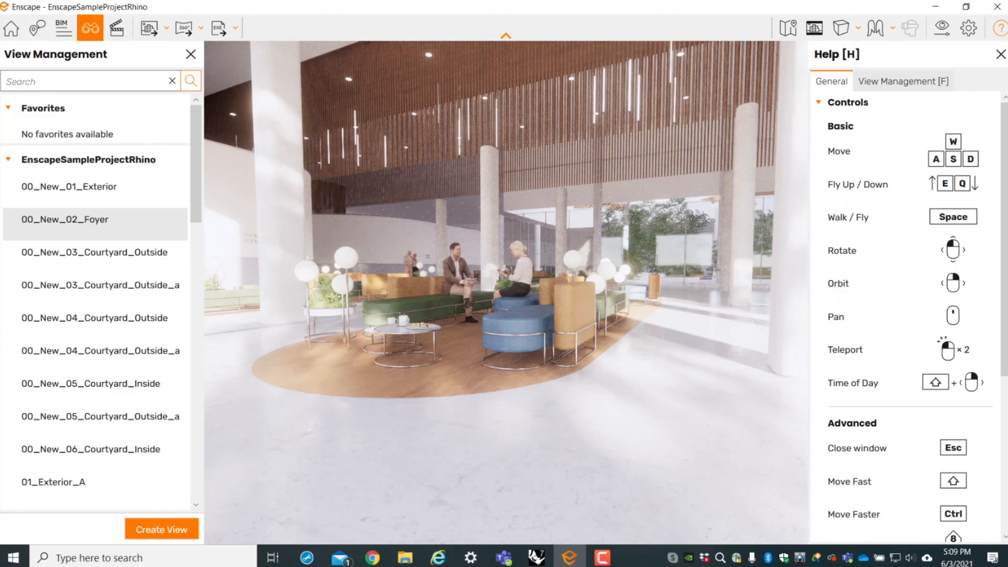
- Switch to File Explorer, open the exported foyer image on the Desktop, and compare it with its depth, material ID and object ID images
key("alt+Tab")
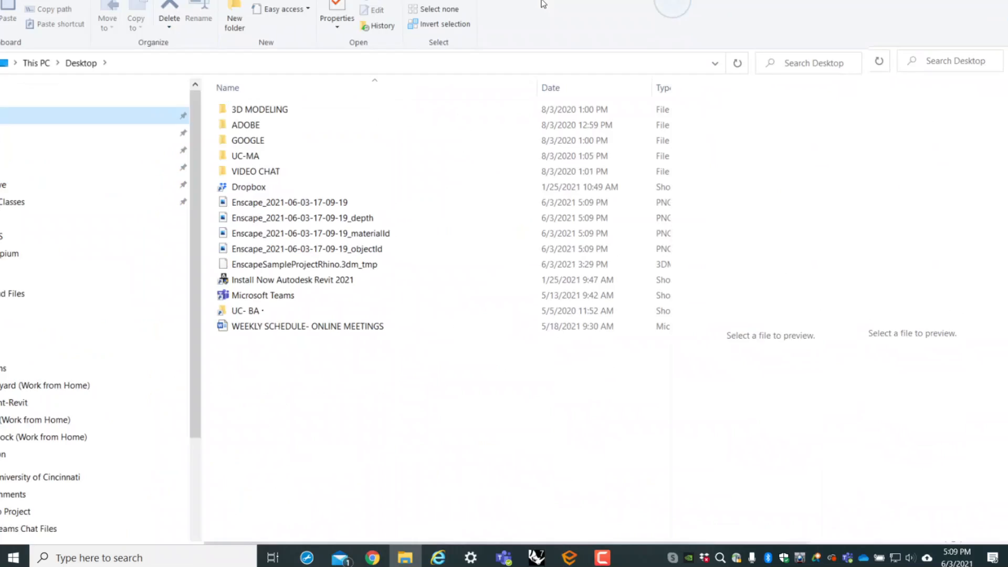
double_click(322, 233)
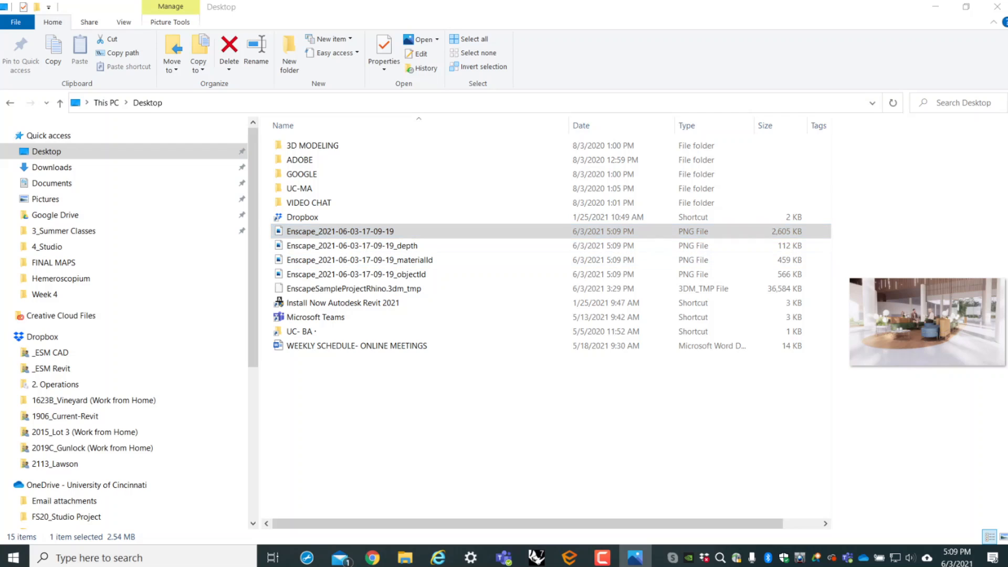
left_click_drag(384, 0, 384, 0)
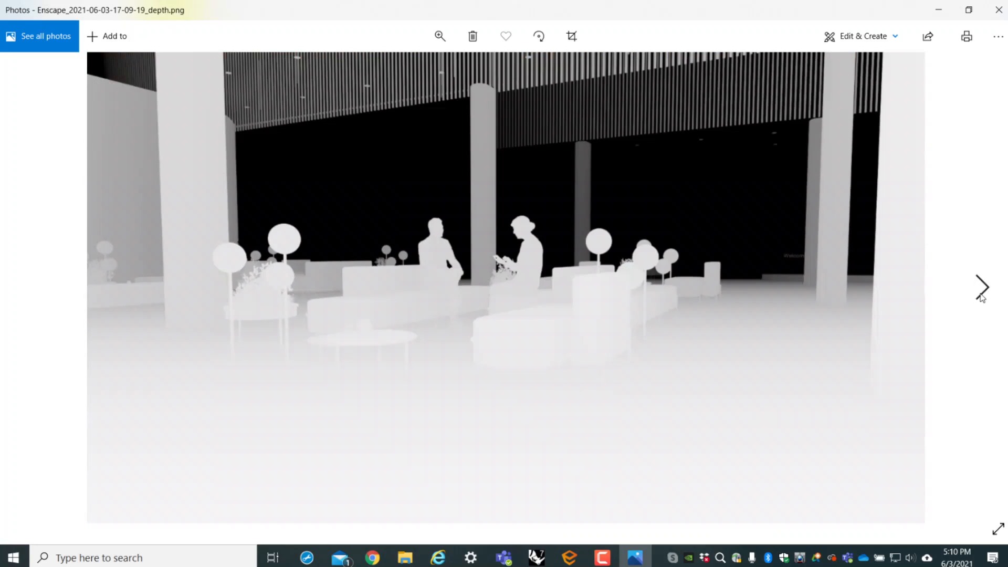
left_click(980, 289)
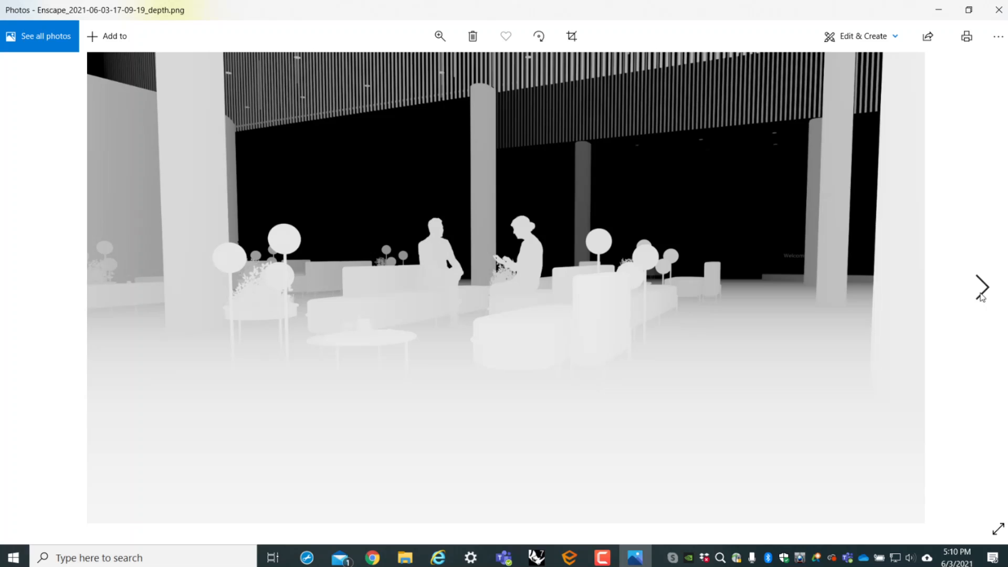
left_click(981, 289)
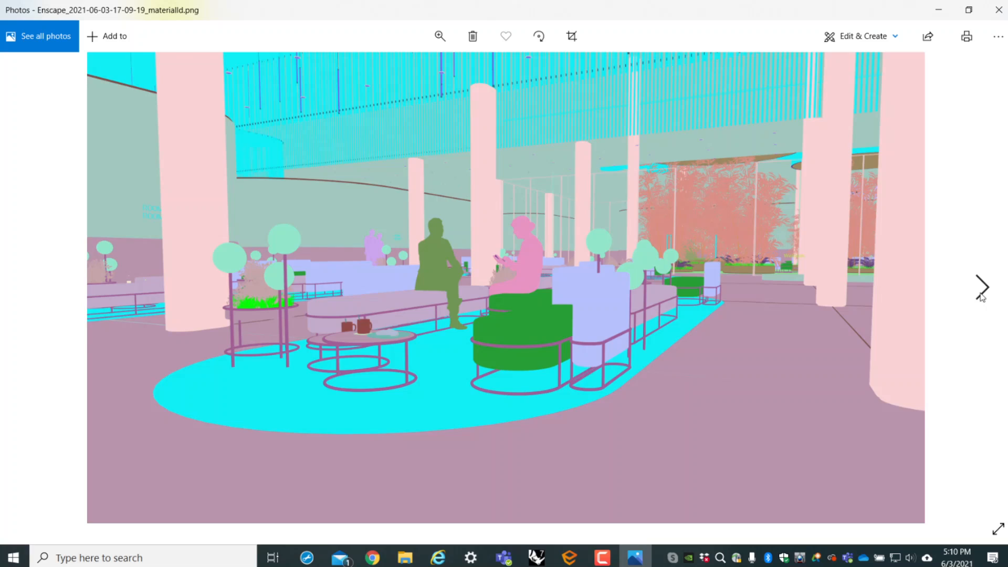
left_click(980, 289)
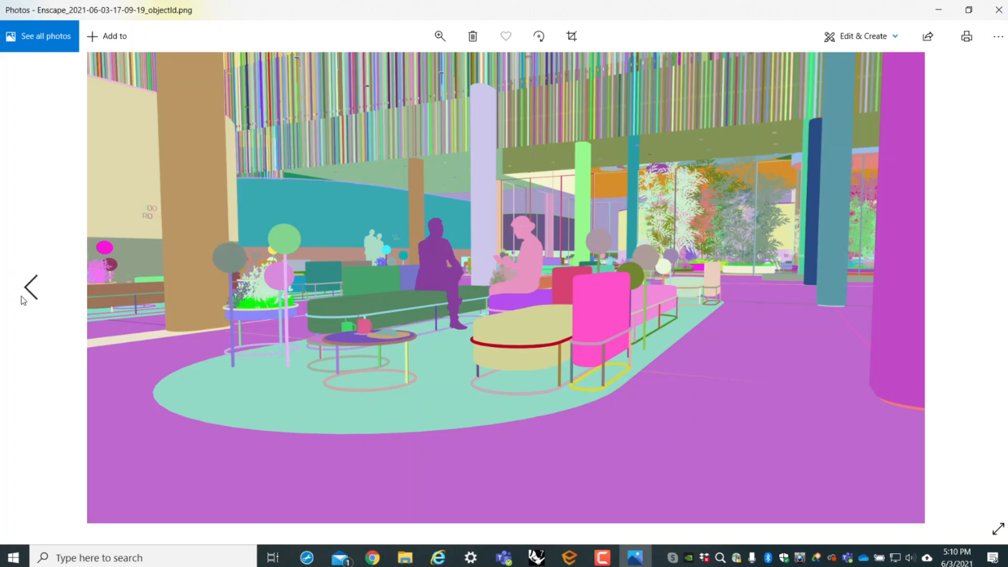
left_click(22, 297)
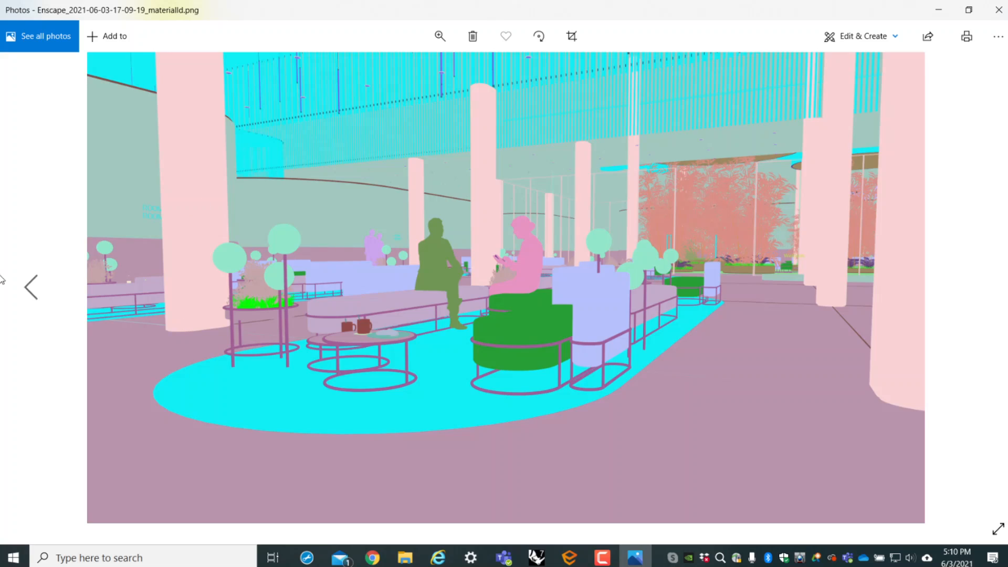
left_click(21, 292)
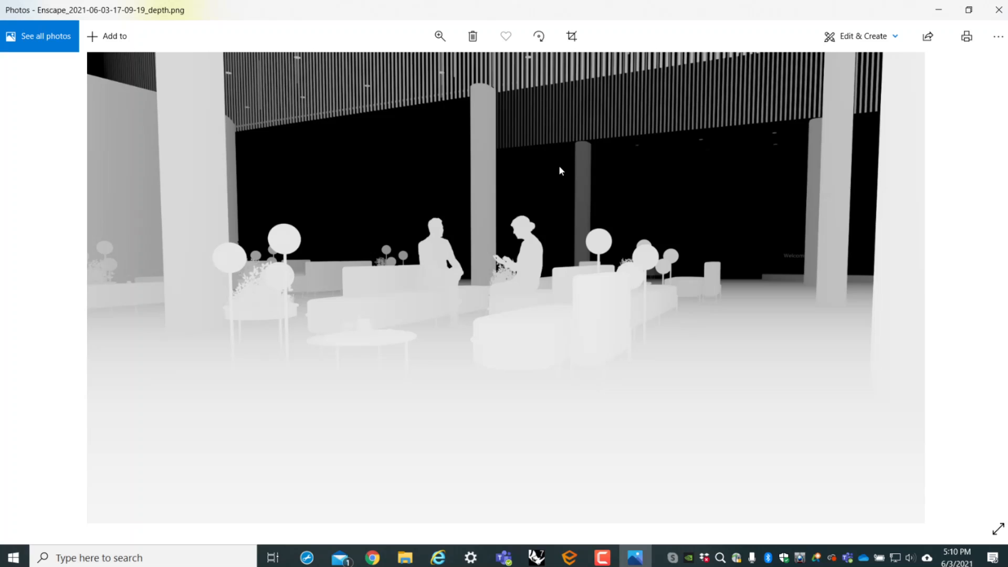
left_click(26, 287)
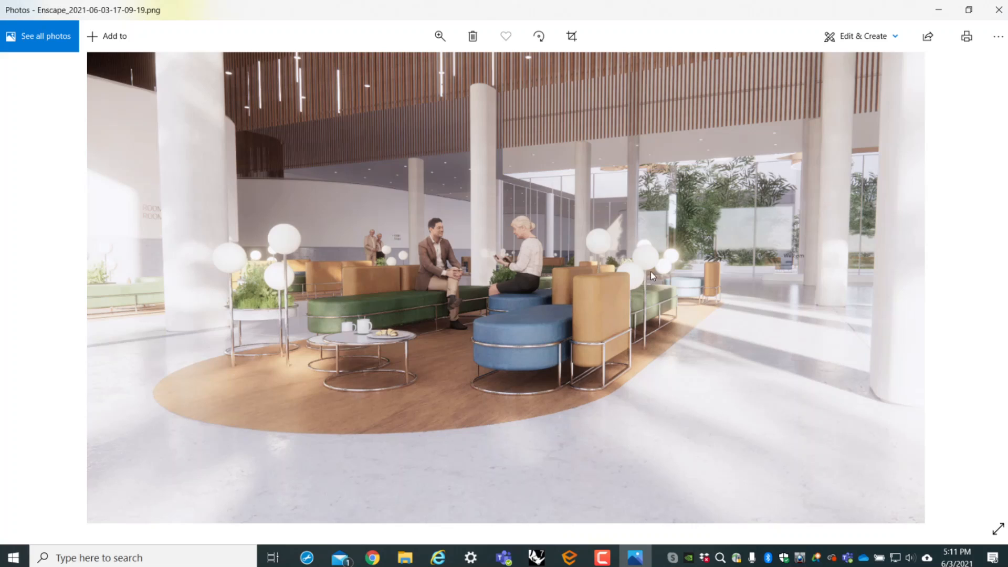
left_click(999, 10)
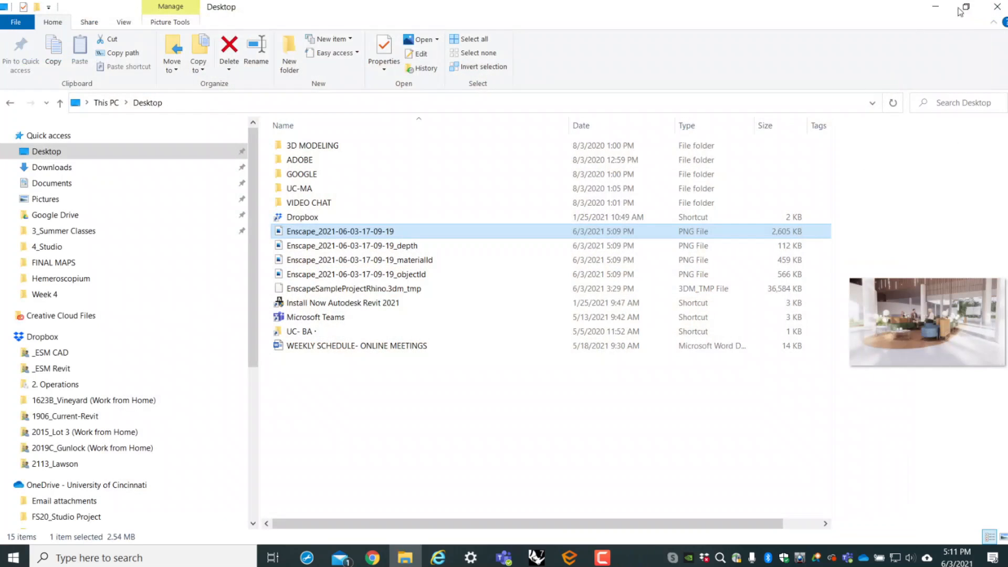
left_click(935, 8)
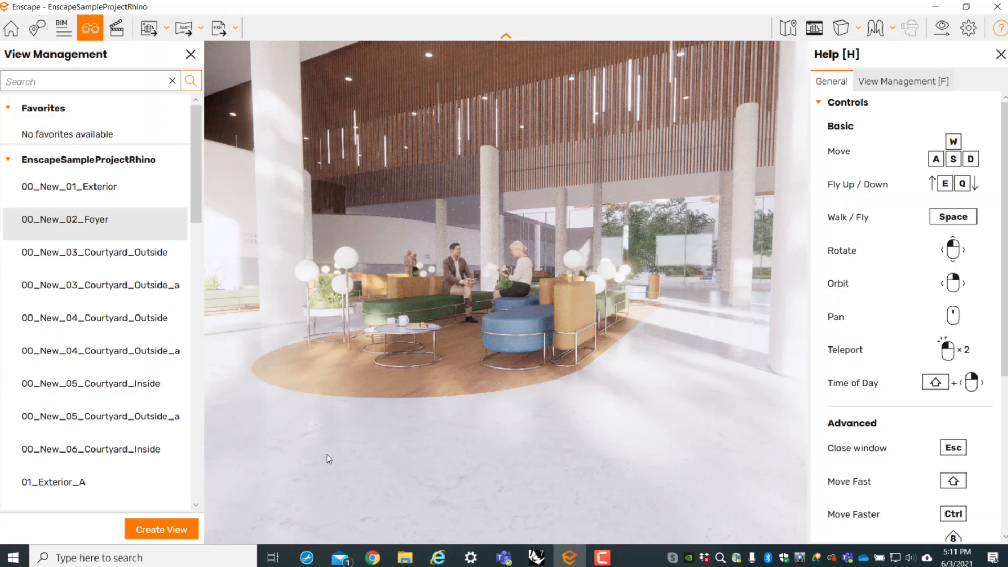
- Close the help overview and shrink the Enscape window so it sits beside the Rhino model
left_click(998, 55)
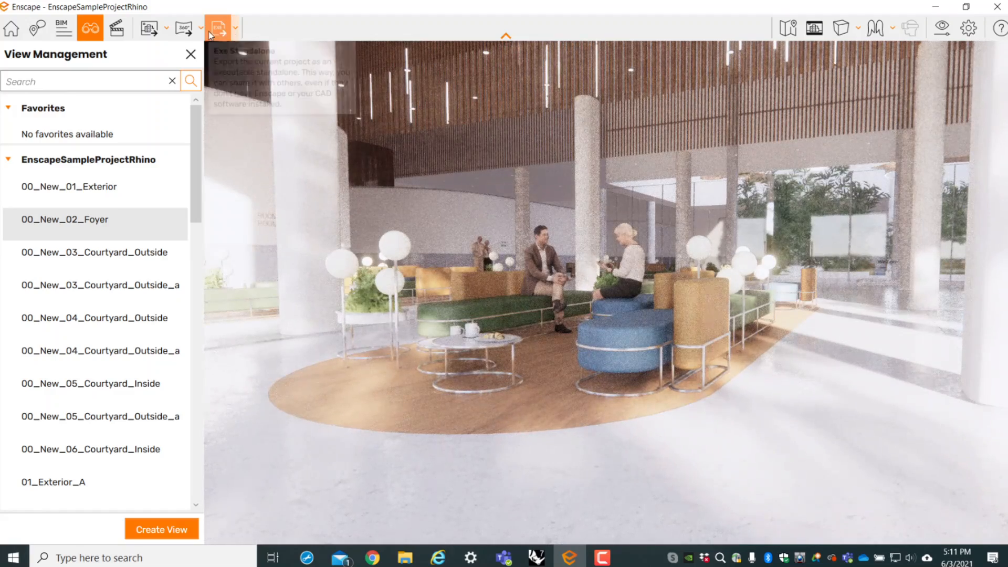
left_click_drag(342, 12, 736, 28)
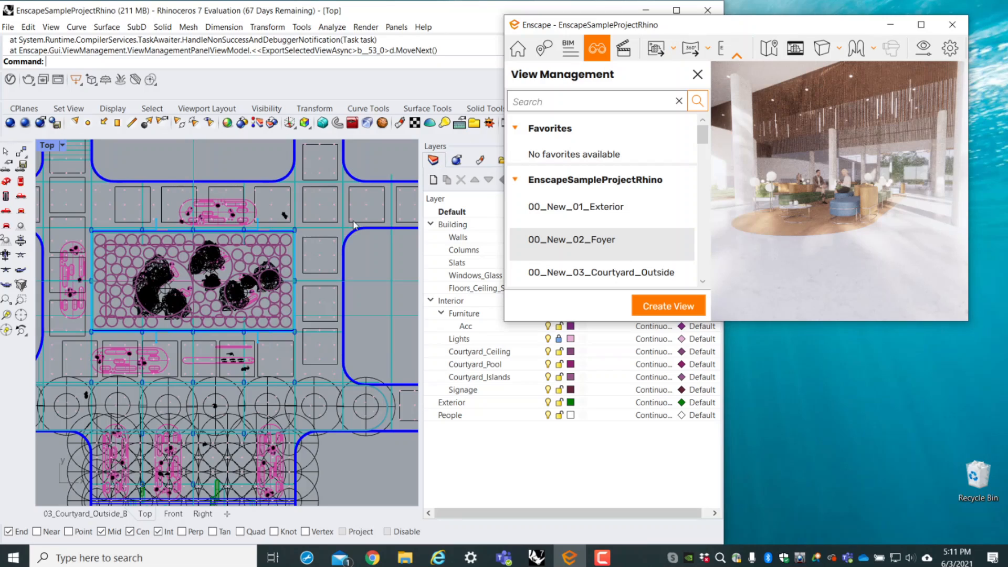
- Open the Enscape Asset Library in Rhino by running EnscapeOpenAssetLibraryBrowserCommand
left_click(223, 66)
type("Ens")
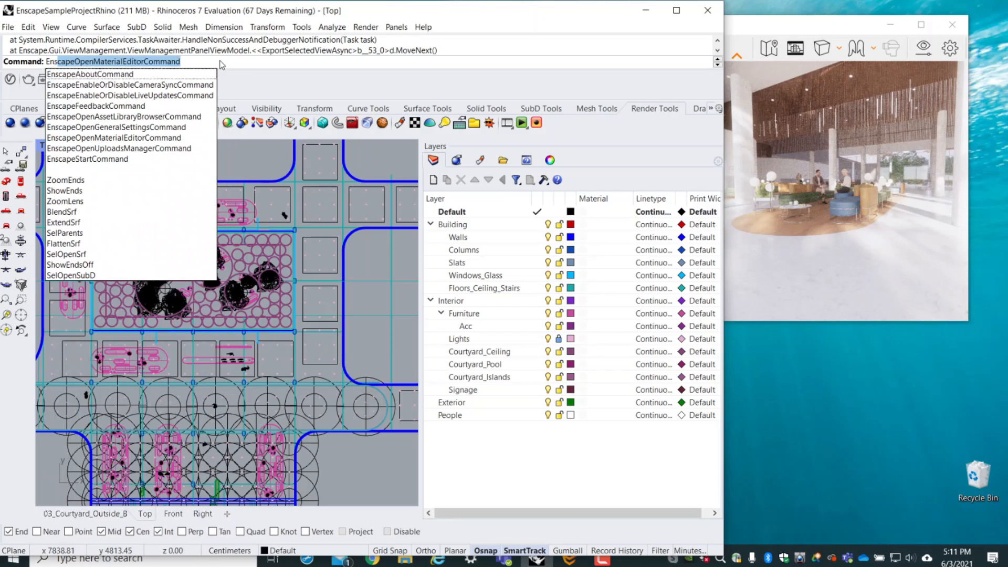
type("capeAss")
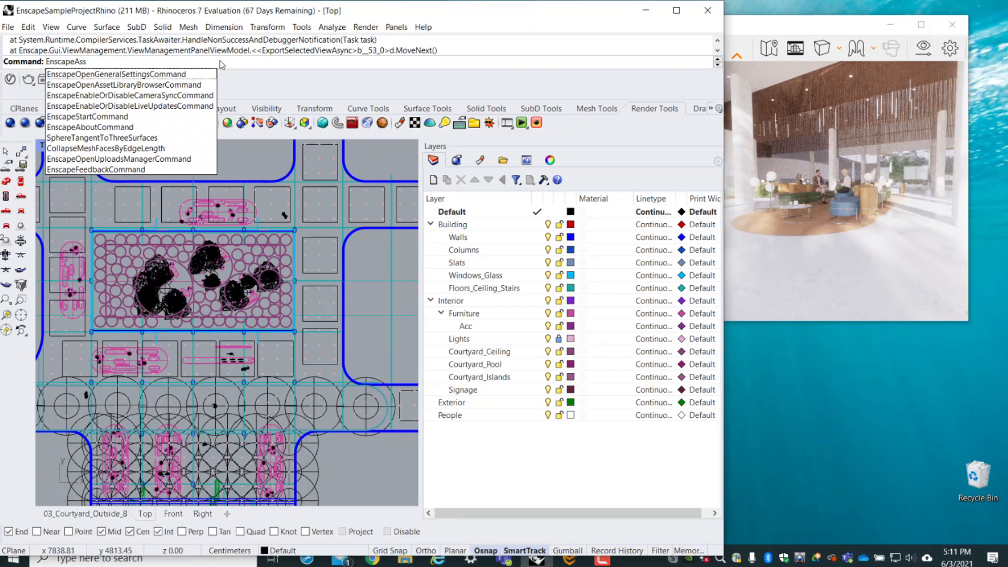
type("et")
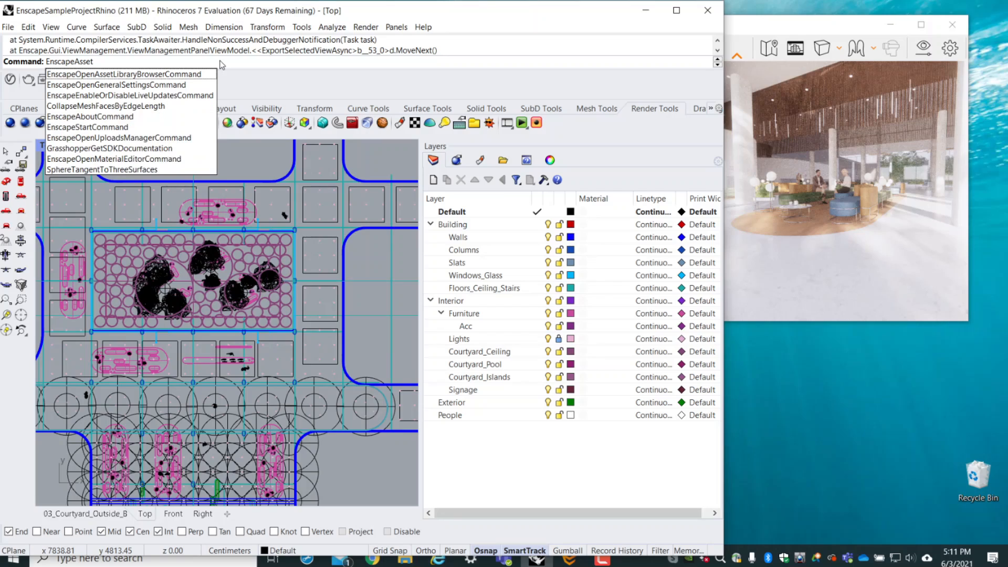
left_click(94, 74)
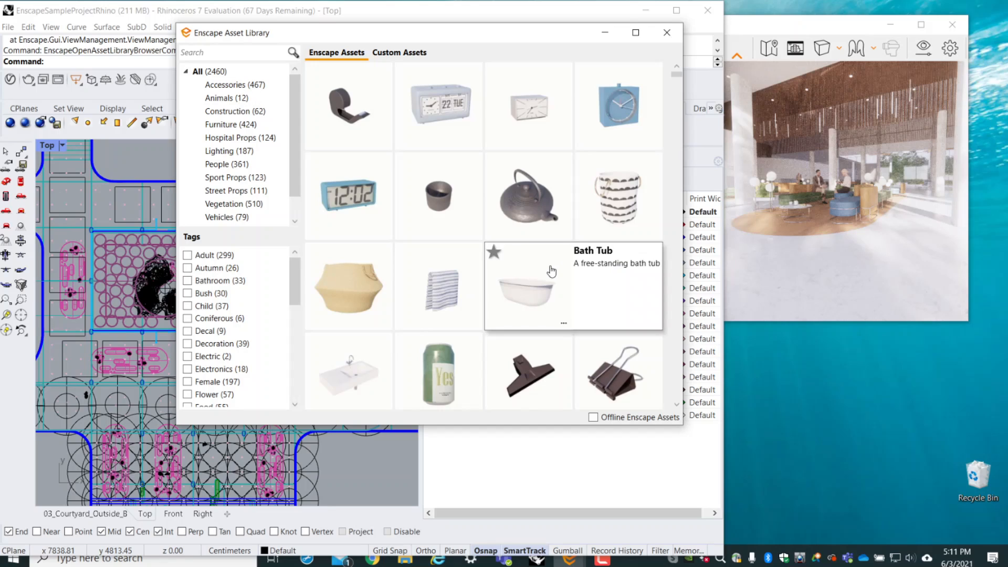
- Browse the full Enscape asset collection and examine the assets in the Animals category
scroll(552, 270, "down", 10)
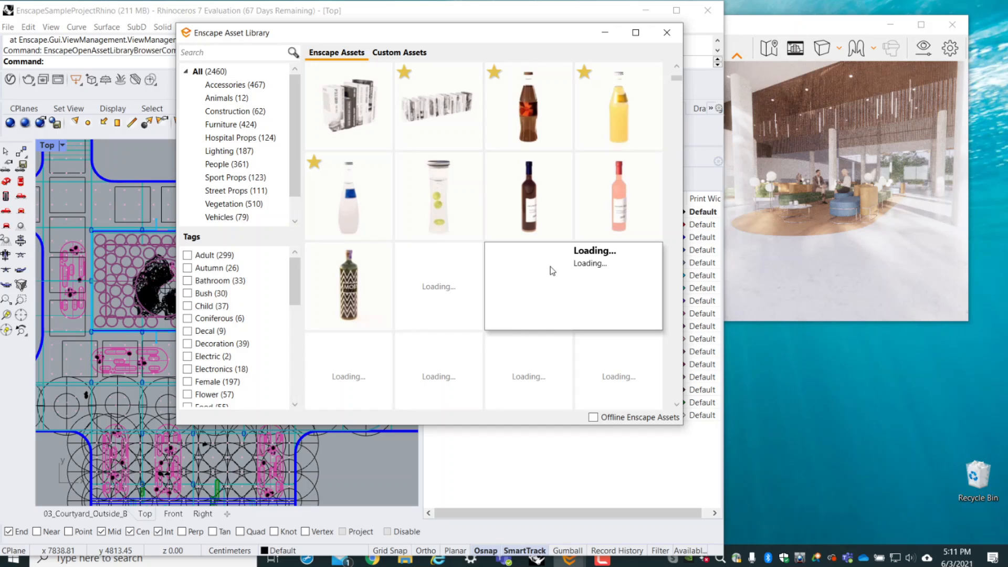
scroll(552, 270, "down", 2)
scroll(552, 270, "up", 10)
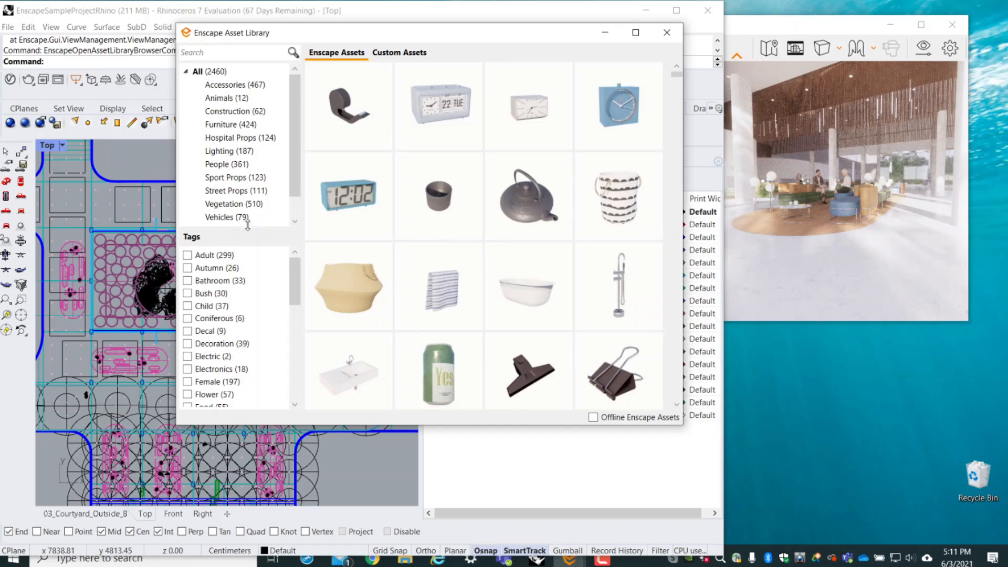
left_click(220, 98)
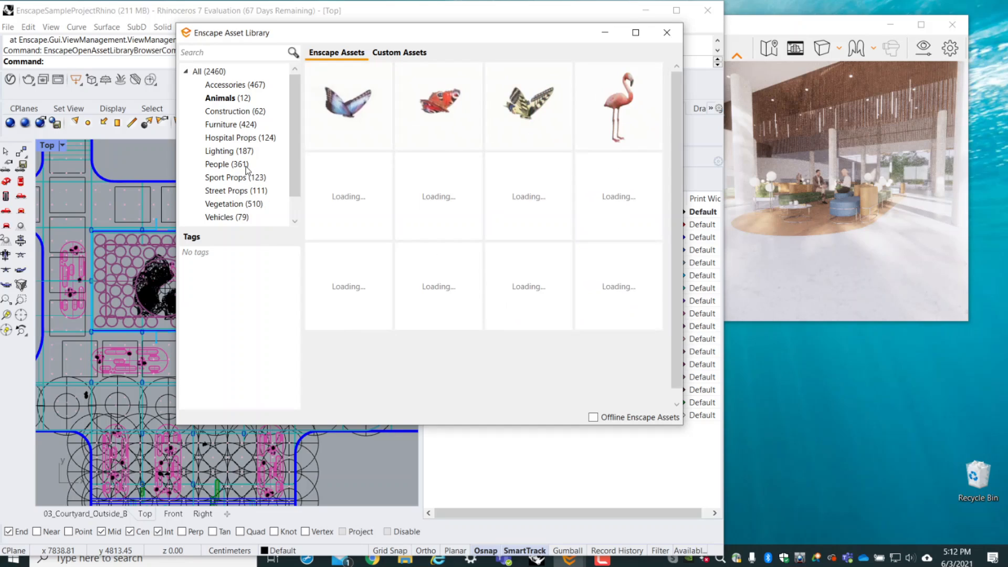
scroll(246, 168, "down", 1)
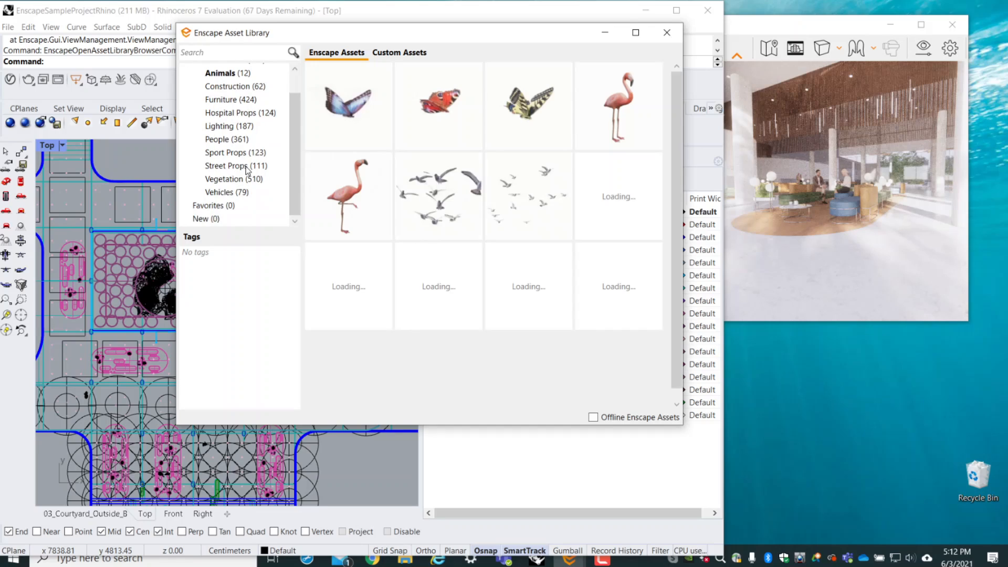
mouse_move(498, 204)
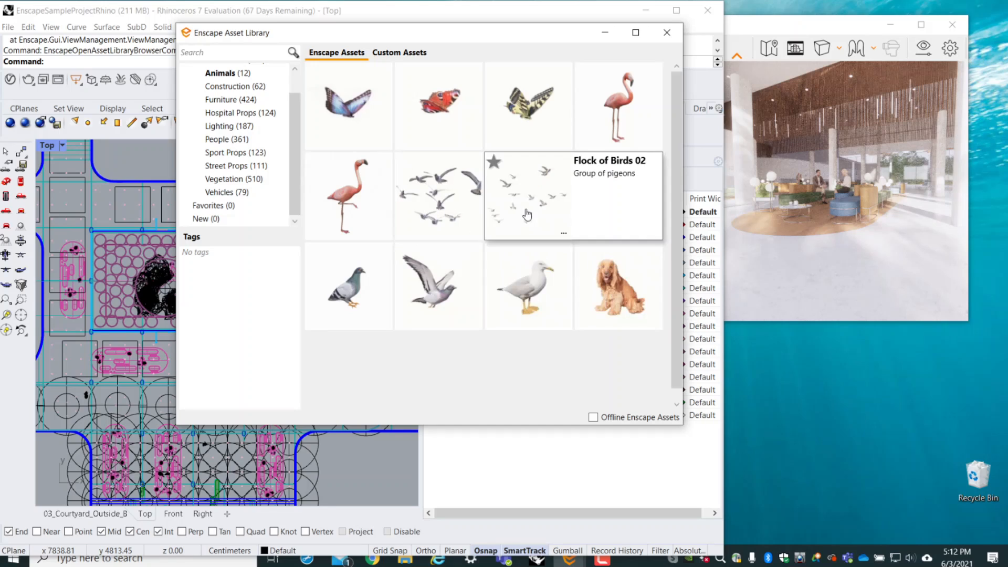
mouse_move(620, 218)
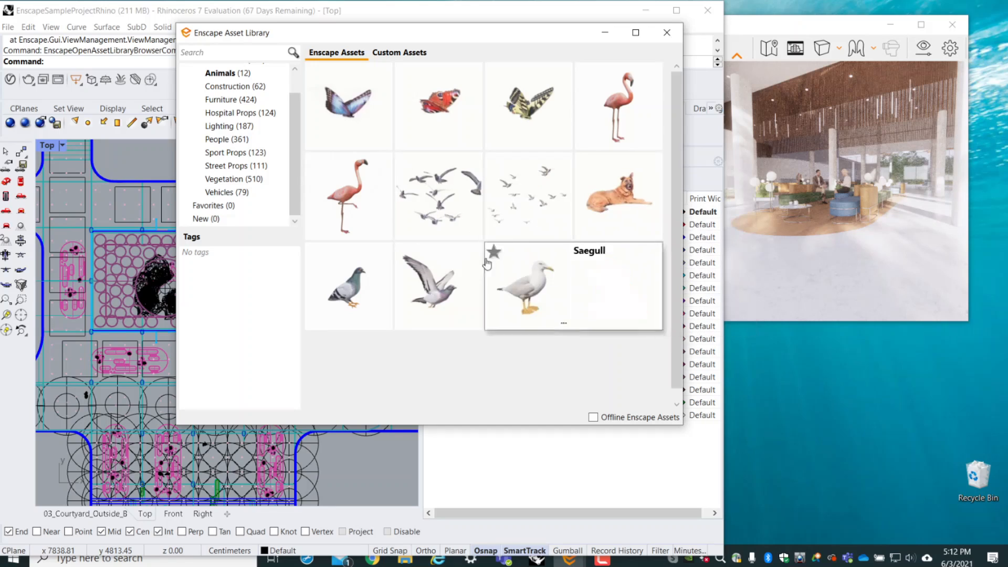
- Show the People category and walk through the Enscape foyer to examine the seated and standing people up close
left_click(218, 140)
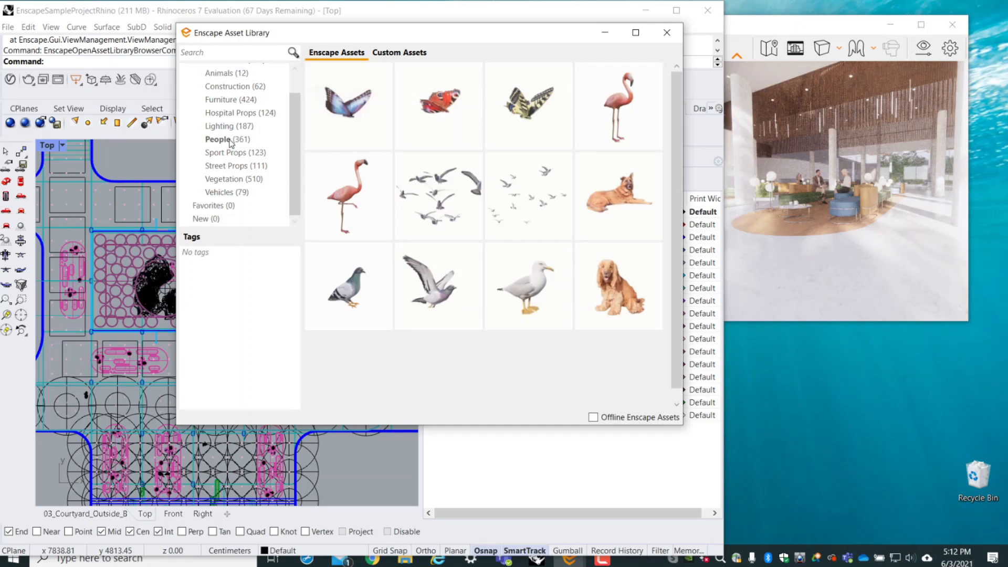
mouse_move(322, 147)
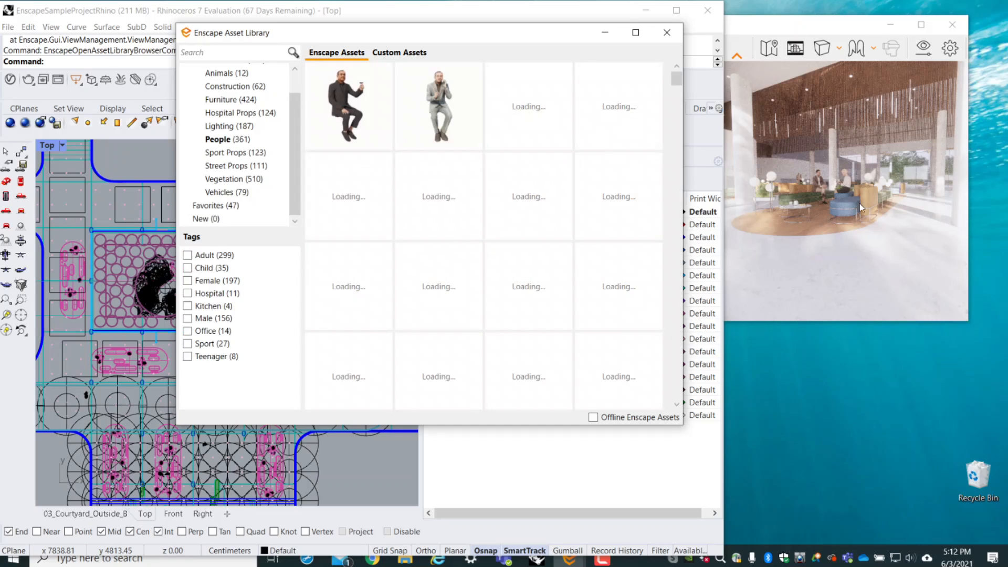
scroll(883, 181, "up", 5)
scroll(883, 181, "up", 3)
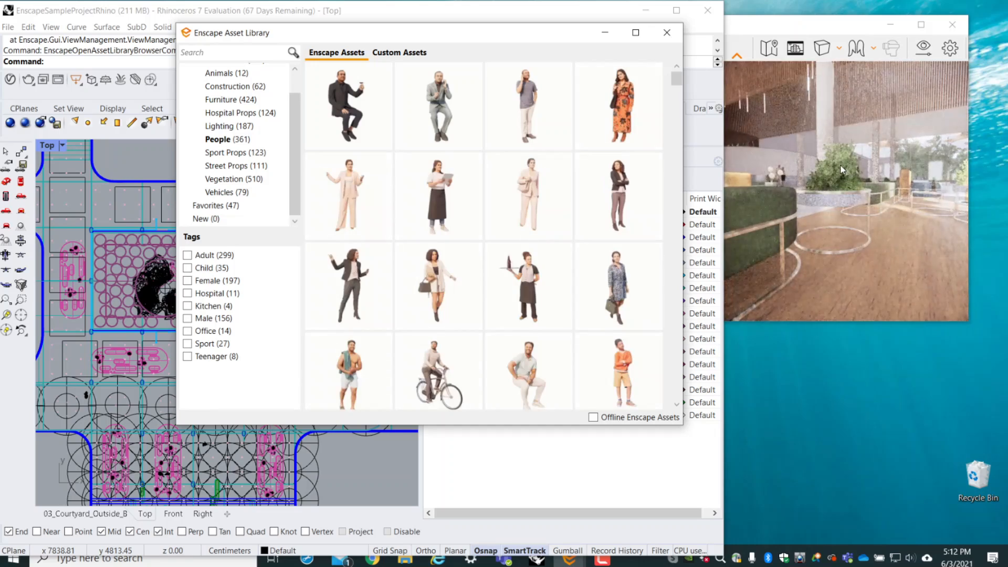
scroll(840, 164, "down", 3)
right_click_drag(815, 162, 766, 276)
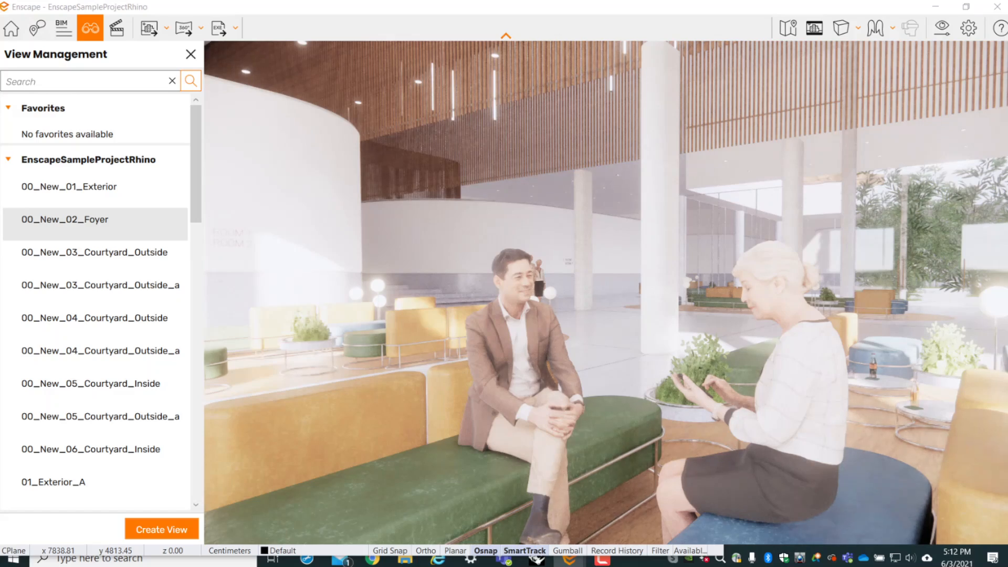
scroll(527, 370, "down", 4)
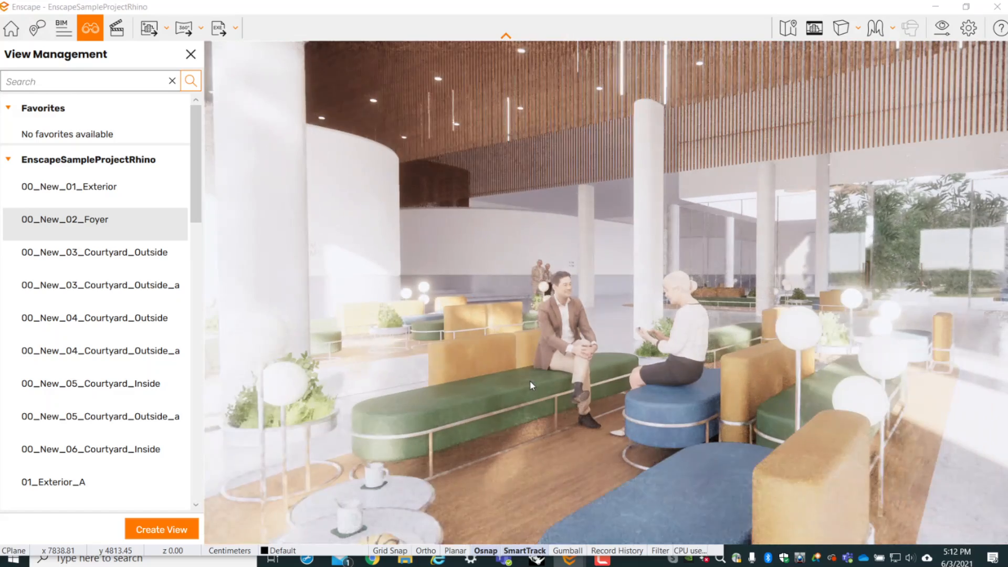
scroll(539, 393, "down", 2)
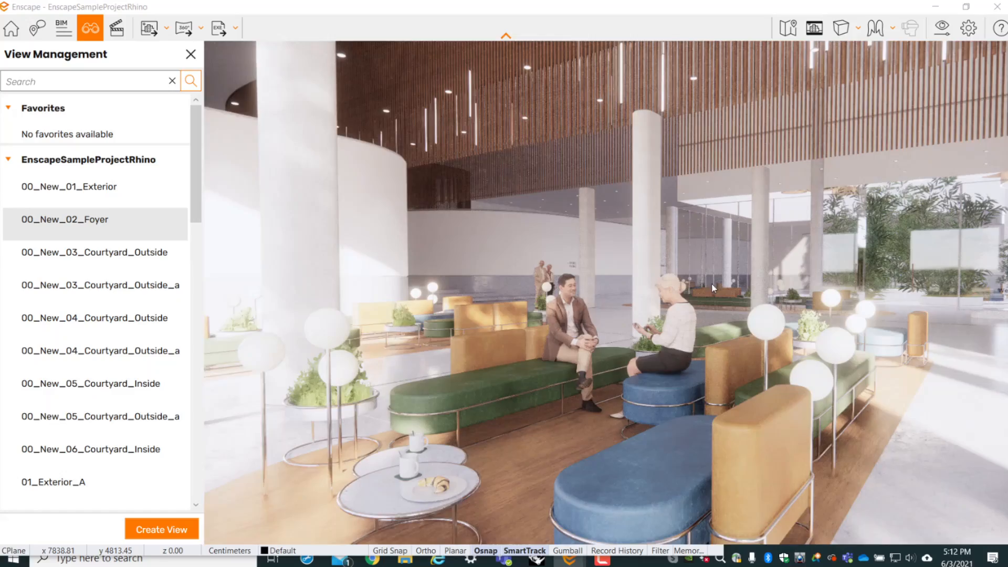
right_click_drag(584, 313, 705, 288)
key("w")
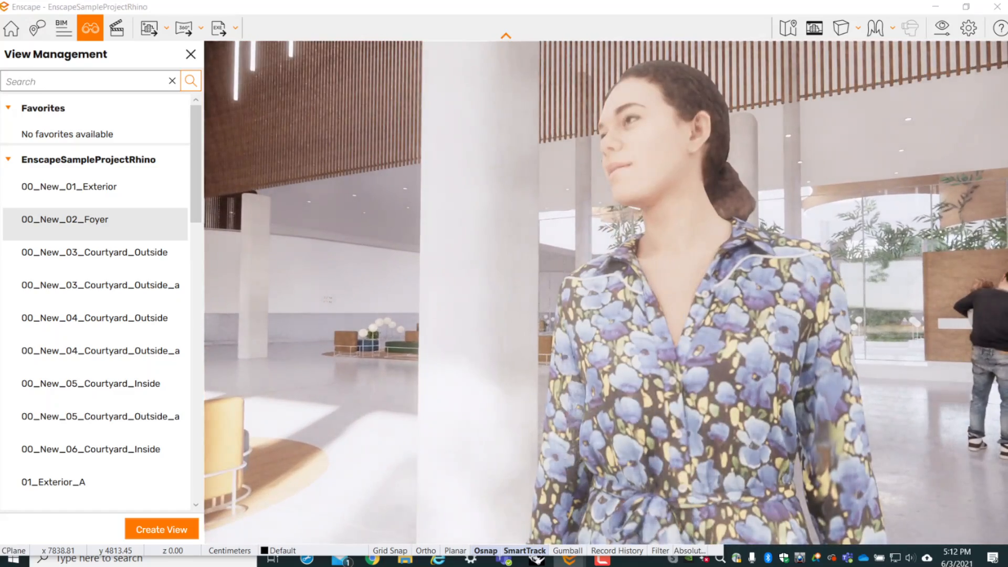
key("s")
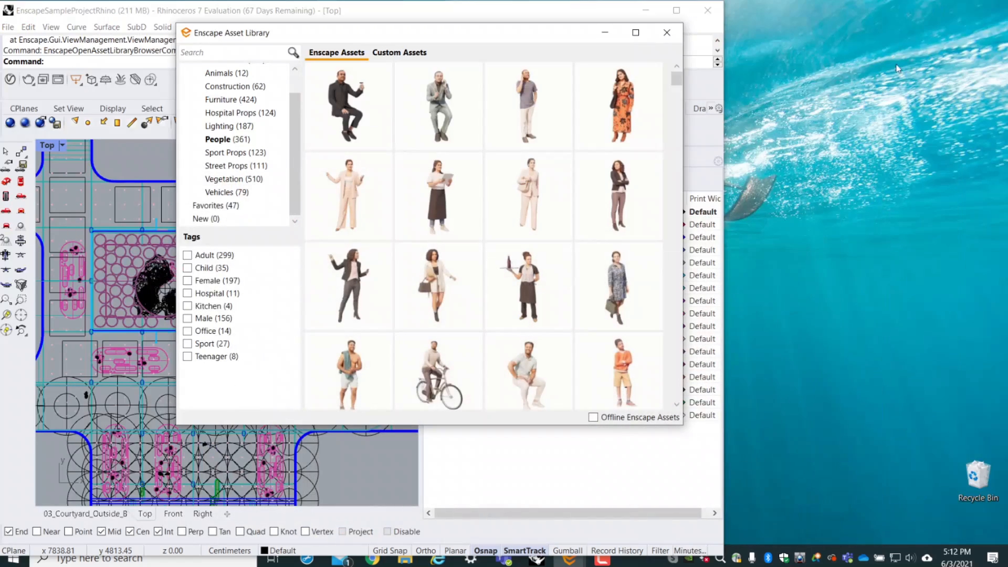
- Browse the People assets in the library and read the descriptions of several figures
scroll(645, 176, "down", 1)
mouse_move(556, 192)
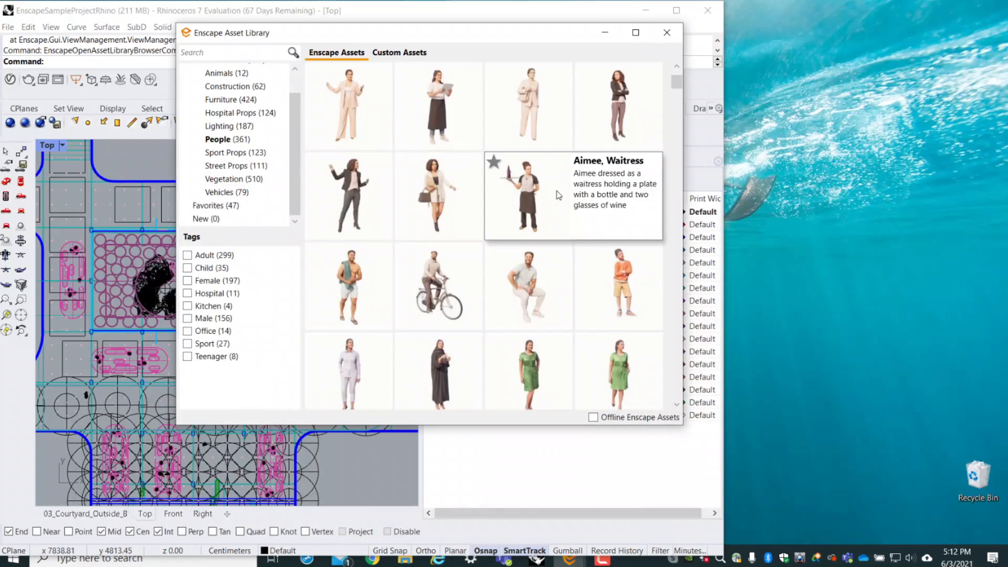
scroll(556, 192, "down", 1)
mouse_move(466, 280)
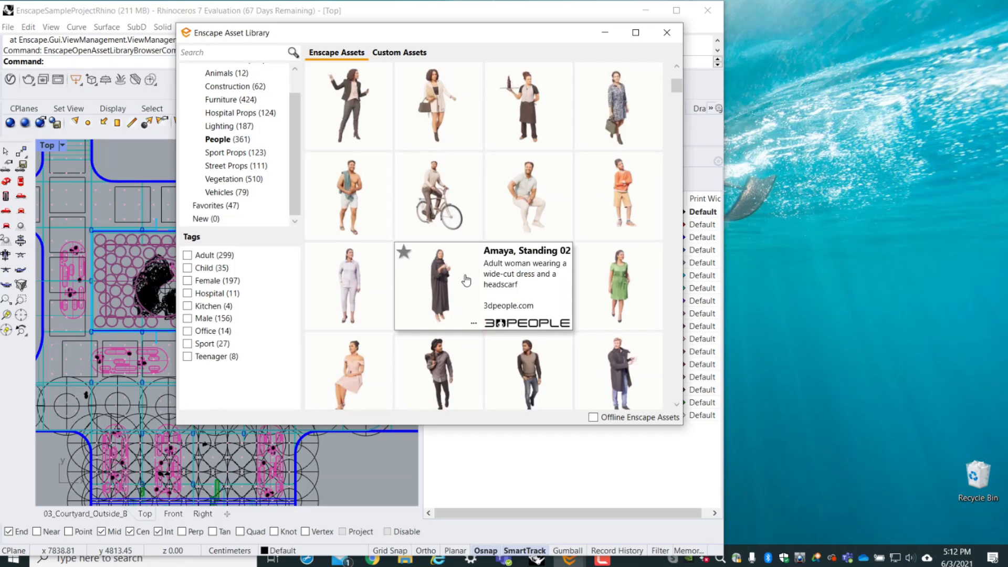
scroll(647, 264, "down", 3)
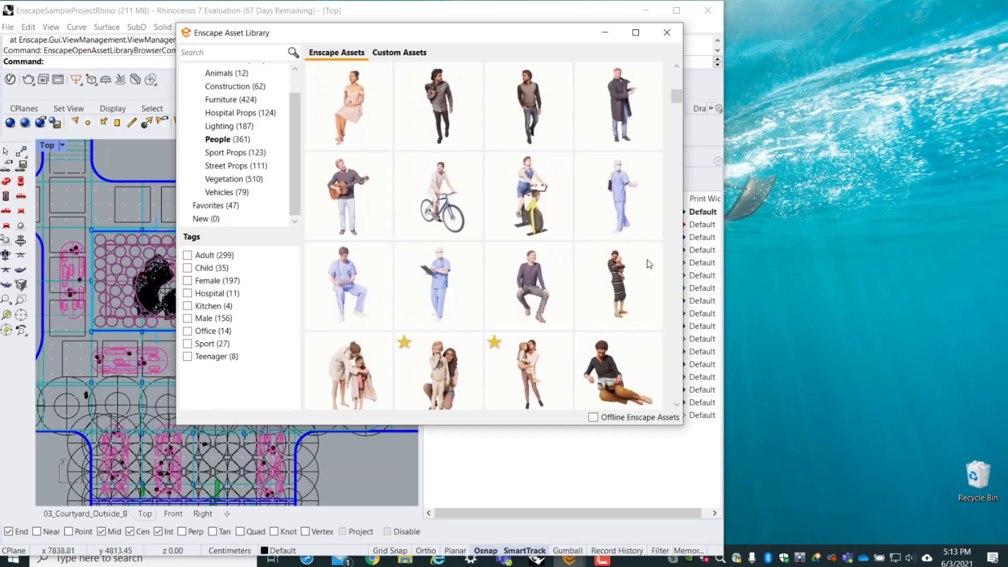
mouse_move(649, 264)
mouse_move(350, 199)
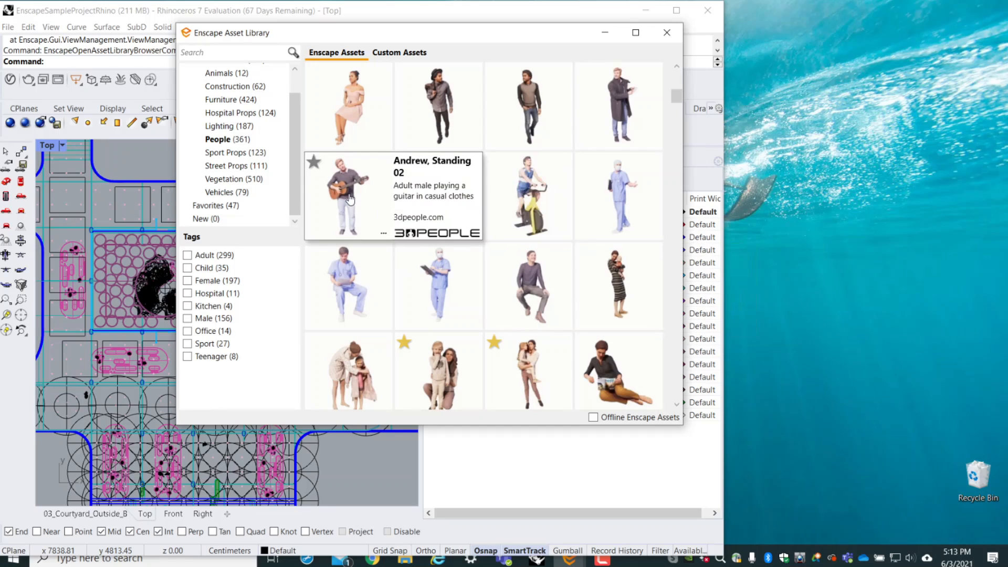
scroll(350, 200, "down", 5)
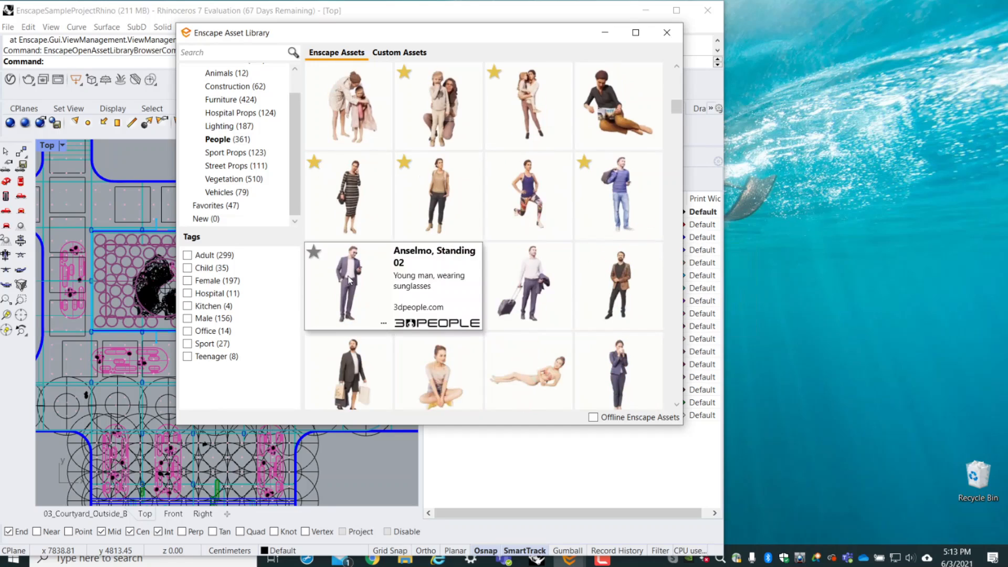
mouse_move(352, 285)
scroll(656, 293, "down", 5)
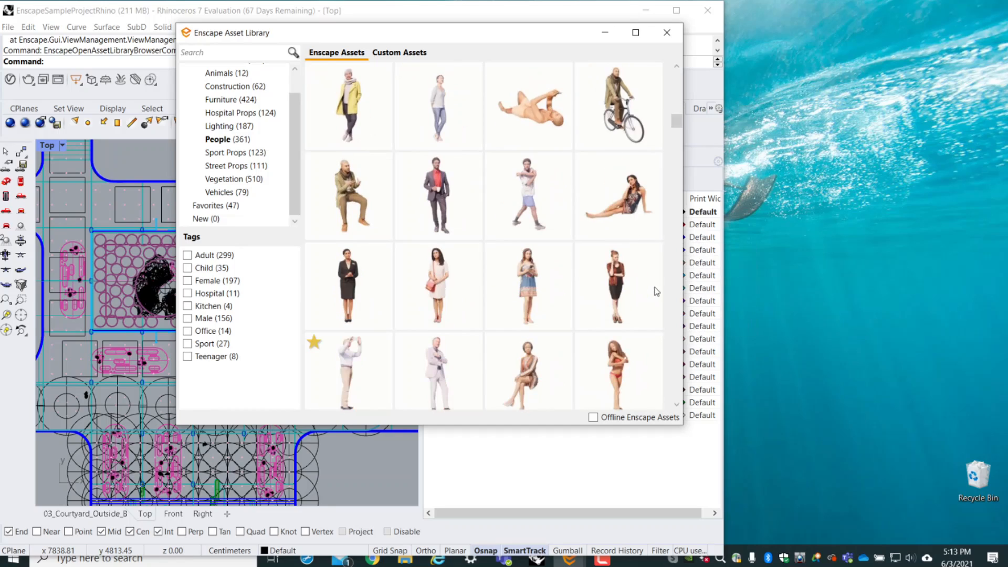
mouse_move(655, 293)
scroll(636, 295, "down", 10)
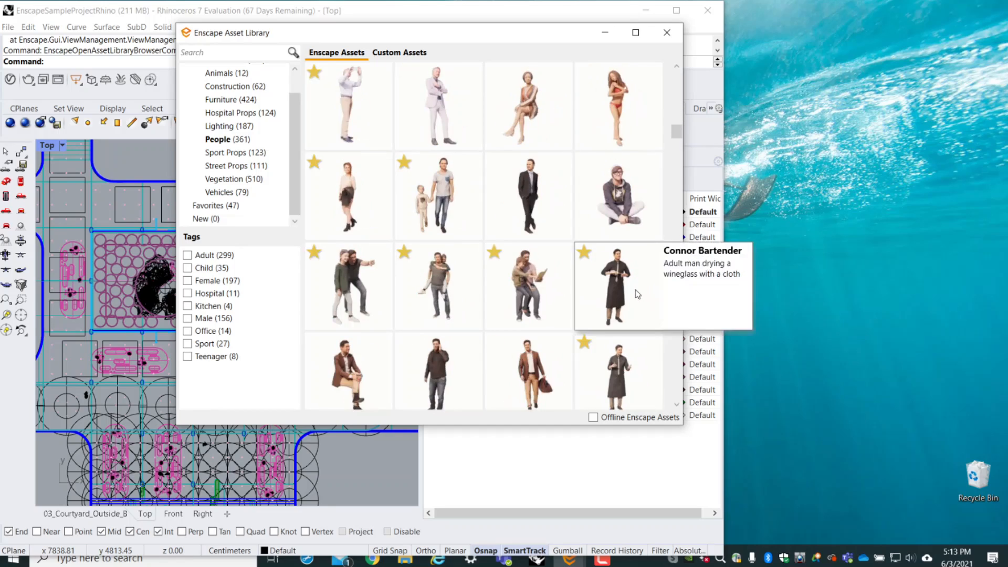
mouse_move(581, 346)
scroll(475, 367, "down", 8)
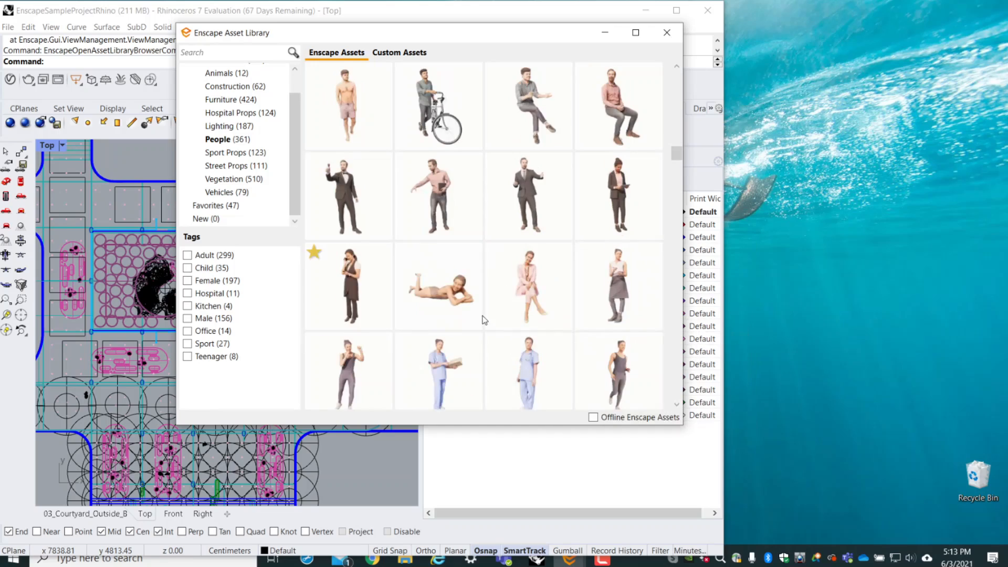
- Browse the Sport Props category and the plants, trees and rocks in the Vegetation category of the asset library
left_click(237, 152)
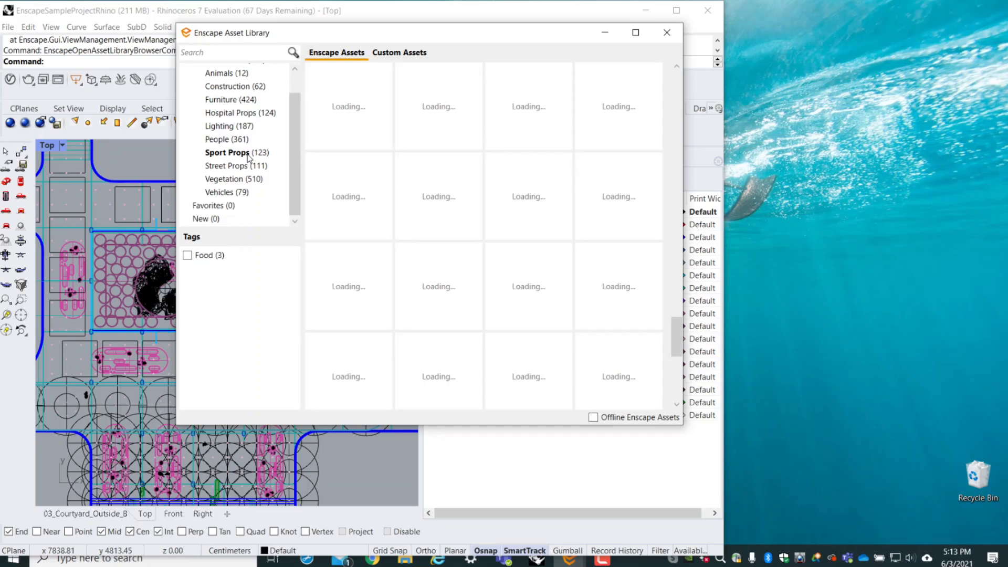
left_click(235, 181)
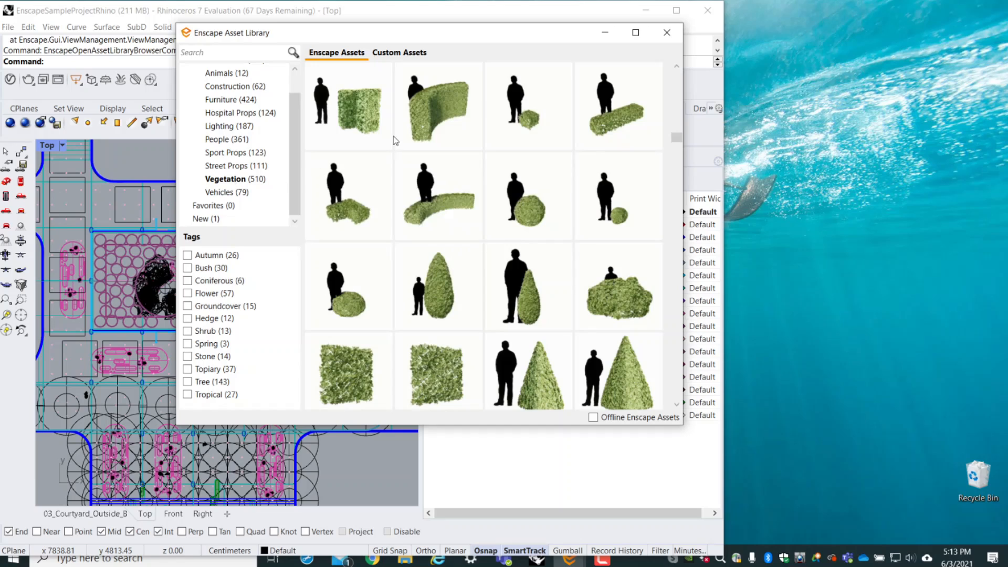
scroll(443, 119, "down", 10)
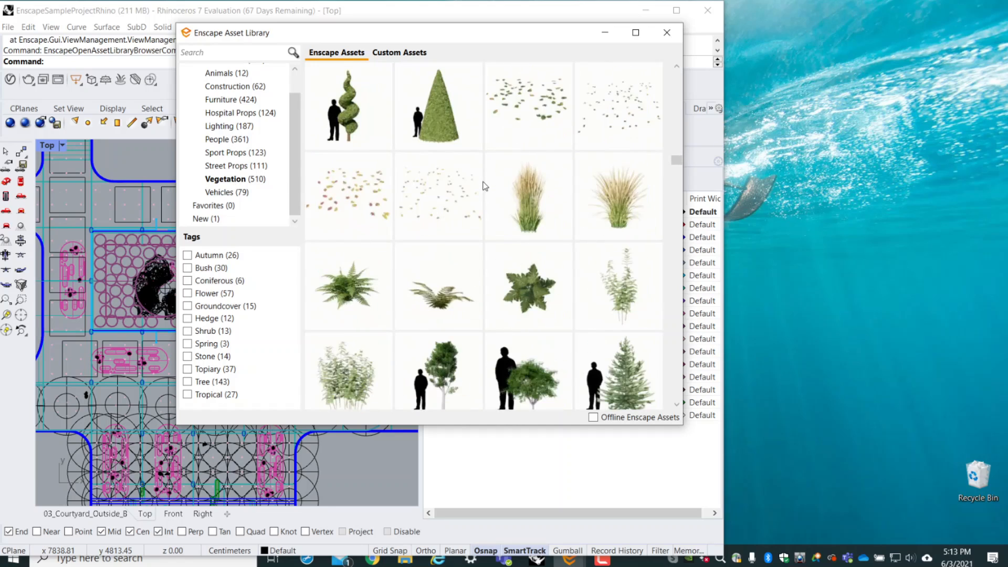
scroll(556, 216, "down", 3)
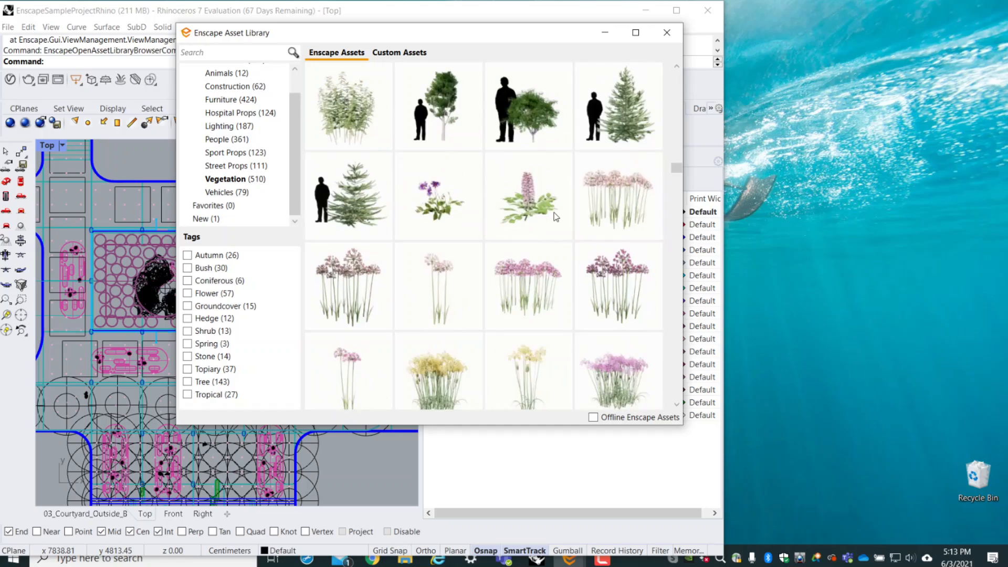
scroll(556, 217, "down", 6)
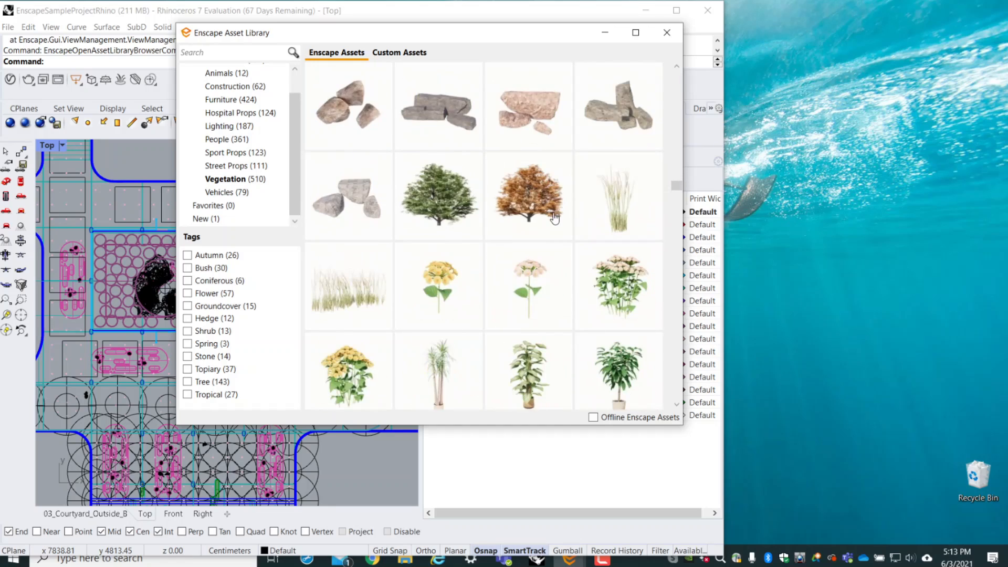
scroll(555, 217, "down", 3)
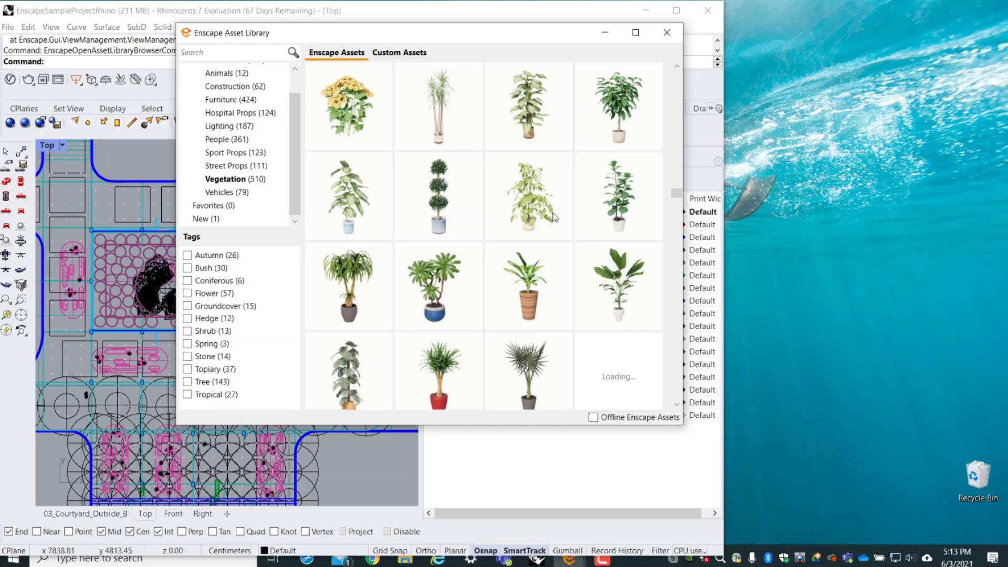
scroll(548, 219, "down", 3)
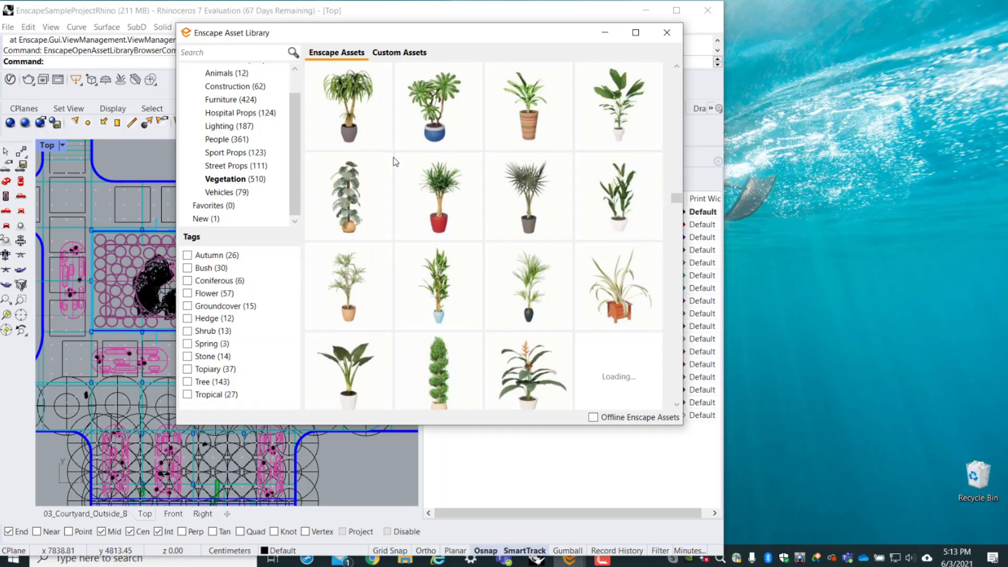
scroll(396, 161, "up", 2)
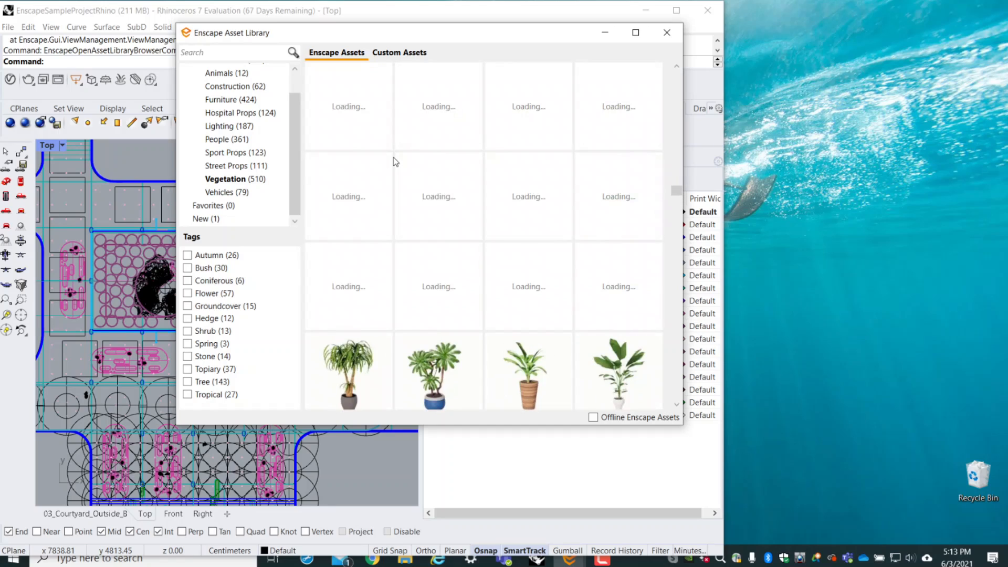
left_click(360, 380)
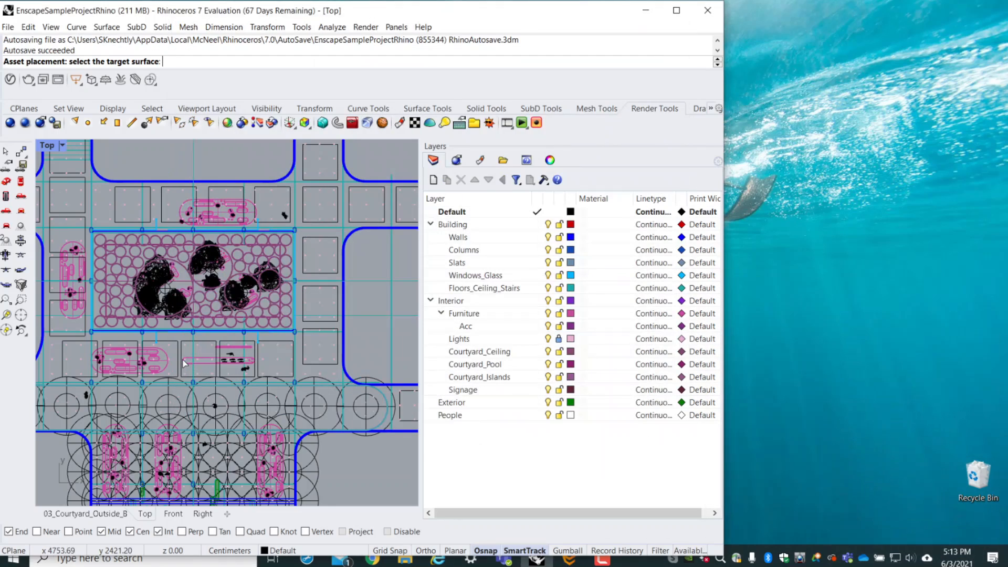
scroll(184, 355, "up", 5)
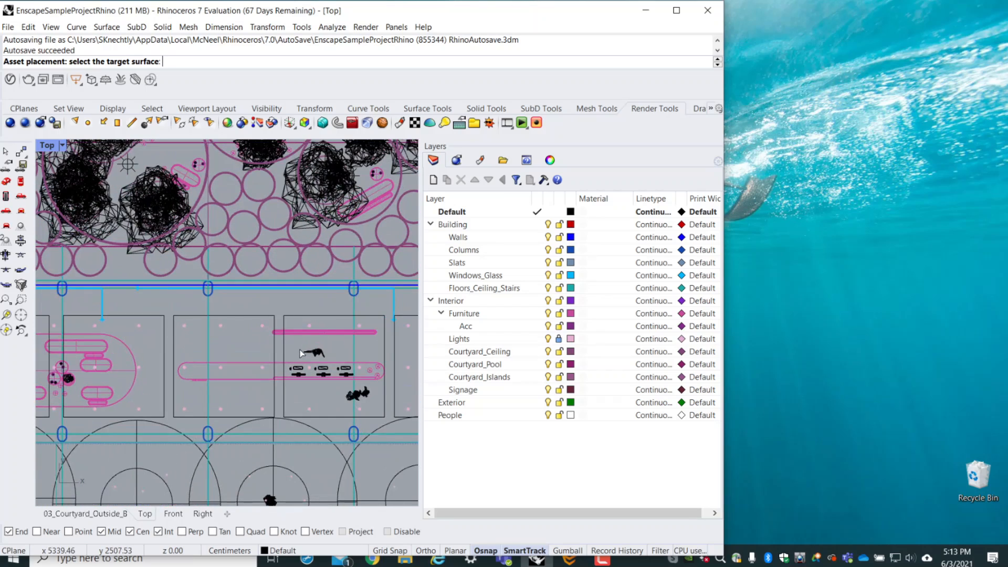
scroll(287, 350, "down", 3)
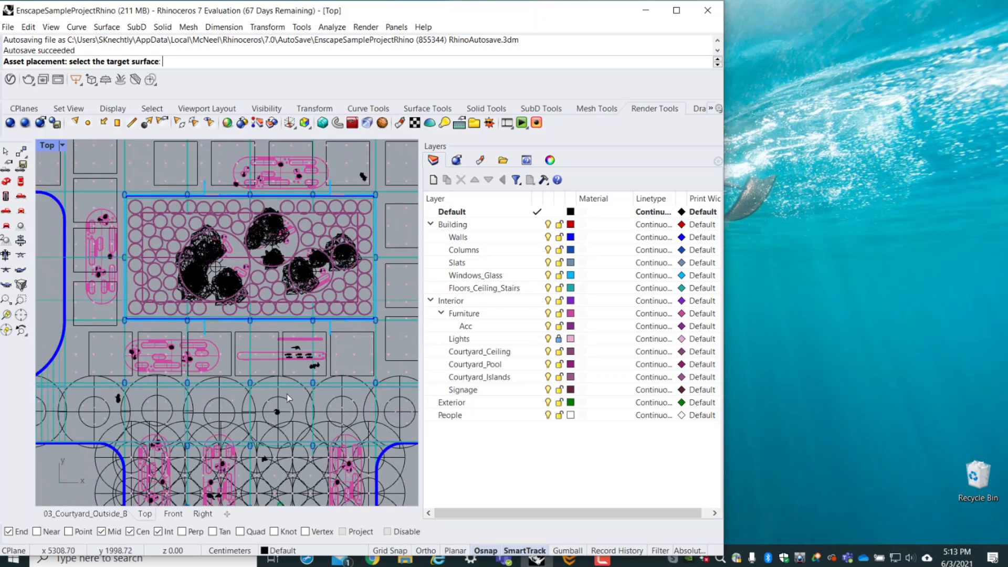
scroll(345, 359, "up", 4)
left_click(411, 307)
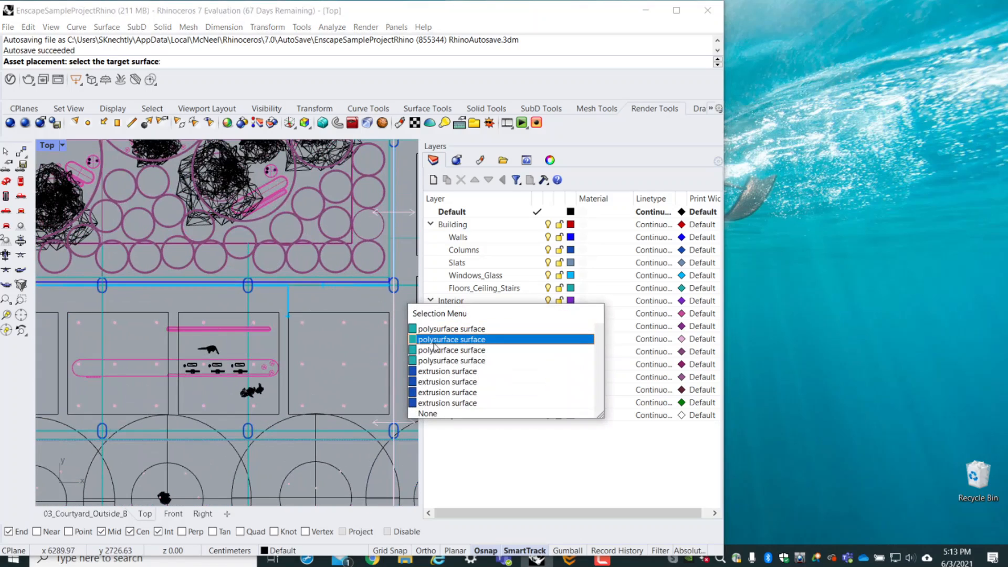
left_click(439, 342)
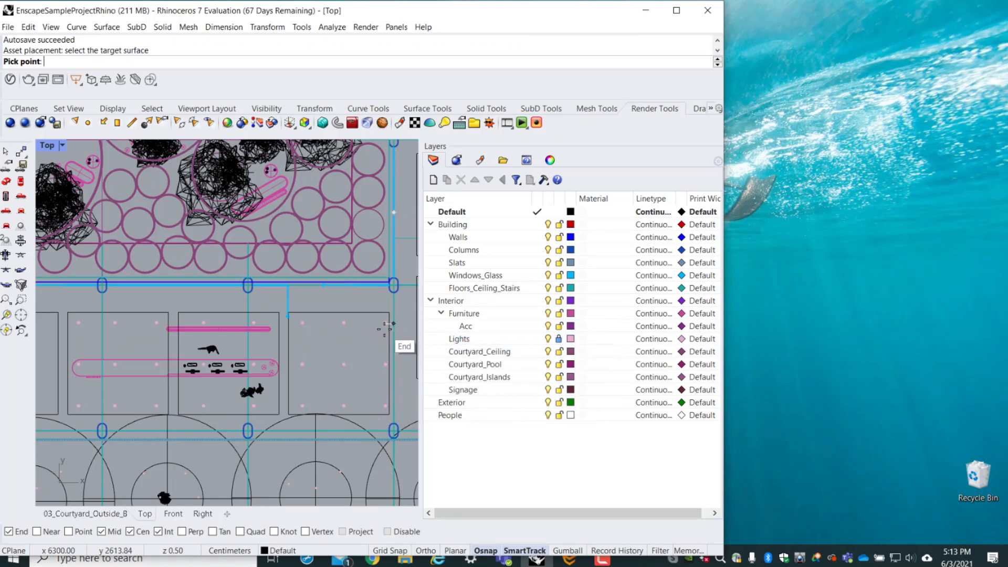
key("Escape")
left_click(393, 320)
left_click(373, 314)
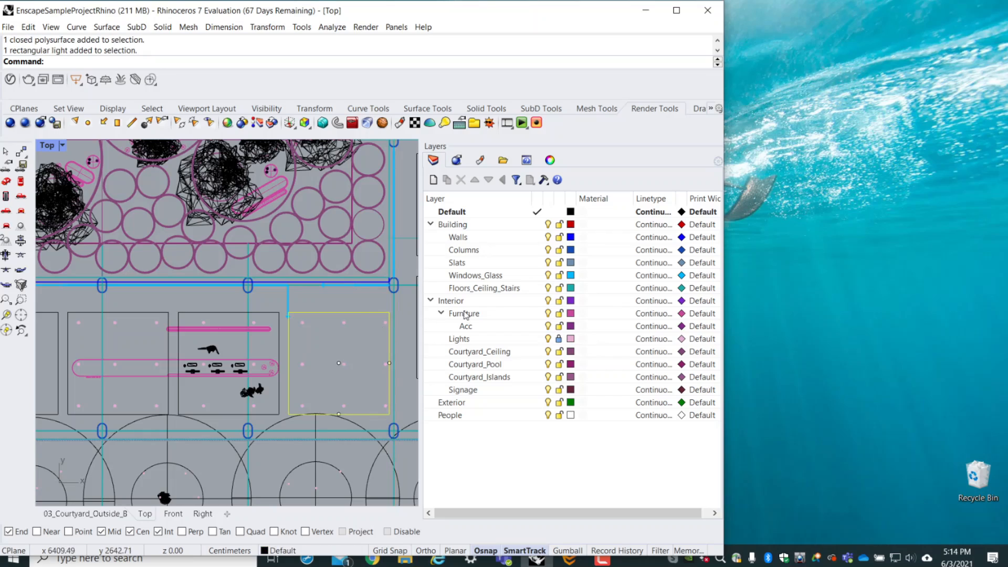
key("Escape")
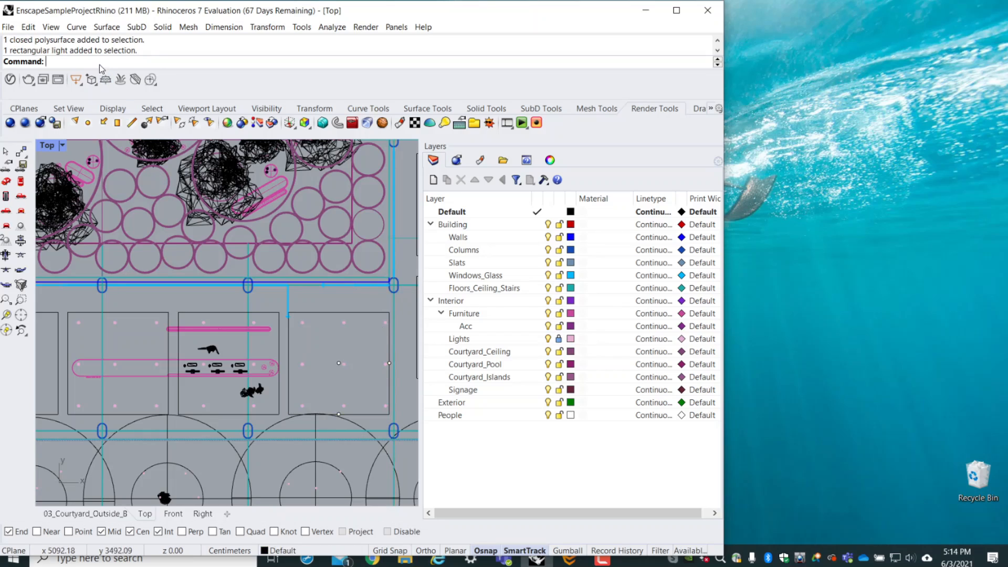
- Reopen the Enscape Asset Library and try to place a plant on the extrusion surface of the long counter in the Top view
type("Ens")
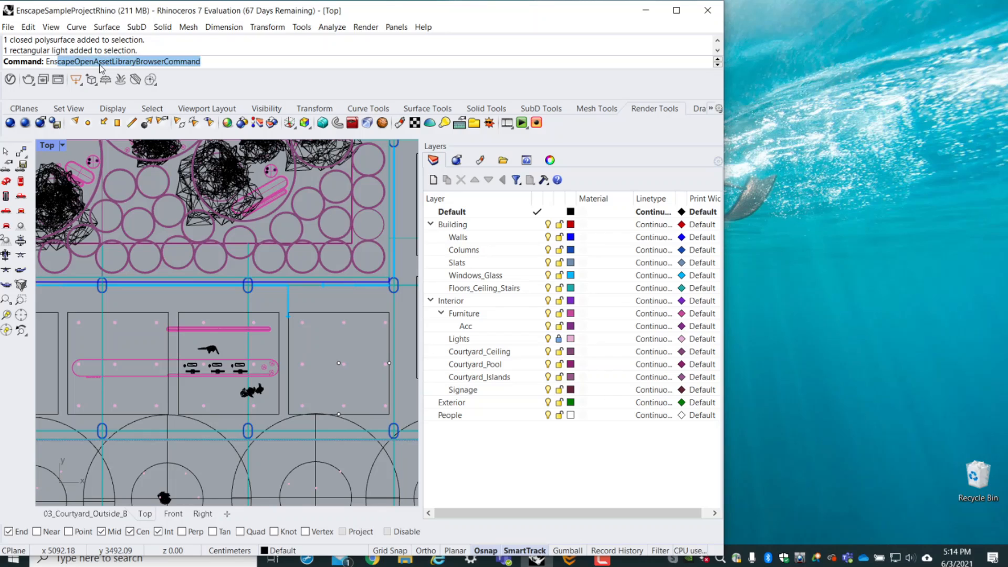
key("Return")
left_click(410, 213)
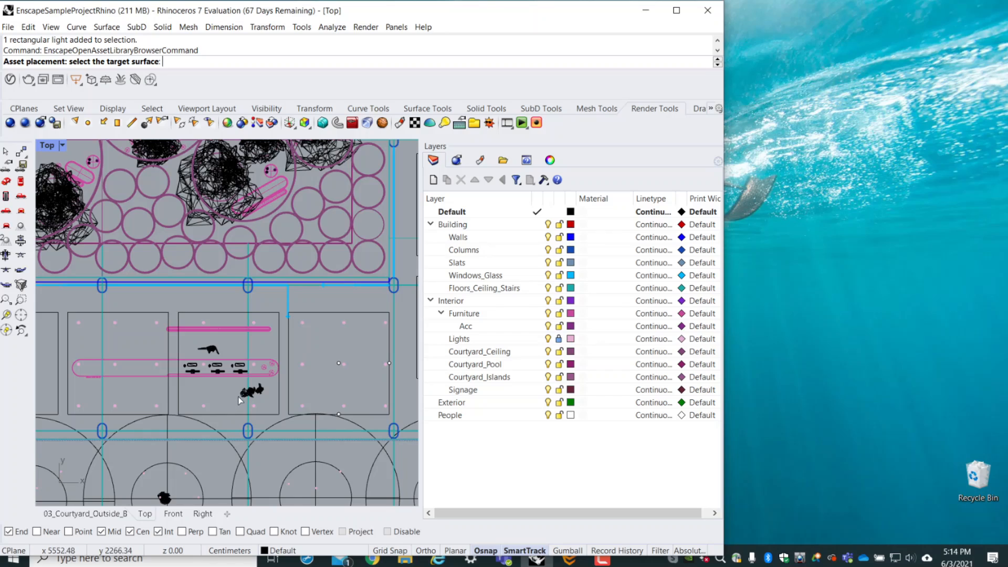
left_click(221, 376)
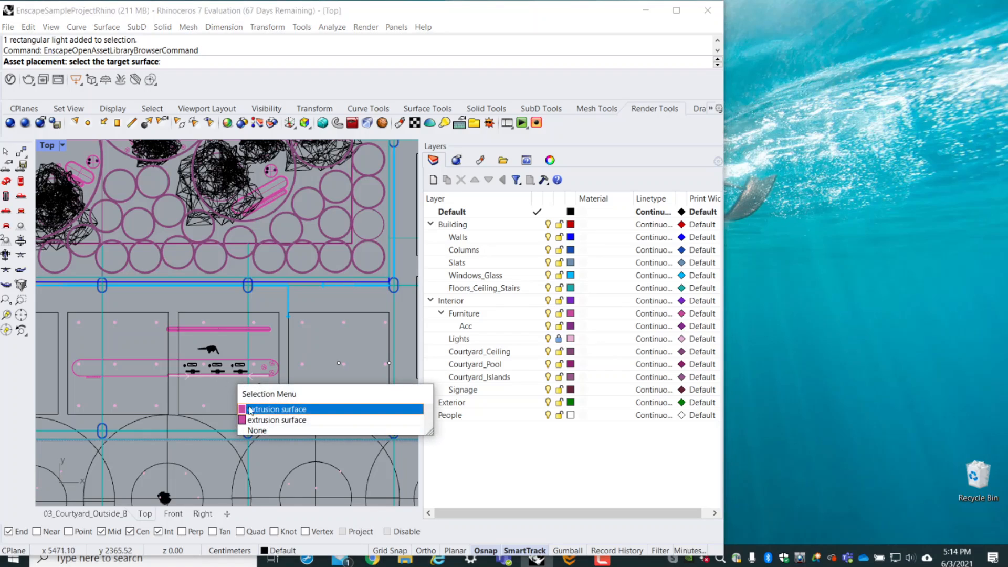
left_click(256, 420)
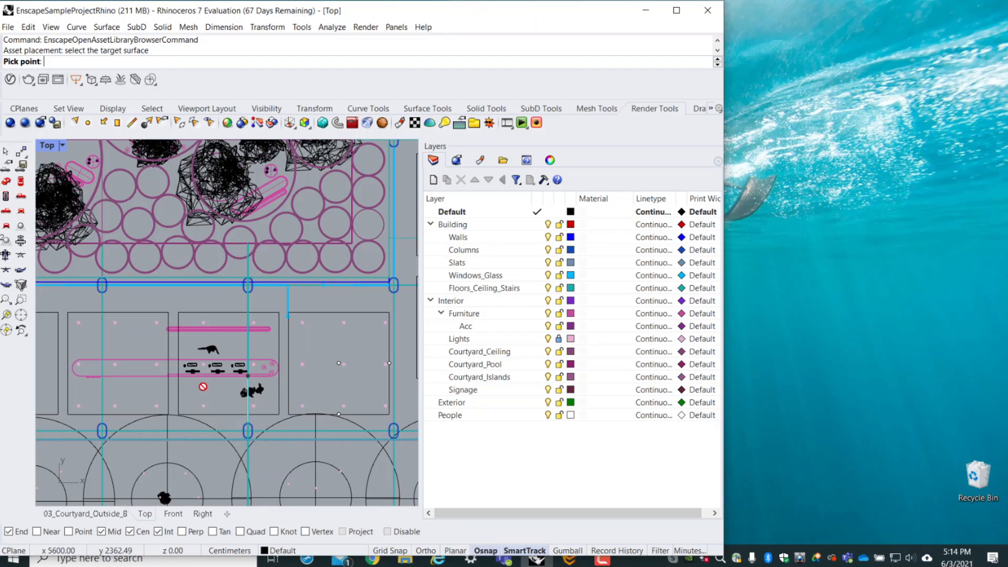
left_click(216, 394)
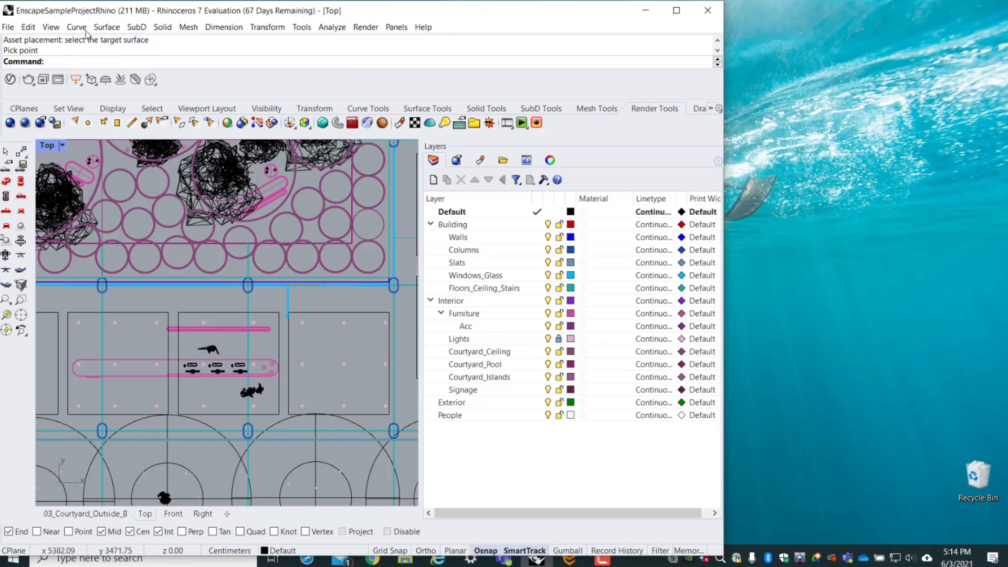
- Place the three-ball topiary in the blue pot from the Asset Library on the floor near the column in the 03_Courtyard_Outside_B view
type("Ens")
key("Return")
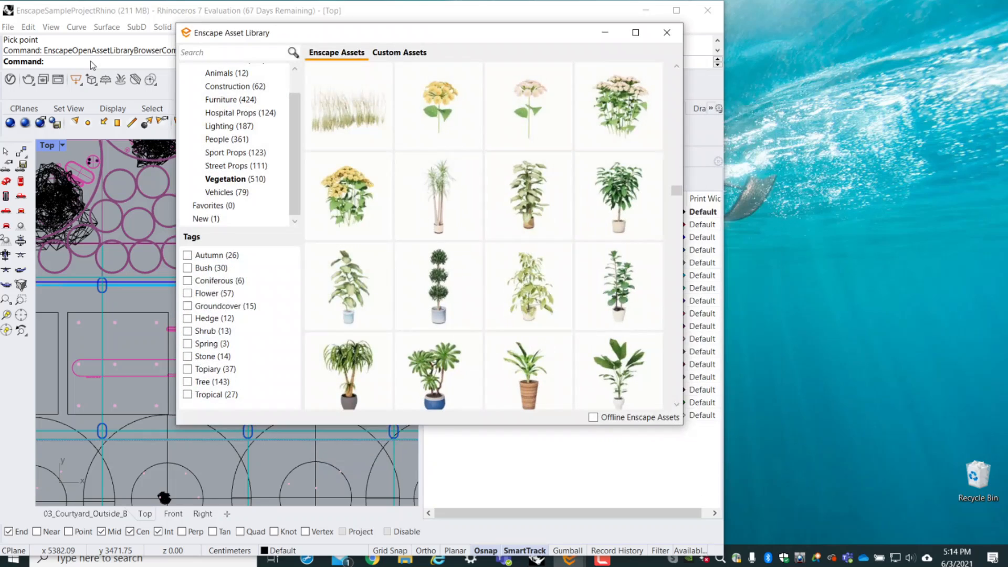
left_click(462, 276)
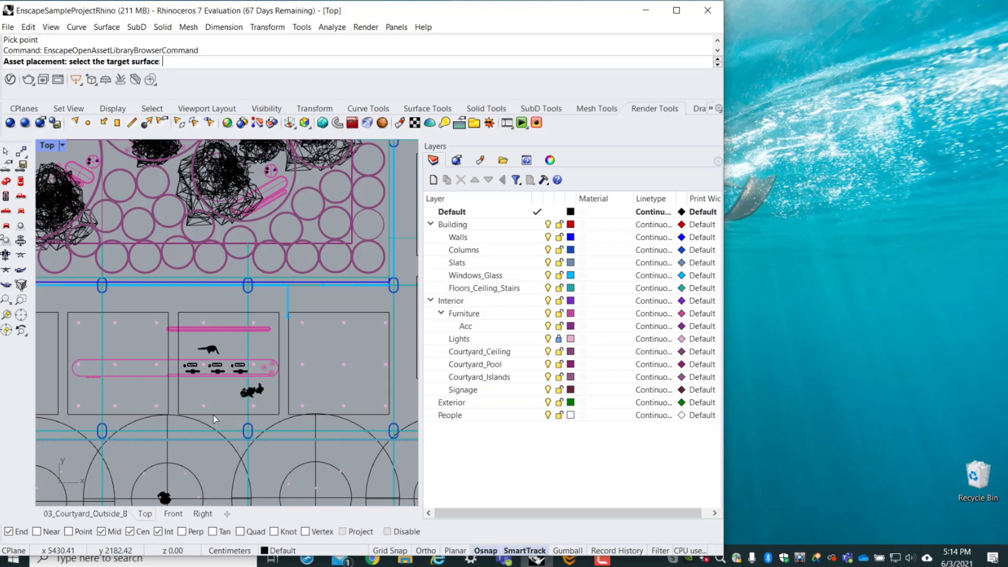
scroll(276, 342, "down", 8)
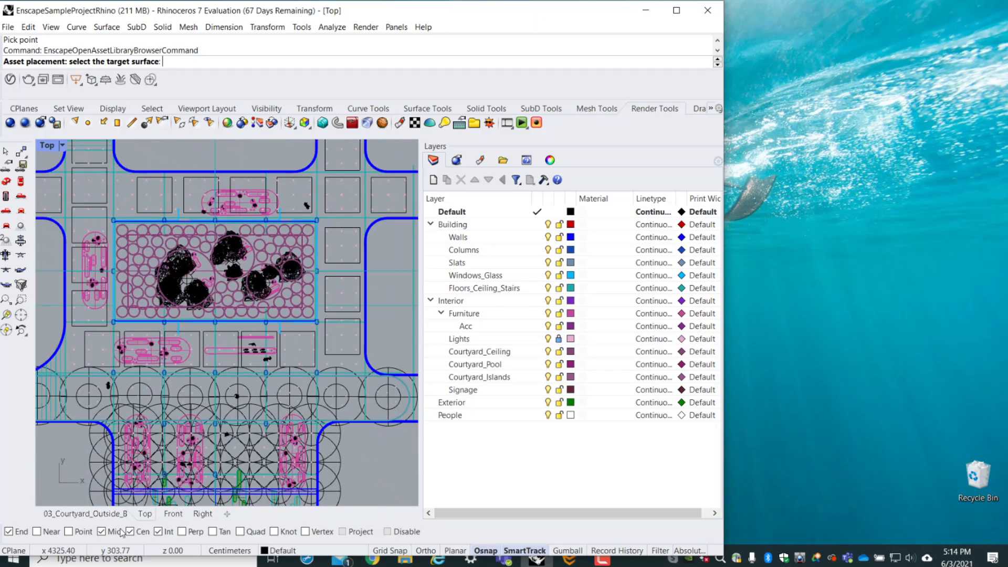
left_click(165, 514)
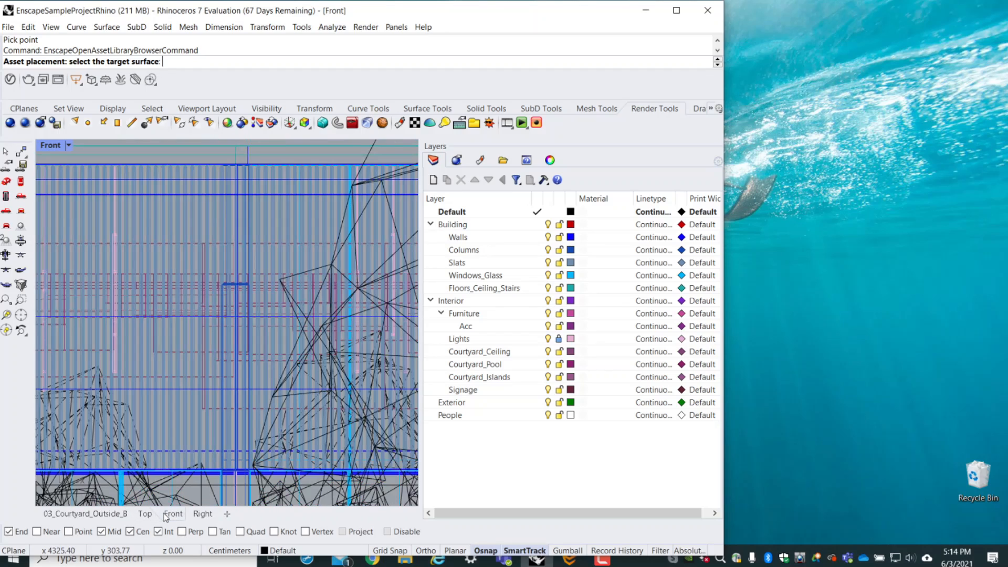
left_click(105, 514)
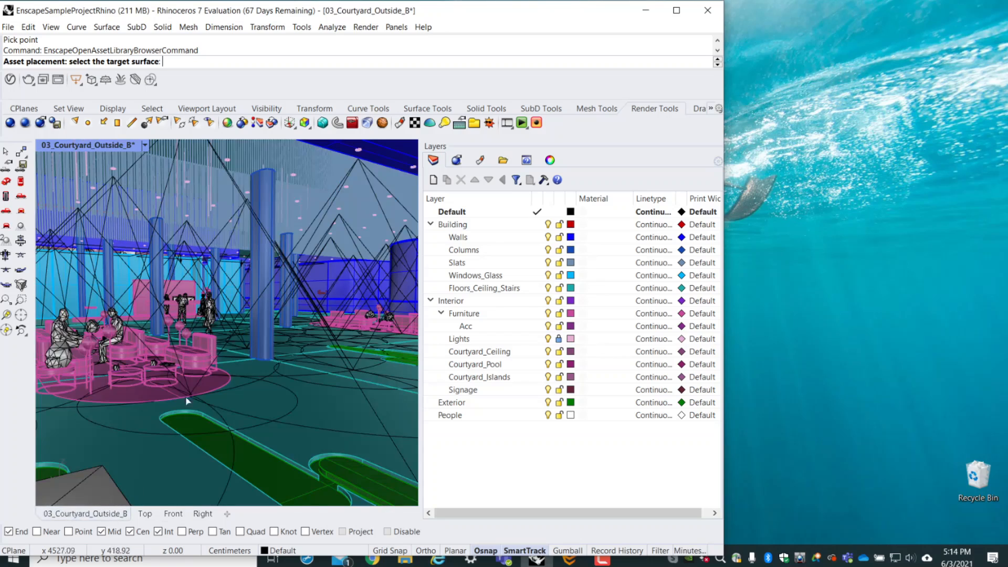
left_click_drag(411, 32, 711, 42)
left_click(267, 374)
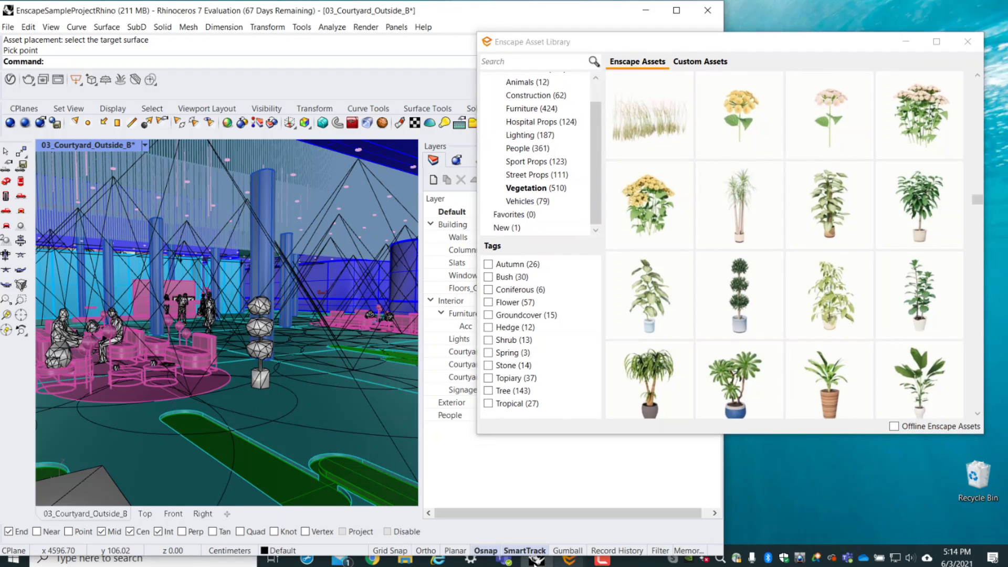
- Switch to the Enscape render window and walk through the foyer to the potted topiary beside the lounge seating
mouse_move(572, 558)
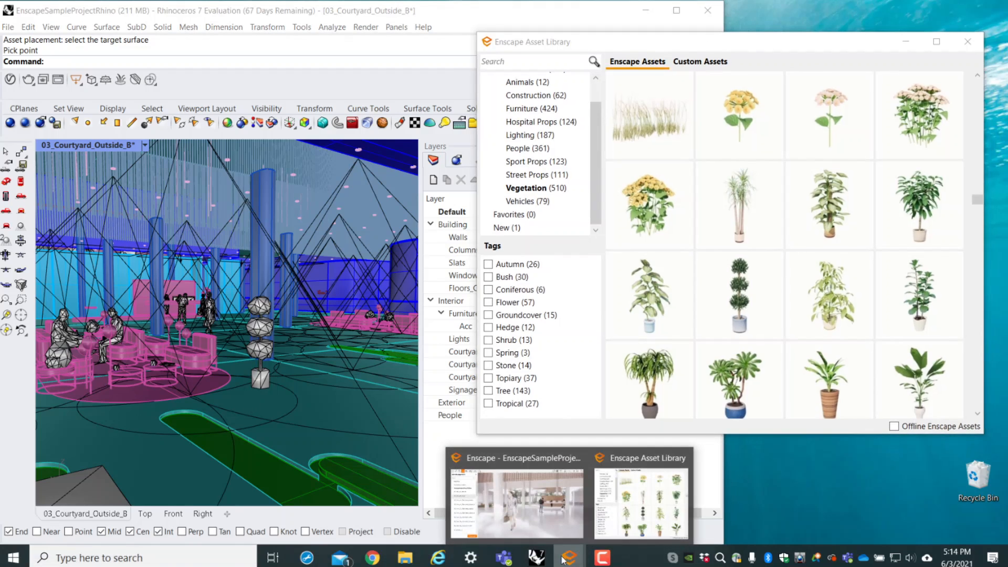
left_click(538, 521)
left_click_drag(539, 519, 60, 534)
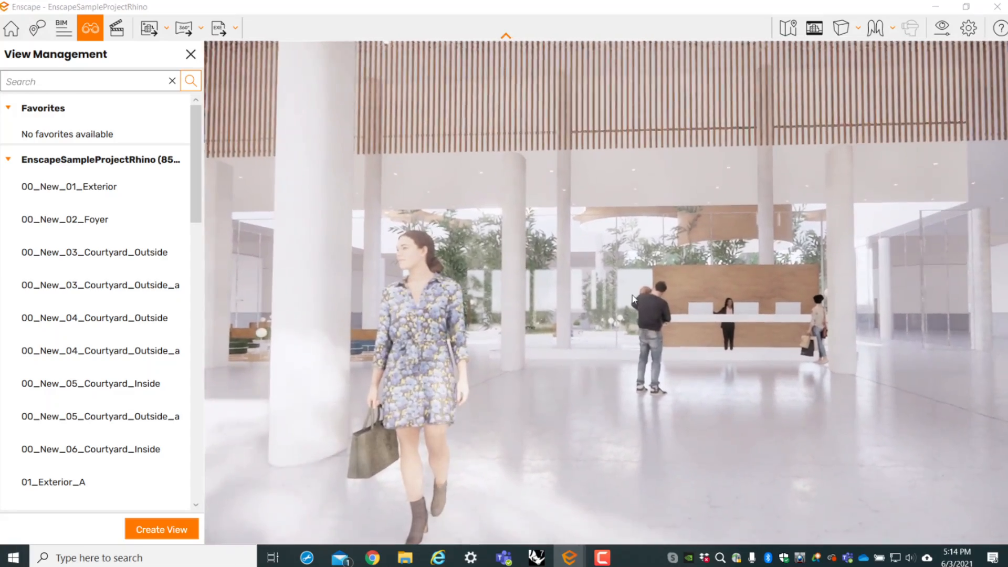
left_click(933, 7)
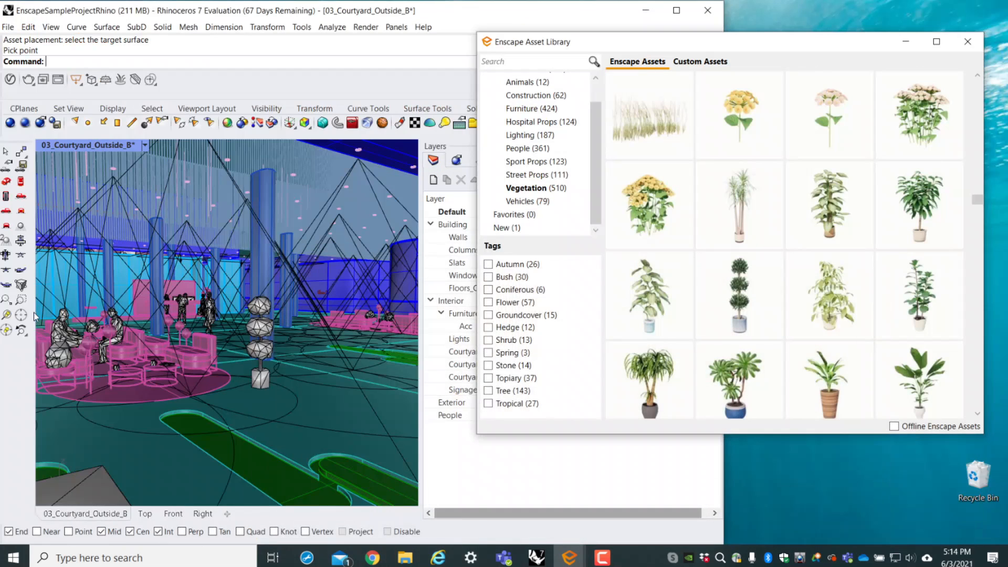
right_click_drag(272, 352, 281, 358)
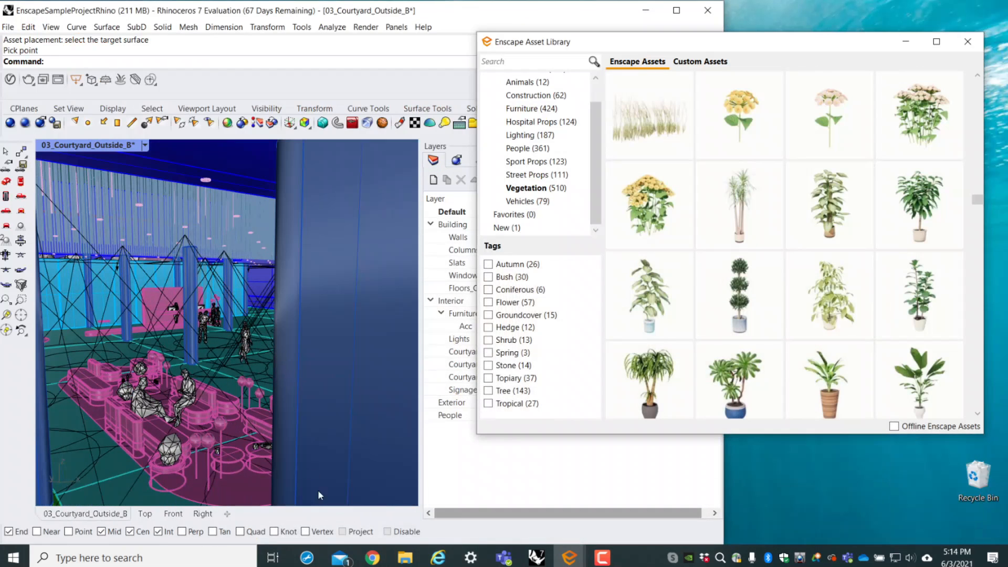
mouse_move(561, 558)
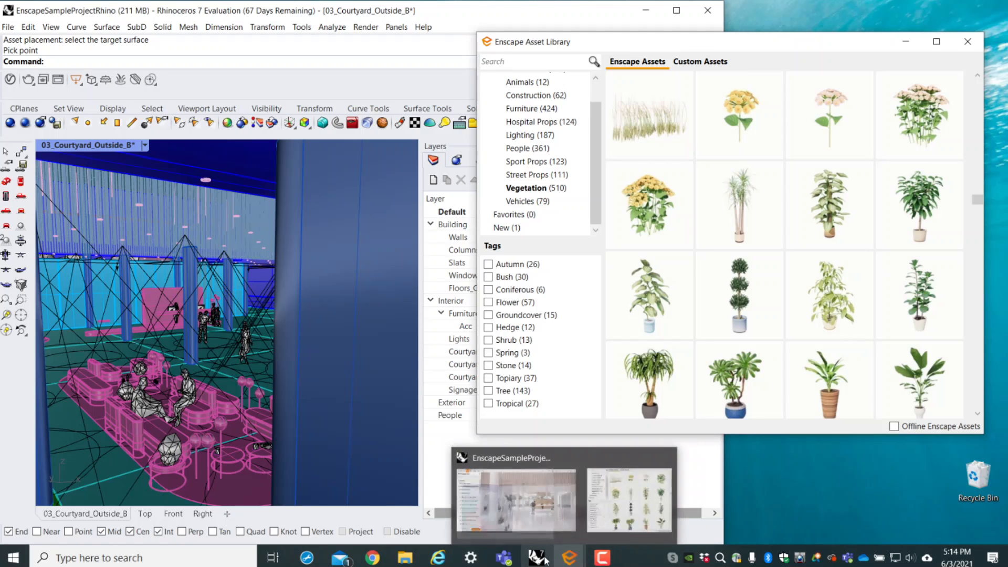
left_click(517, 502)
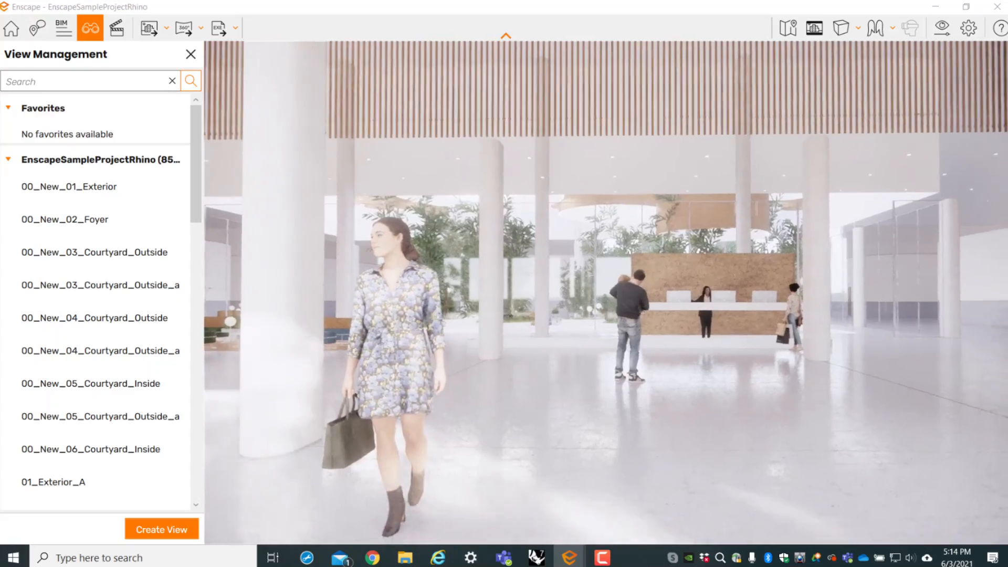
left_click_drag(603, 315, 527, 315)
key("w")
right_click_drag(648, 388, 708, 404)
left_click_drag(707, 407, 657, 481)
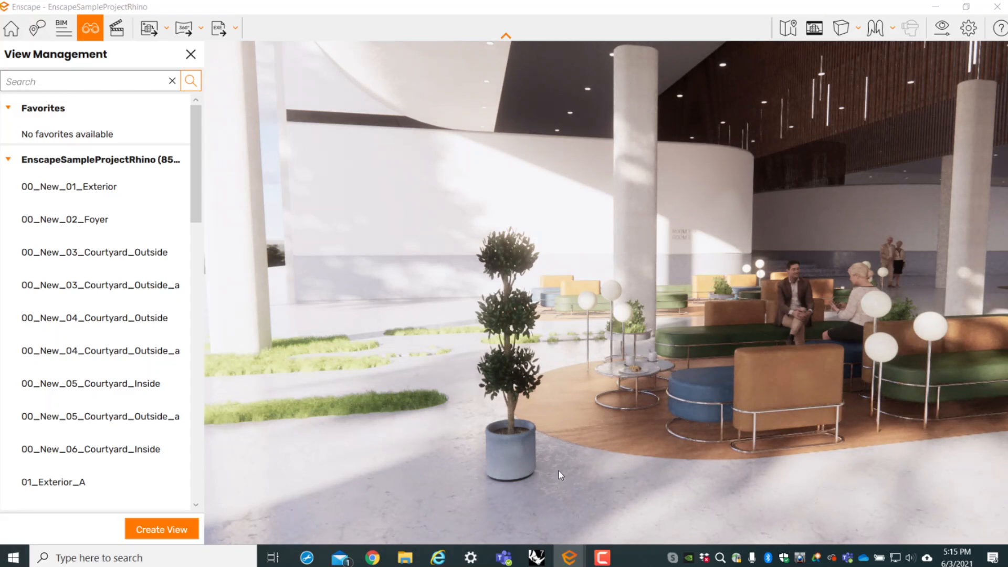
- Examine the potted topiary in the rendering up close and from a distance
key("w")
left_click_drag(544, 466, 622, 466)
right_click_drag(622, 465, 515, 397)
scroll(514, 364, "down", 2)
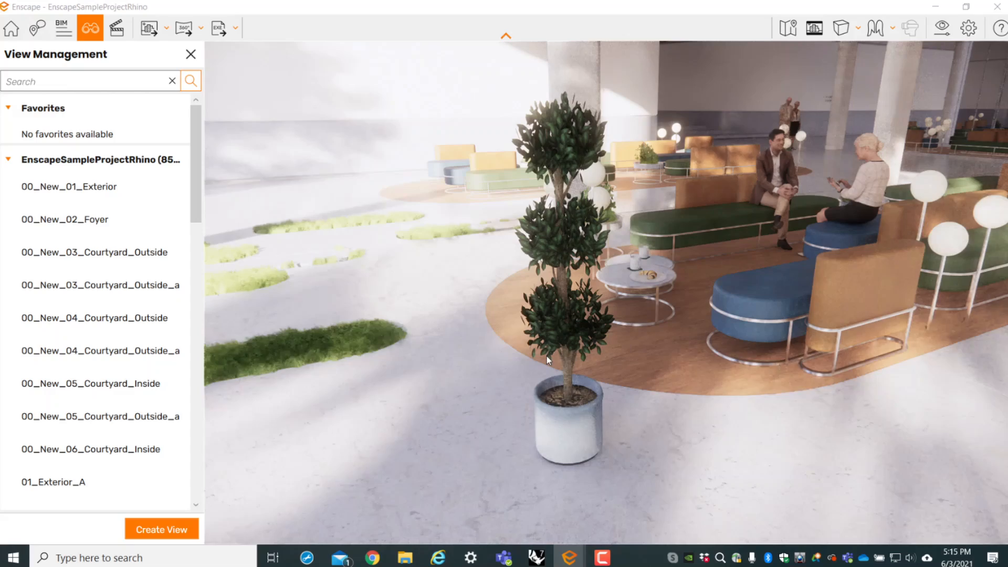
right_click_drag(546, 356, 512, 358)
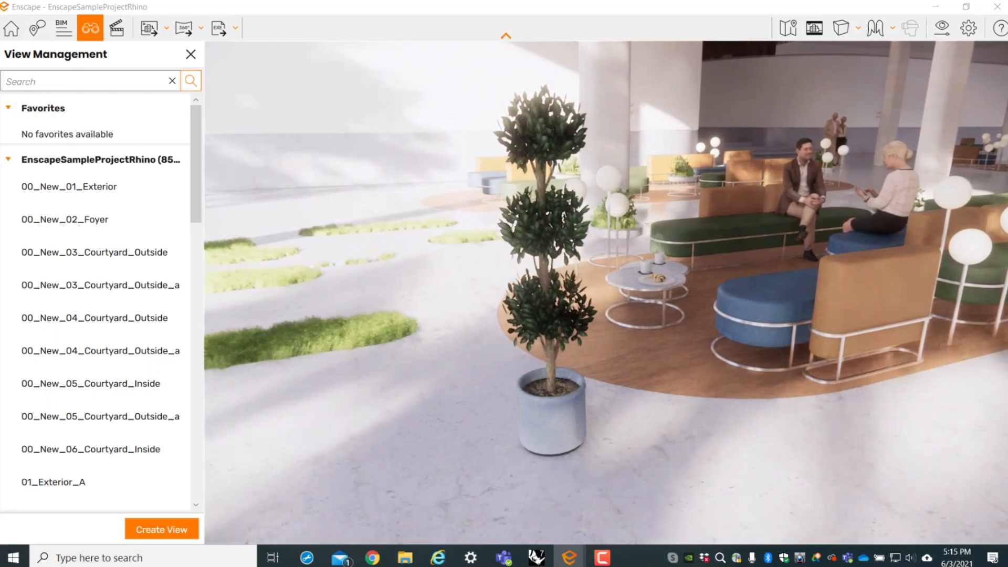
scroll(603, 362, "down", 3)
right_click_drag(603, 362, 618, 344)
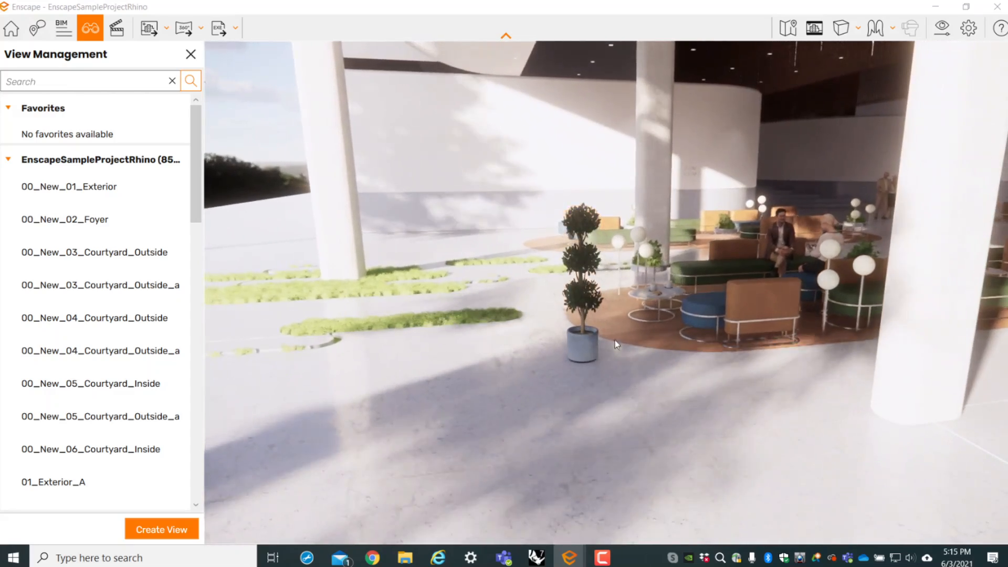
- Return to the Enscape Asset Library and browse the Vehicles and Furniture categories
left_click(943, 11)
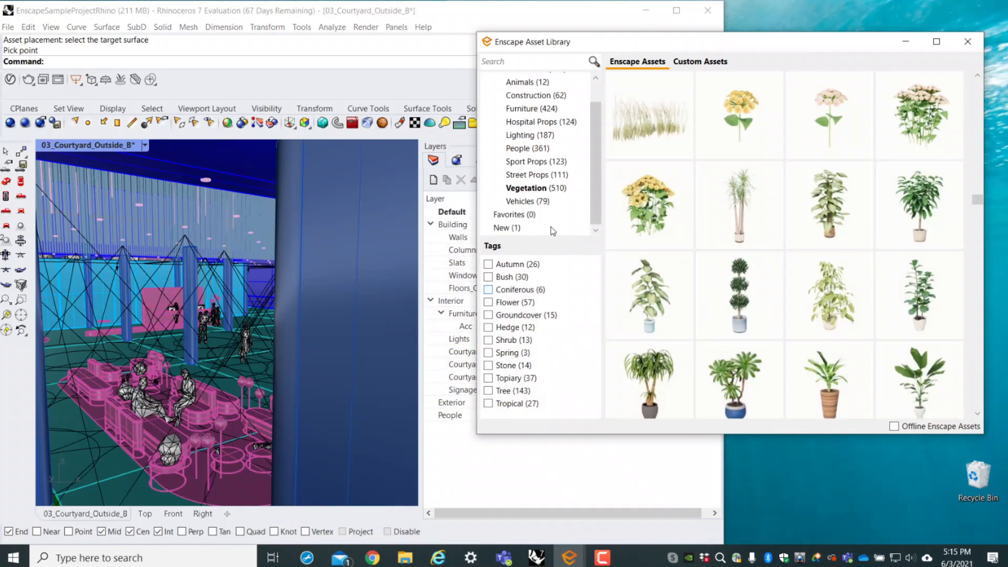
left_click(533, 203)
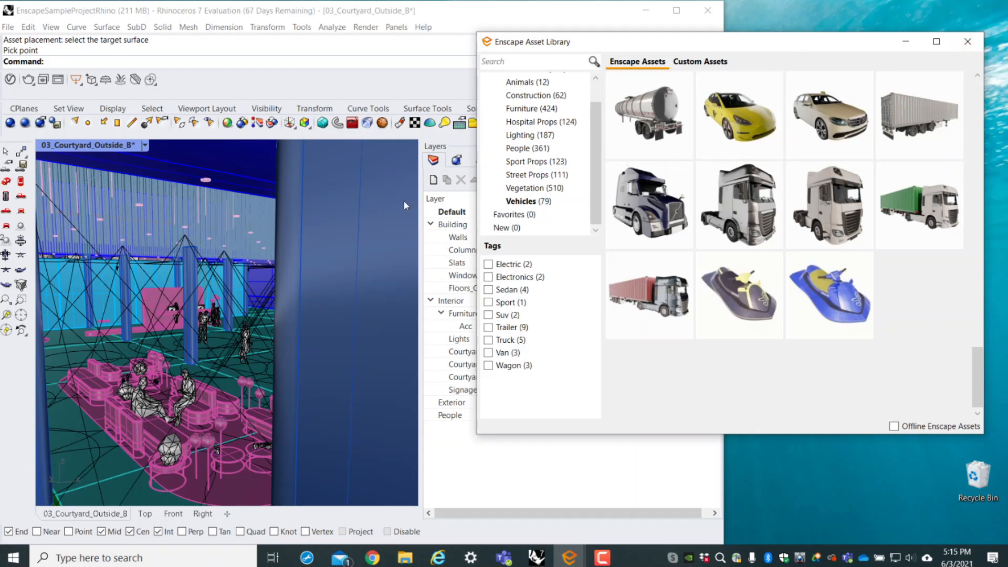
left_click(522, 110)
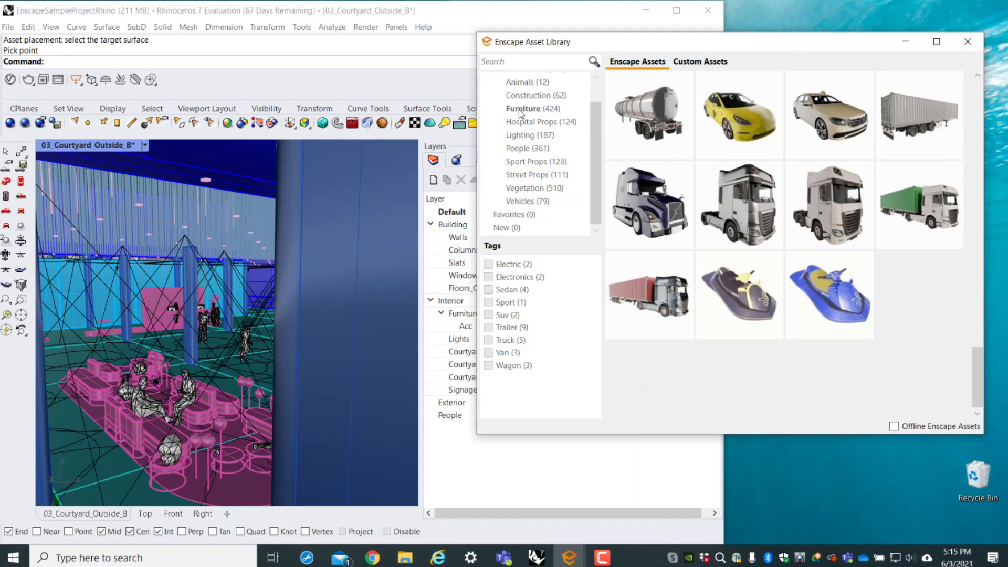
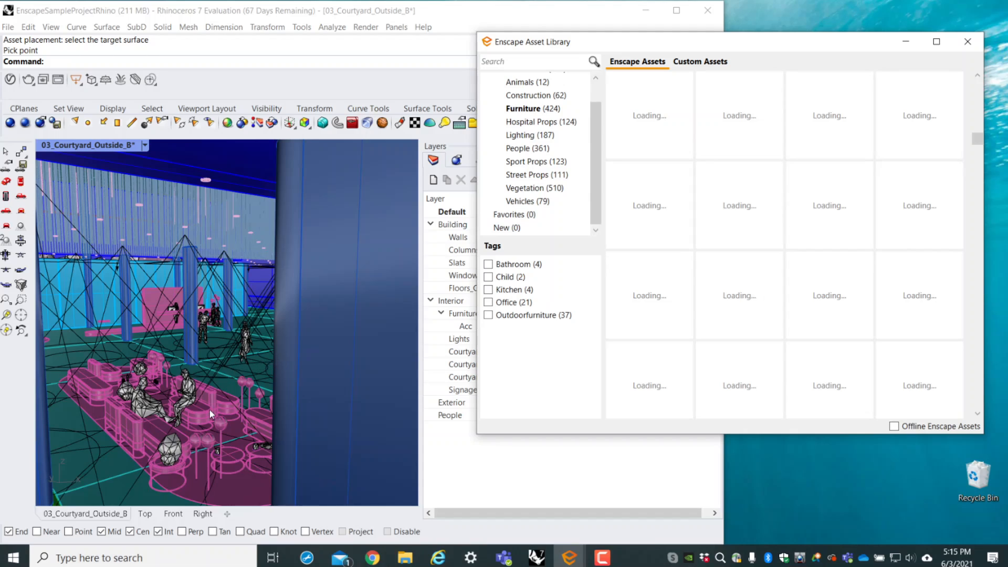
- Close the Enscape Asset Library and maximize the Rhino window, showing more of the courtyard in the 03_Courtyard_Outside_B view
left_click(228, 255)
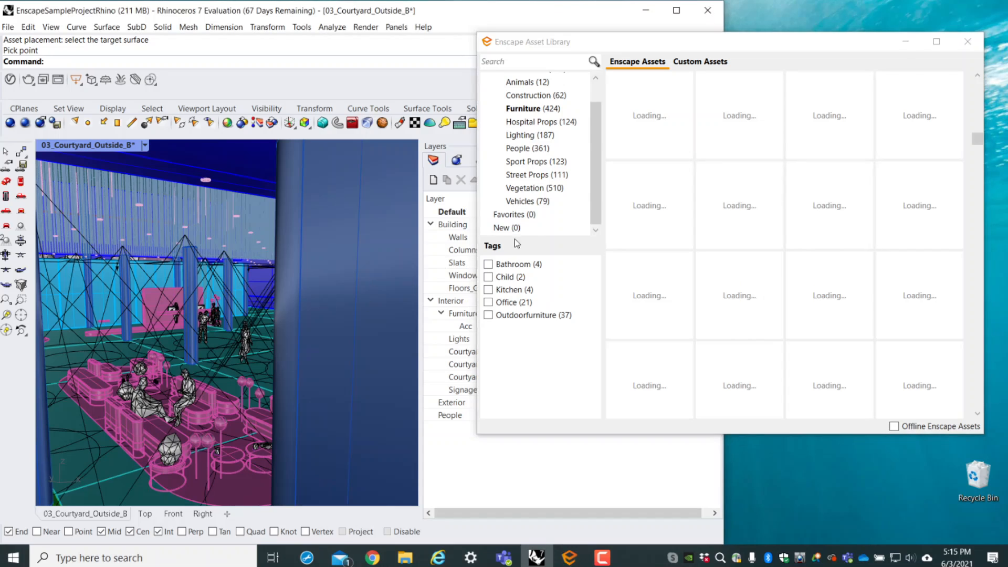
left_click(614, 239)
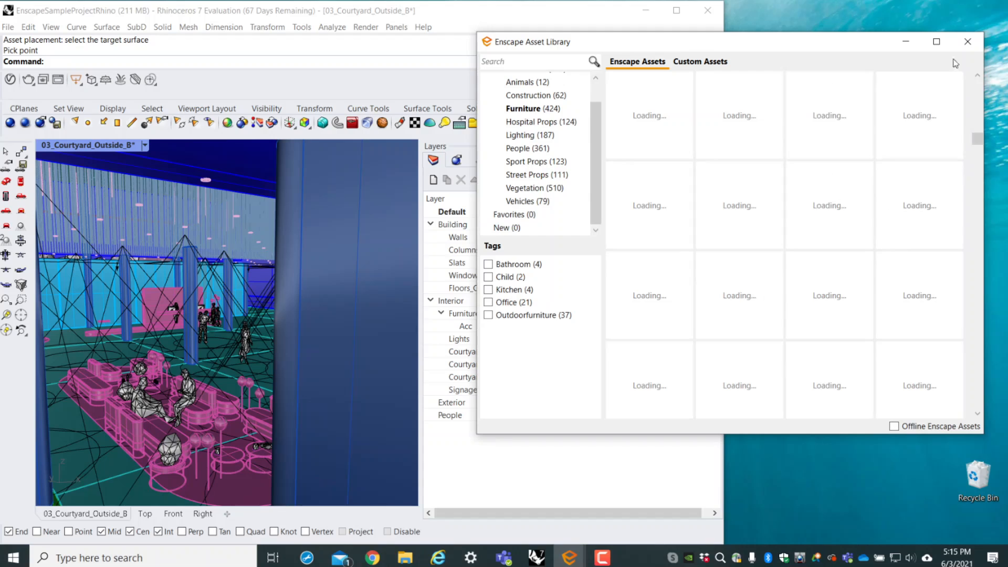
left_click(975, 34)
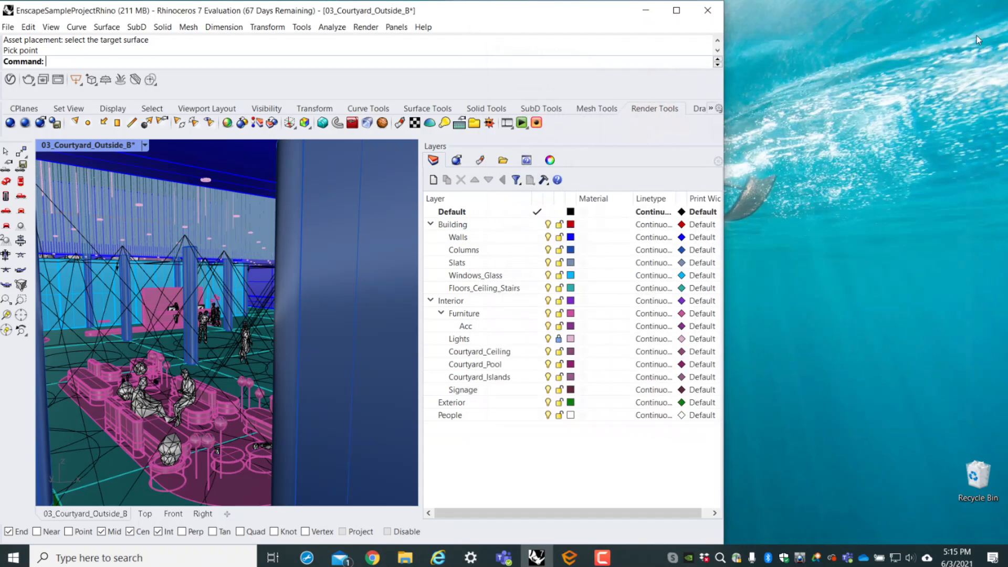
double_click(513, 7)
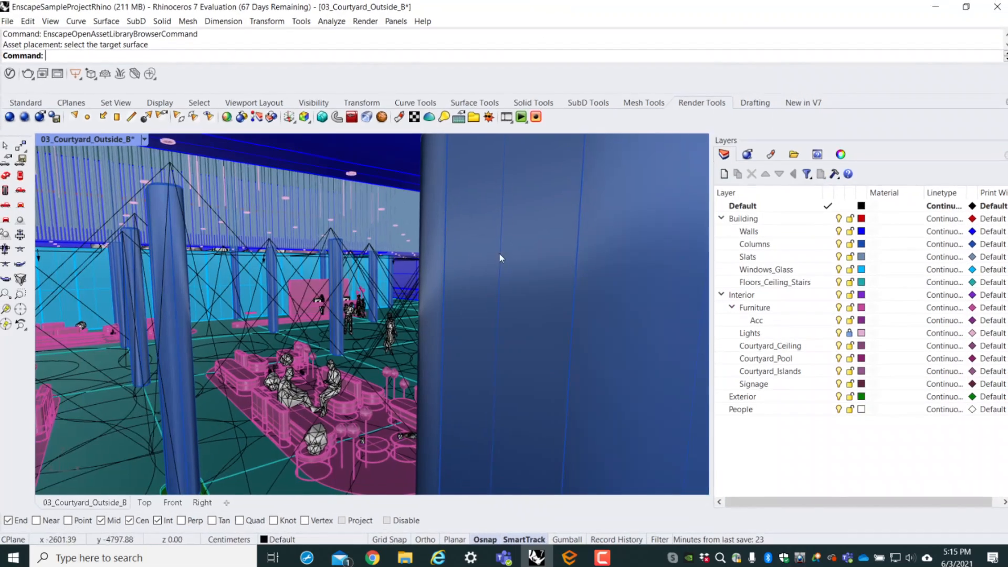
scroll(433, 334, "down", 5)
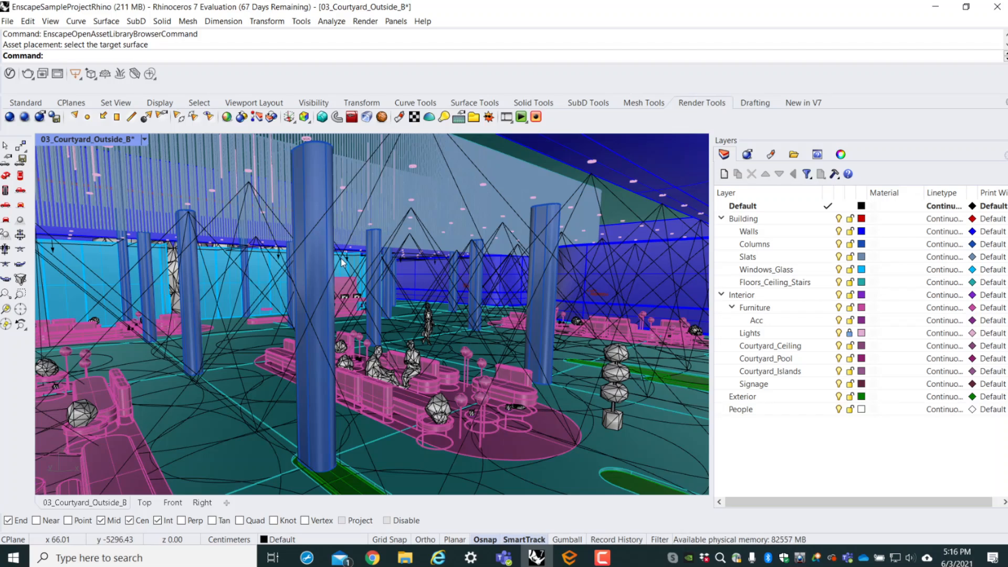
- Open the Enscape material editor with EnscapeOpenMaterialEditorCommand, look through the project's material list, and close the editor
type("Enscape")
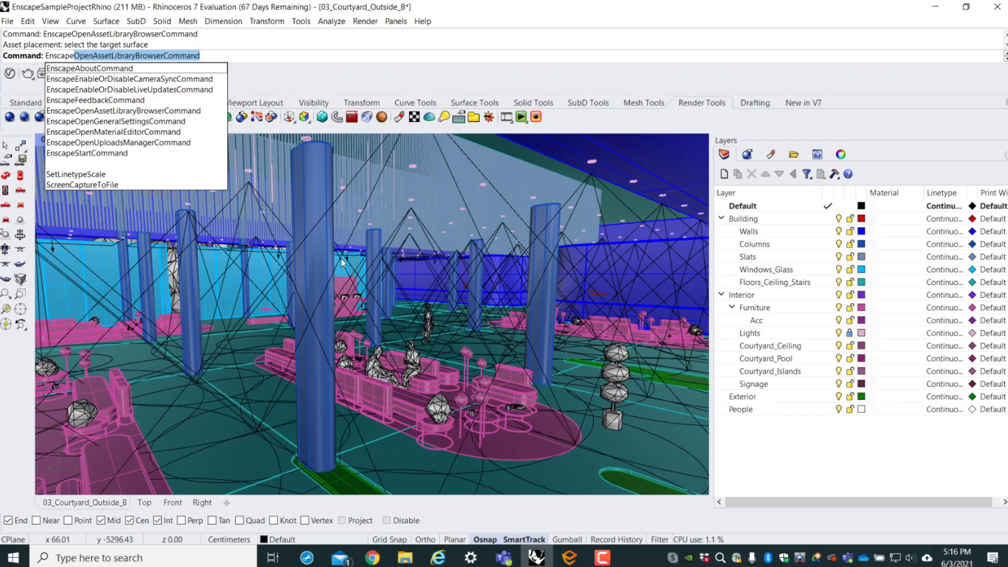
type("mater")
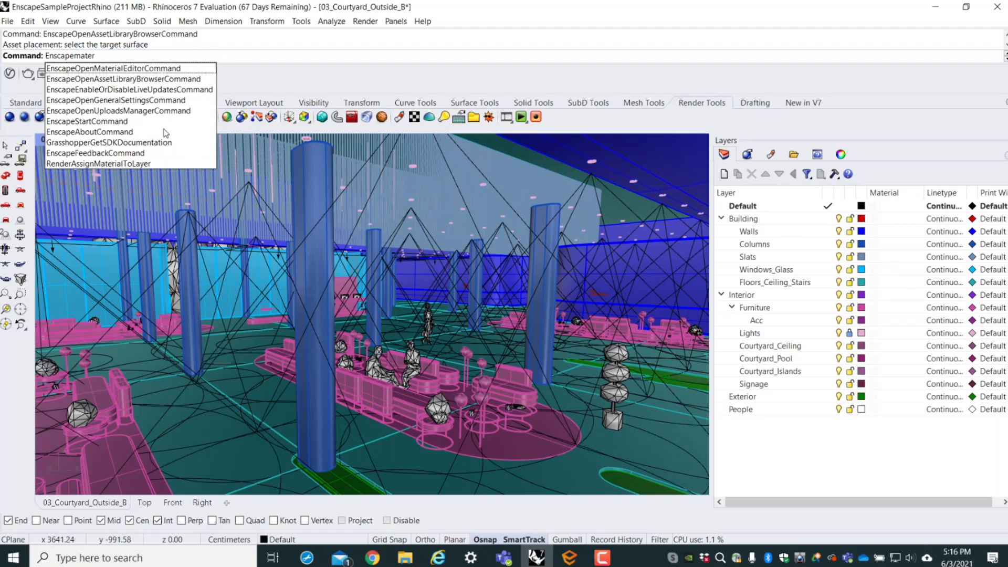
key("Return")
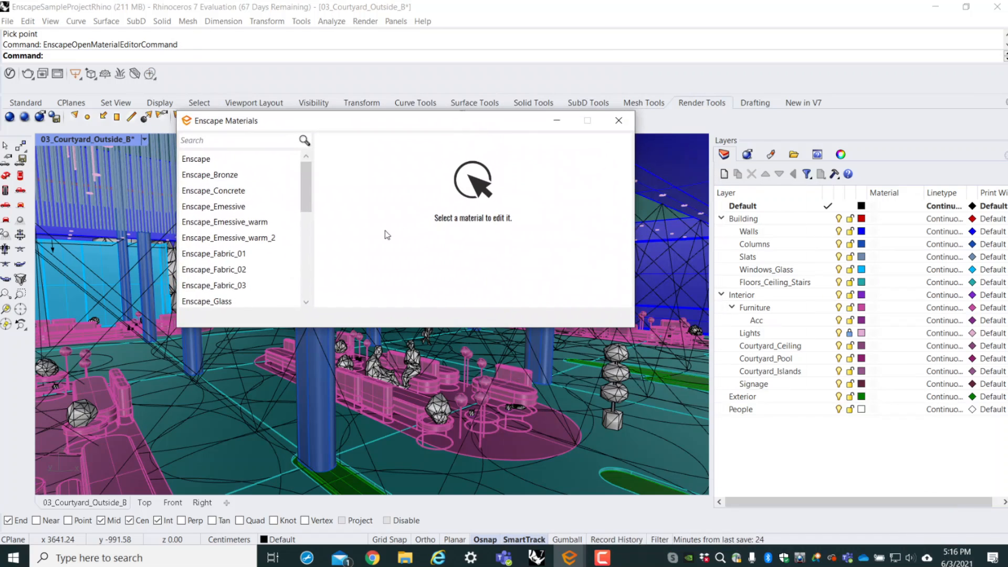
scroll(238, 256, "down", 5)
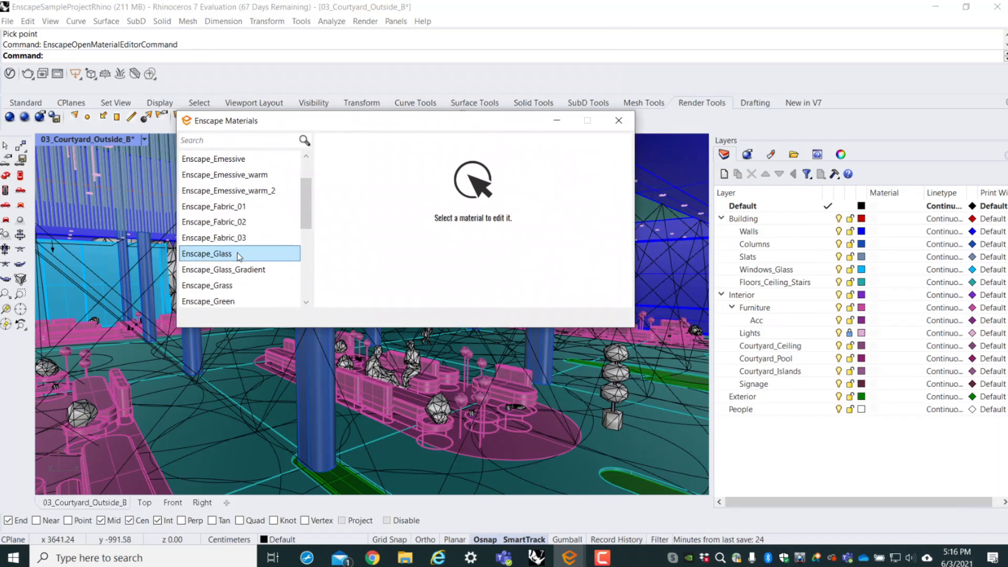
left_click(225, 437)
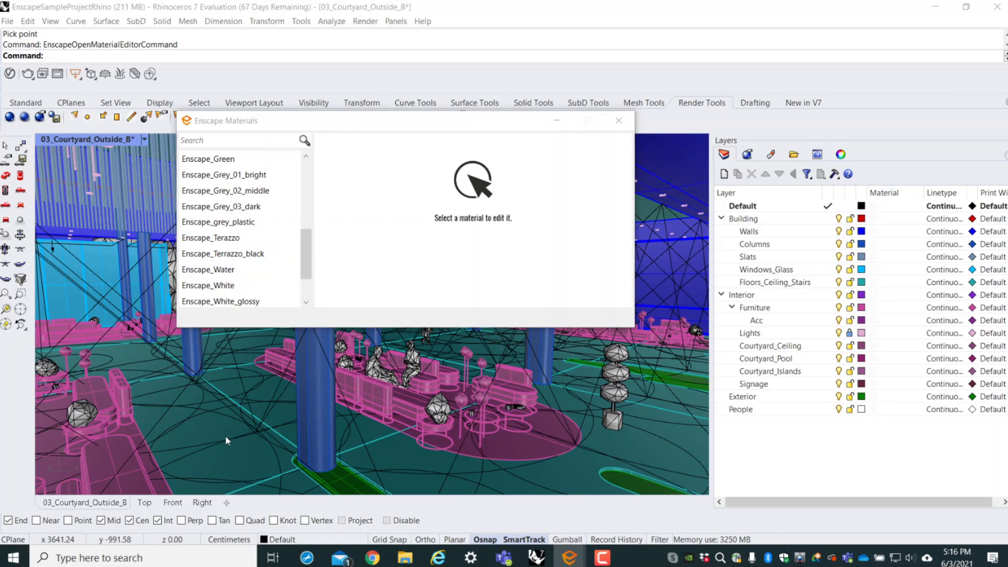
left_click(619, 120)
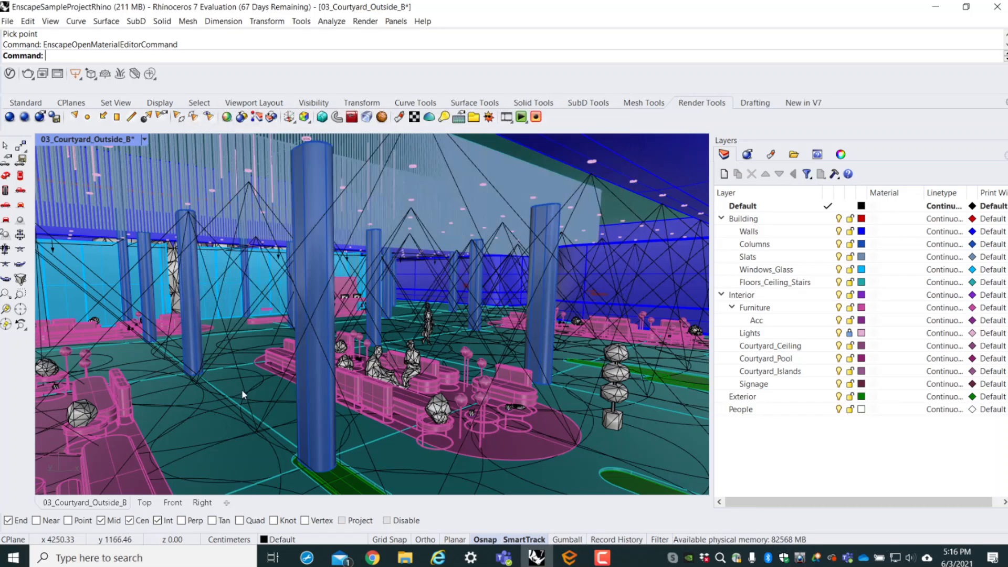
- Select the courtyard floor in the 03_Courtyard_Outside_B view and show its assigned material in Rhino's material settings
left_click(266, 391)
left_click(359, 458)
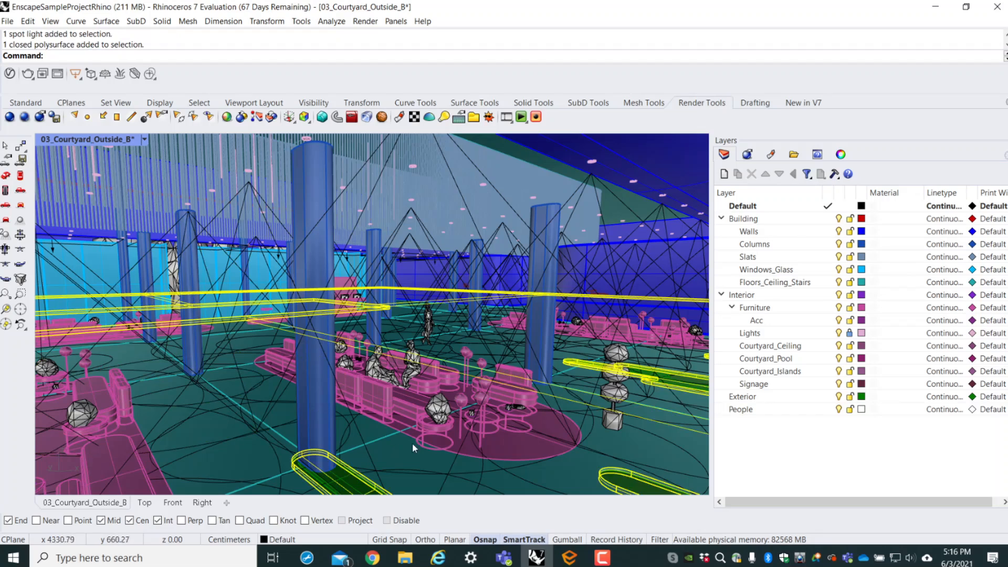
left_click(771, 155)
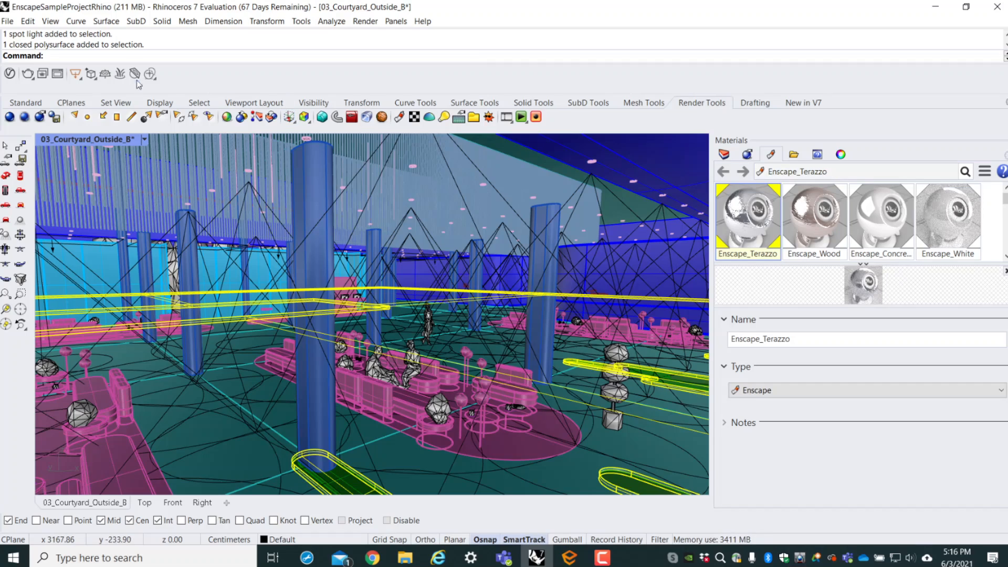
- Run EnscapeOpenMaterialEditorCommand and open the Enscape_Terazzo material for editing
type("Enscape")
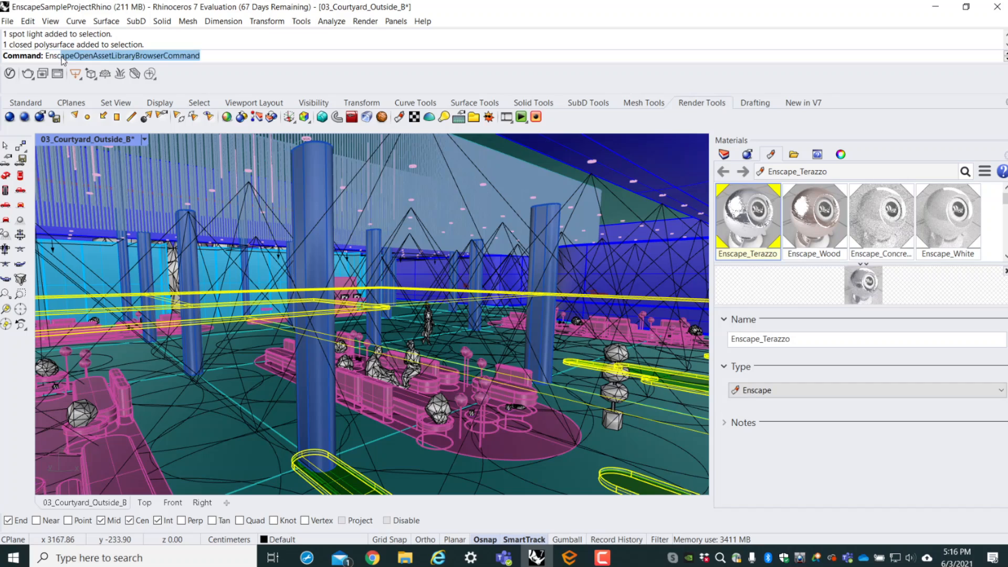
type("m")
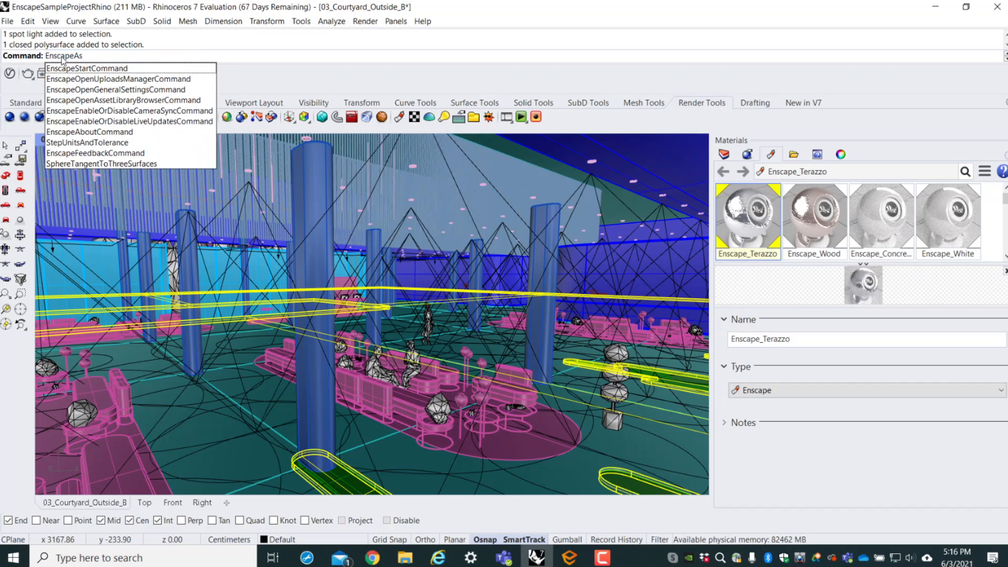
type("ater")
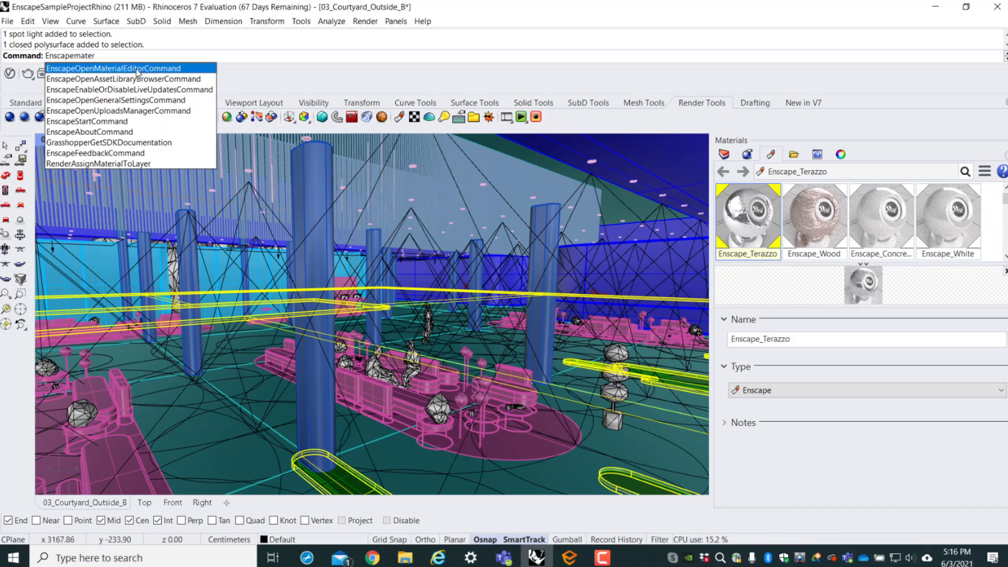
key("Return")
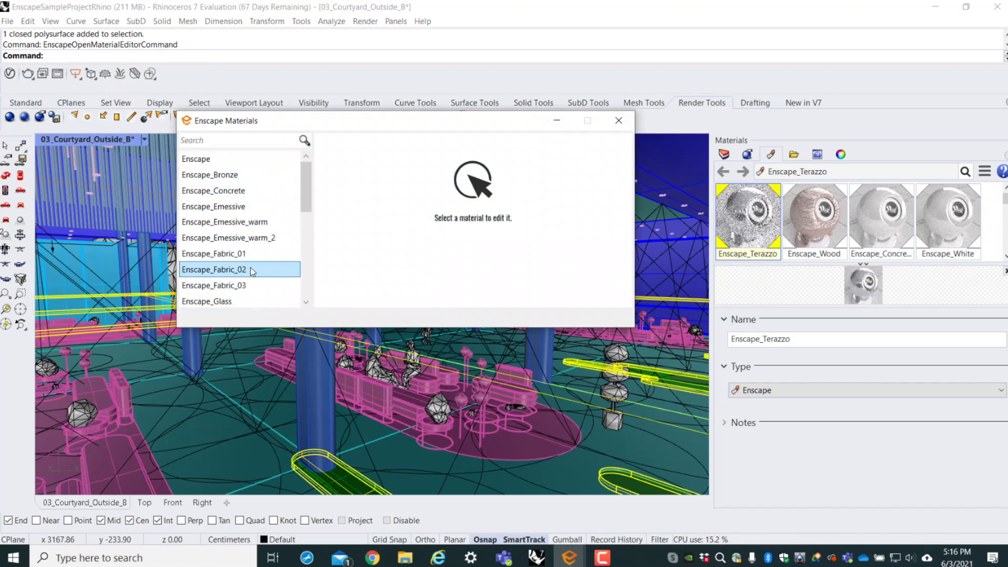
scroll(251, 278, "down", 3)
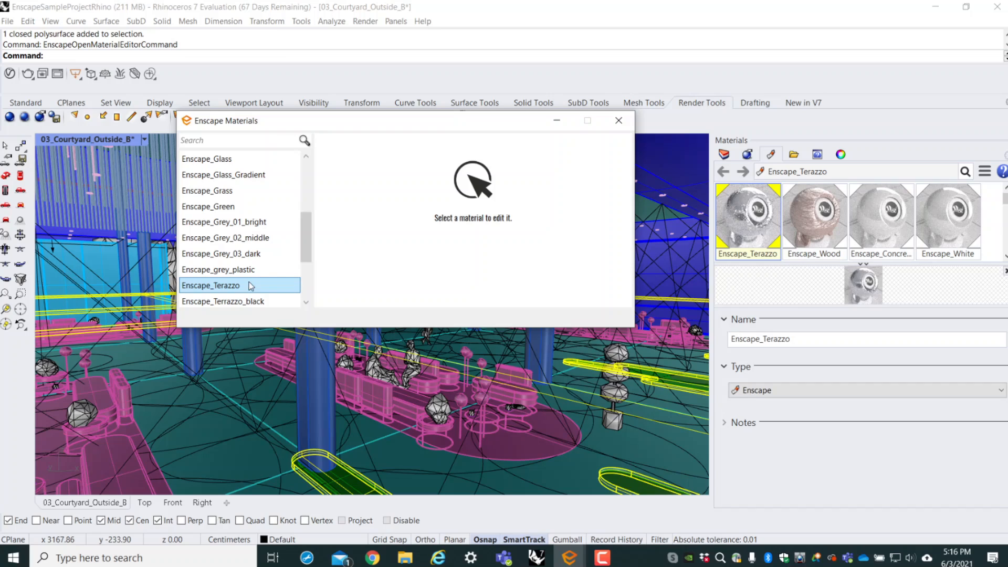
left_click(251, 290)
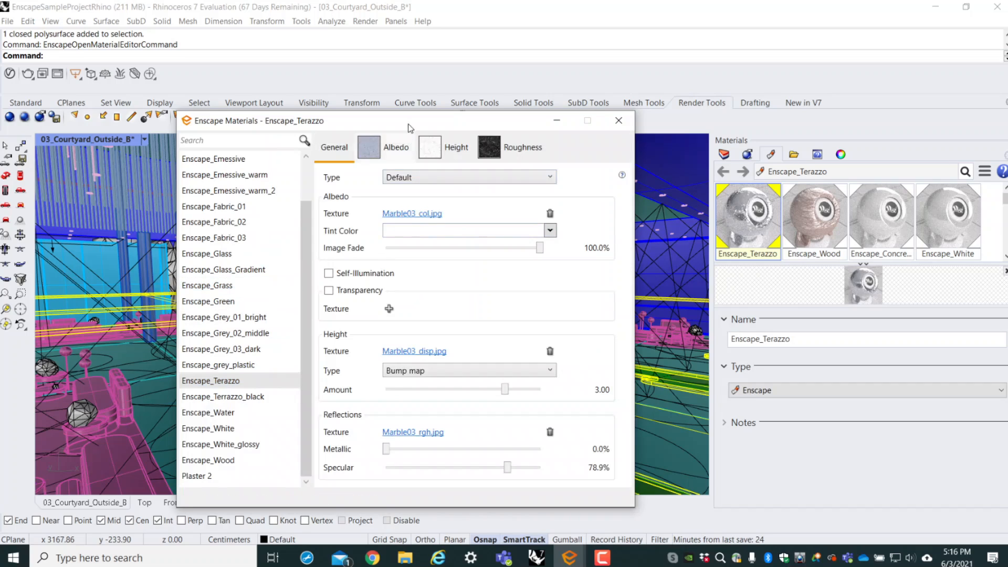
- Set the albedo tint color of the Enscape_Terazzo material to a salmon red
left_click_drag(402, 121, 307, 59)
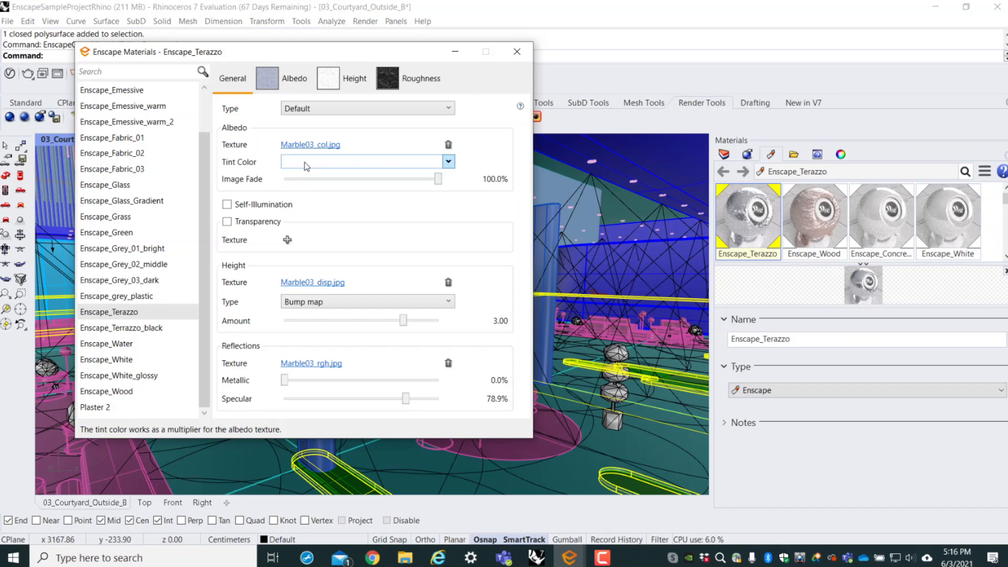
left_click(448, 162)
left_click(405, 227)
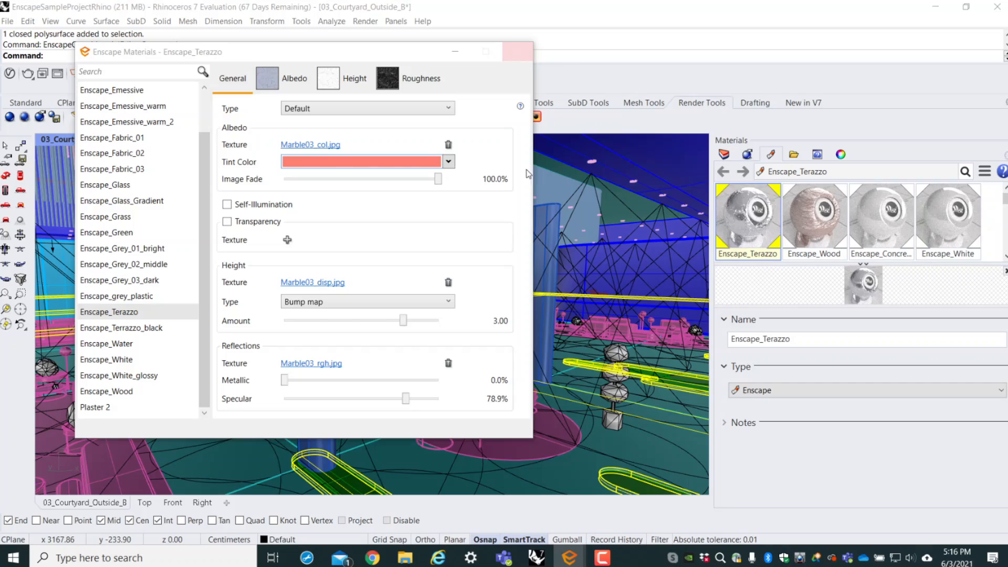
- Switch to the Enscape render window and look around the foyer to check the floor's red tint
left_click(574, 559)
left_click(571, 557)
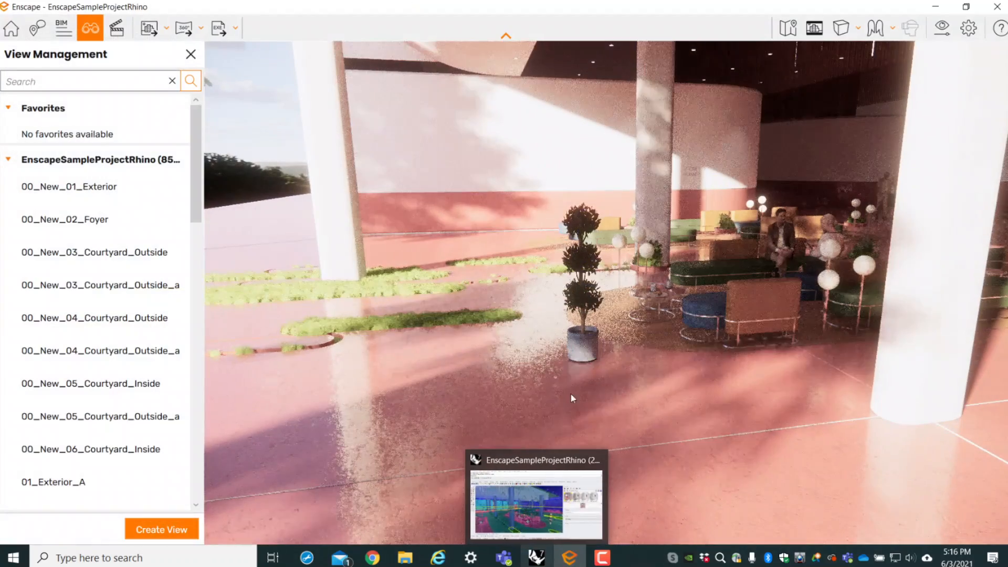
left_click_drag(504, 420, 735, 420)
left_click_drag(531, 449, 526, 455)
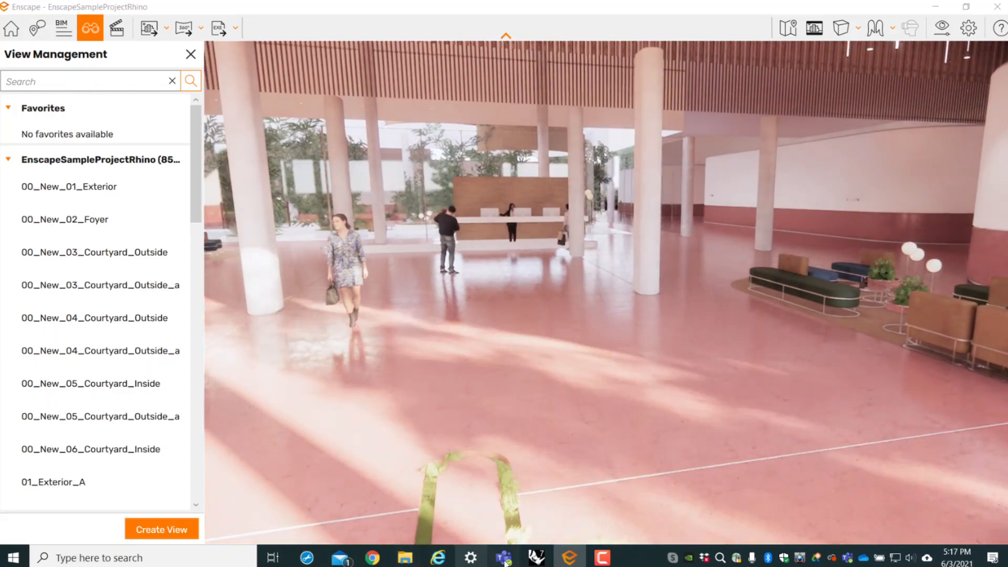
- Switch back to Rhino and reopen the Enscape_Terazzo material in the Enscape material editor
left_click(536, 557)
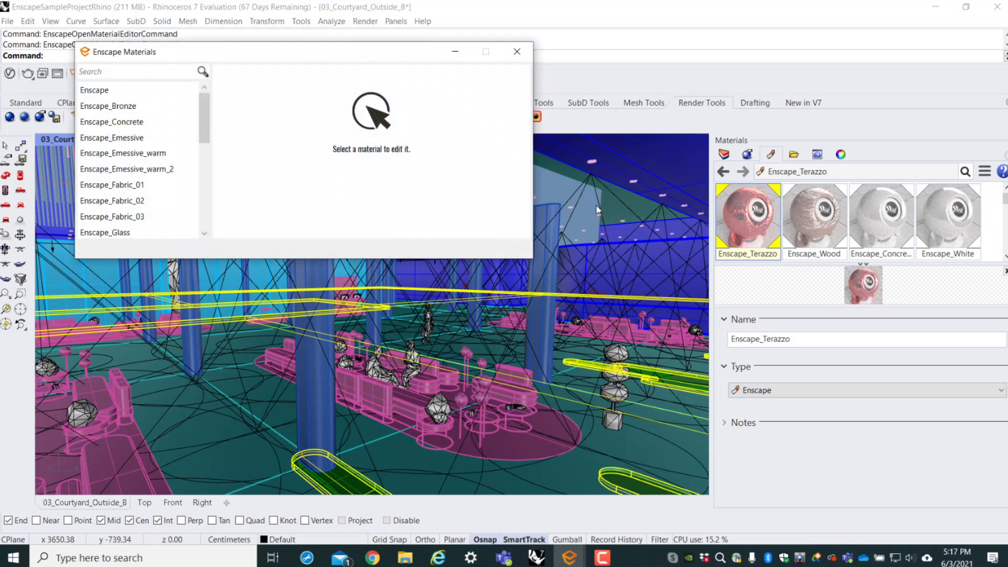
scroll(109, 150, "down", 1)
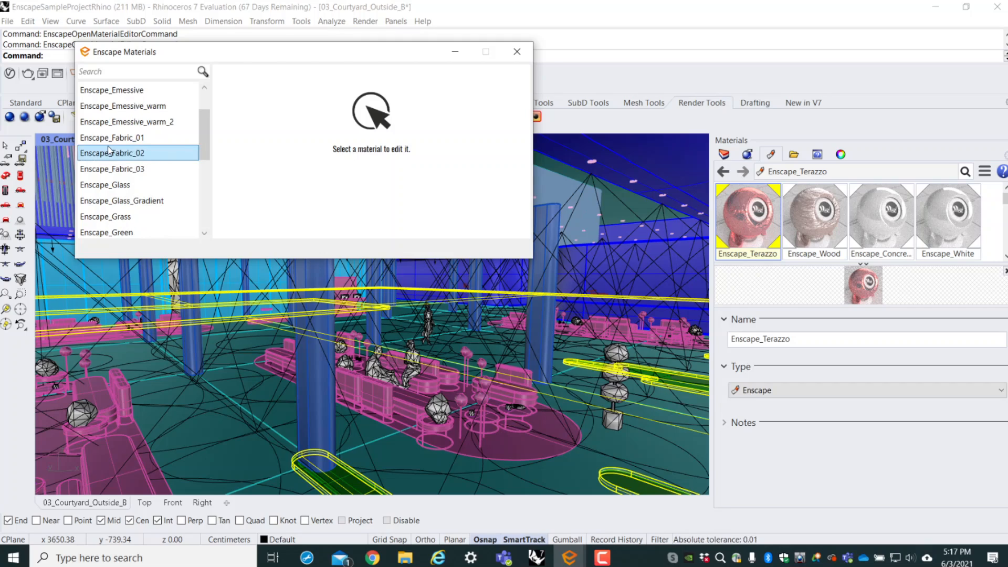
scroll(109, 150, "down", 3)
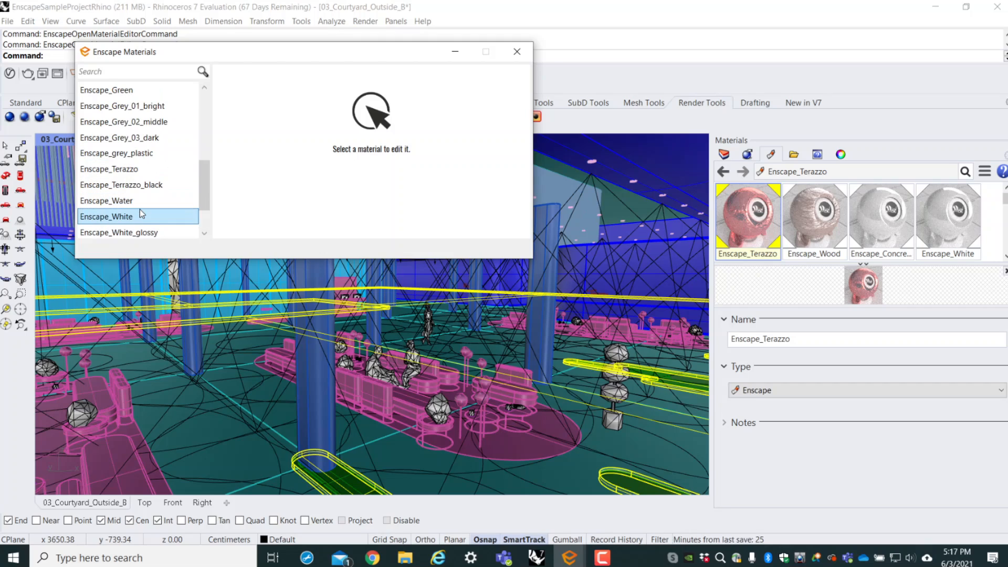
left_click(184, 173)
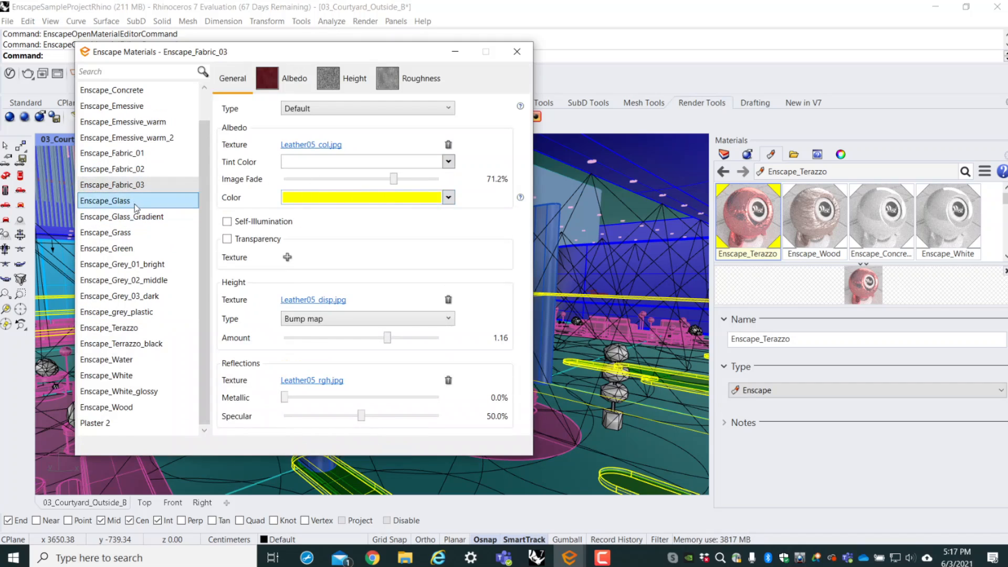
left_click(146, 330)
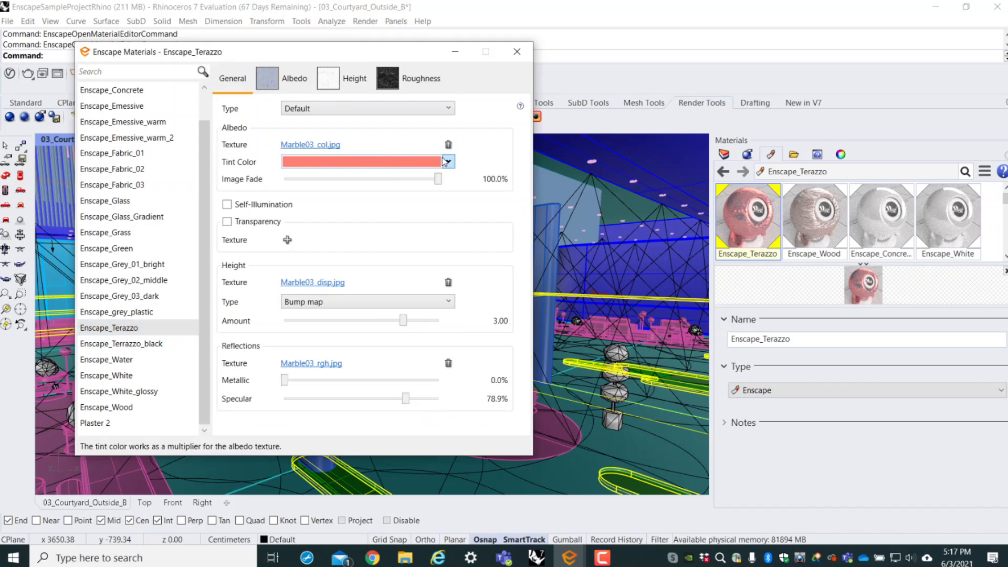
- Try a brightness of 62% on the Marble03_col.jpg albedo texture and restore it to 100%
left_click(315, 147)
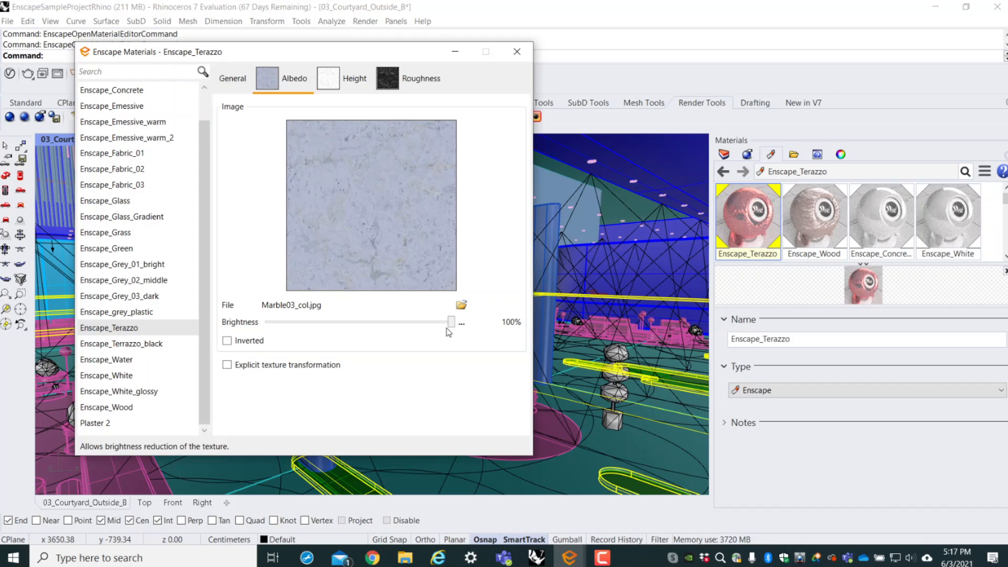
left_click(379, 323)
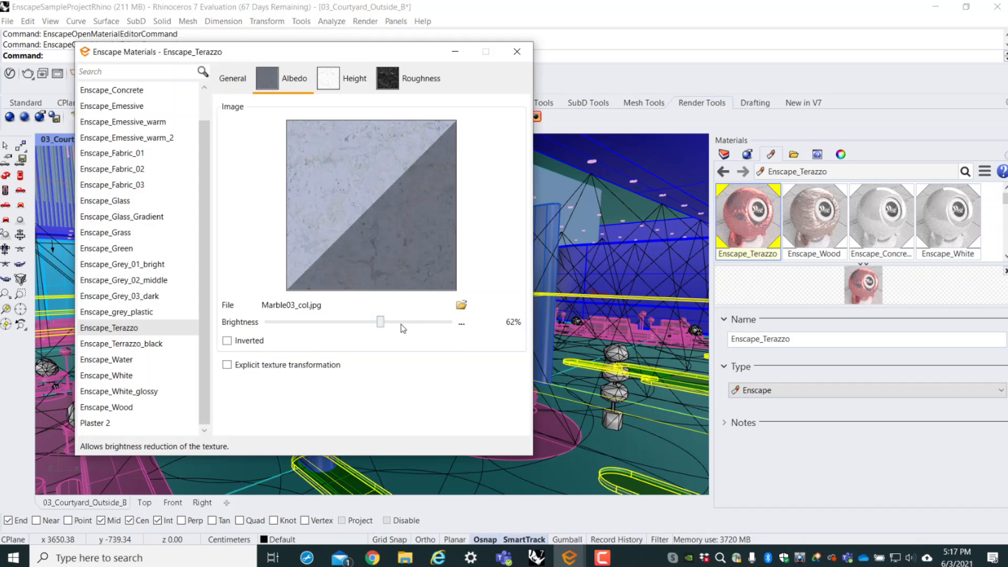
left_click_drag(384, 323, 451, 322)
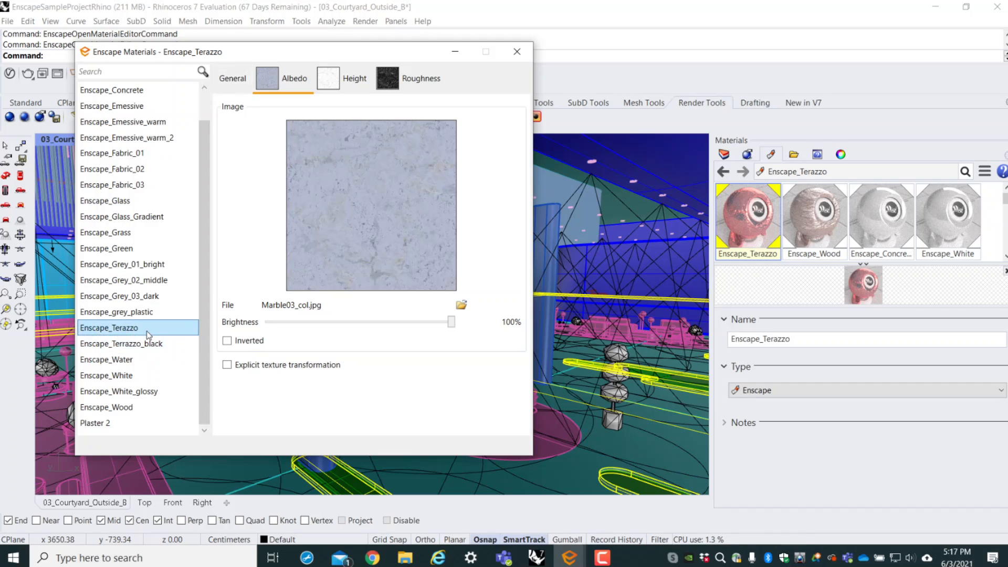
- Set the Enscape_Terazzo bump map amount to 10.00, close the material editor, and inspect the floor relief up close in the Enscape render window
left_click(233, 78)
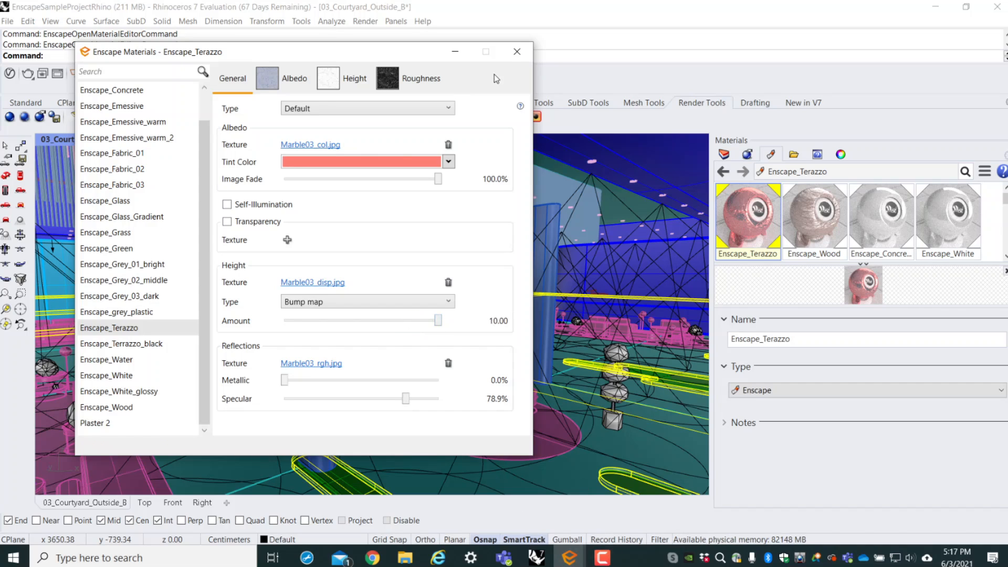
left_click(516, 51)
left_click(569, 557)
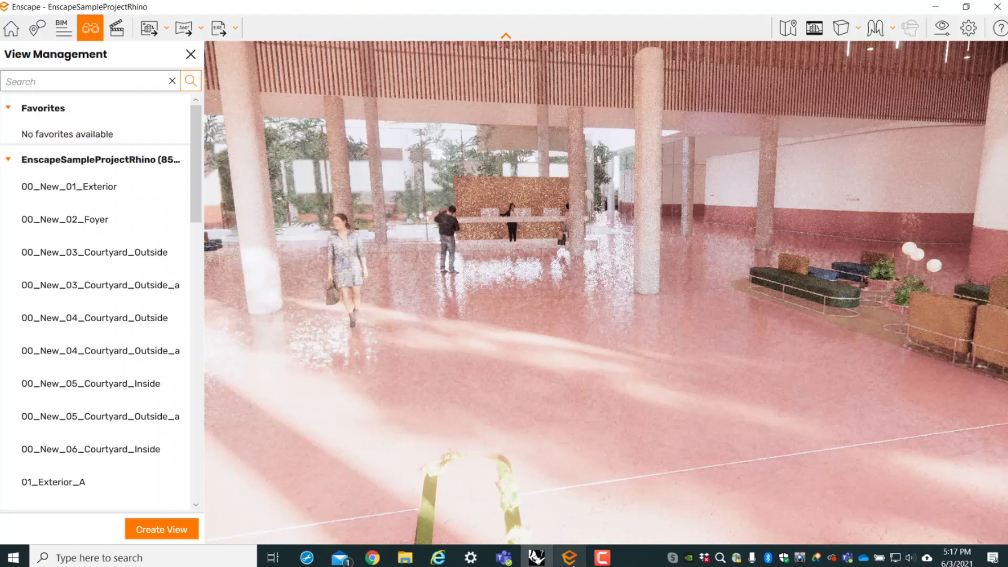
scroll(610, 411, "up", 5)
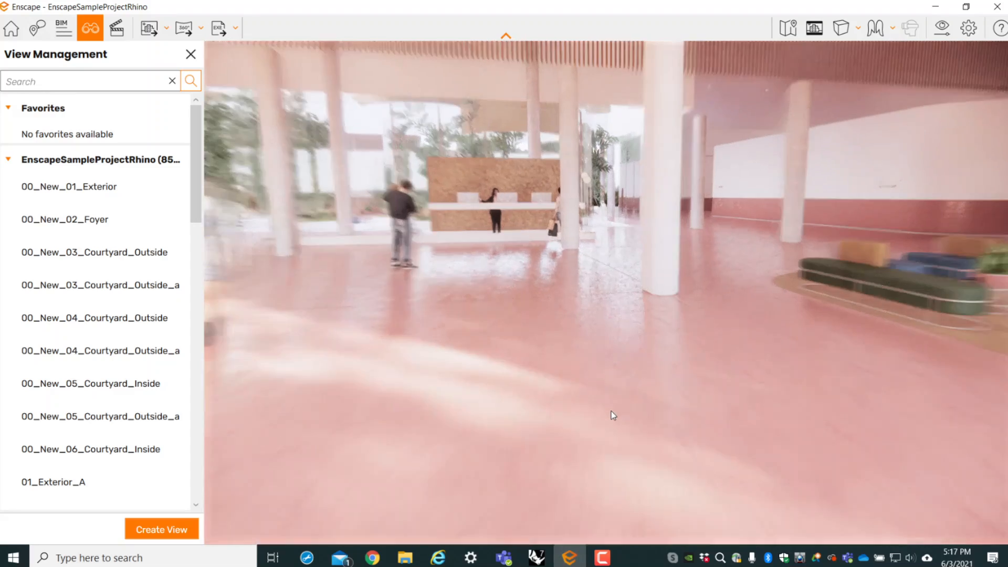
left_click_drag(574, 483, 473, 527)
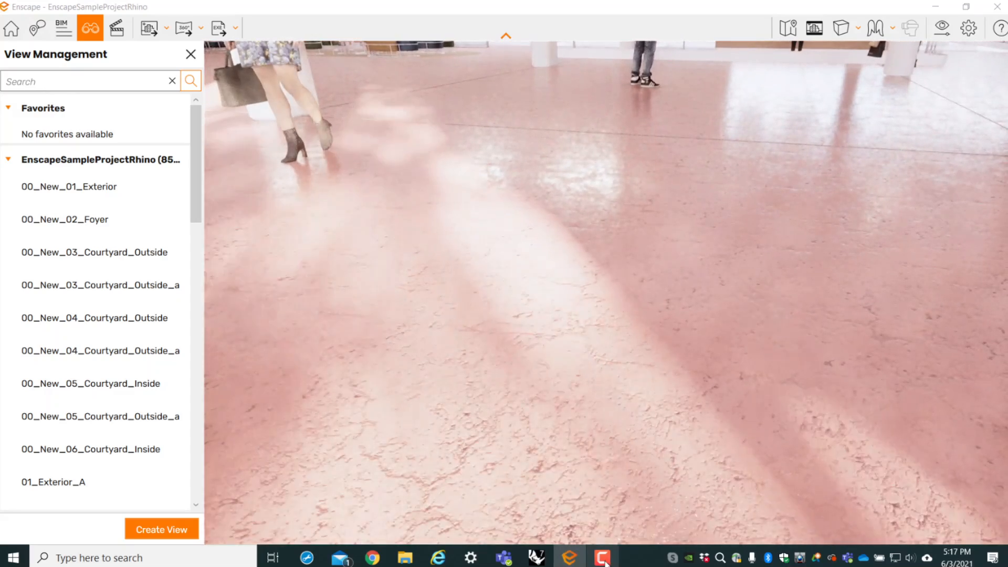
- Reopen Enscape_Terazzo in Rhino's Enscape material editor, set its metallic value to 100%, and inspect the floor in the Enscape render window
mouse_move(604, 562)
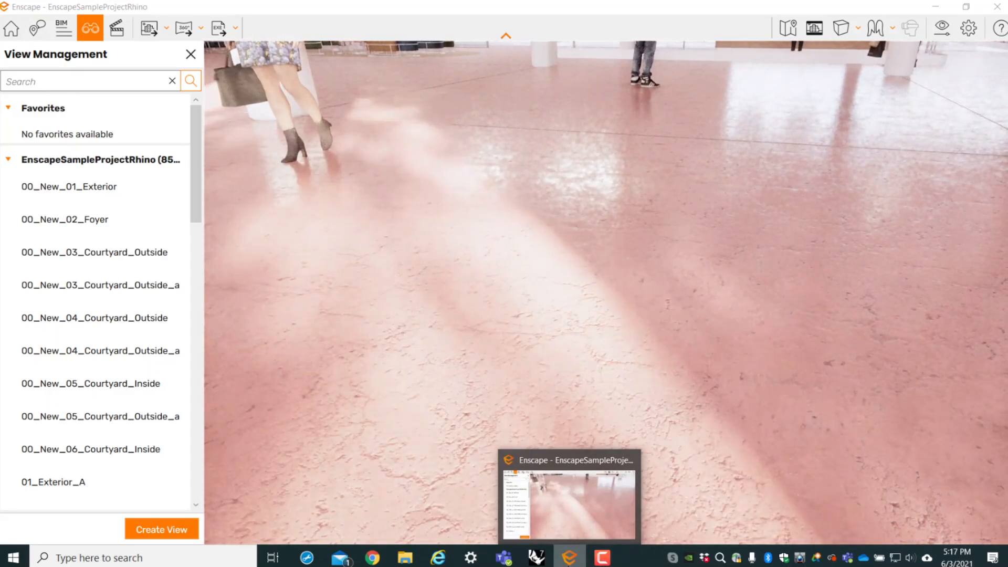
left_click(934, 6)
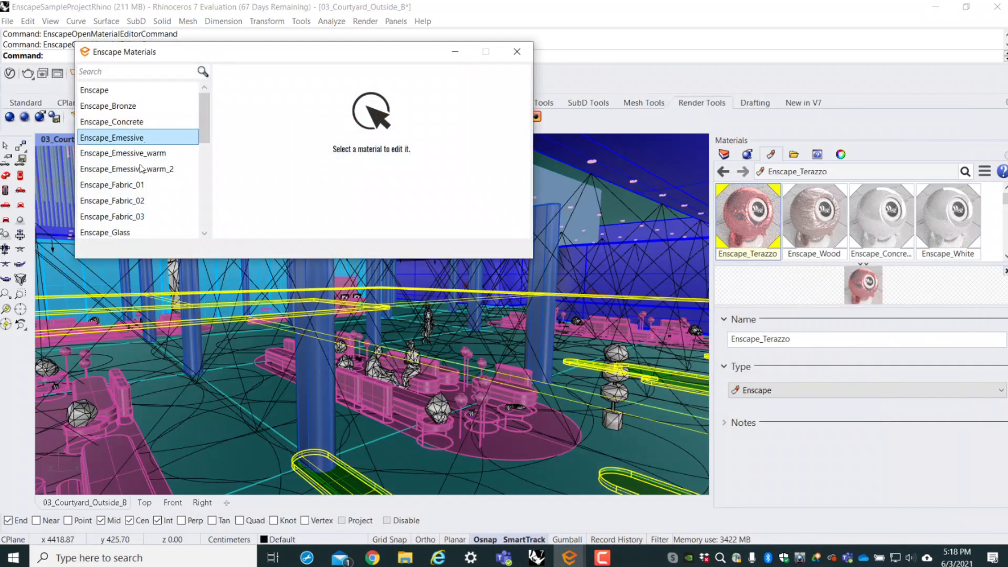
scroll(135, 203, "down", 3)
scroll(135, 204, "down", 1)
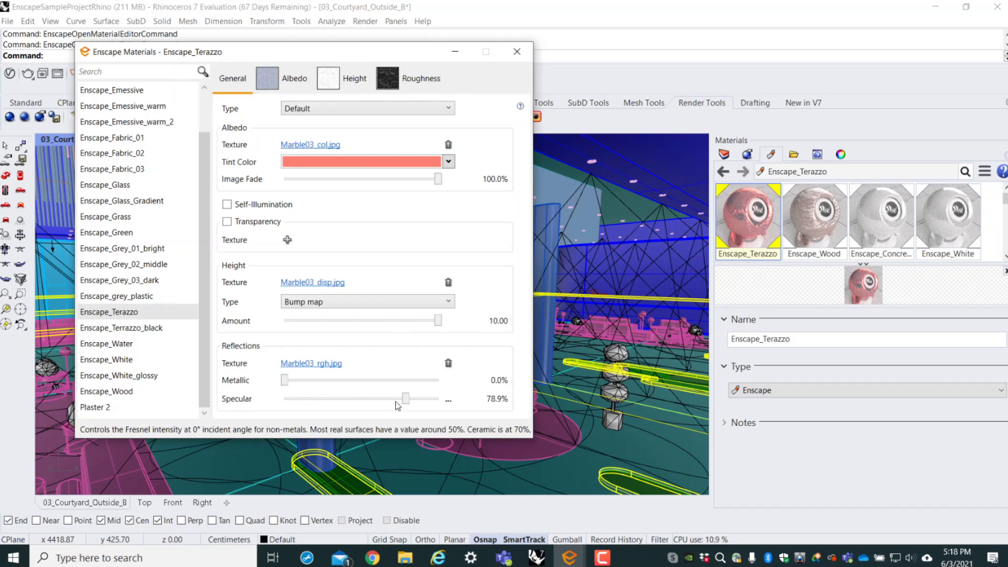
left_click_drag(284, 383, 439, 381)
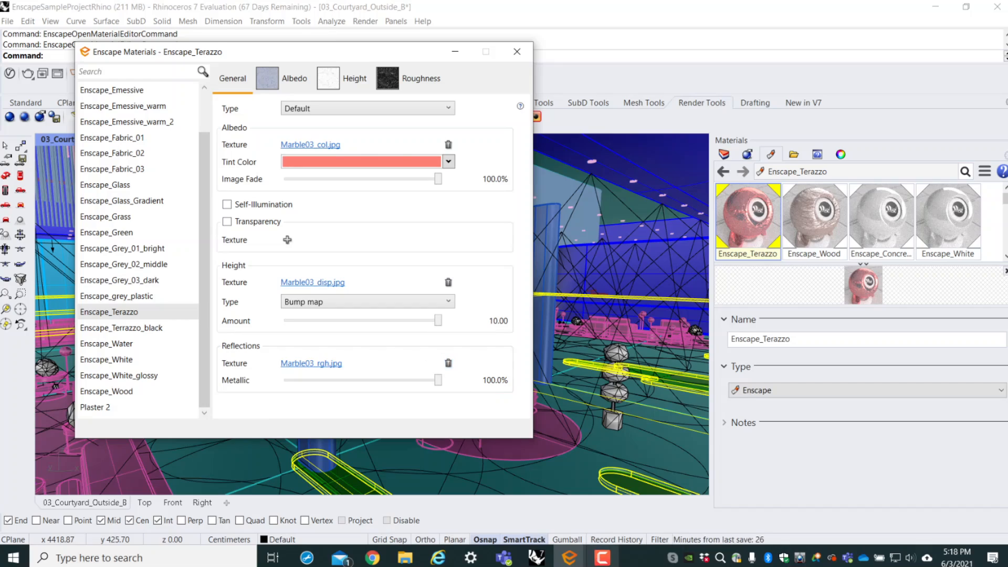
left_click(569, 557)
left_click(546, 493)
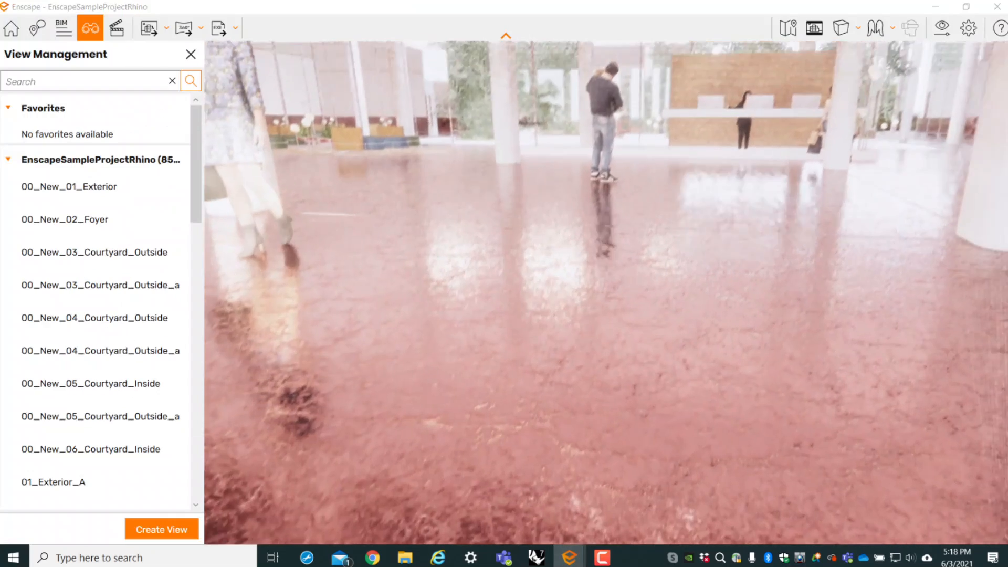
left_click_drag(606, 292, 488, 270)
key("s")
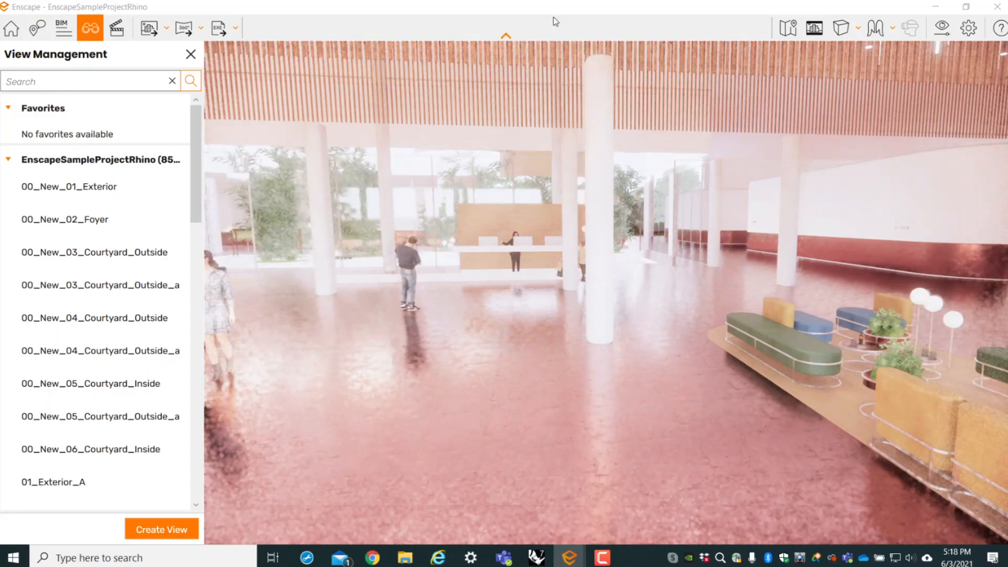
- Close the material editor, arrange the Rhino and Enscape render windows side by side, and hide the render window's view management list
left_click_drag(598, 8, 754, 46)
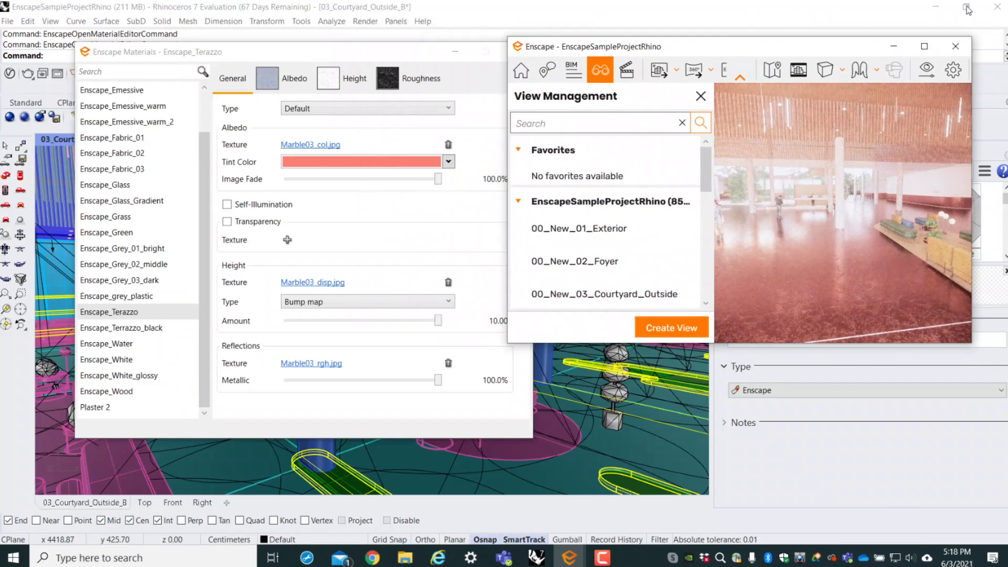
left_click_drag(496, 47, 502, 45)
left_click(526, 48)
left_click_drag(838, 10, 570, 23)
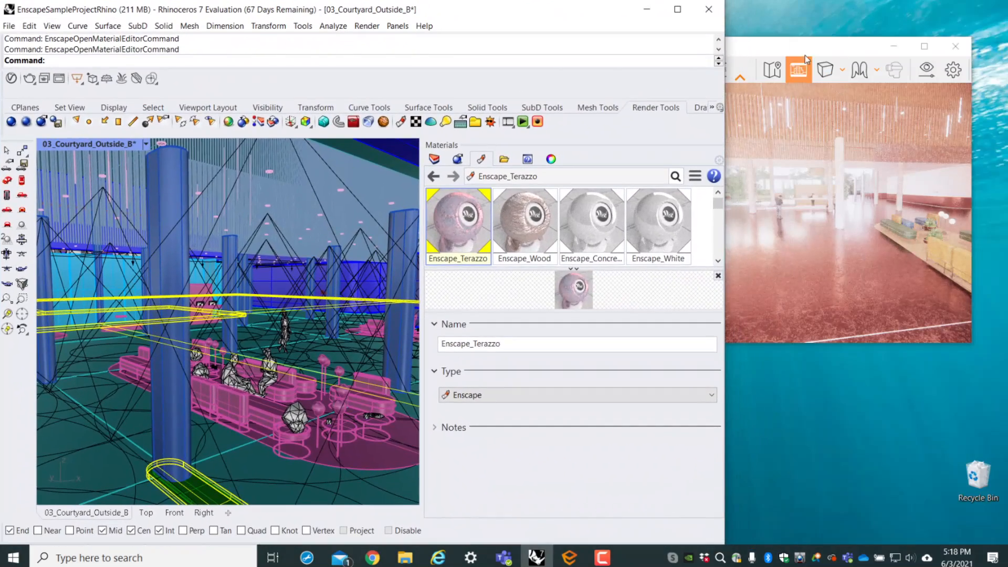
left_click_drag(805, 51, 835, 44)
left_click(729, 91)
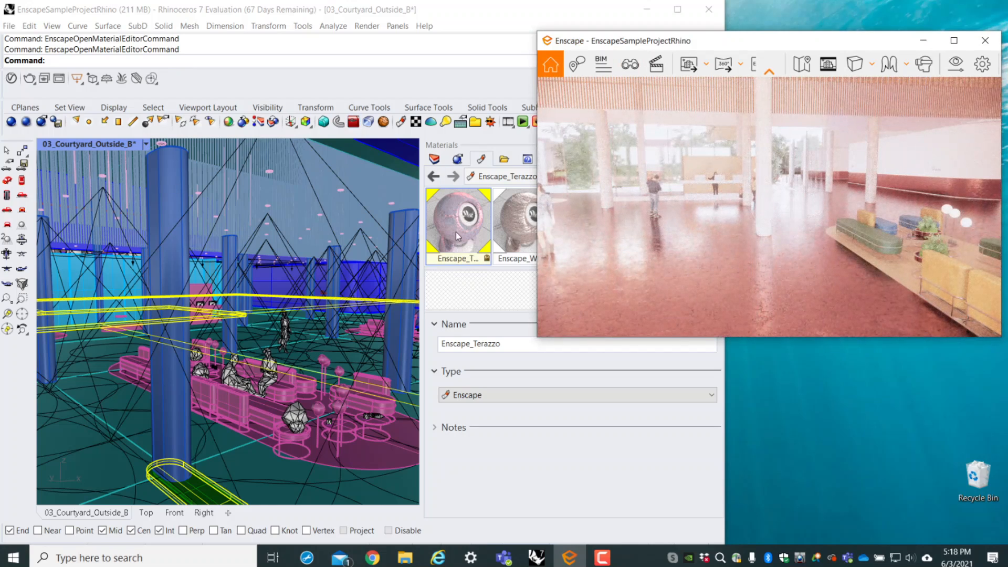
- Reopen the Enscape_Terazzo material in the Enscape material editor while keeping the render window in sight
left_click(456, 233)
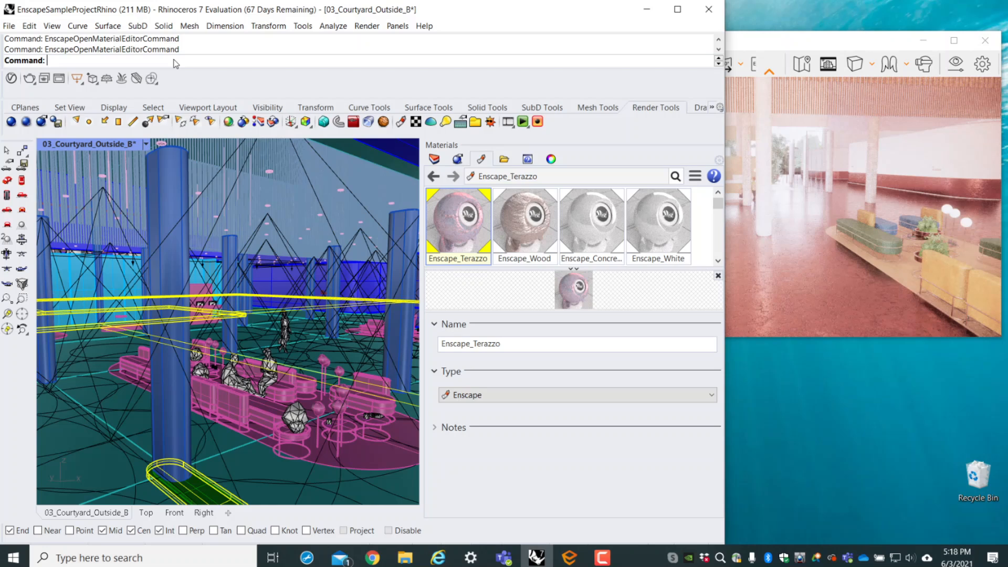
left_click(785, 49)
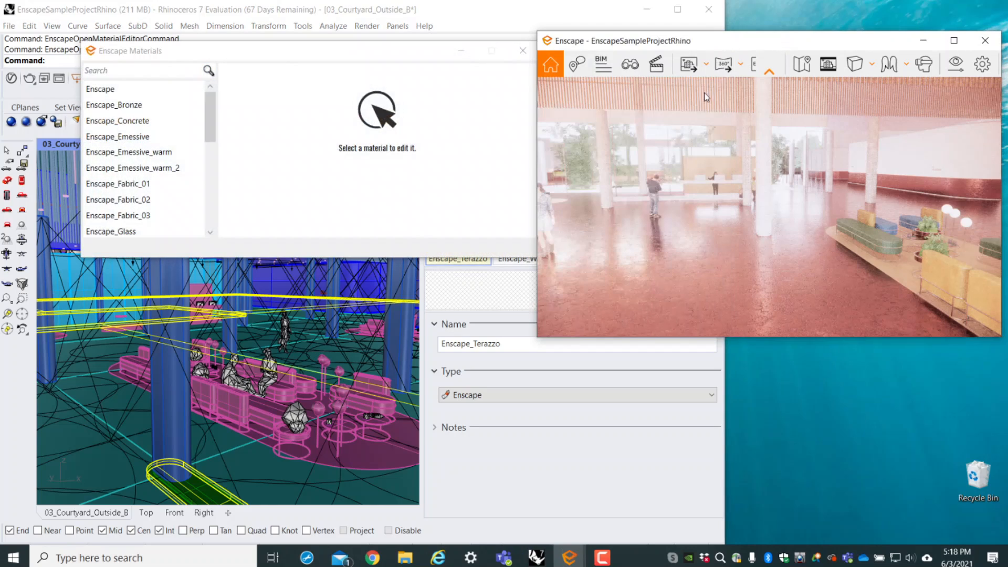
scroll(168, 205, "down", 5)
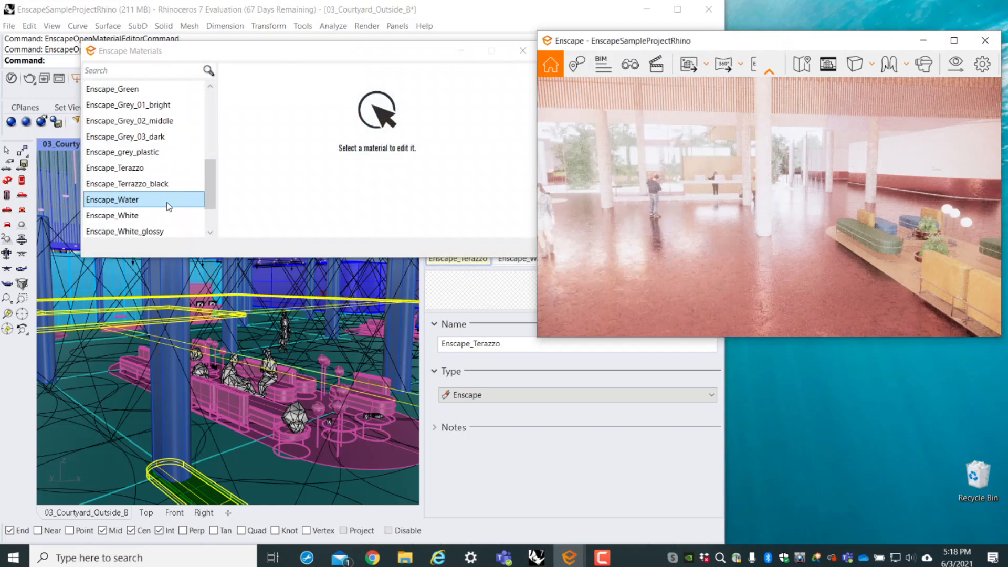
left_click(164, 167)
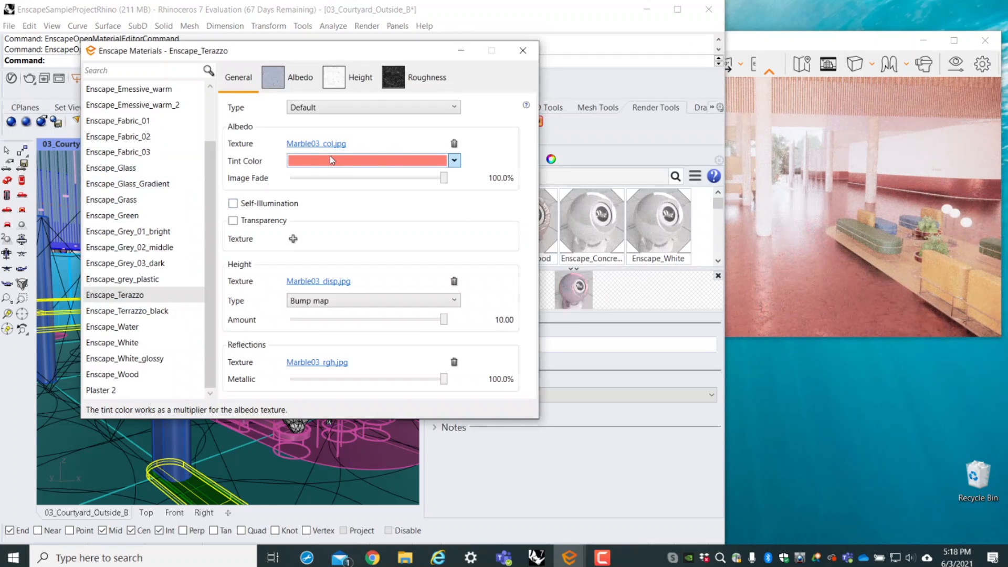
- Try a crimson tint and a pale peach tint on the Enscape_Terazzo albedo texture
left_click(359, 161)
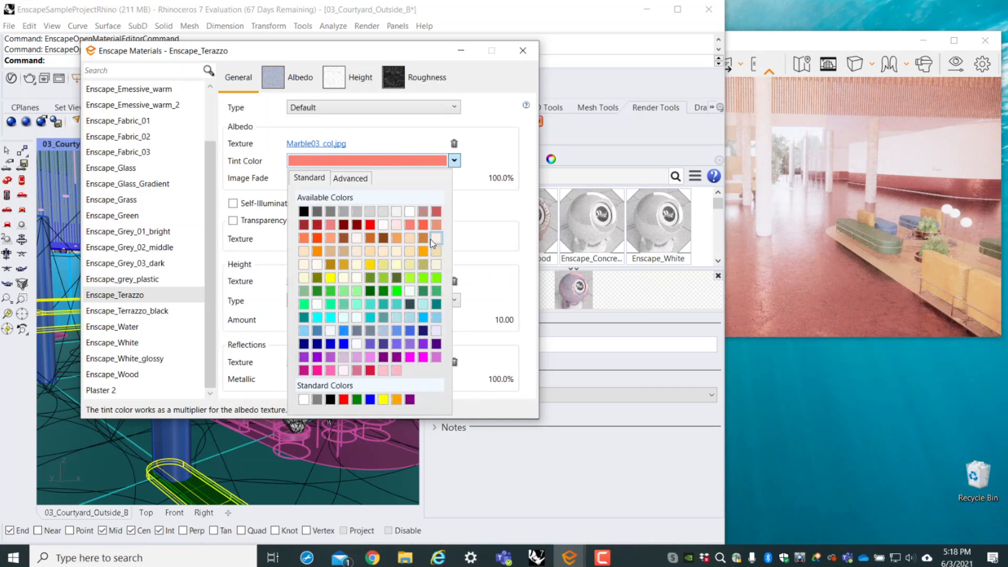
left_click(370, 370)
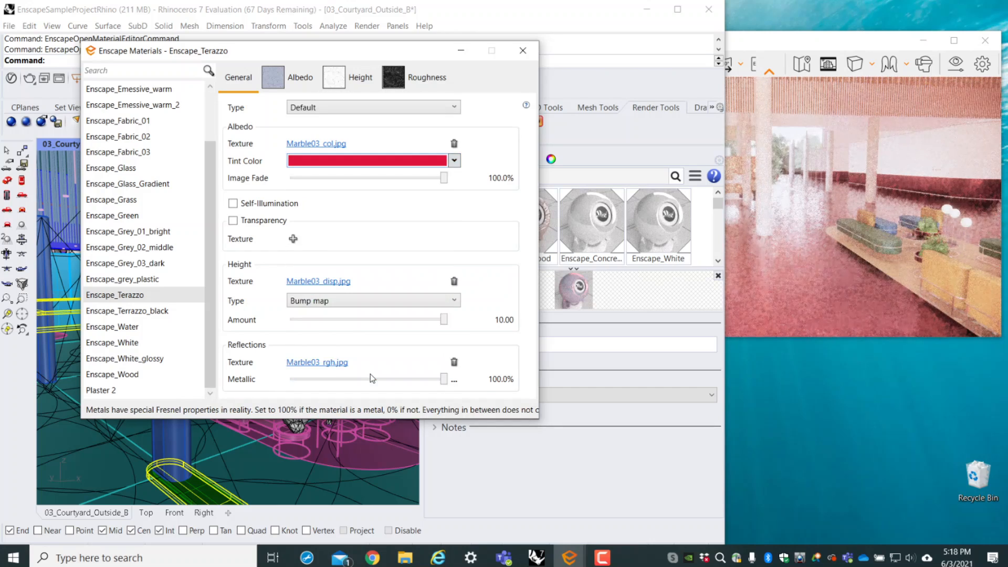
left_click(454, 160)
left_click(383, 251)
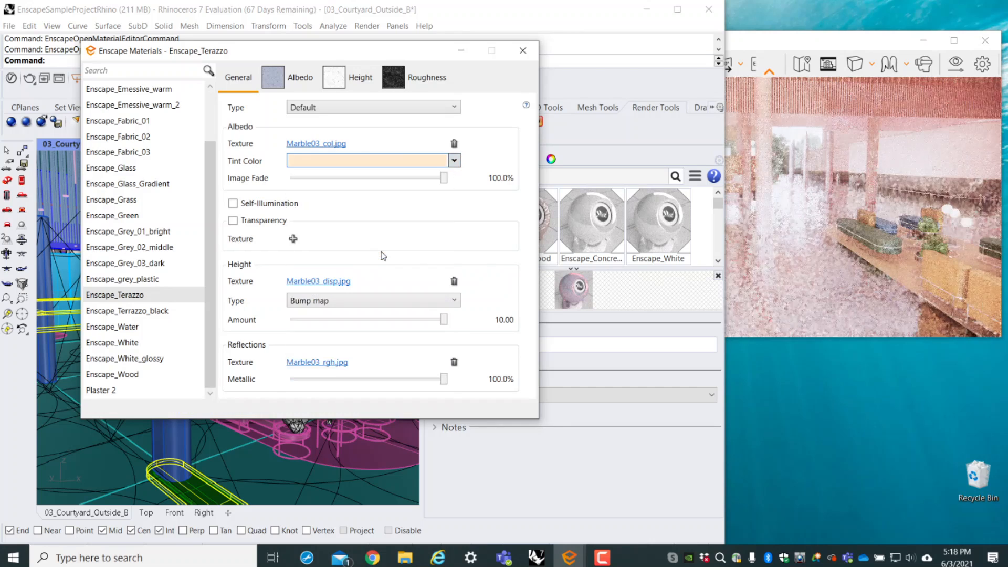
- Set the Enscape_Terazzo tint color to dark red and close the material editor
left_click(454, 161)
left_click(320, 225)
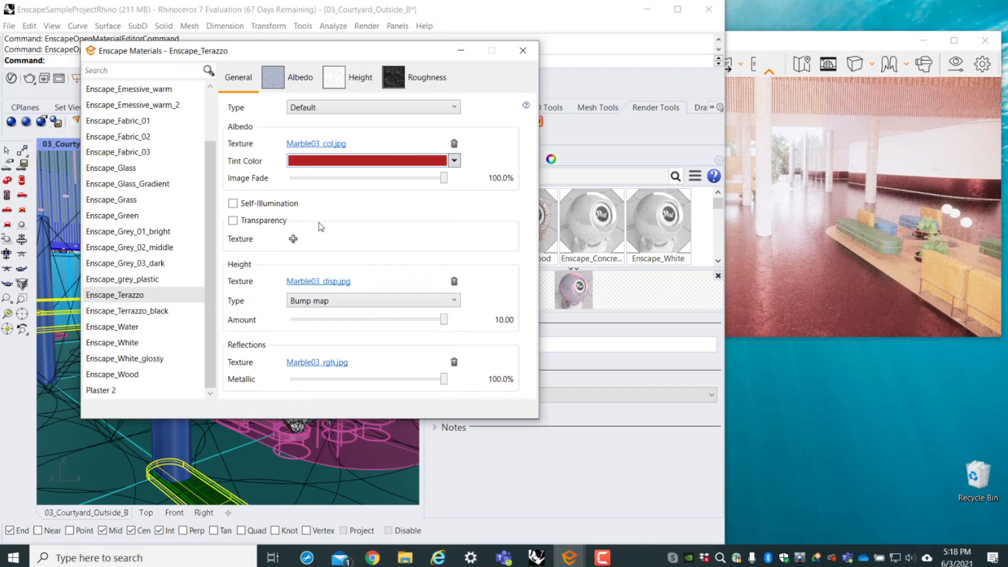
left_click(522, 51)
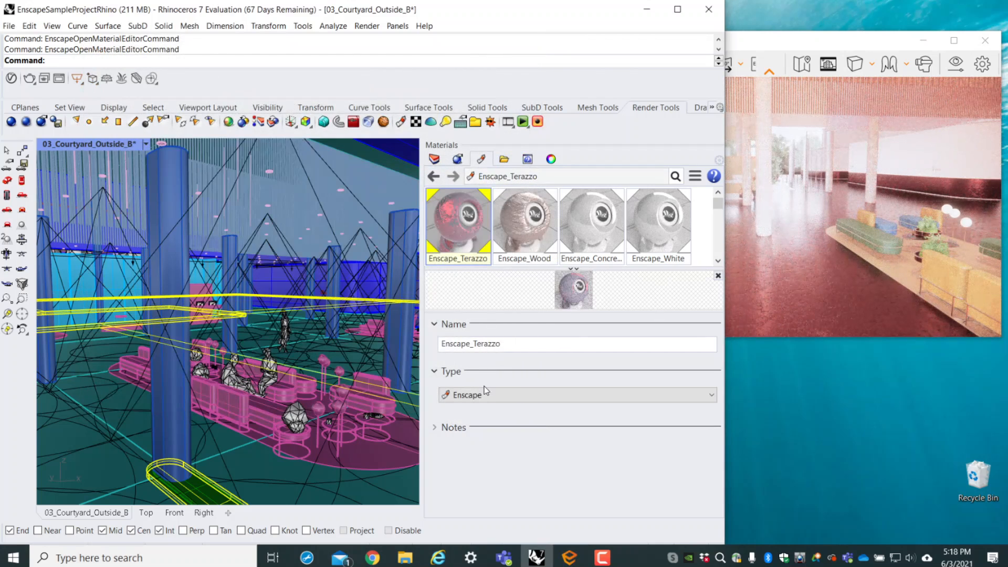
- Create a new Enscape-type material named Mirror in Rhino's material list
scroll(716, 230, "down", 2)
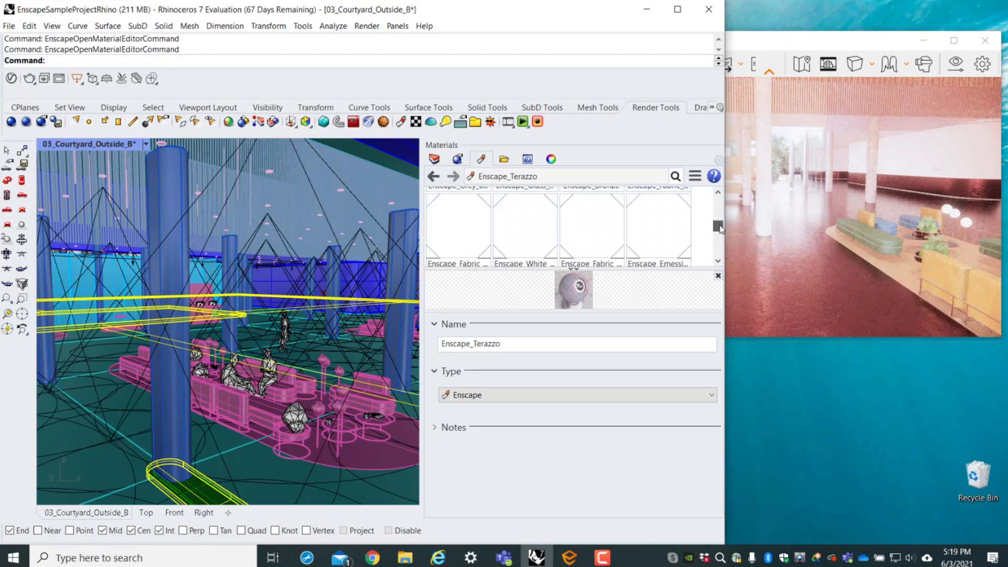
left_click(566, 196)
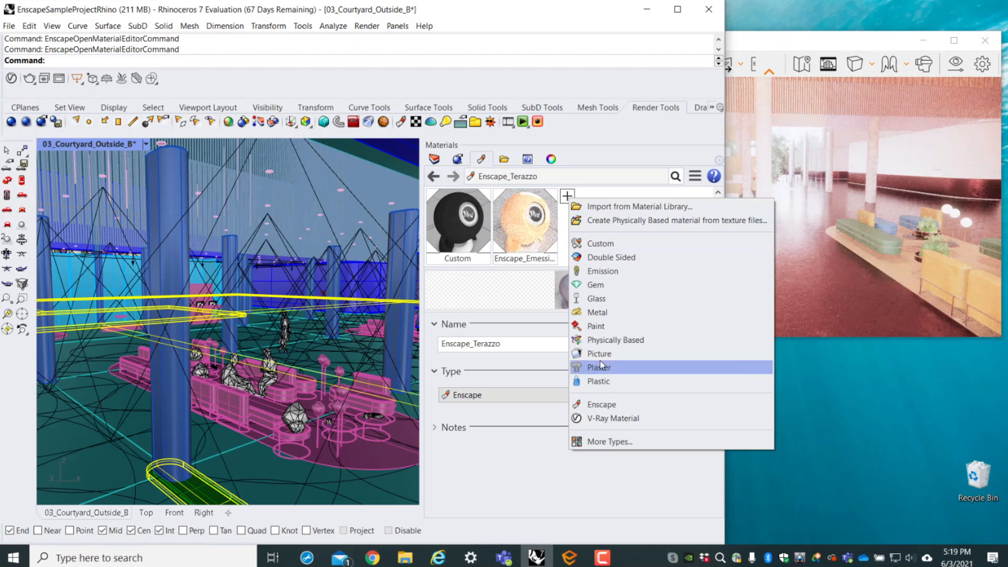
left_click(611, 406)
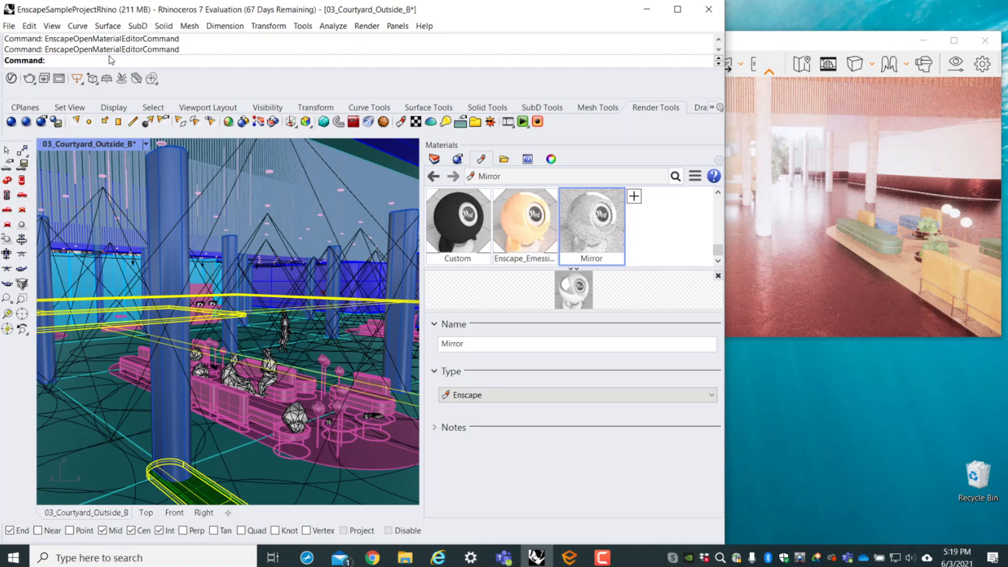
- Open the Mirror material in the Enscape material editor and examine its type options and the file browser for its albedo texture
key("Return")
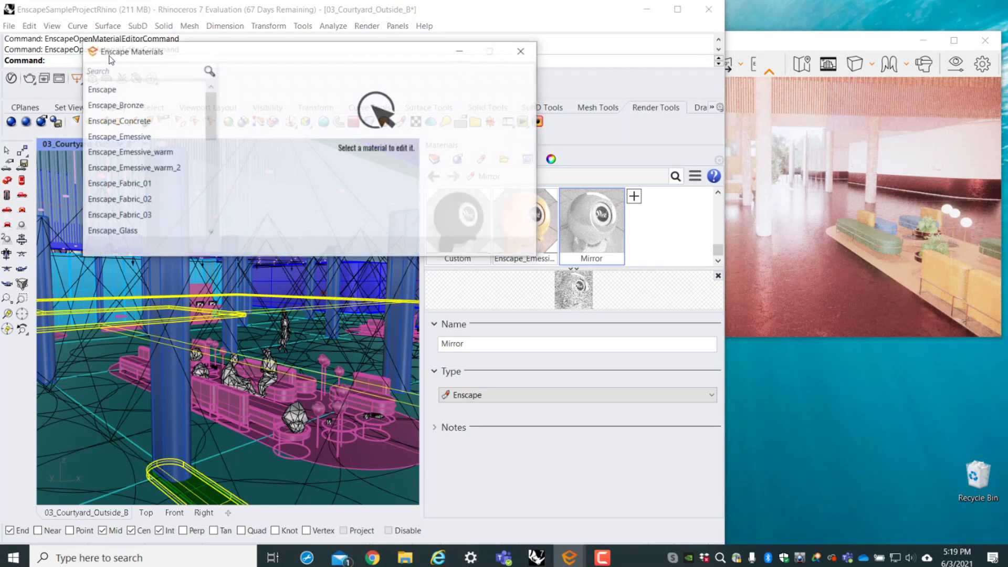
scroll(153, 190, "down", 4)
scroll(153, 190, "down", 2)
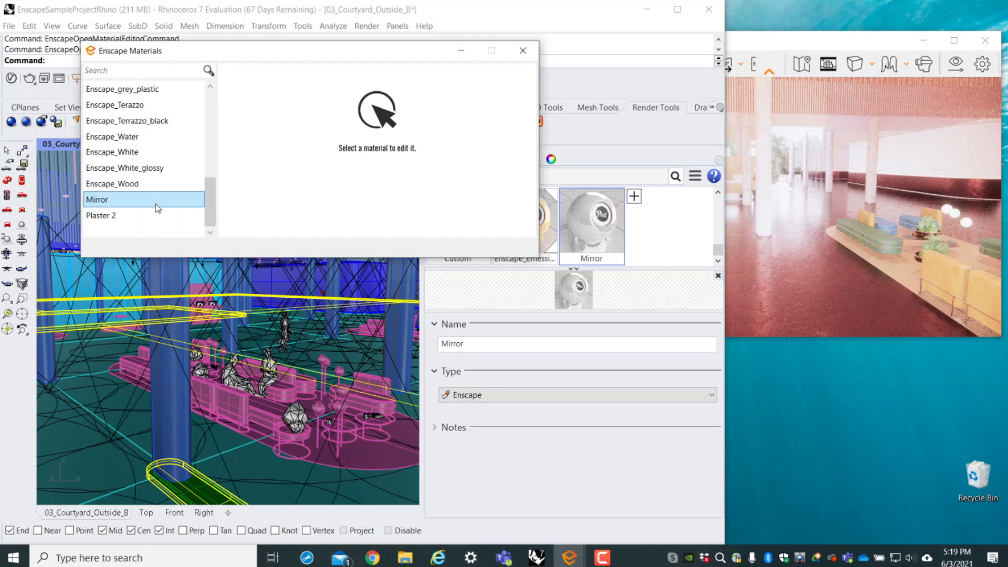
left_click(153, 198)
left_click(328, 111)
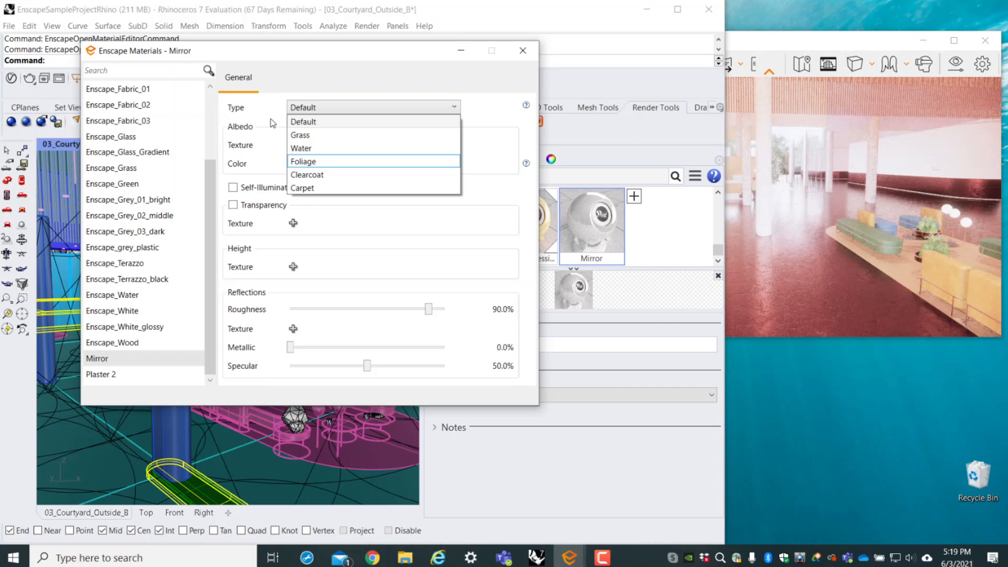
left_click(271, 93)
left_click(293, 145)
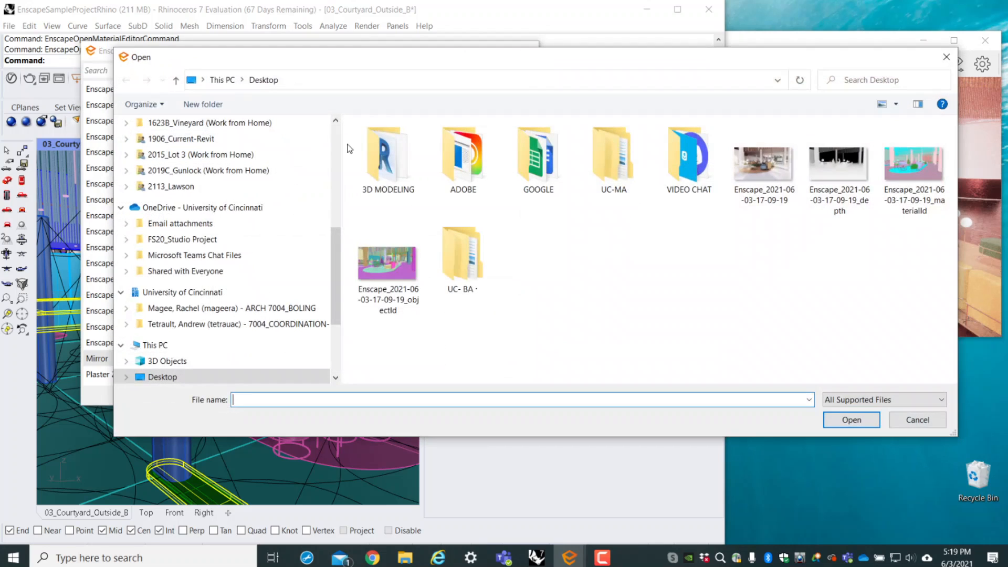
left_click(946, 57)
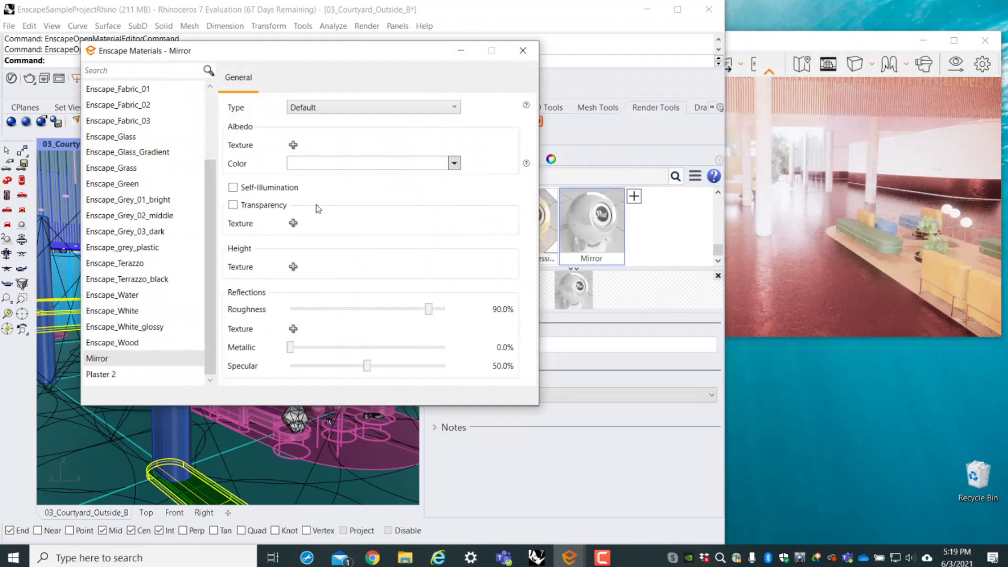
- Open the Enscape_Grass material and navigate the Enscape render window to a close view of the grassy planter
left_click(132, 169)
left_click_drag(989, 272, 871, 270)
key("w")
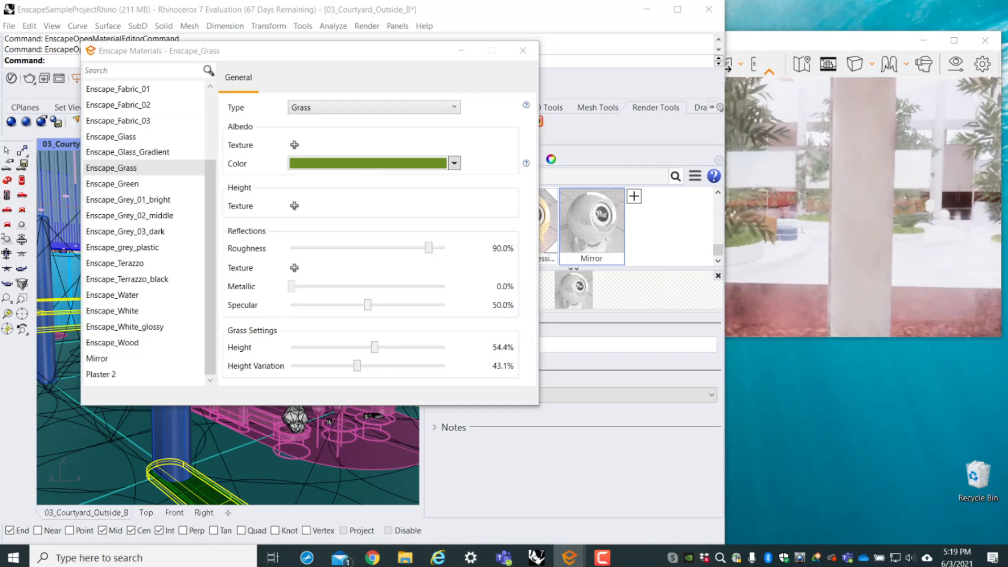
key("w")
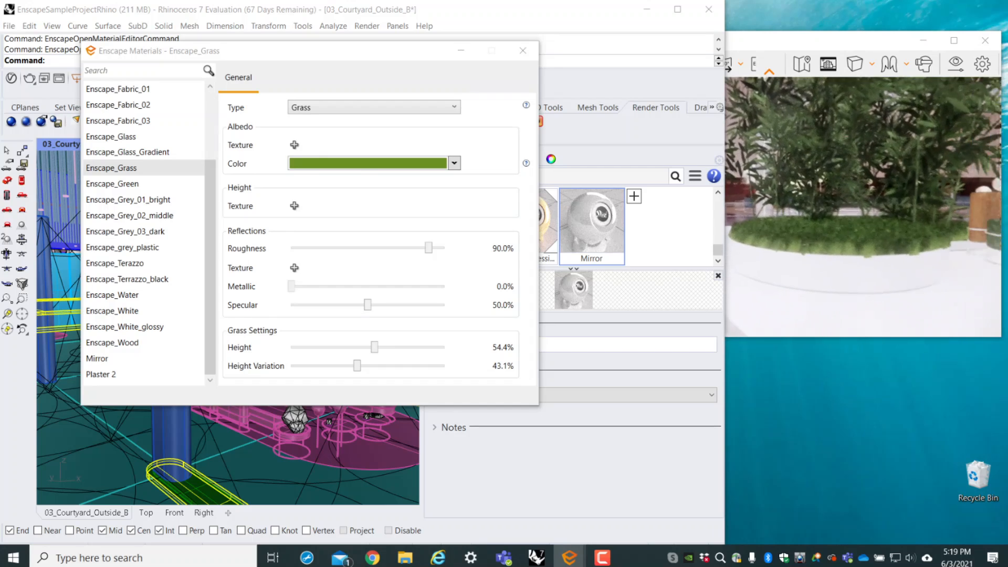
left_click_drag(861, 204, 877, 242)
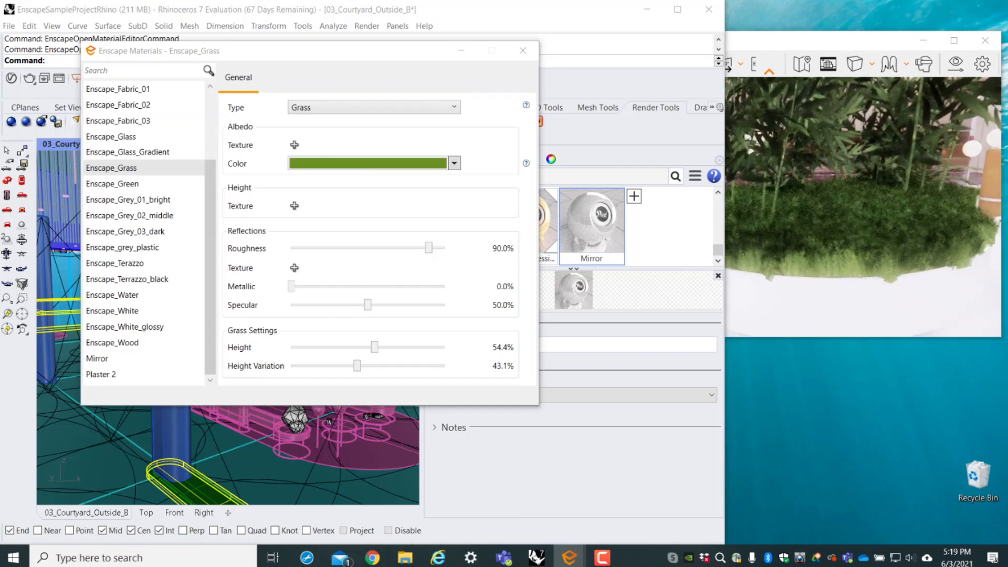
left_click(805, 43)
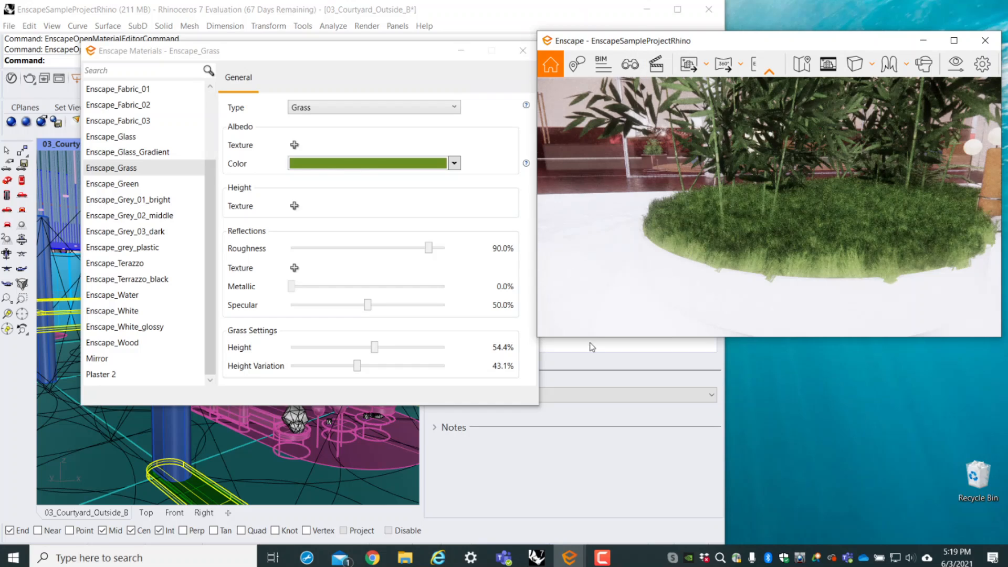
- Try red and olive albedo colors on the Enscape_Grass material and settle on dark green
left_click(453, 164)
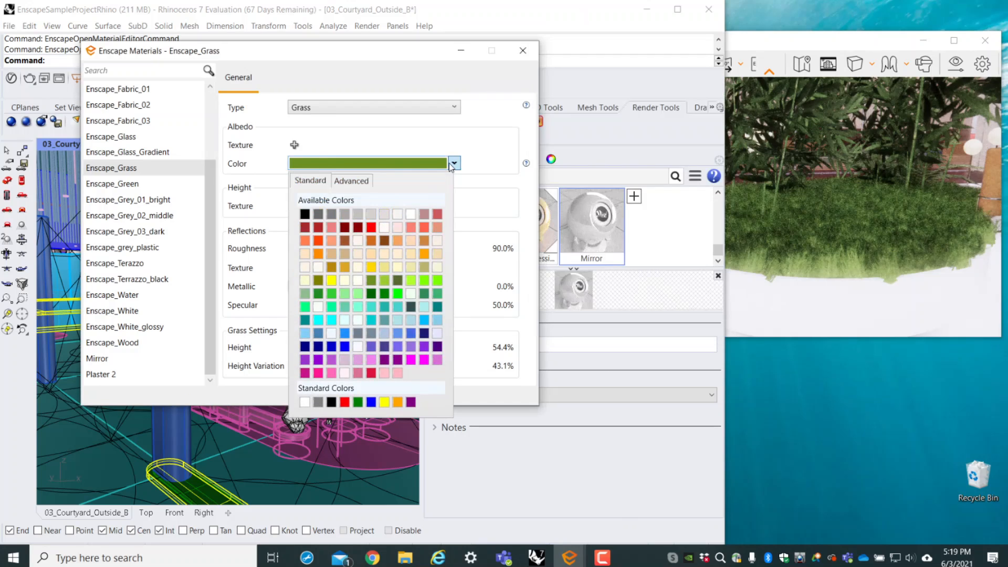
left_click(435, 217)
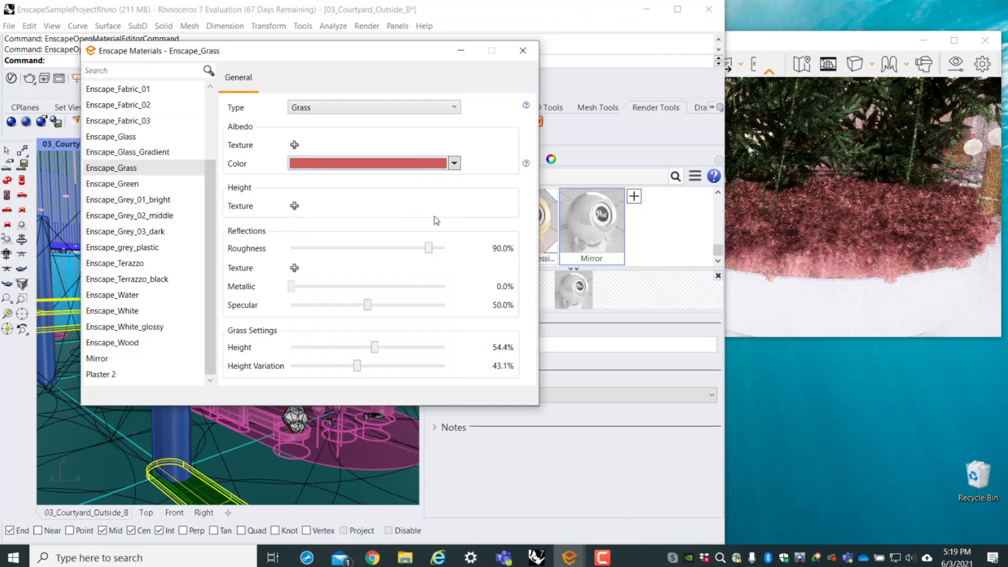
left_click(455, 164)
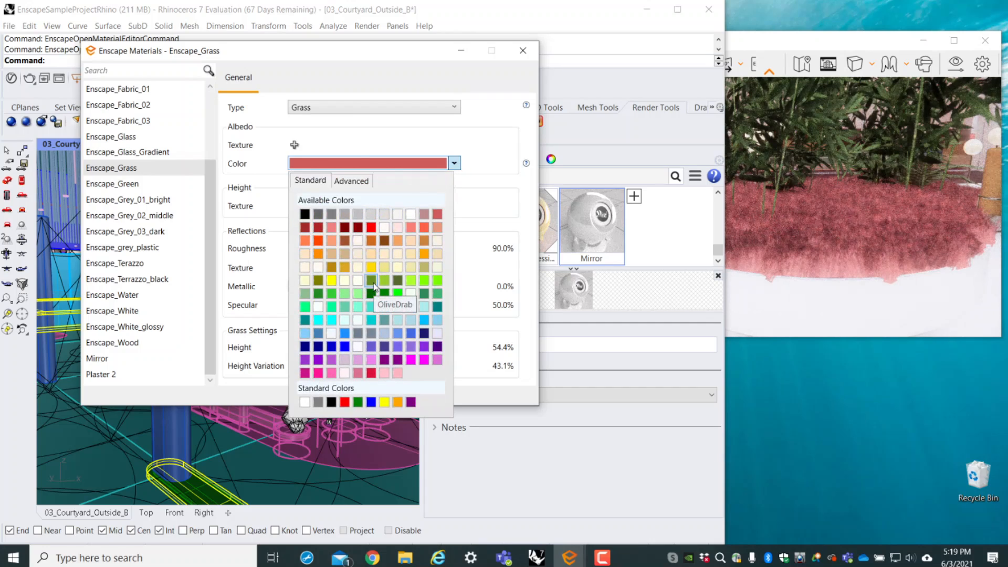
left_click(316, 280)
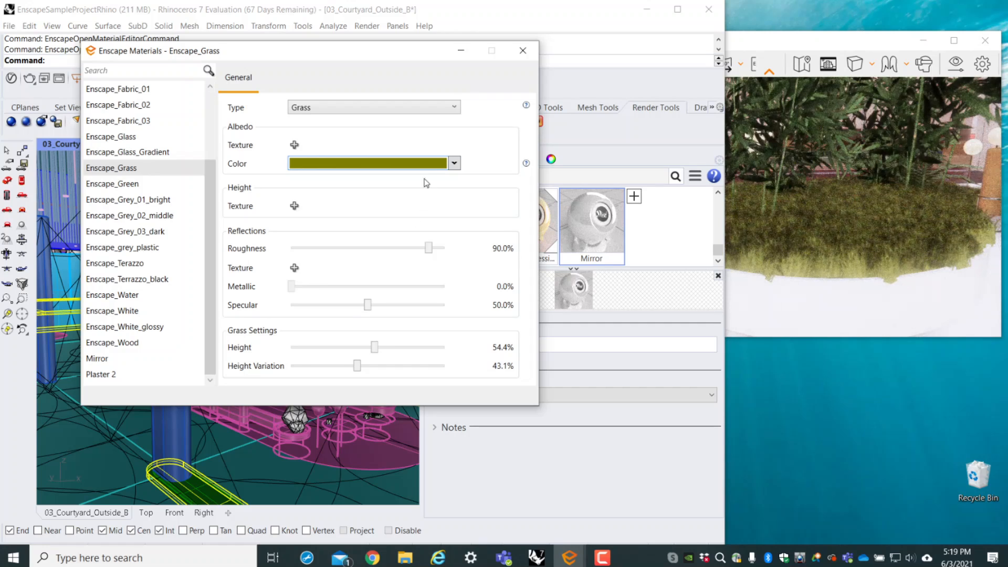
left_click(453, 164)
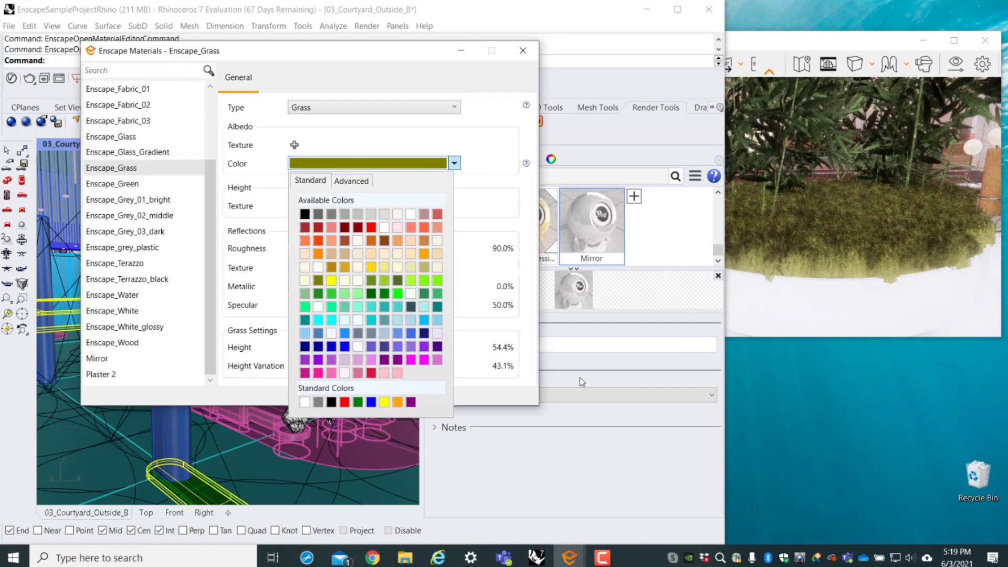
left_click(371, 293)
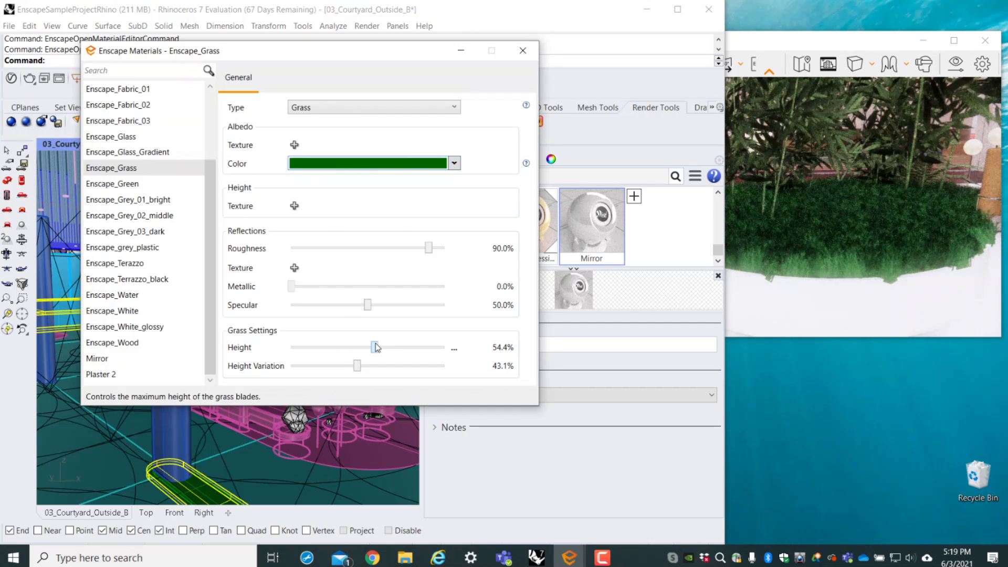
- Try a grass height of 67.6%, compare it in the render, and set the height to 51.7%
mouse_move(376, 347)
left_mouse_down()
mouse_move(446, 347)
mouse_move(331, 347)
mouse_move(394, 347)
left_mouse_up()
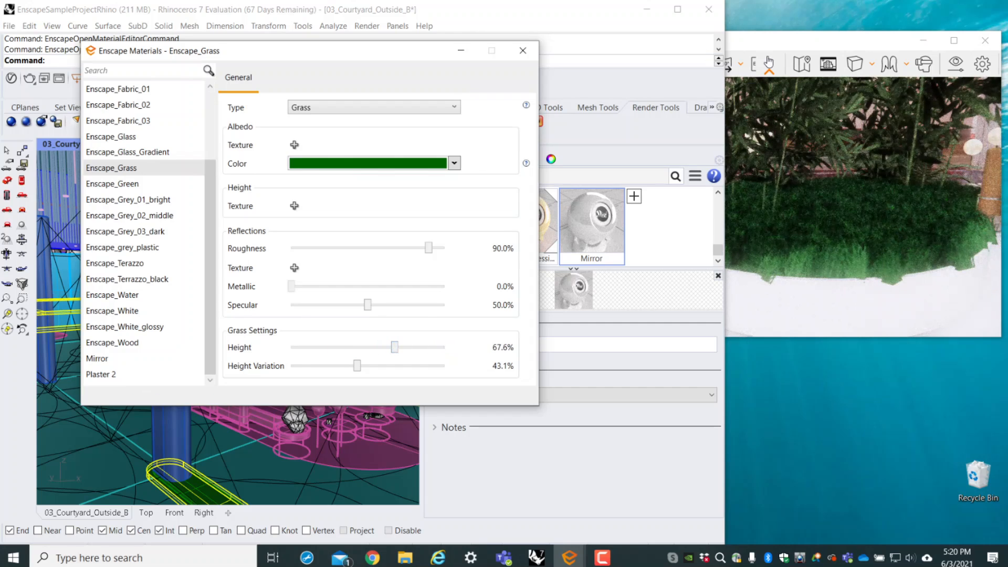
left_click(798, 46)
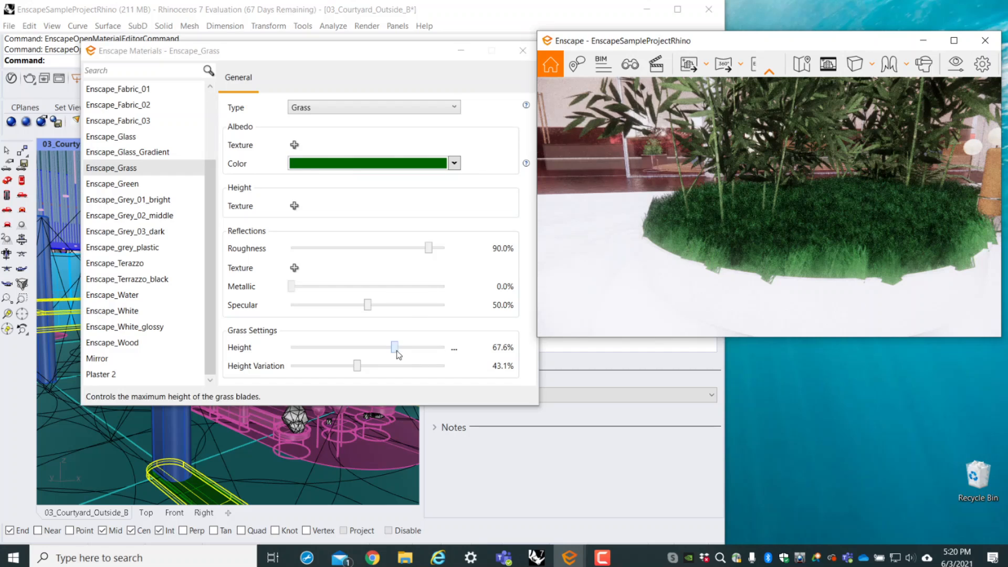
left_click_drag(398, 355, 371, 353)
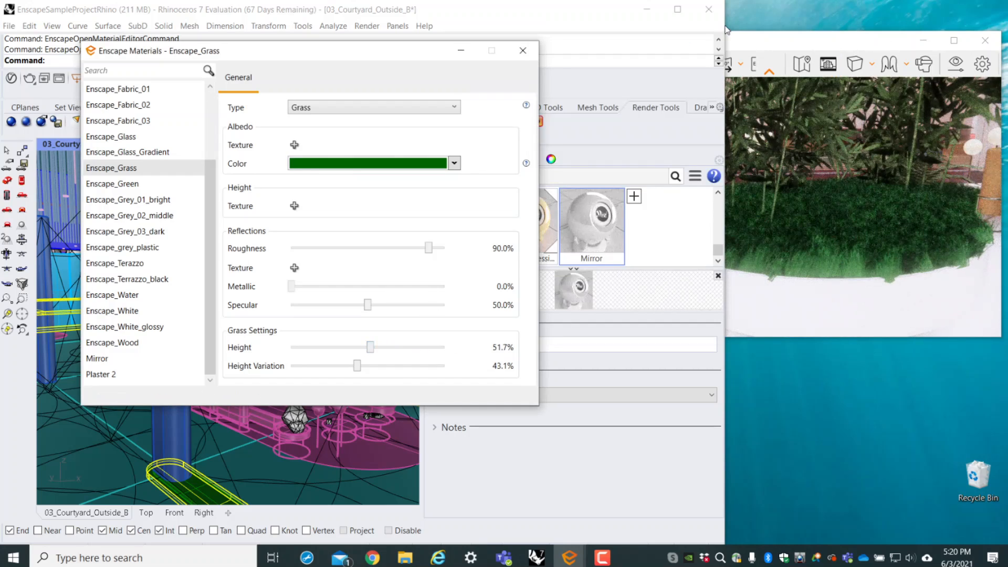
left_click(831, 43)
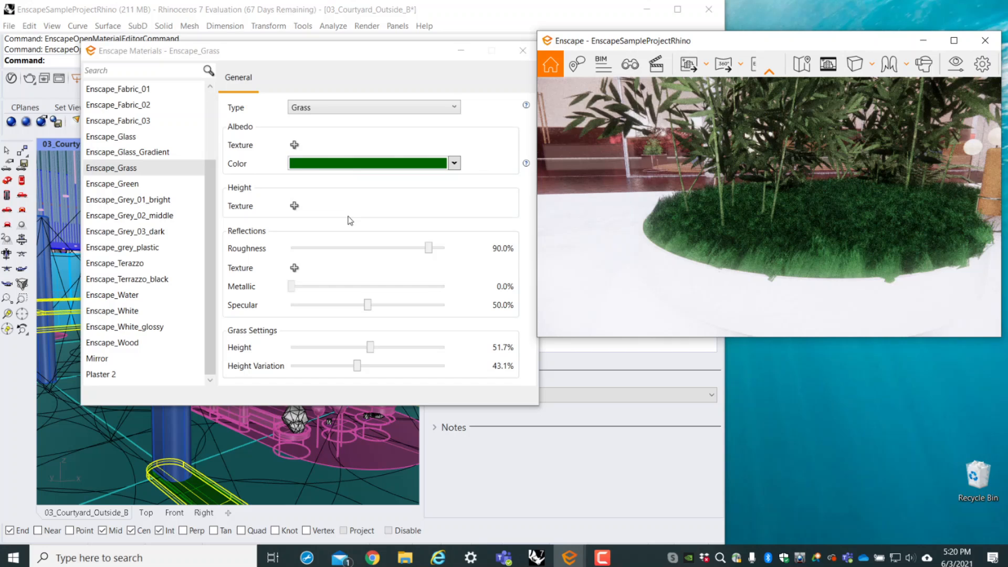
- Try a grass height variation of 80.9%, check the render, and set it to 66.0%
left_click_drag(358, 369, 414, 368)
left_click(860, 46)
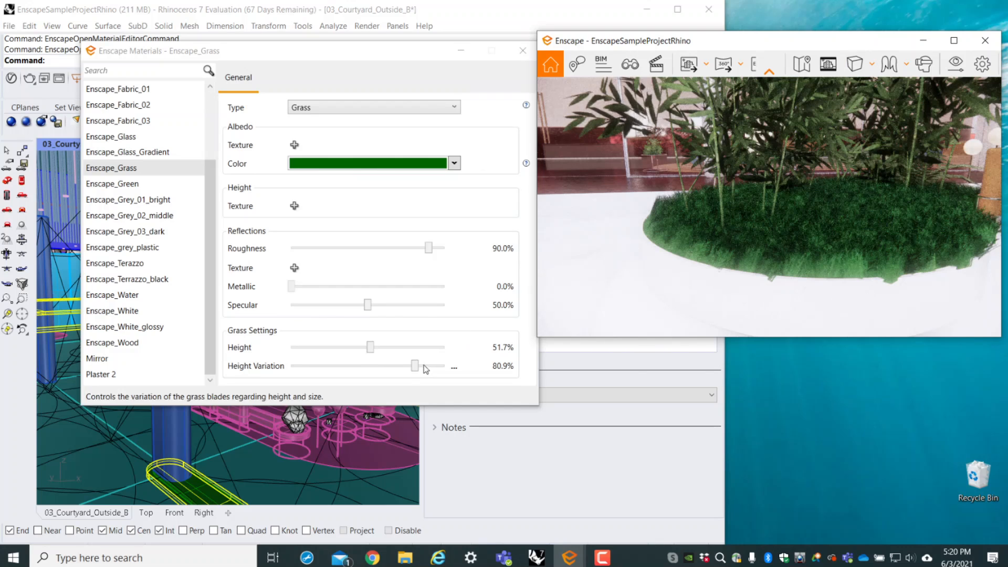
left_click_drag(414, 368, 392, 367)
left_click(789, 46)
- With the courtyard water in the render view, open the Enscape_Water material and set wave height to 100% and wave scale to 49%
left_click_drag(782, 183, 965, 197)
left_click_drag(769, 200, 906, 228)
right_click_drag(821, 267, 782, 236)
left_click_drag(783, 237, 791, 238)
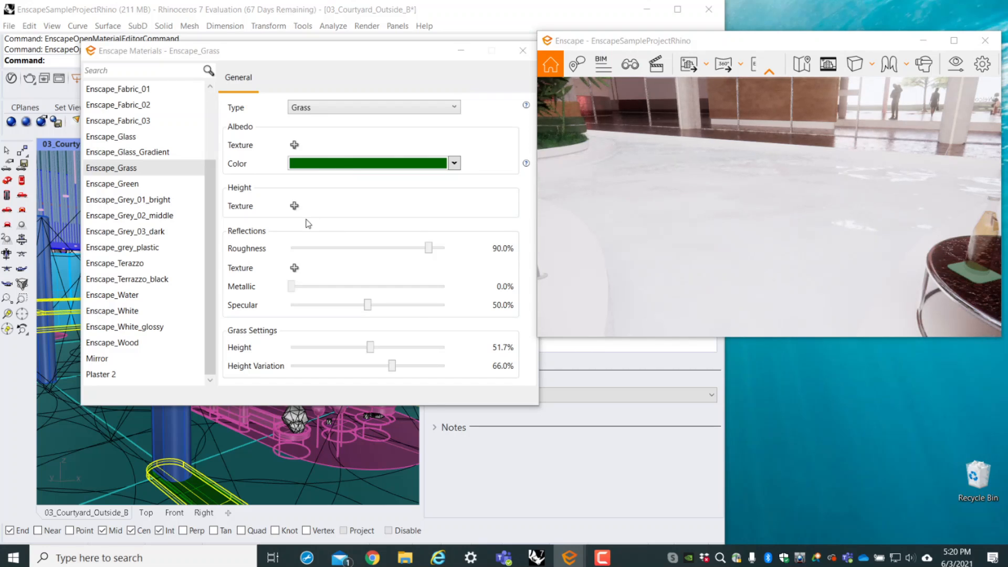
left_click(137, 295)
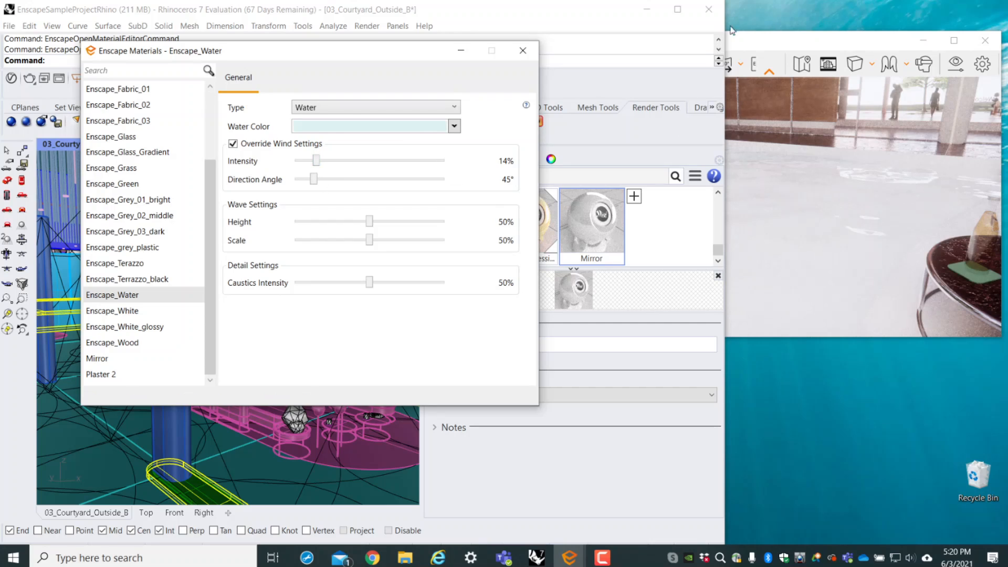
left_click(741, 42)
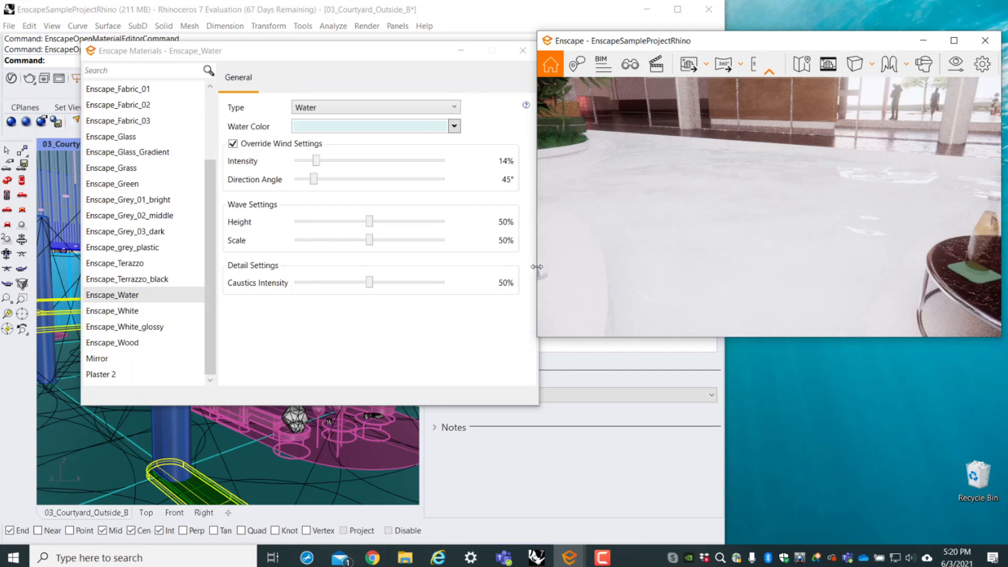
left_click_drag(536, 266, 687, 267)
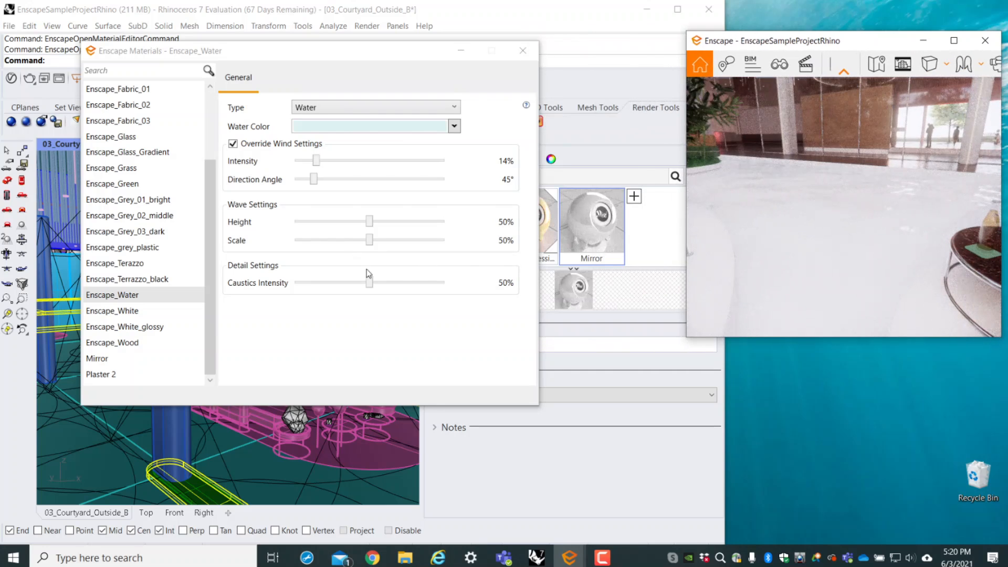
left_click_drag(369, 241, 446, 221)
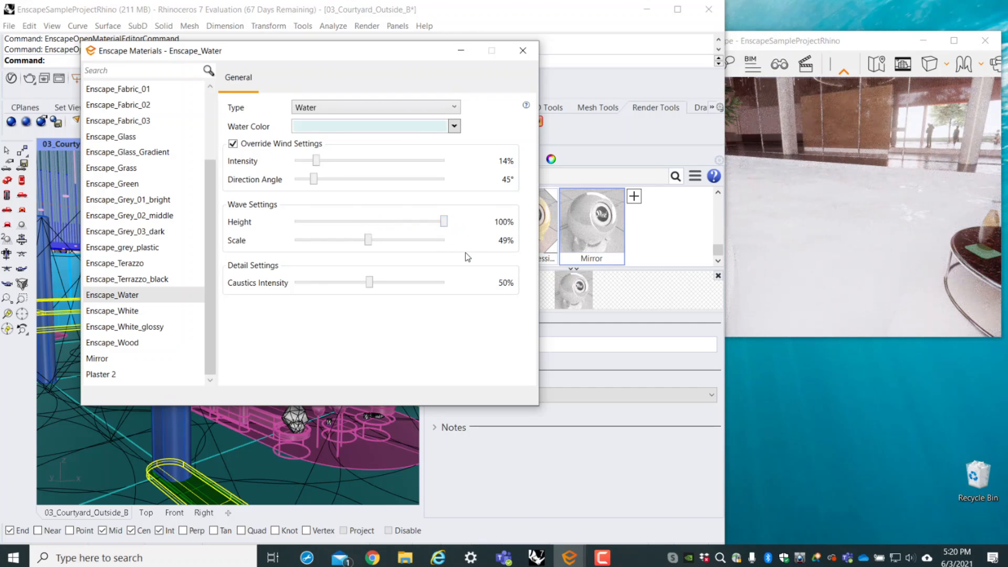
- Try turquoise, orchid and dark blue as the water color of Enscape_Water
left_click(453, 127)
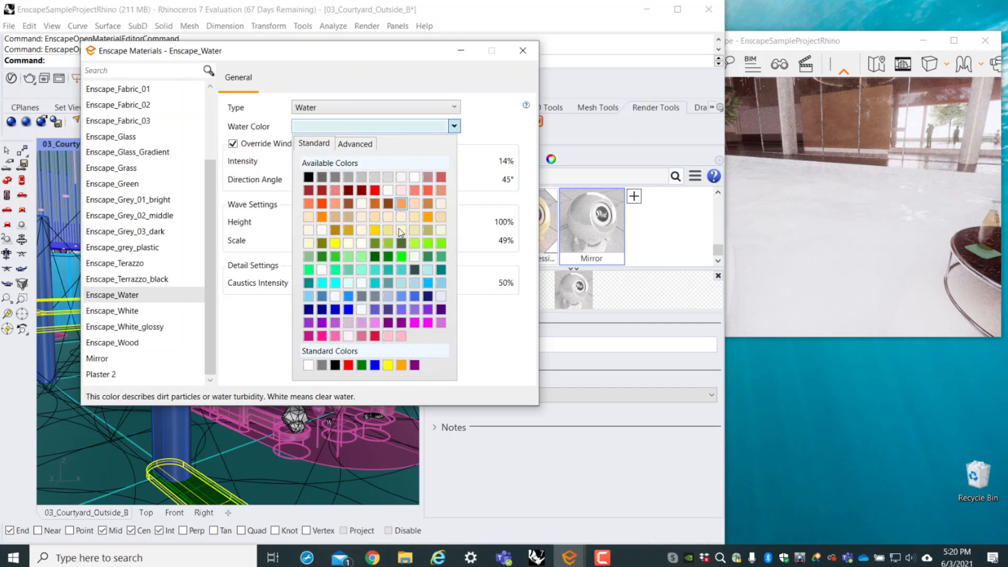
left_click(386, 284)
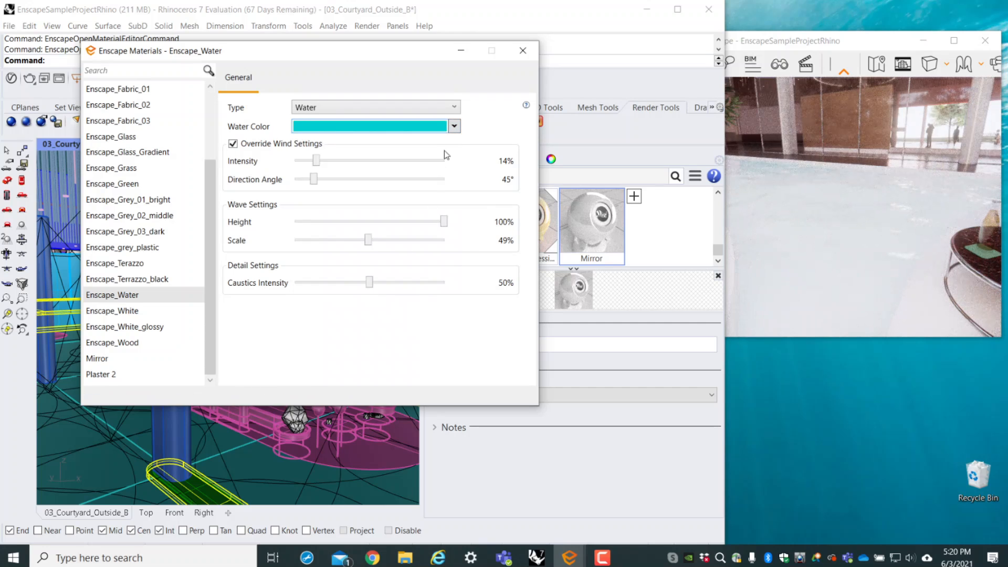
left_click(454, 126)
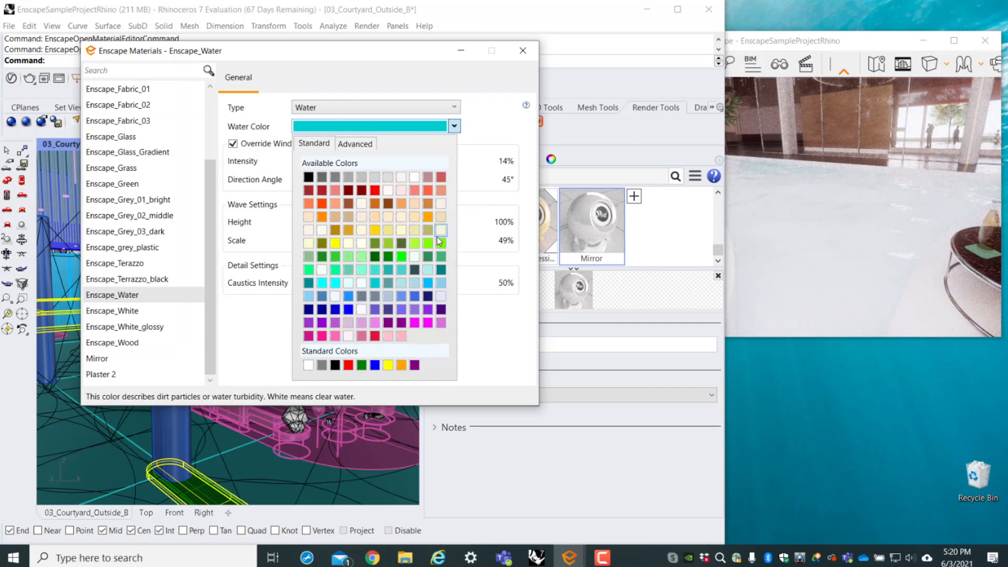
left_click(441, 322)
left_click(453, 127)
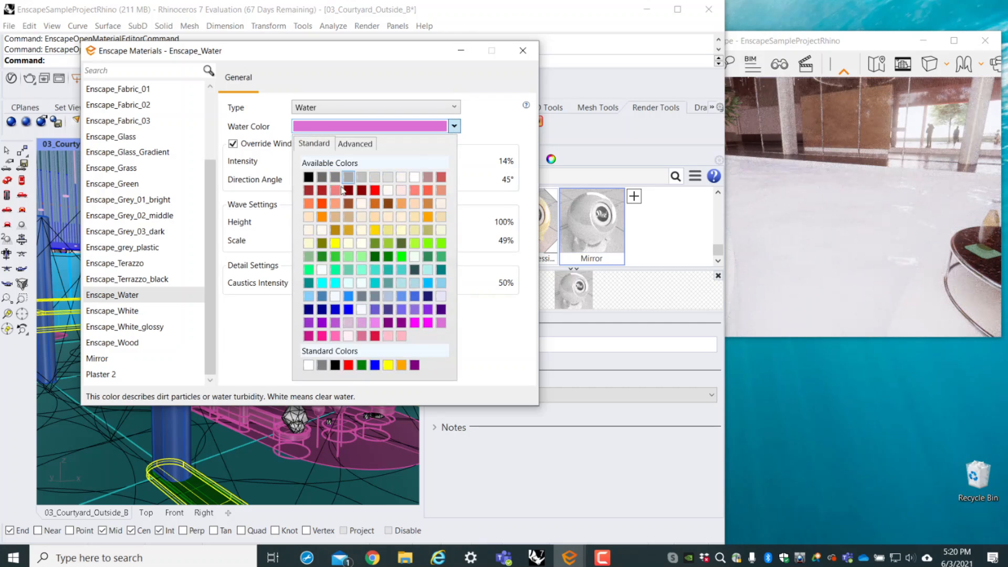
left_click(322, 309)
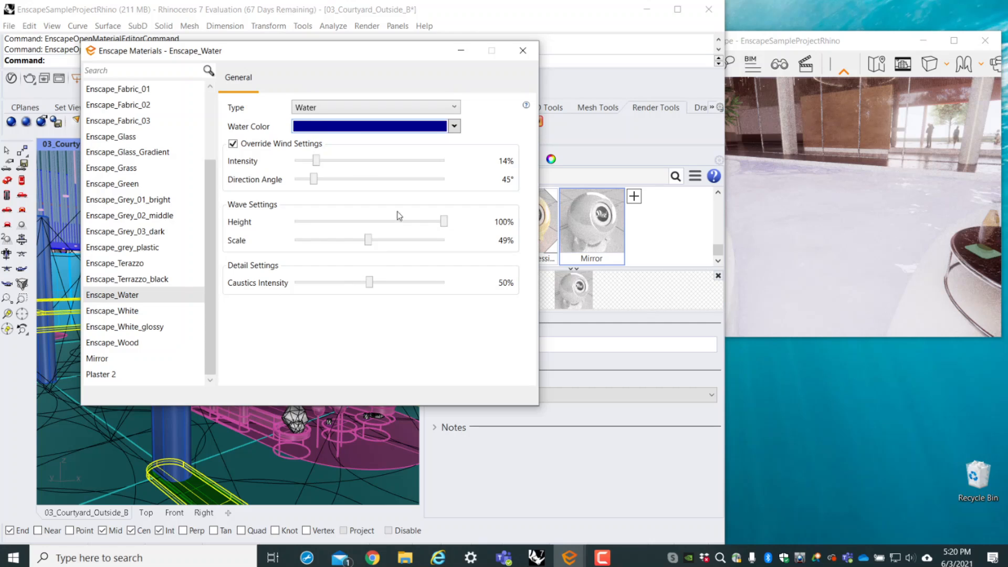
left_click(454, 128)
left_click(310, 310)
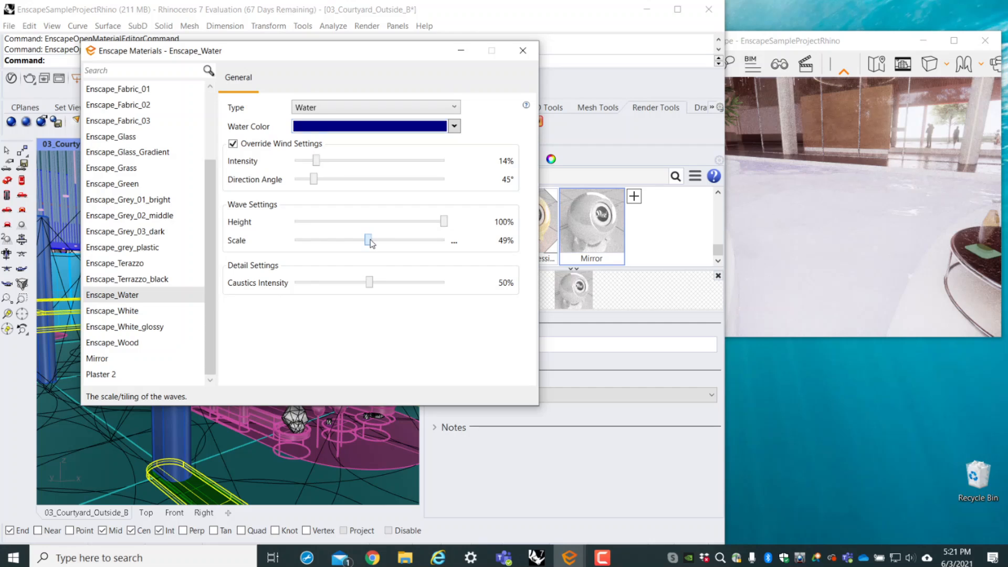
- Set the wave scale of Enscape_Water to 100% and pick a lighter blue water color
left_click_drag(370, 240, 482, 240)
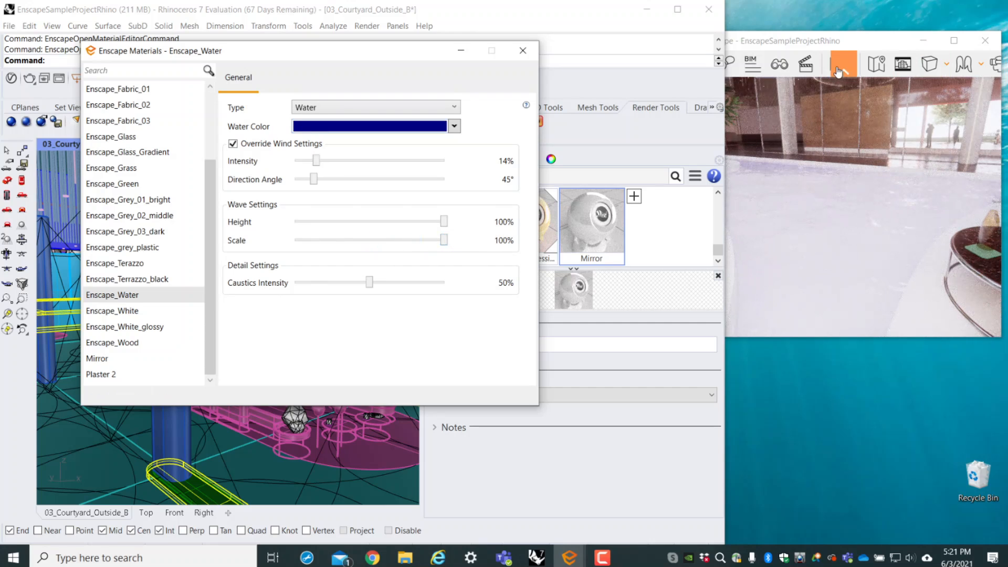
left_click(455, 127)
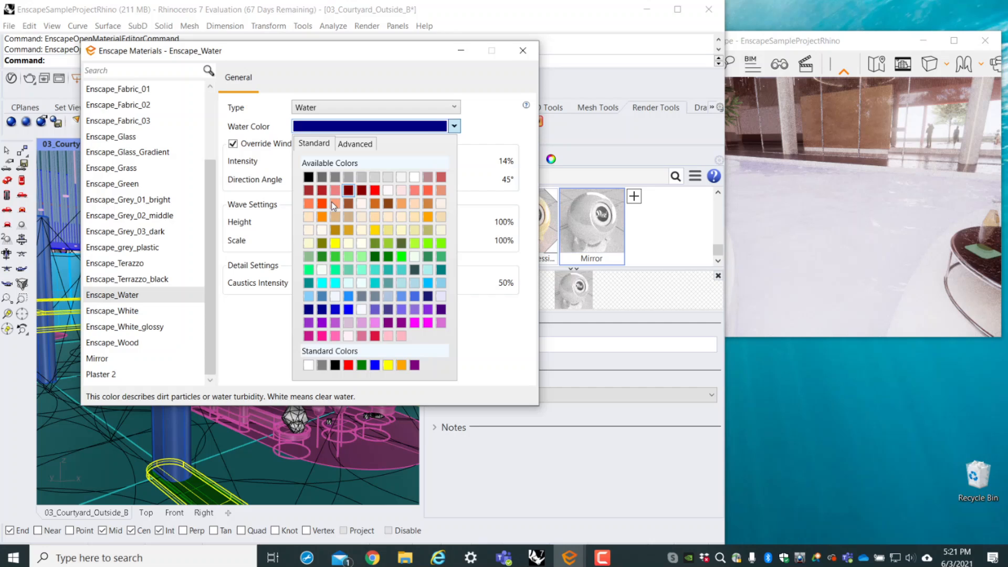
left_click(326, 296)
- Maximize the Enscape render window and walk through the courtyard and interior to examine the water, grass and floor materials
left_click_drag(861, 44, 459, 1)
right_click_drag(505, 300, 308, 264)
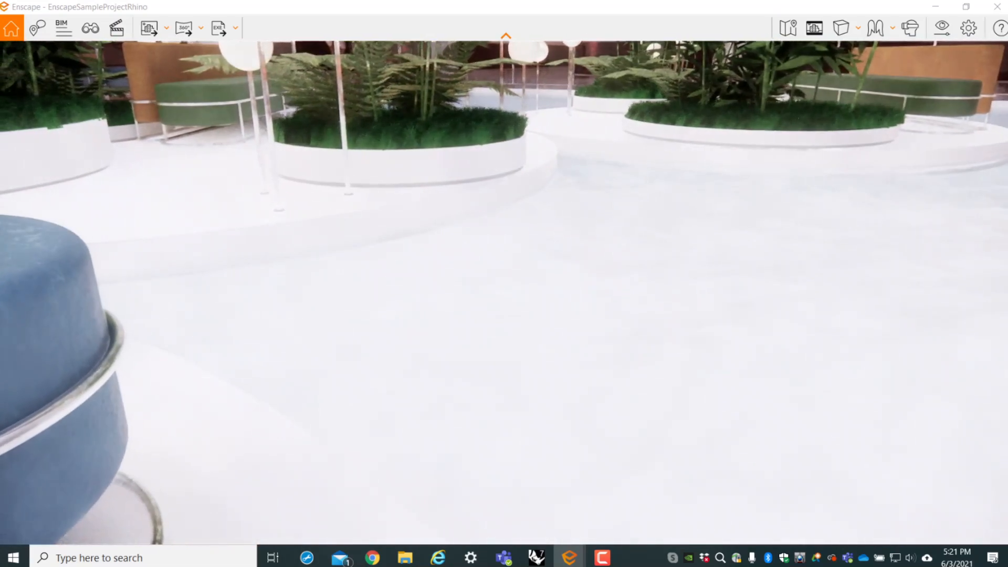
right_click_drag(750, 170, 843, 199)
right_click_drag(655, 146, 720, 135)
scroll(660, 146, "down", 5)
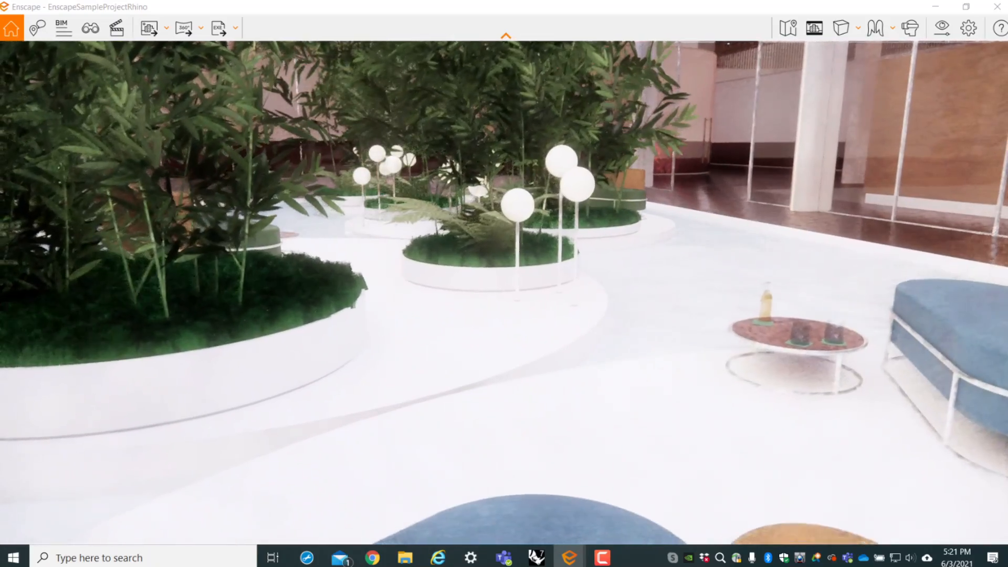
left_click_drag(720, 135, 939, 121)
key("w")
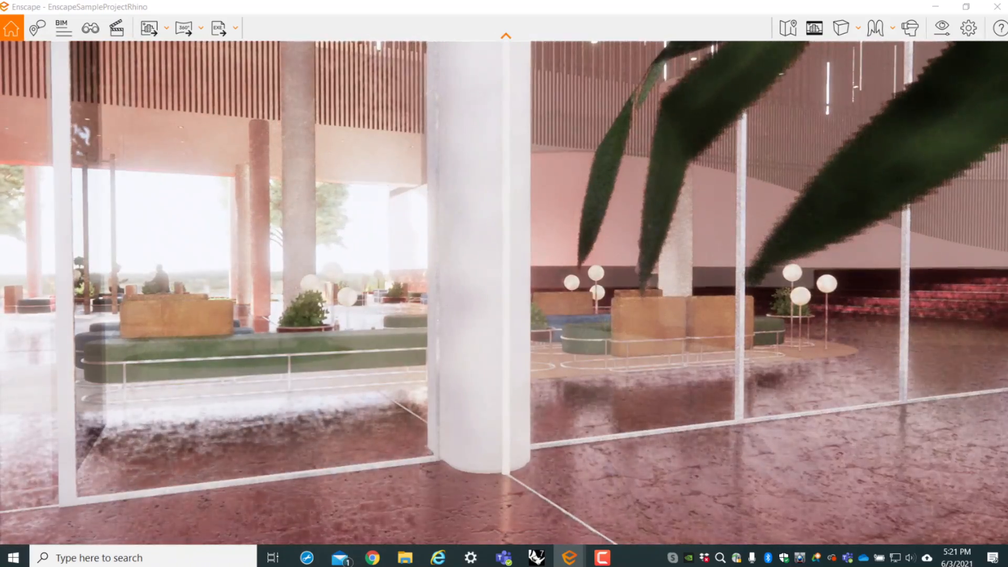
key("w")
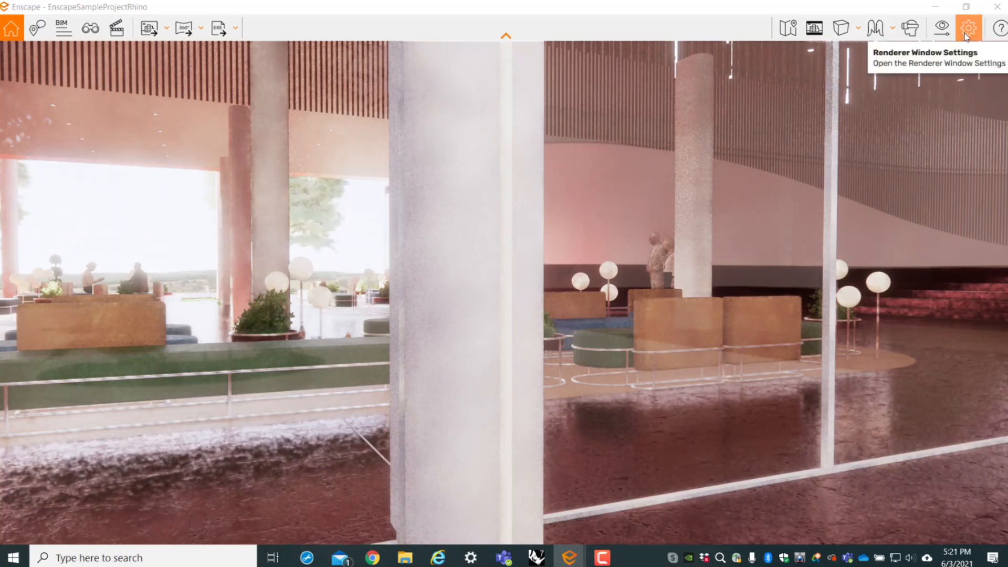
scroll(373, 333, "up", 3)
scroll(452, 328, "down", 3)
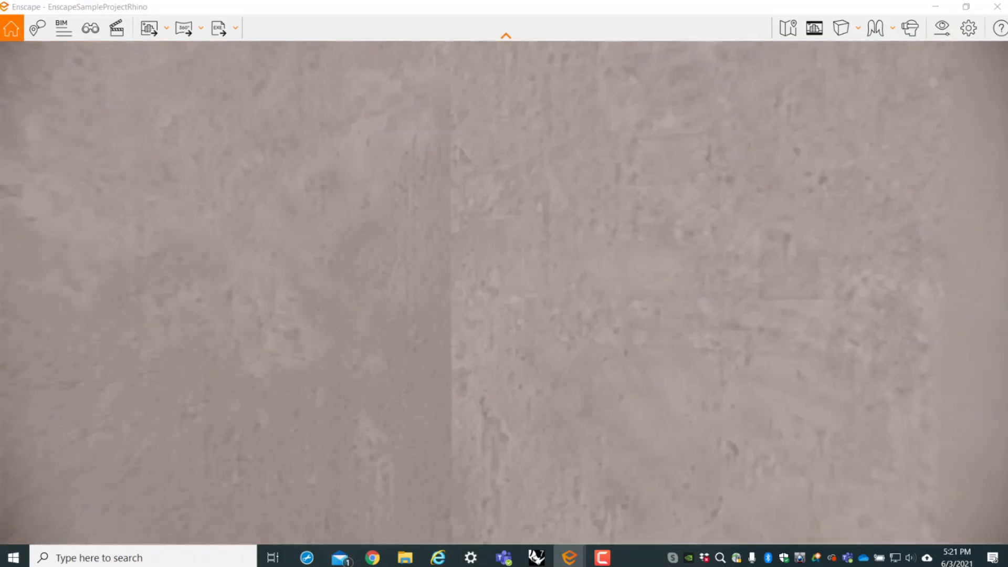
right_click_drag(452, 328, 383, 329)
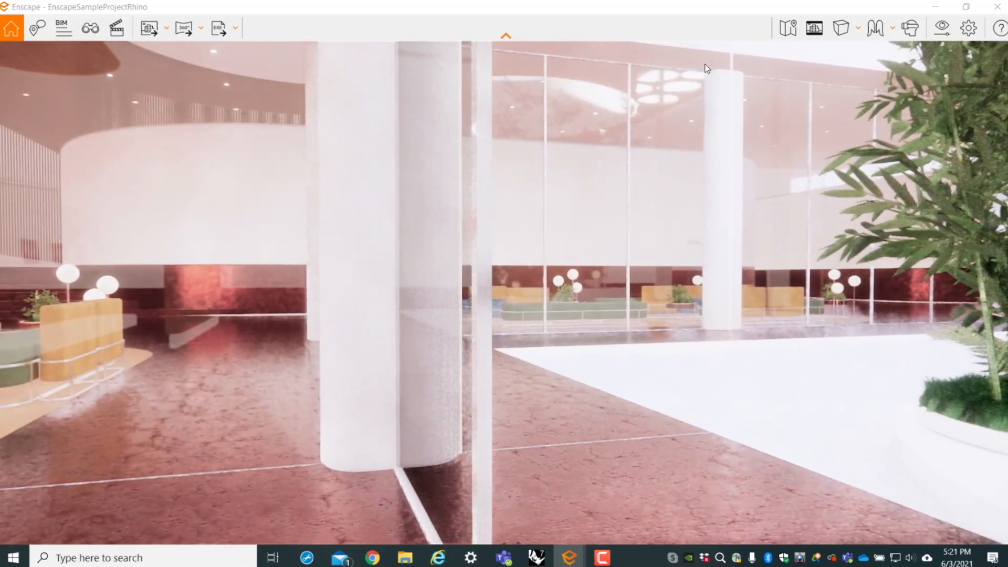
- Look over the Visual Settings and Renderer Window Settings, close them, and show the Help overview of navigation controls
left_click(940, 32)
left_click(968, 27)
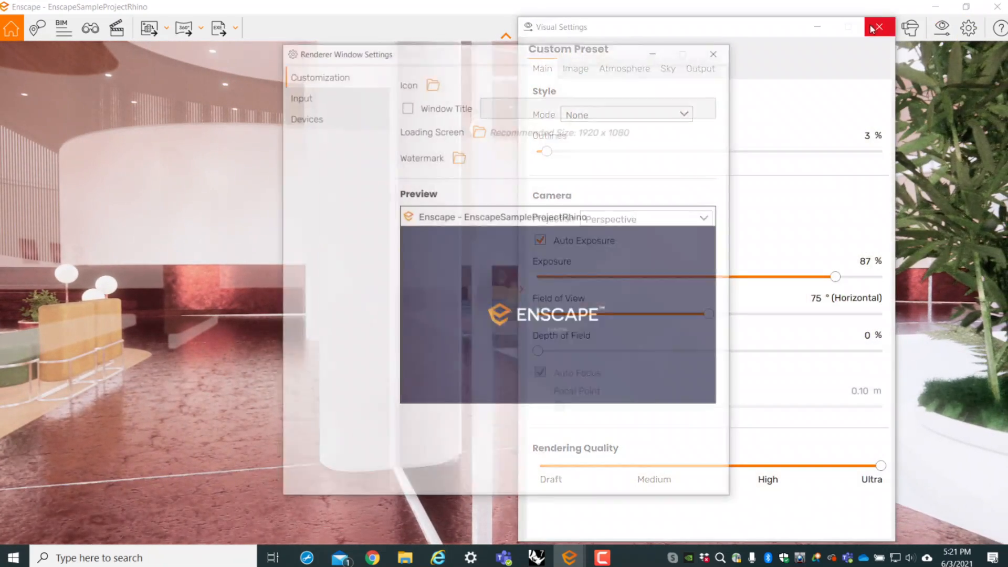
left_click(725, 51)
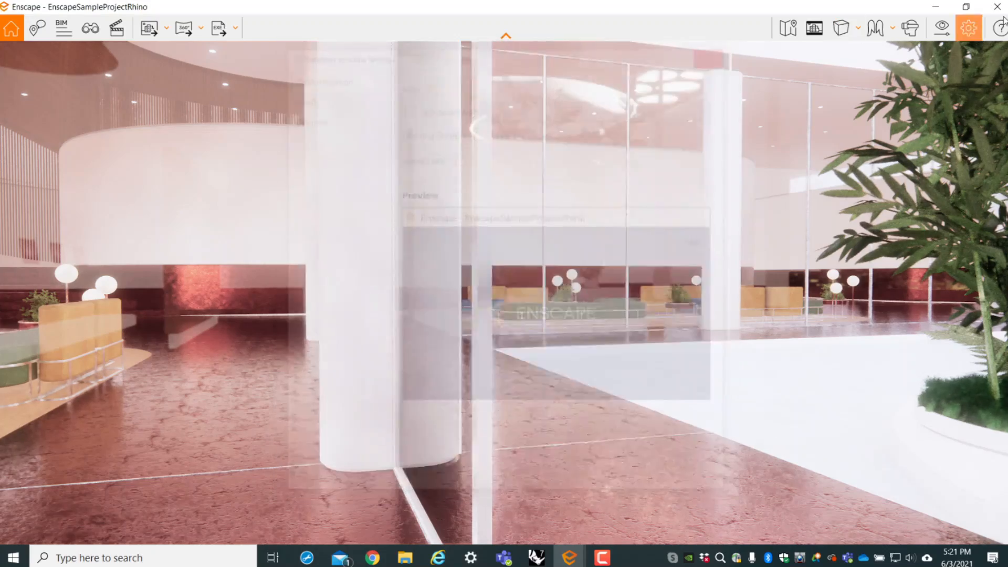
left_click(999, 28)
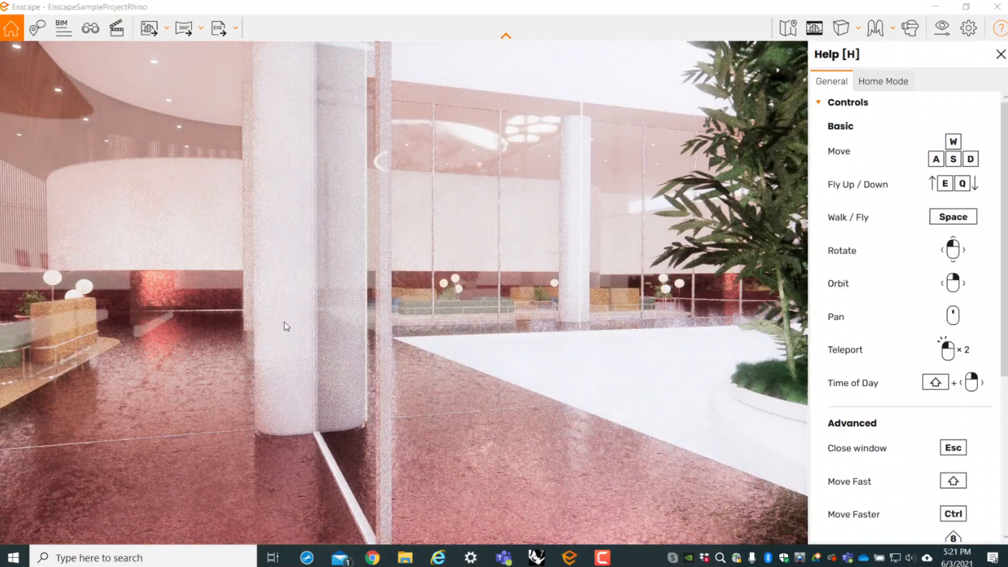
left_click_drag(286, 327, 126, 325)
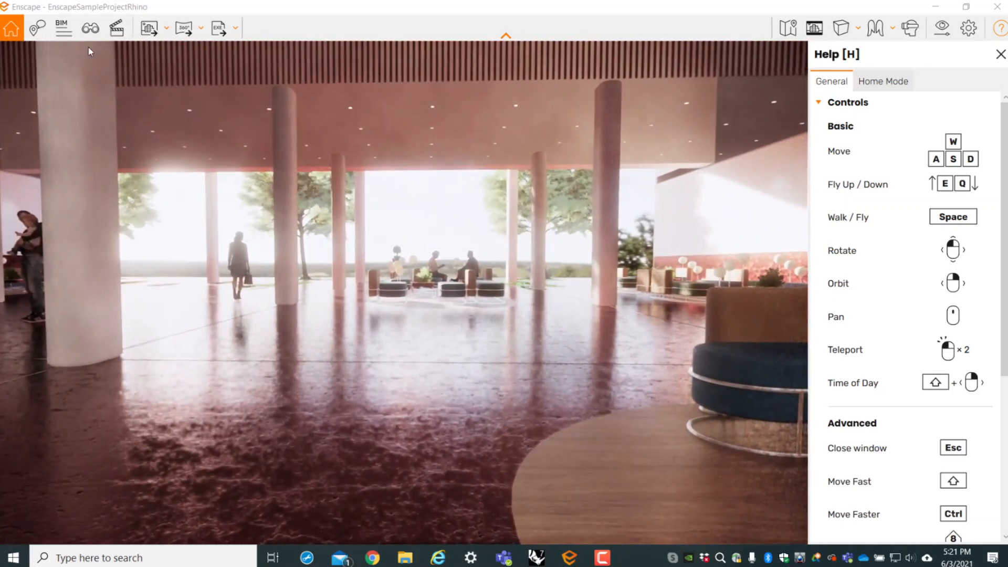
- Show the saved views in View Management and visit 02_Interior_Welcome_A and 02_Interior_welcome_B
left_click(94, 28)
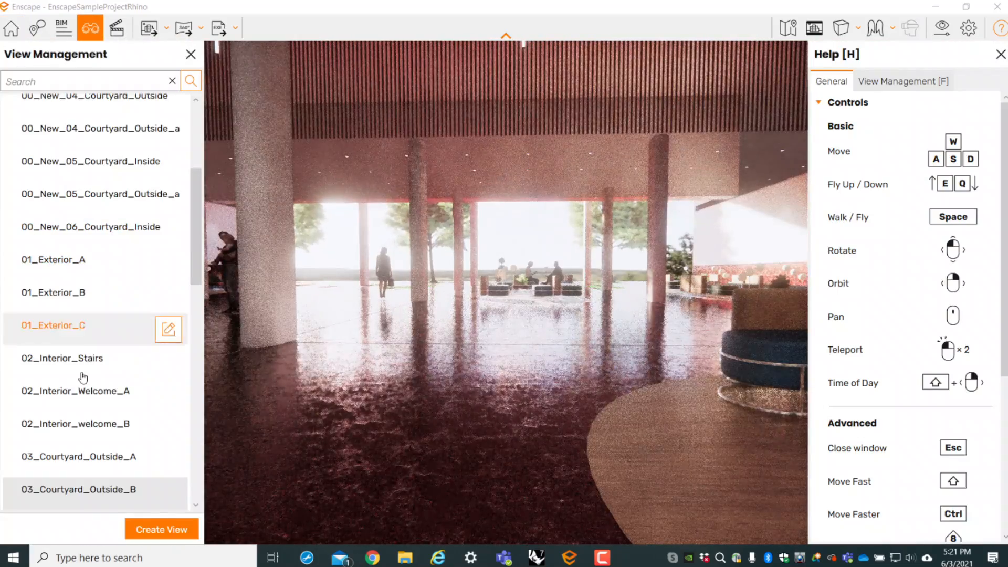
left_click(79, 392)
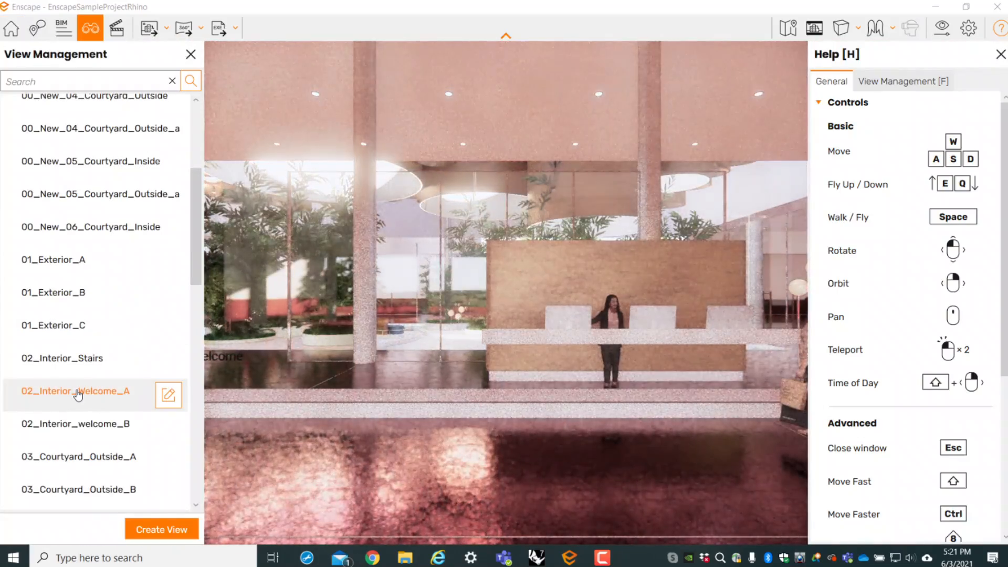
left_click(79, 424)
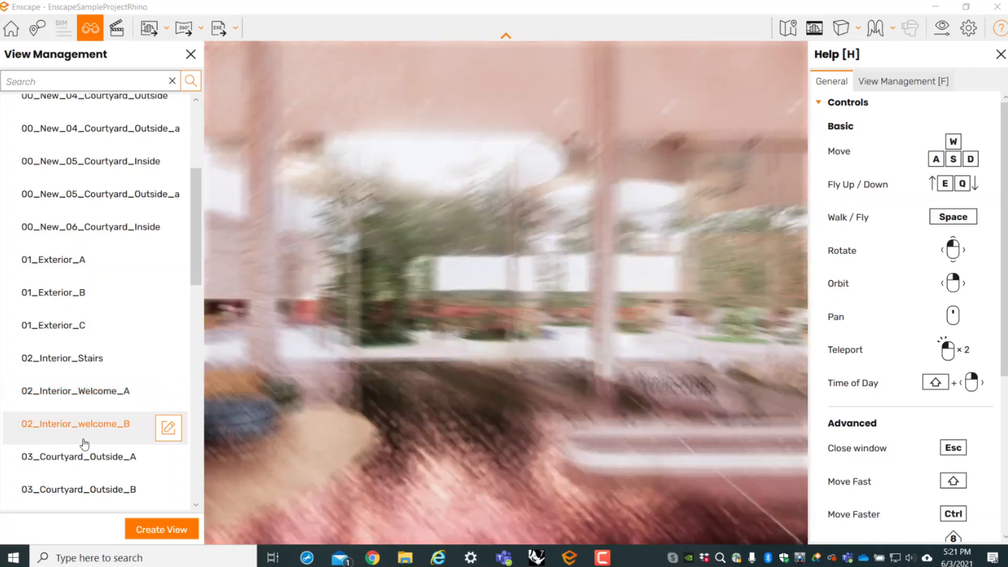
- Visit the saved view 03_Courtyard_Outside_A, close View Management, and tour the lobby by teleporting to the seating area and looking around
left_click(87, 460)
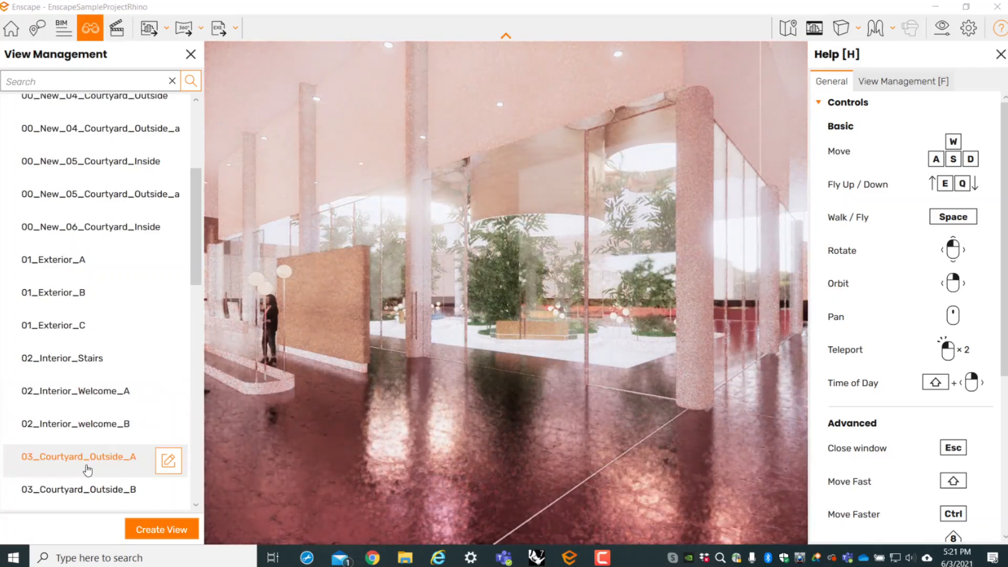
left_click(191, 55)
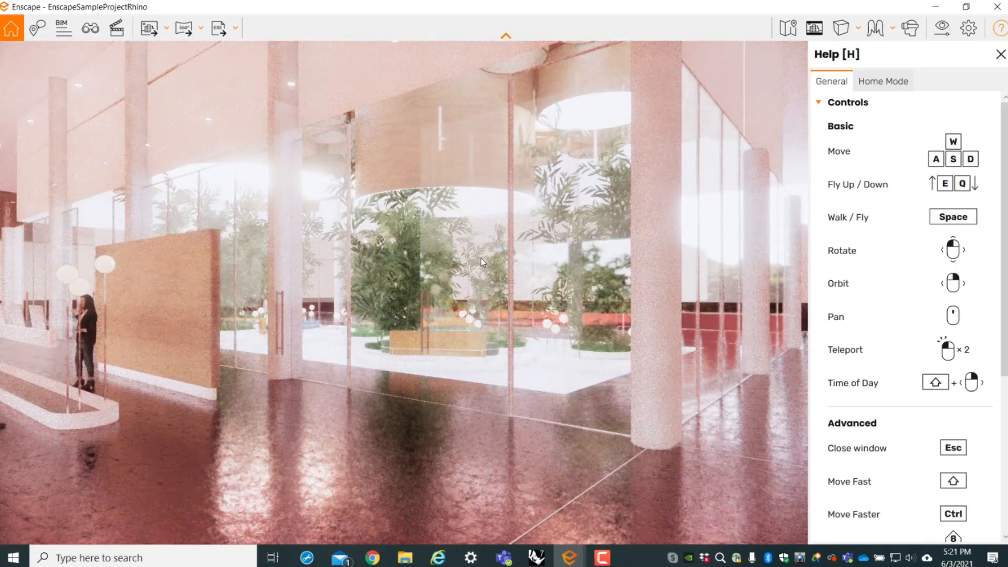
left_click_drag(481, 258, 429, 304)
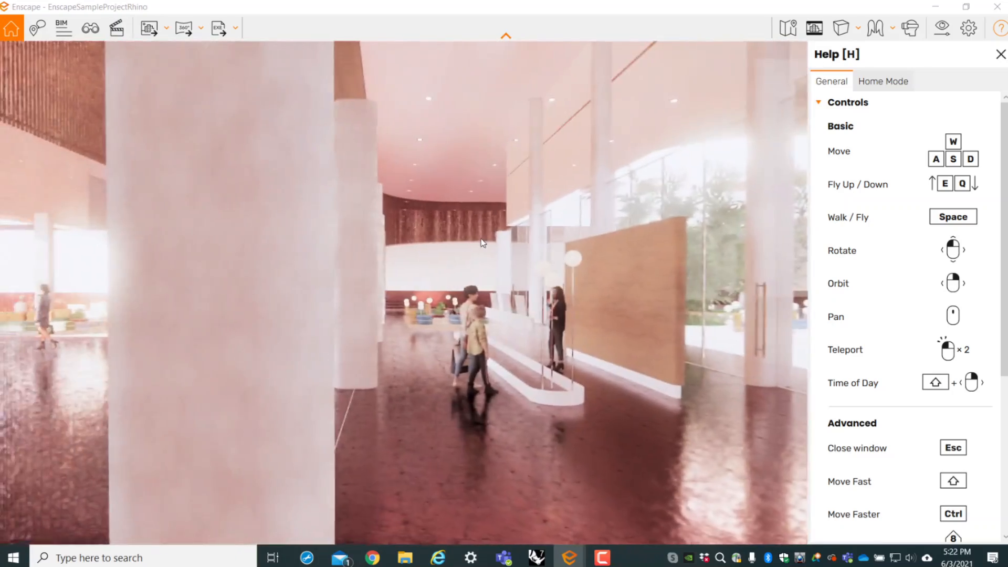
double_click(429, 302)
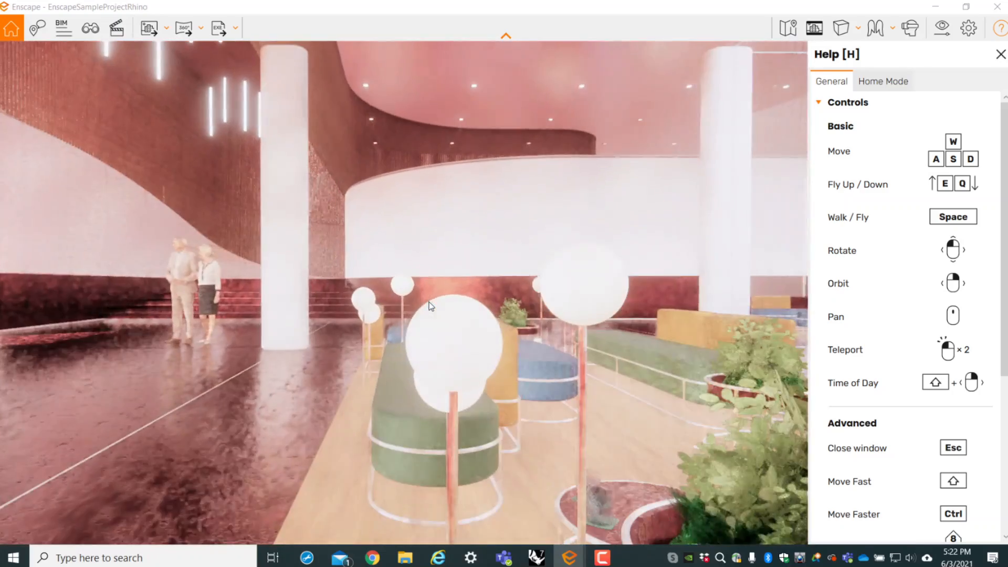
left_click_drag(429, 302, 24, 313)
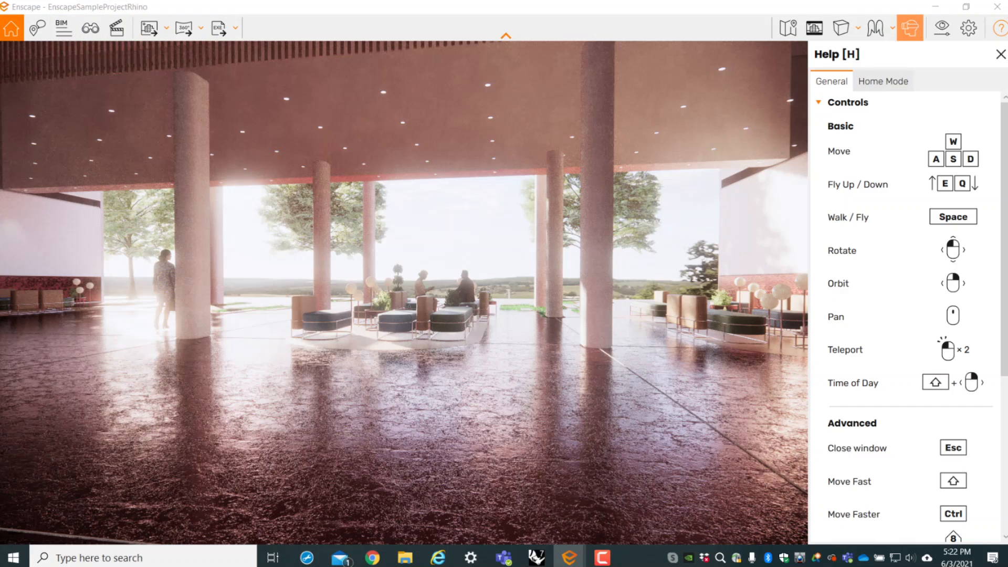
- Review the Output options in Visual Settings and the Video Editor, closing each one after viewing it
left_click(941, 28)
left_click(700, 69)
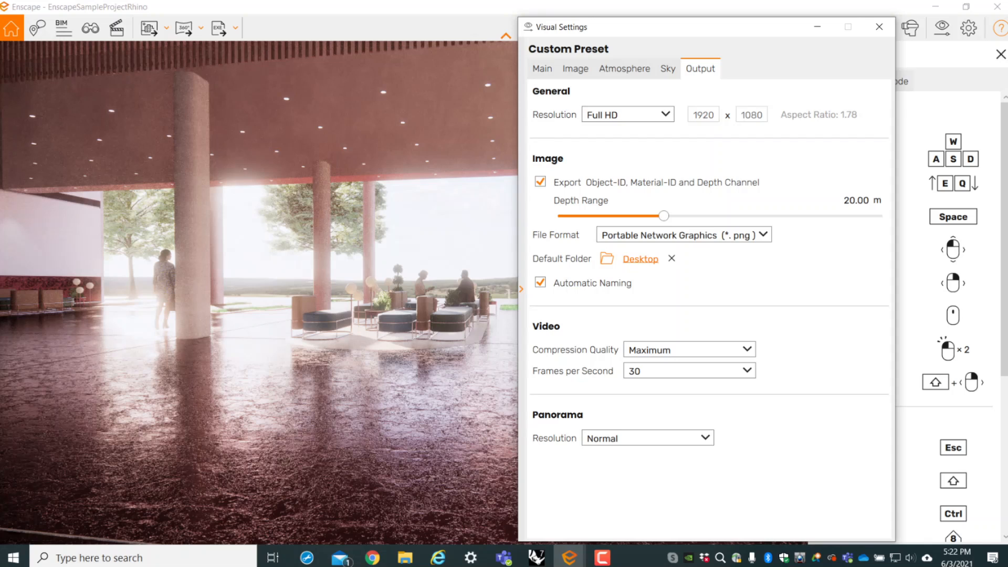
left_click(879, 26)
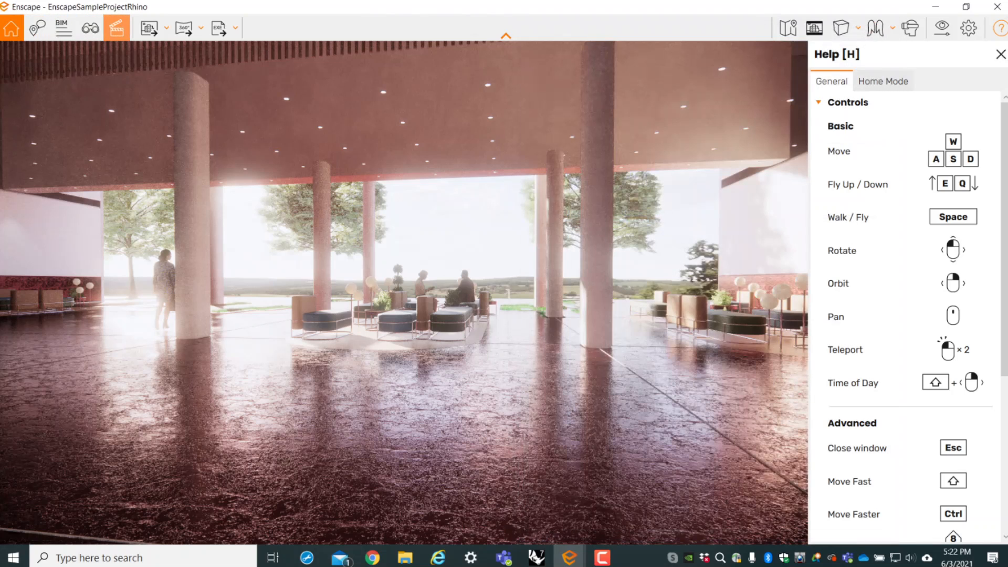
left_click(117, 28)
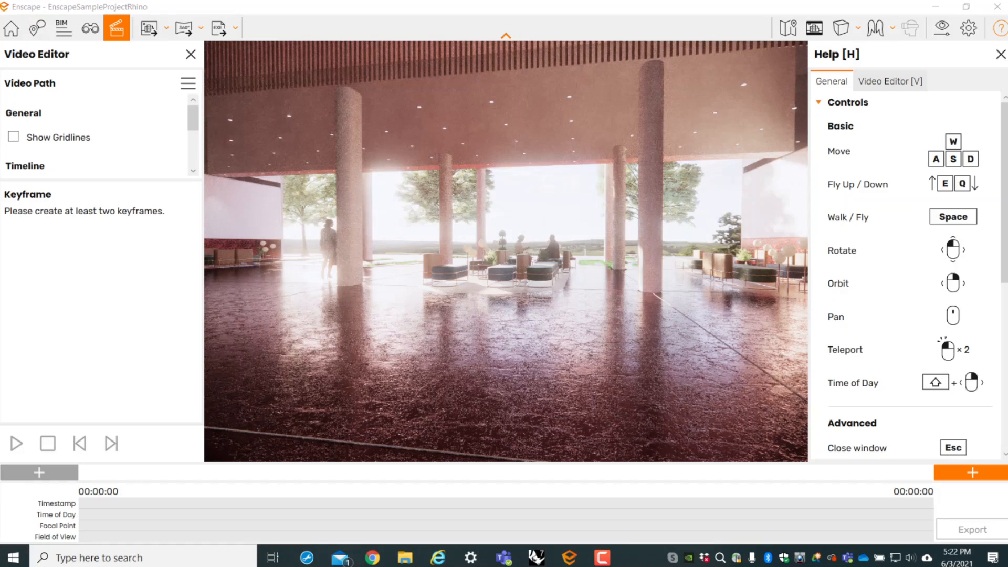
left_click(191, 54)
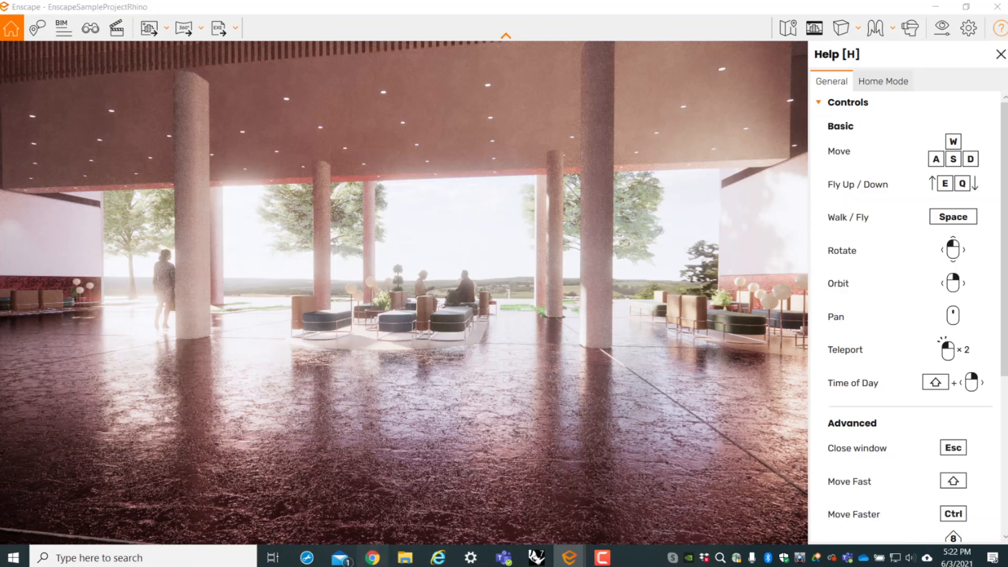
- Switch to Chrome, open the Video Tutorials page on the Enscape website, and browse its getting-started and release videos
left_click(372, 557)
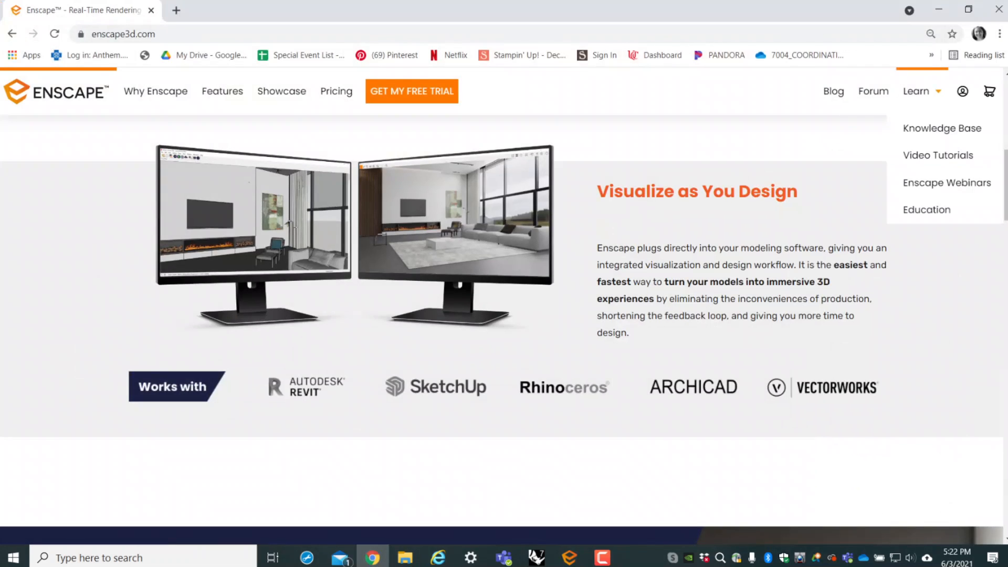
left_click(915, 93)
left_click(914, 93)
left_click(937, 155)
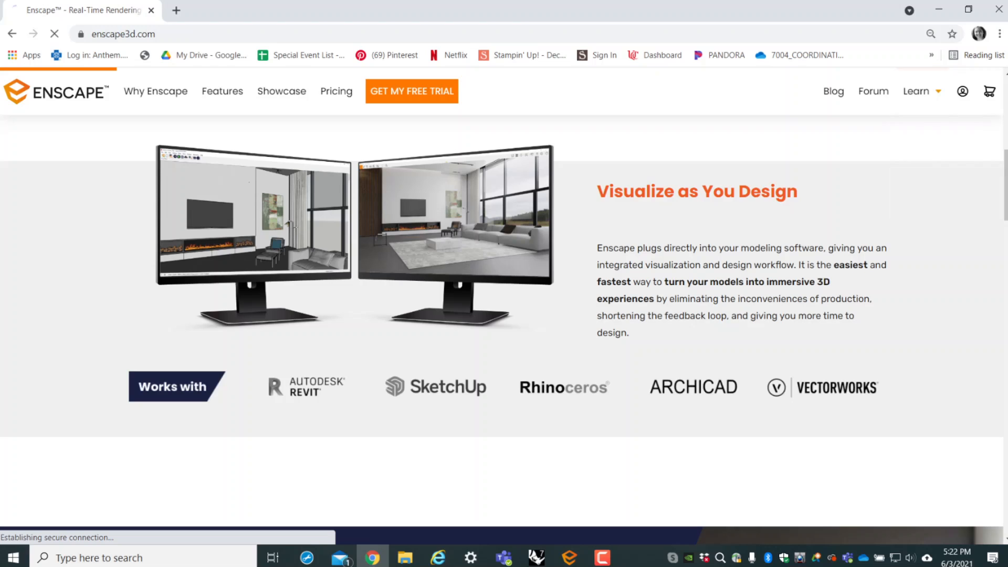
scroll(503, 315, "down", 6)
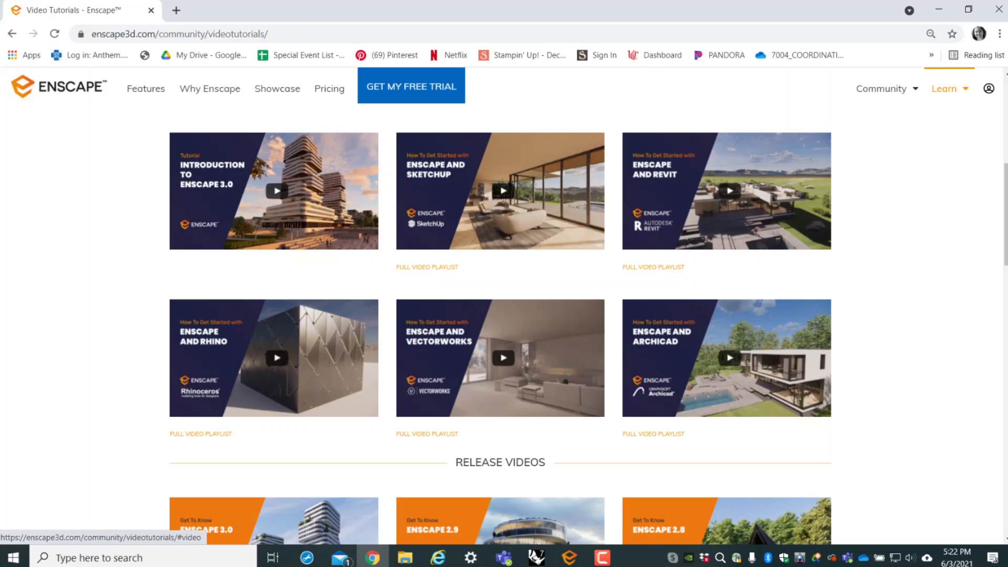
scroll(500, 325, "down", 2)
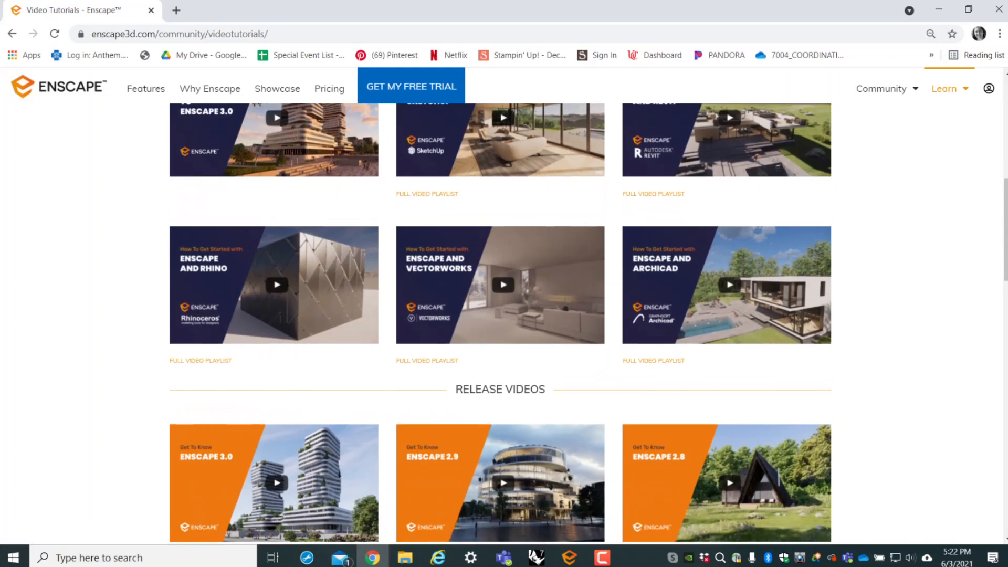
scroll(500, 325, "up", 2)
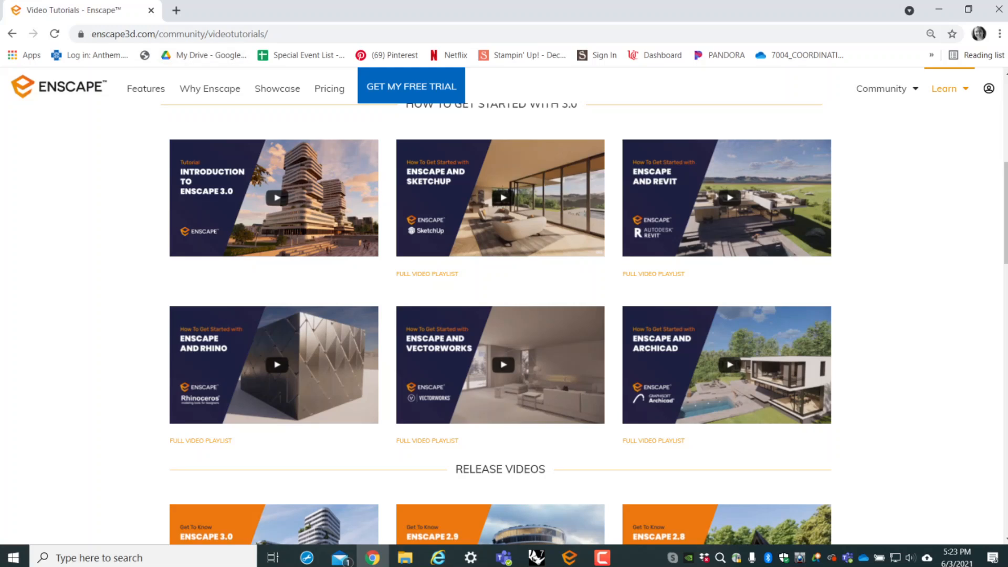
- Minimize the browser to return to the Enscape render window and look around the lobby interior
left_click(938, 10)
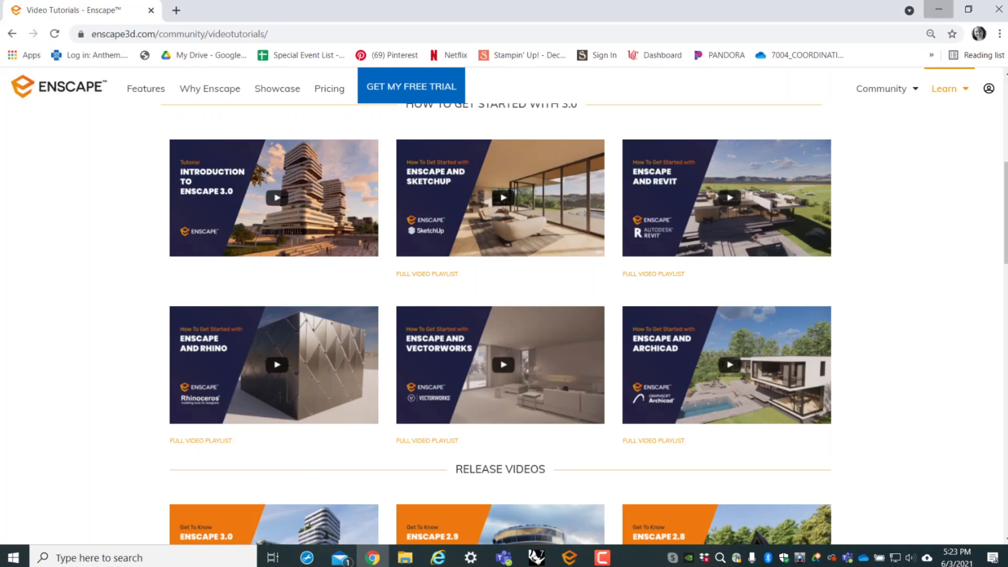
left_click_drag(404, 294, 243, 216)
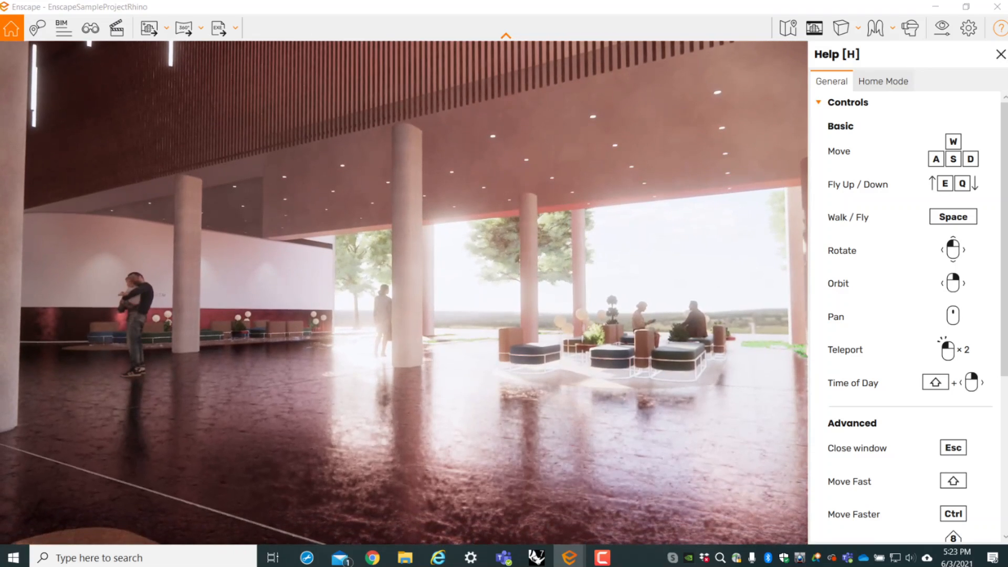
right_click_drag(611, 312, 527, 326)
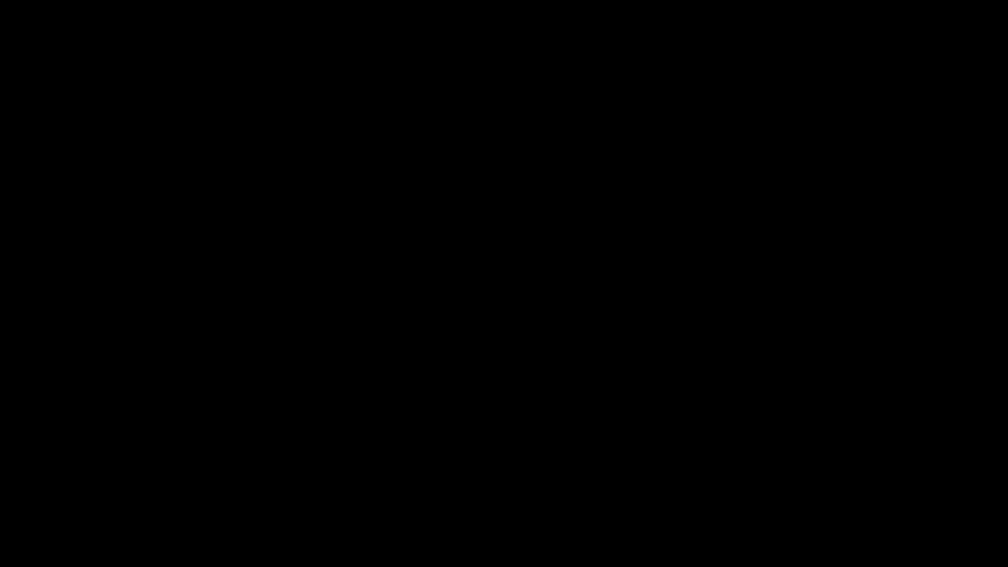